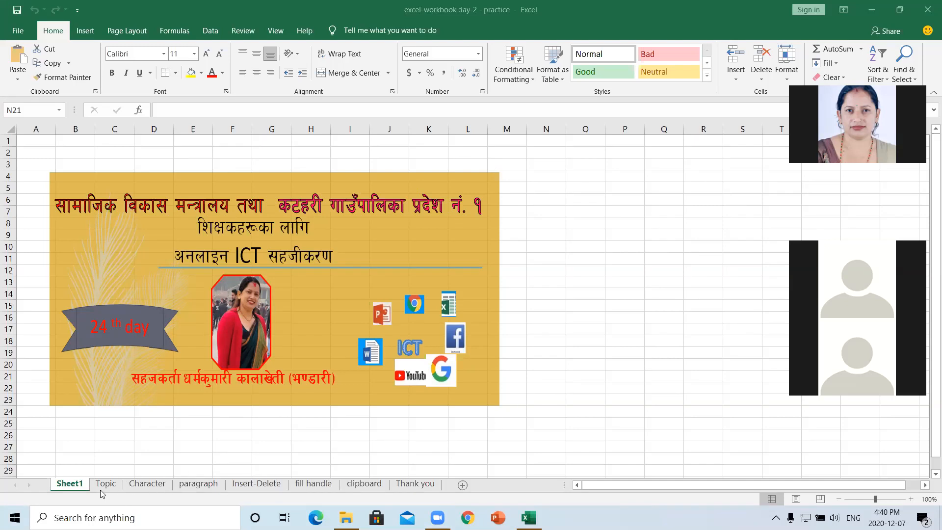
# - Show the Today's Topic sheet, then switch to the Character formatting examples sheet
pyautogui.click(105, 486)
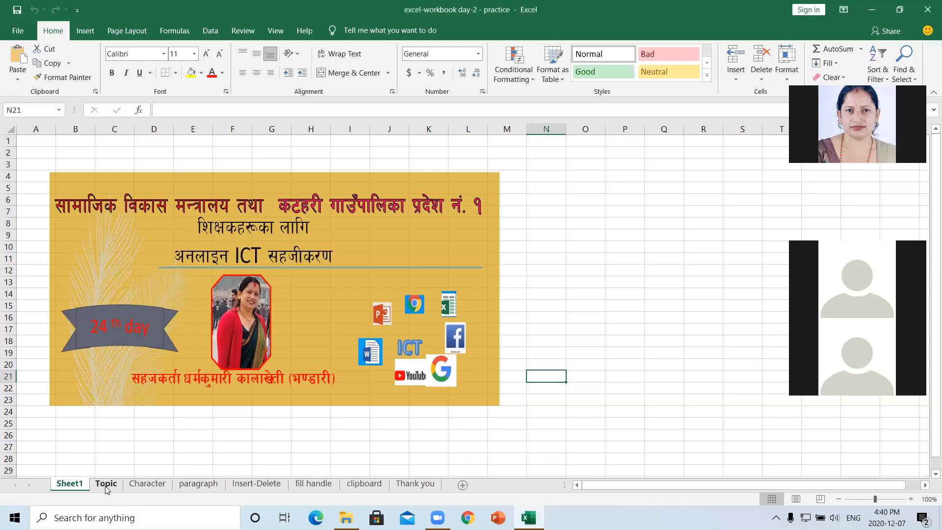
pyautogui.click(106, 485)
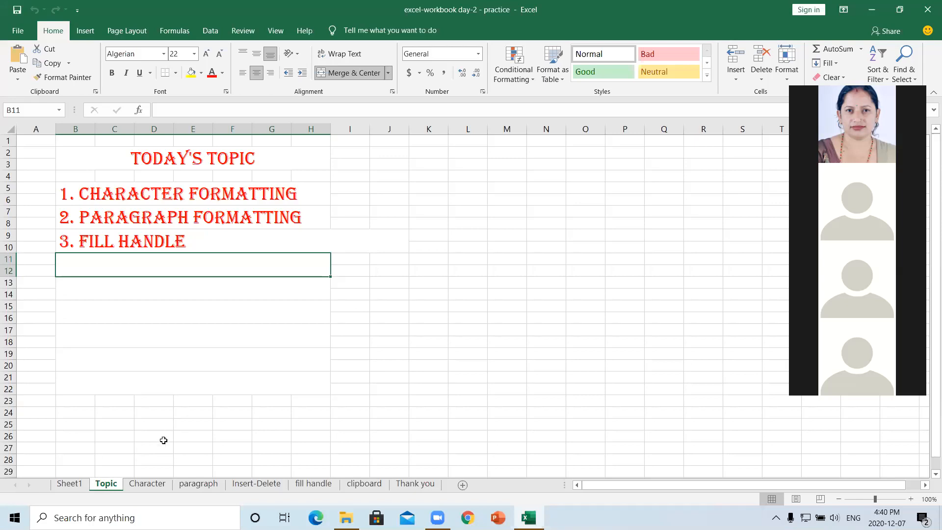
pyautogui.click(147, 484)
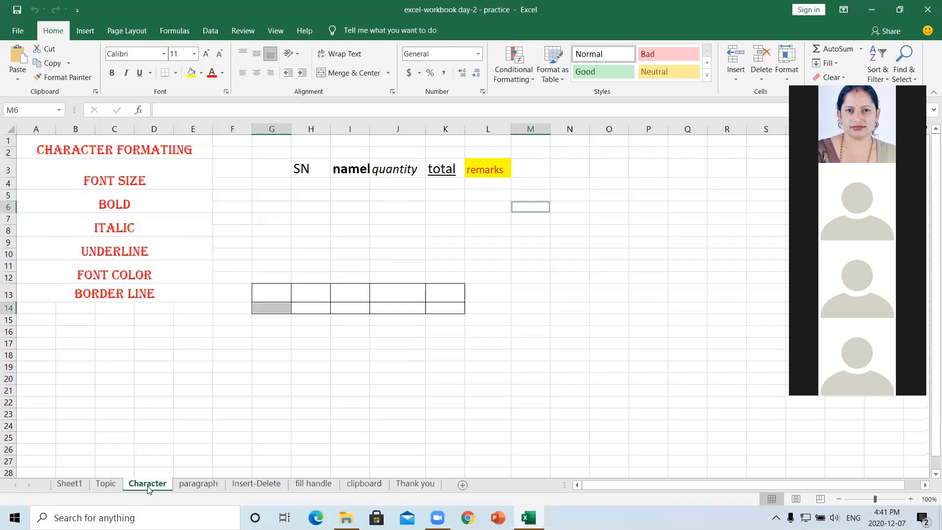
pyautogui.click(273, 261)
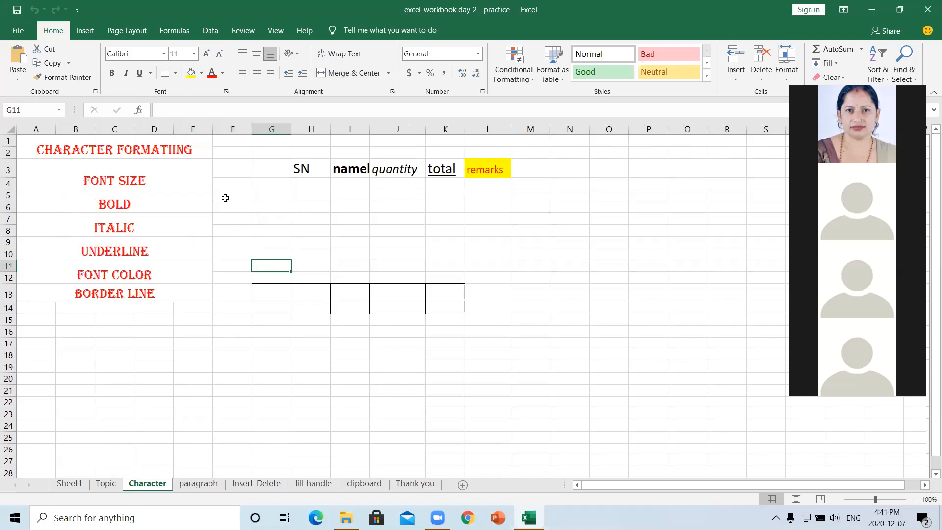
pyautogui.click(318, 167)
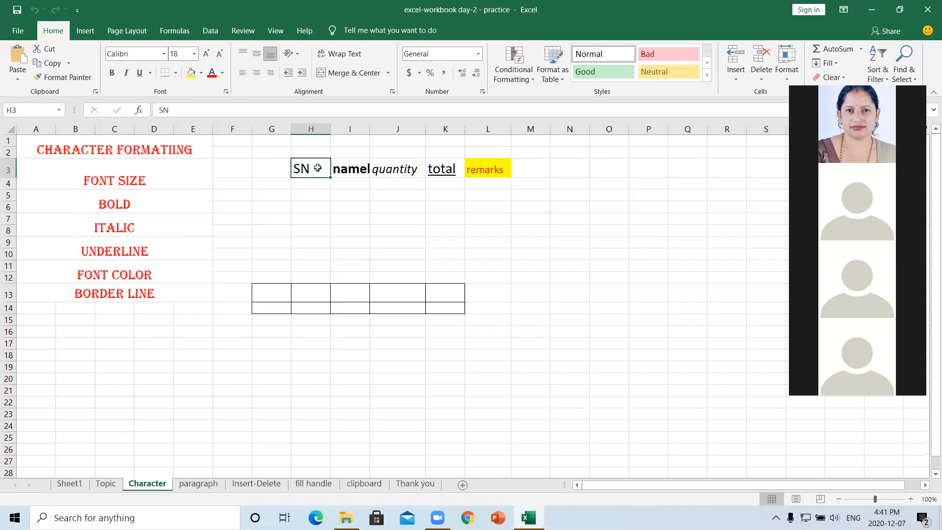
pyautogui.click(351, 167)
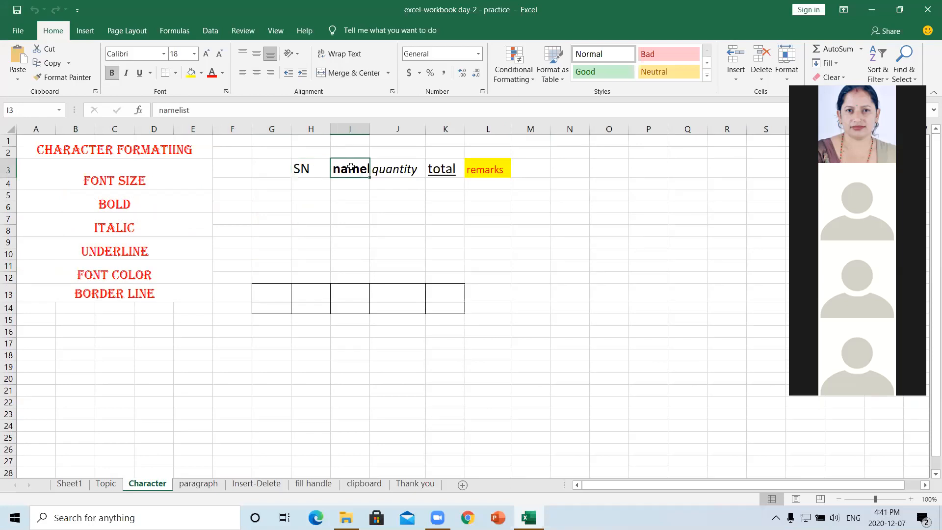
pyautogui.click(398, 170)
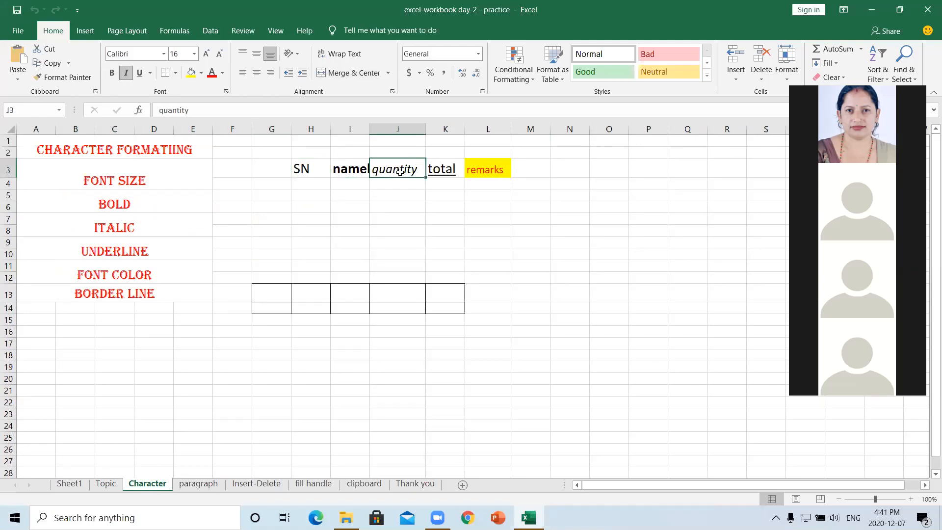
pyautogui.click(443, 169)
pyautogui.click(480, 169)
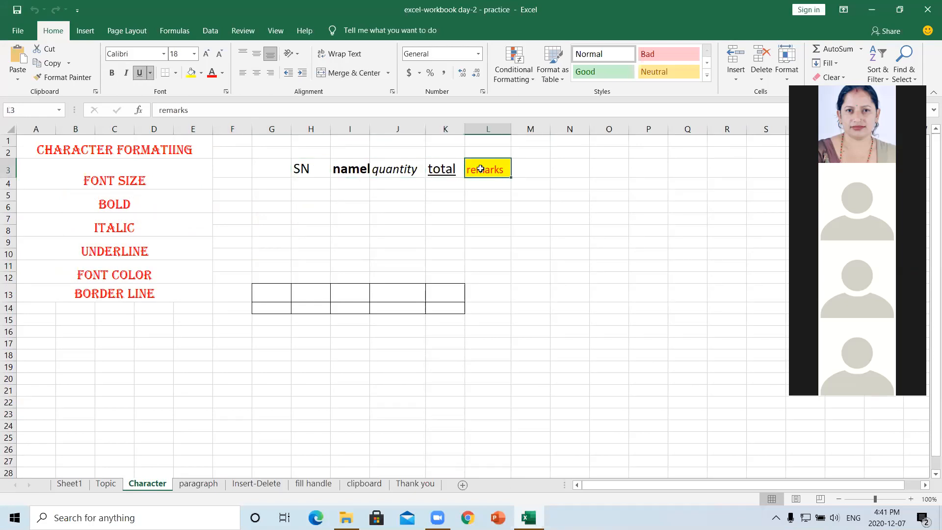
pyautogui.click(301, 169)
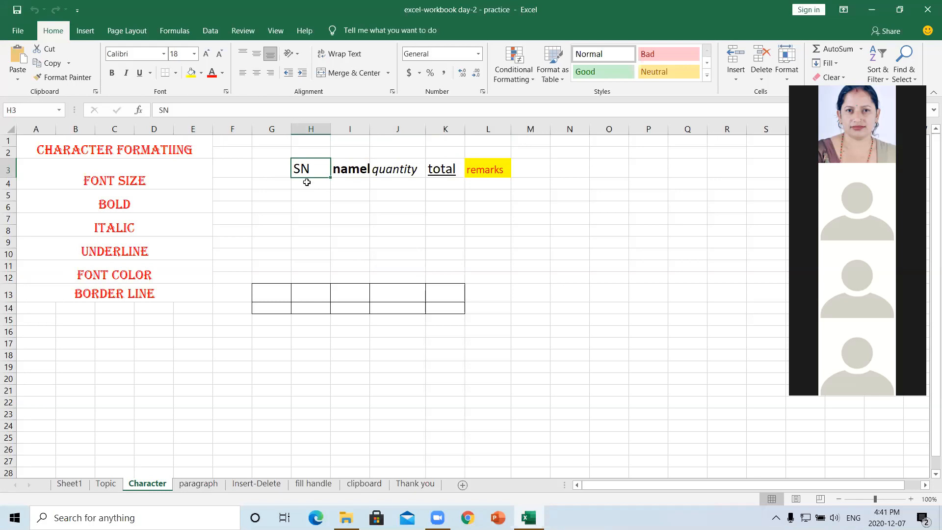
# - Enter SN in cell H7 and set it to font size 16 from the Font Size list
pyautogui.click(308, 218)
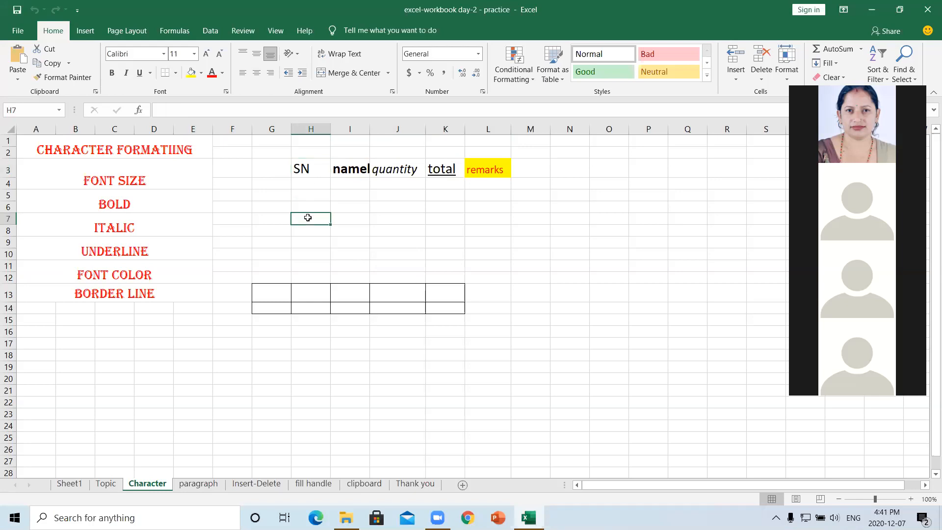
pyautogui.write('S')
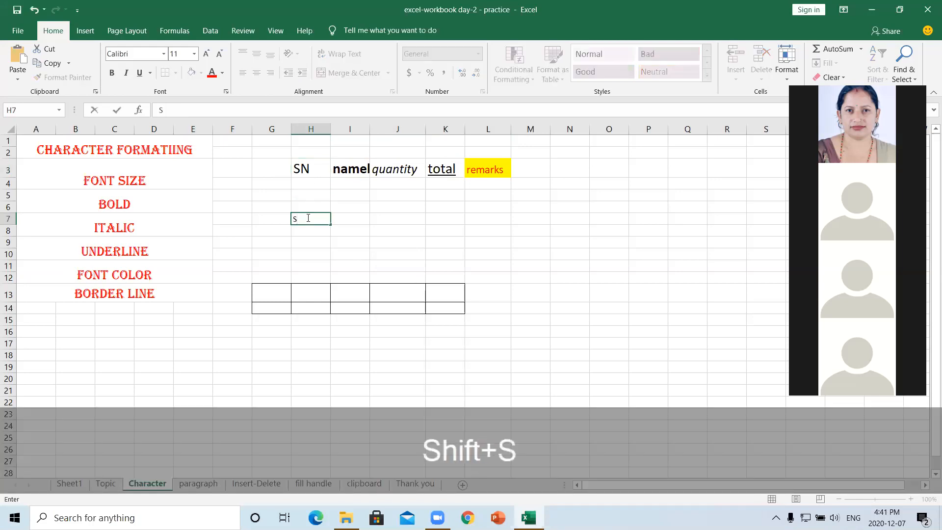
pyautogui.write('N')
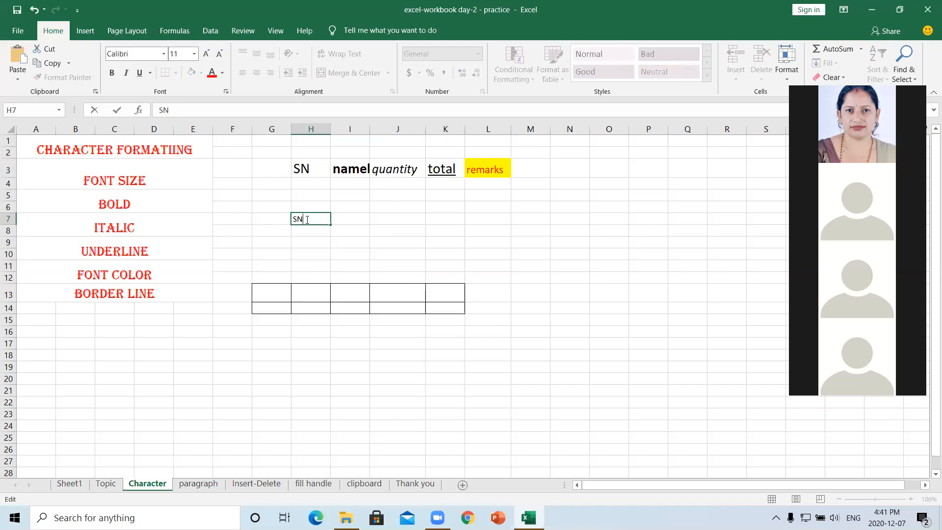
pyautogui.moveTo(295, 217)
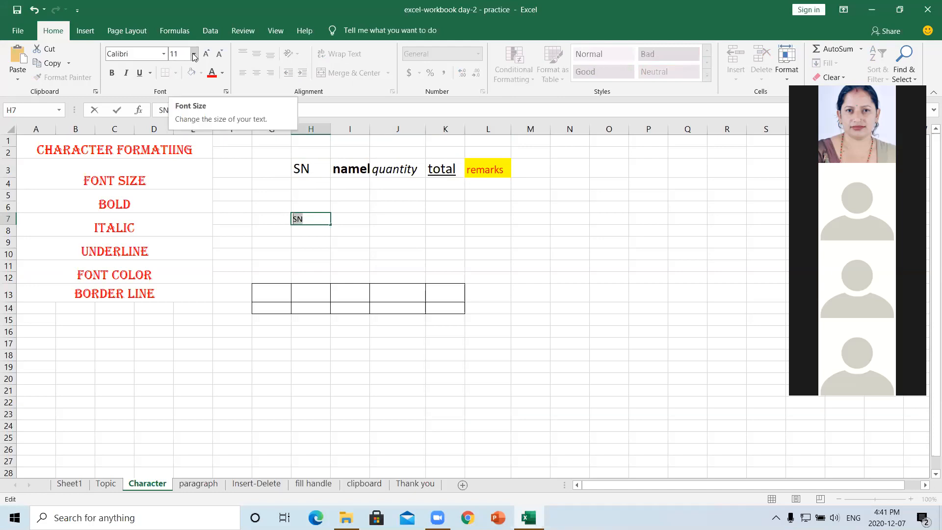
pyautogui.click(194, 54)
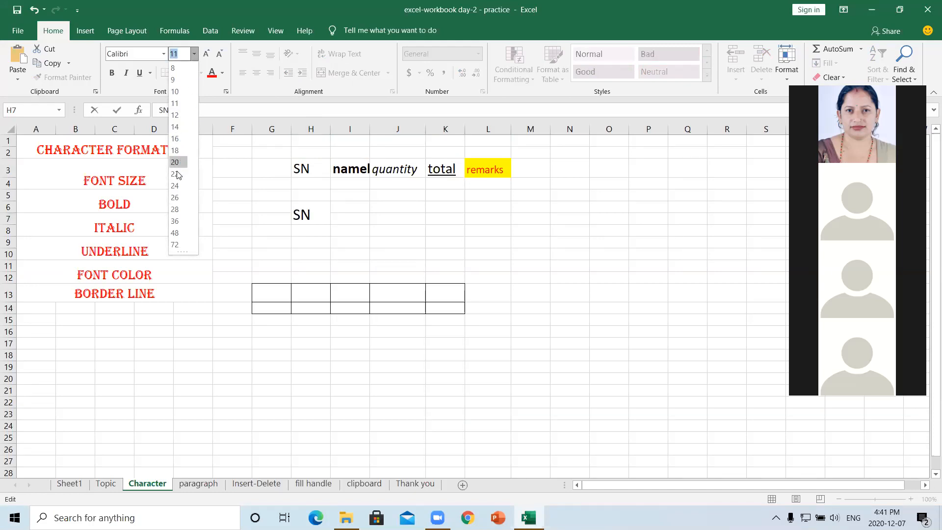
pyautogui.click(176, 139)
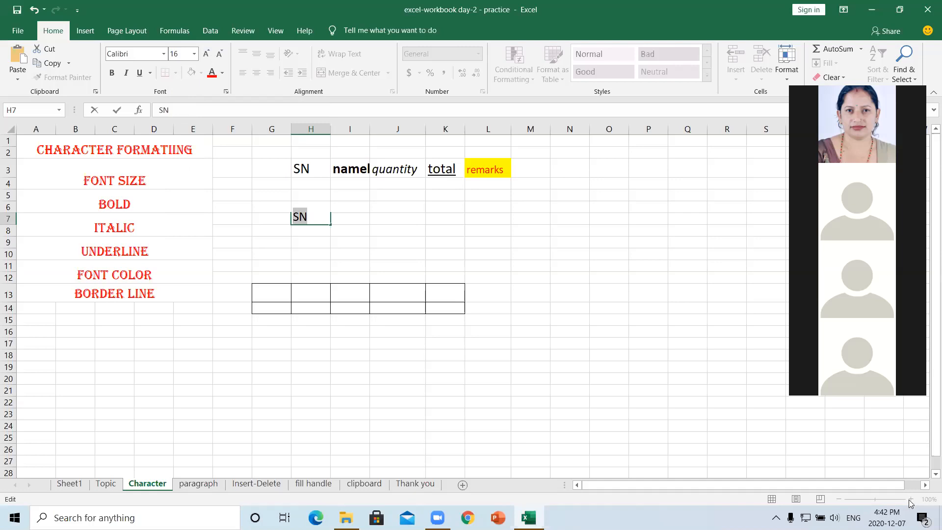
pyautogui.click(540, 383)
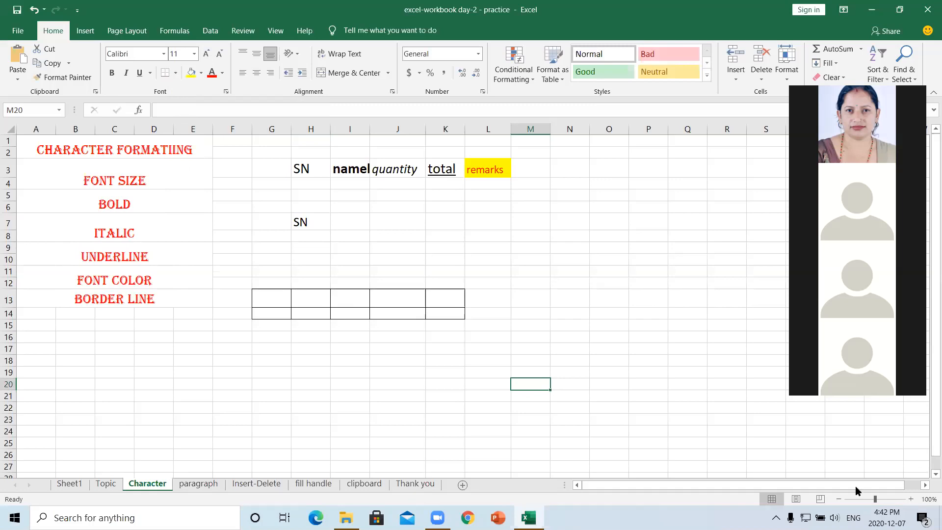
# - Zoom the sheet view to 130% and raise cell M20's font size to 14
pyautogui.click(911, 499)
pyautogui.click(910, 499)
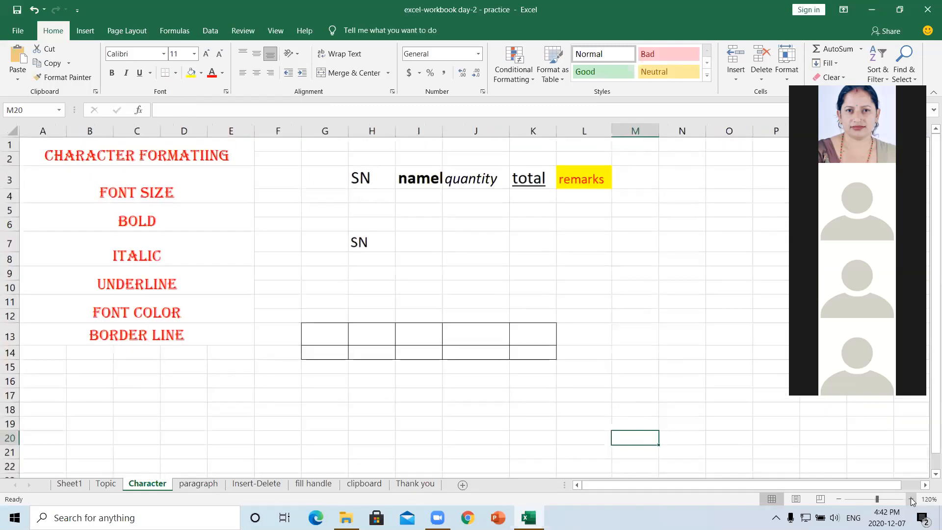
pyautogui.click(910, 498)
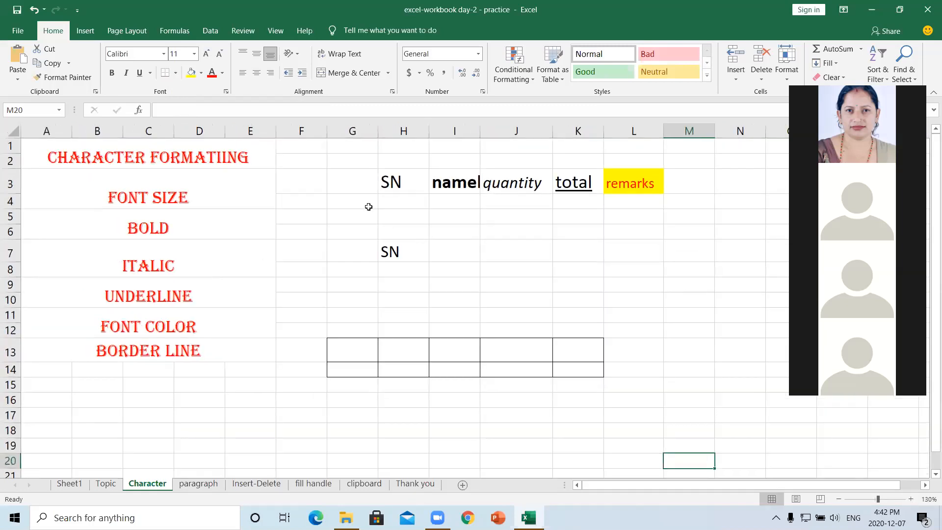
pyautogui.press('F8')
pyautogui.click(208, 54)
pyautogui.click(209, 54)
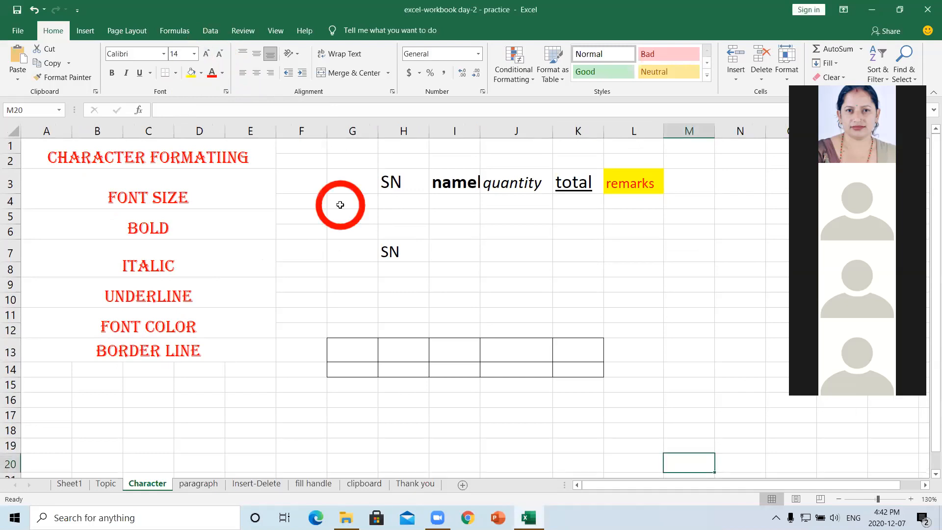
# - Grow the SN text in H7 to size 22, then shrink it back to 18
pyautogui.click(403, 254)
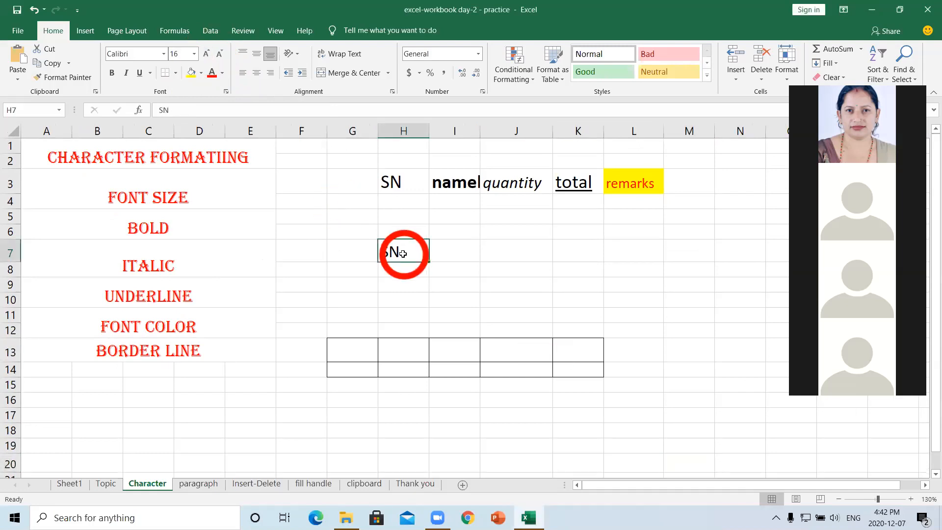
pyautogui.click(207, 53)
pyautogui.click(207, 53)
pyautogui.click(207, 54)
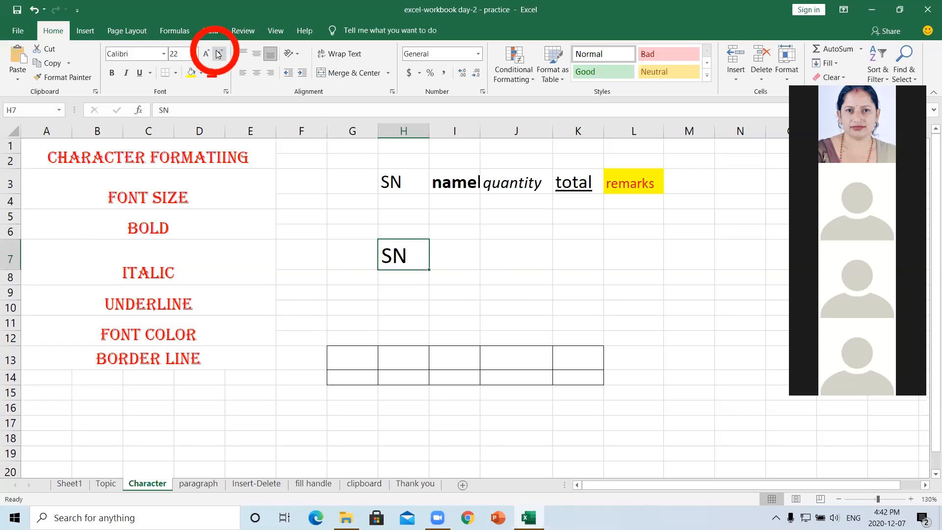
pyautogui.click(219, 54)
pyautogui.click(220, 54)
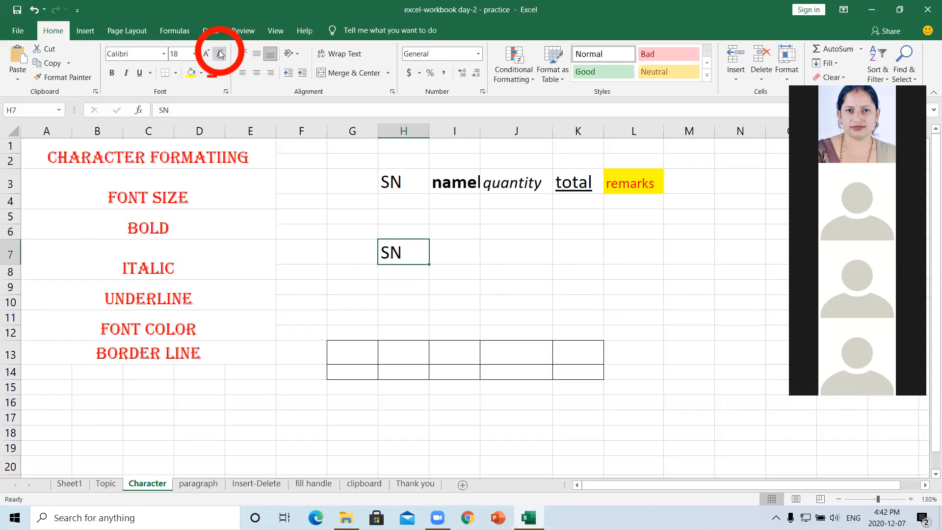
pyautogui.click(444, 251)
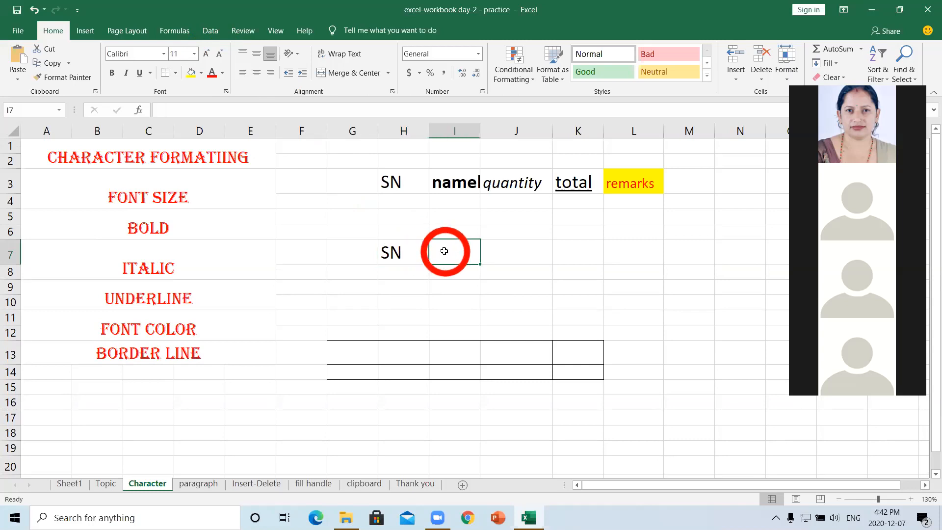
# - Enter Name in cell I7 and toggle its bold on and off with Bold and Ctrl+B
pyautogui.write('Name')
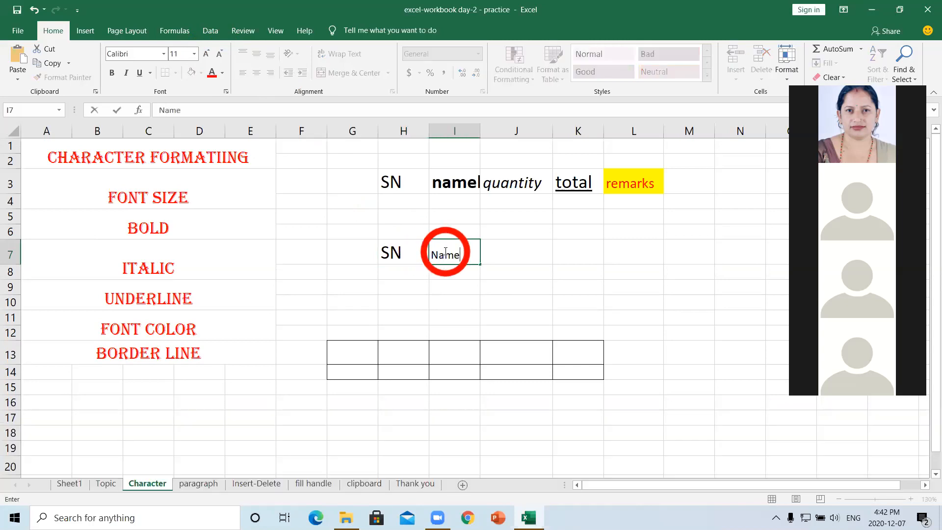
pyautogui.moveTo(464, 254); pyautogui.dragTo(434, 254)
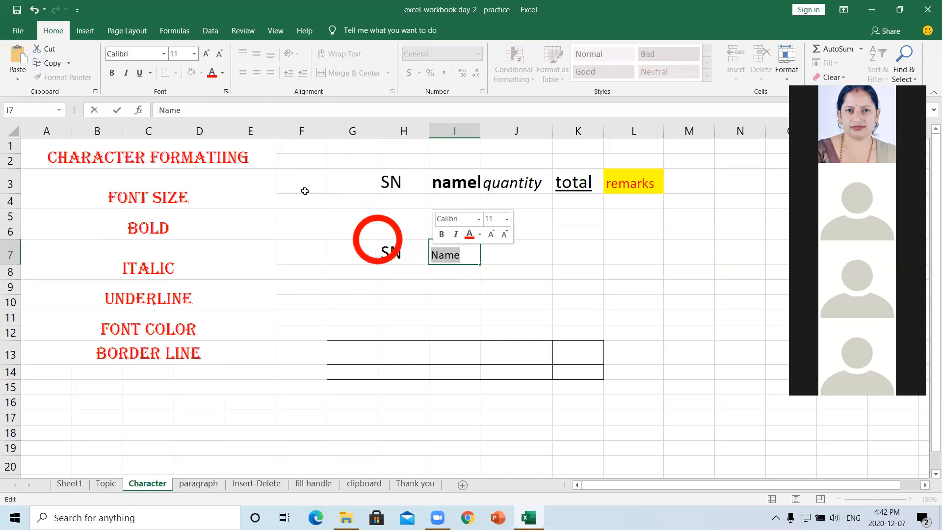
pyautogui.click(111, 74)
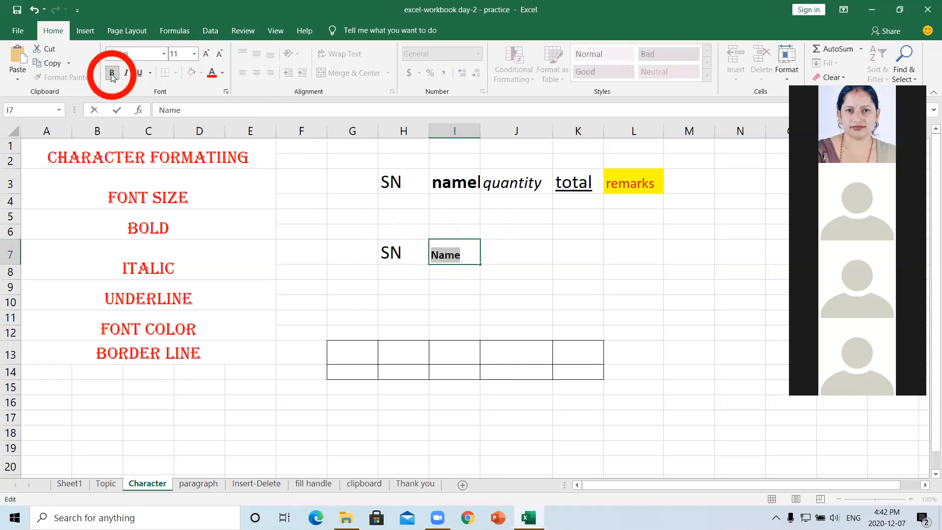
pyautogui.hotkey('ctrl', 'b')
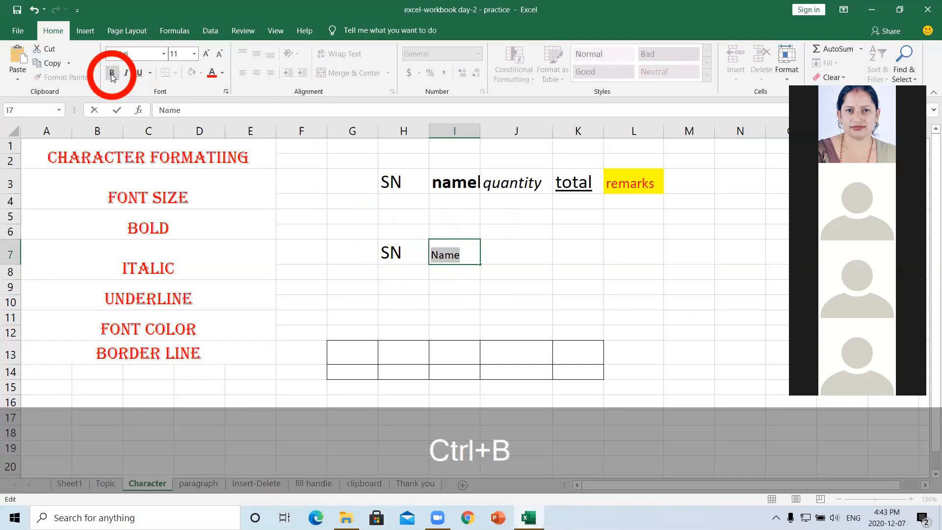
pyautogui.hotkey('ctrl', 'b')
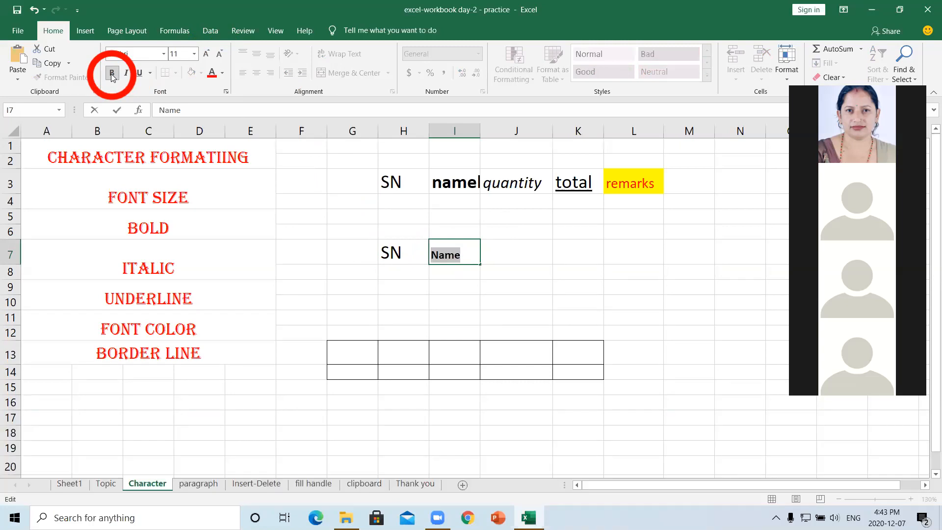
pyautogui.click(111, 73)
pyautogui.click(111, 74)
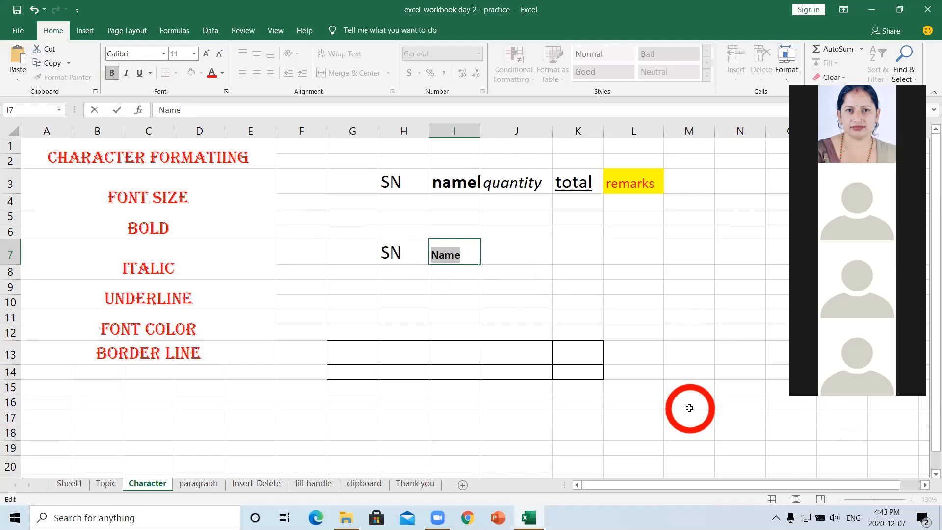
# - Remove the bold from Name in cell I7, leaving it regular
pyautogui.click(468, 255)
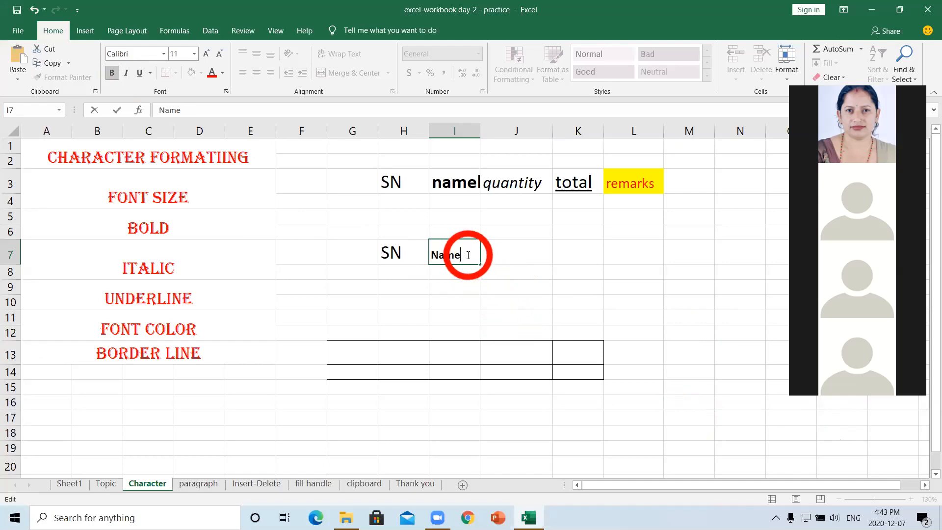
pyautogui.moveTo(468, 255); pyautogui.dragTo(432, 255)
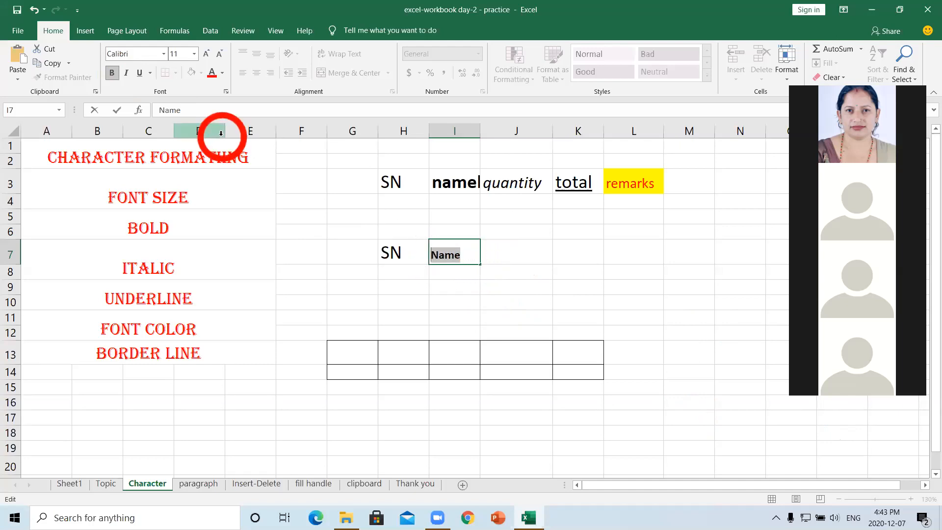
pyautogui.click(466, 293)
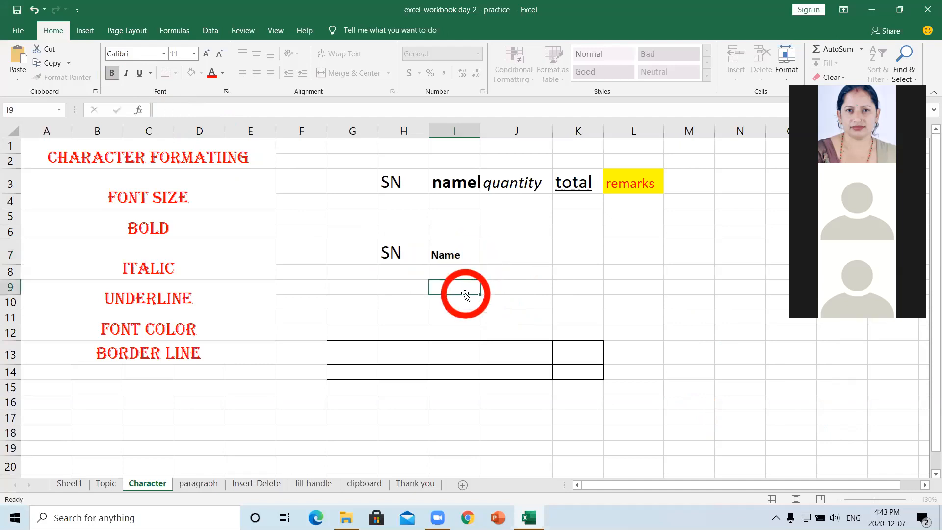
pyautogui.click(455, 256)
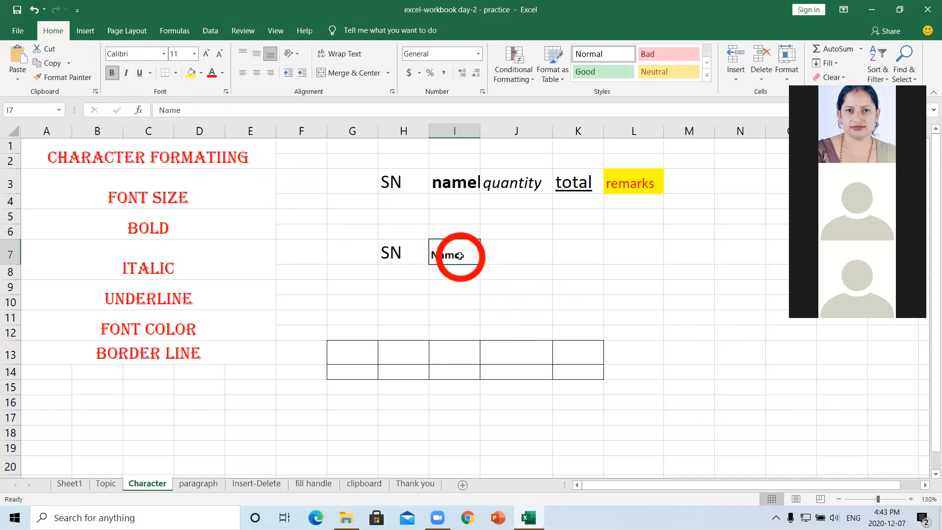
pyautogui.click(112, 75)
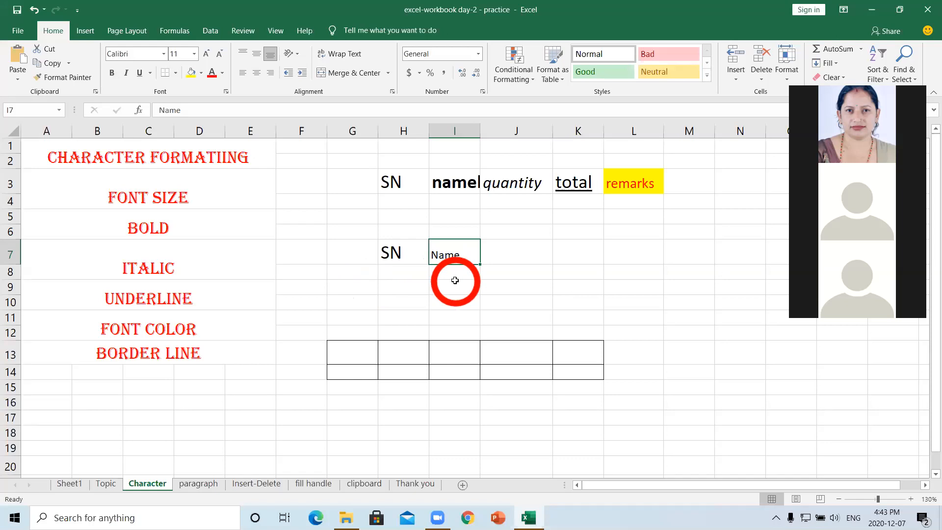
# - Enter the heading Quantity in cell J7
pyautogui.click(503, 256)
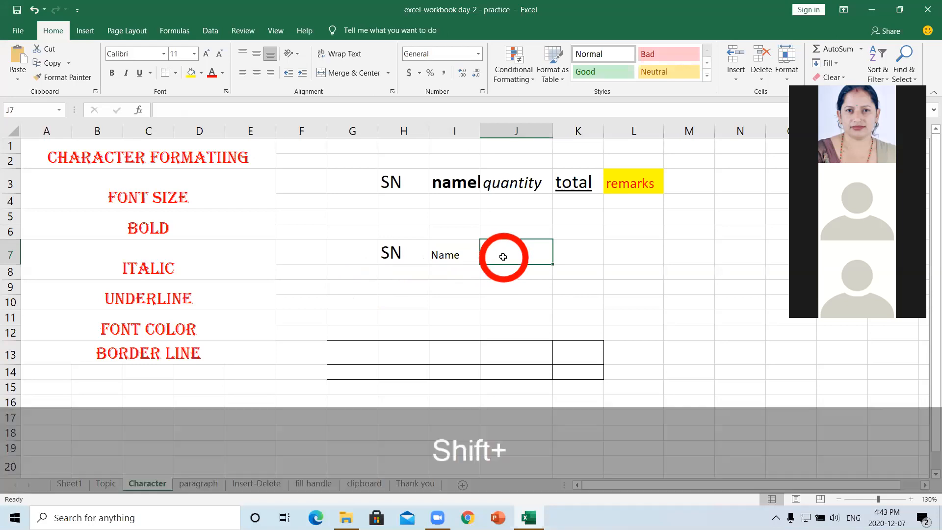
pyautogui.write('Quantity')
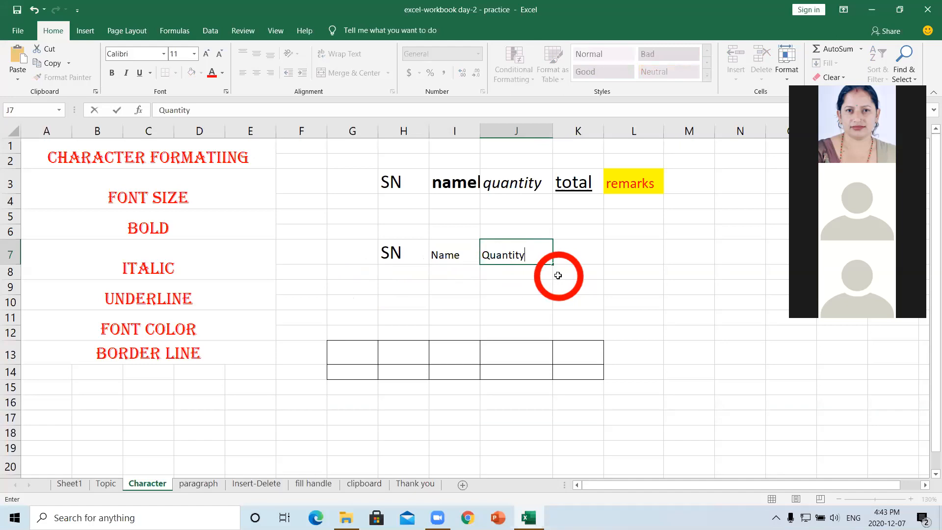
pyautogui.click(558, 275)
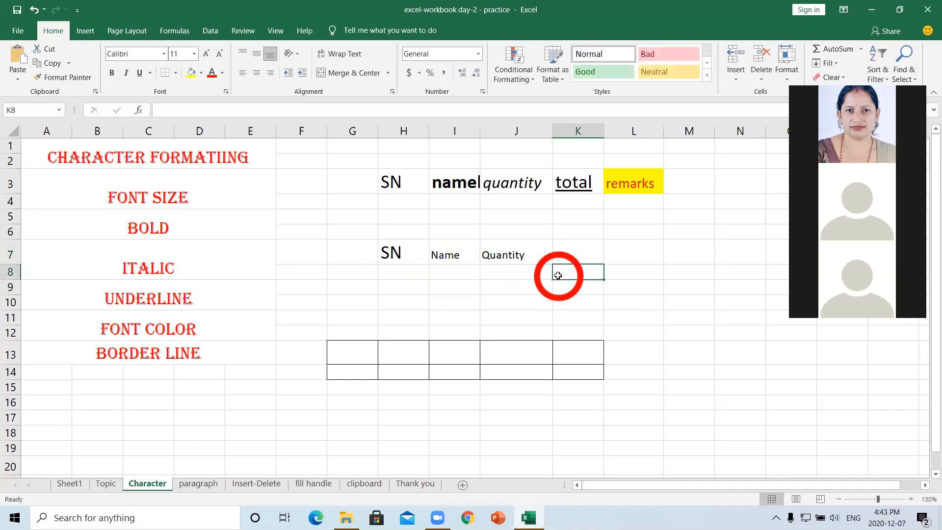
pyautogui.click(516, 256)
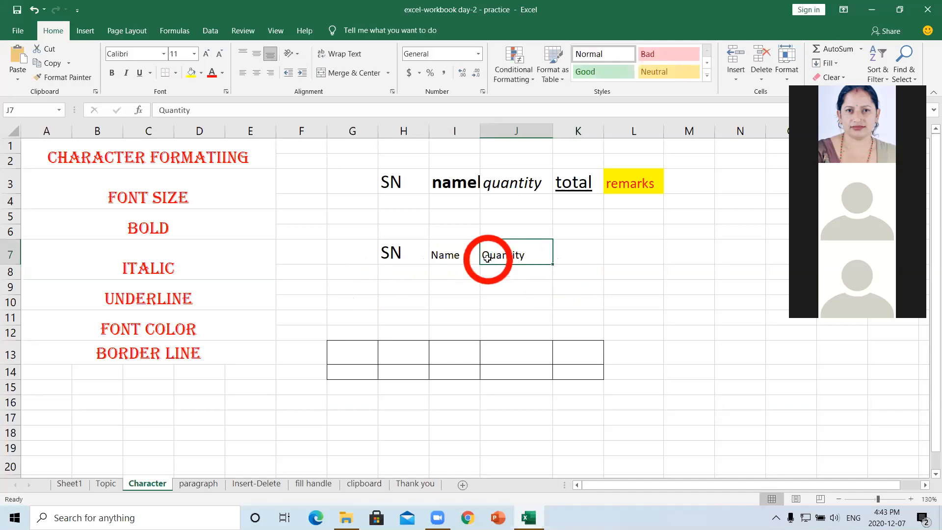
pyautogui.doubleClick(520, 255)
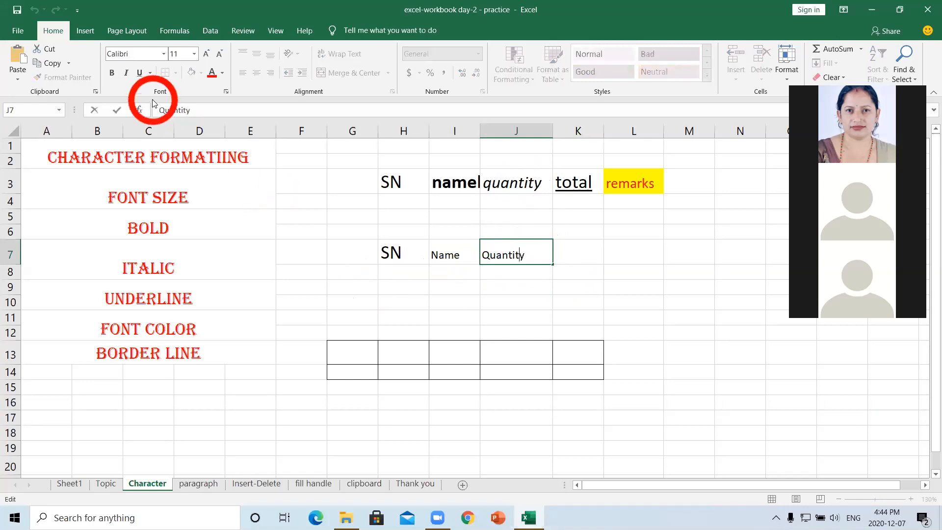
# - Make the word Quantity italic at font size 16
pyautogui.click(126, 74)
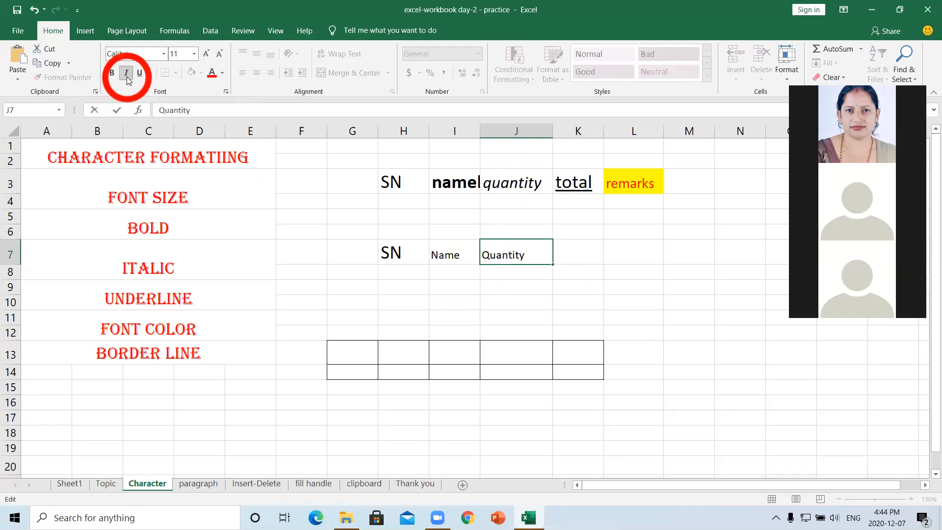
pyautogui.moveTo(551, 247); pyautogui.dragTo(483, 248)
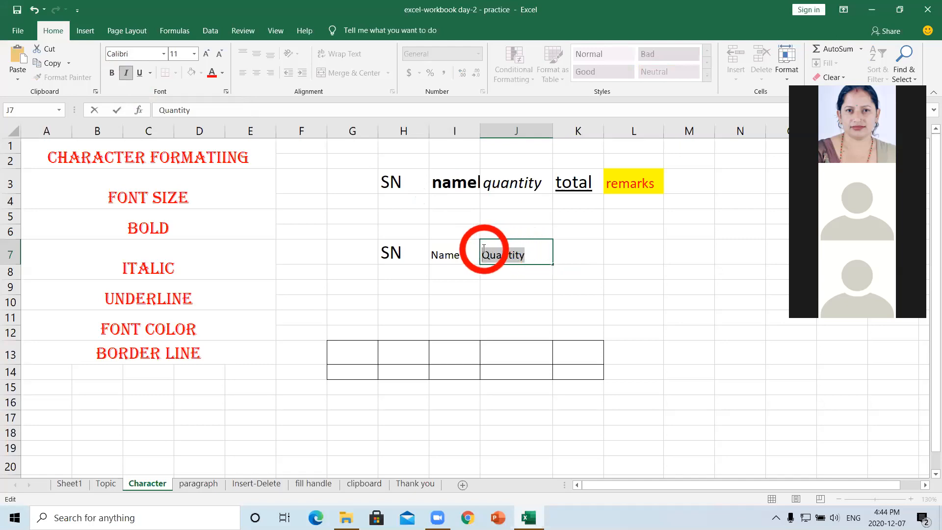
pyautogui.click(125, 73)
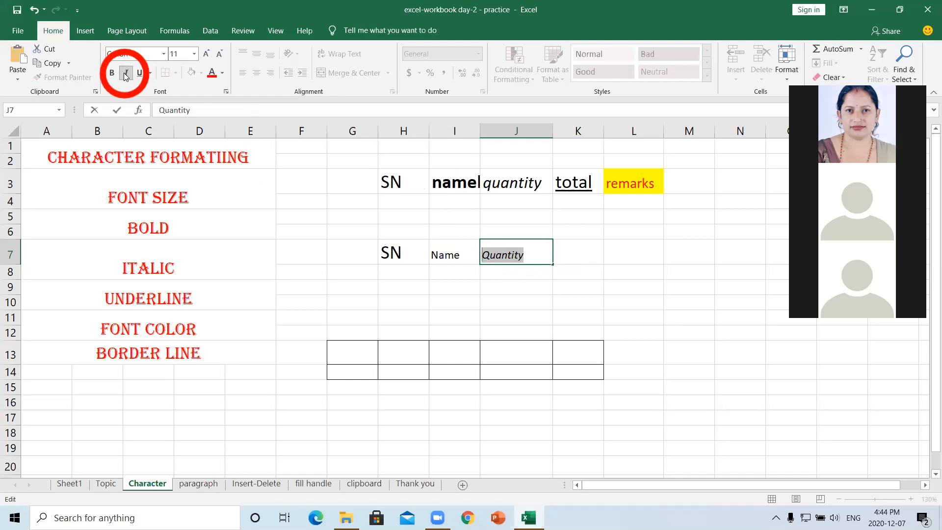
pyautogui.click(194, 54)
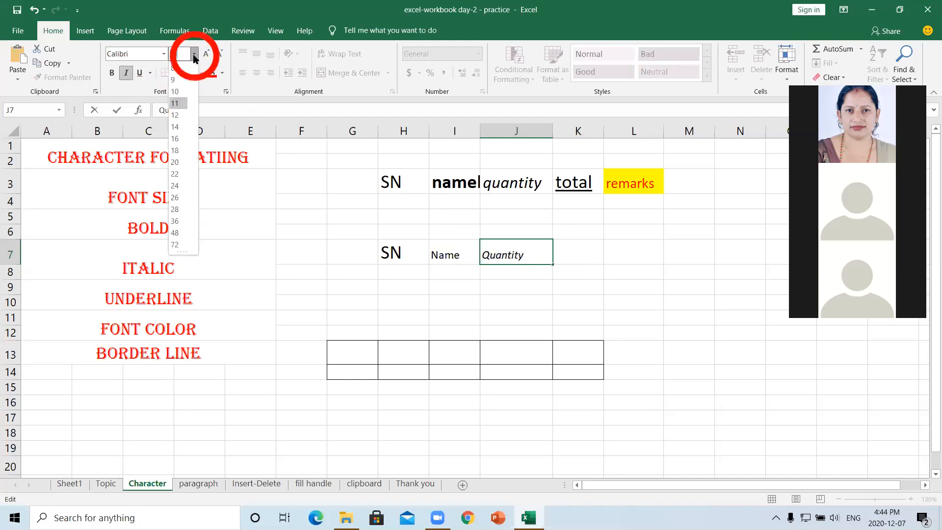
pyautogui.click(178, 136)
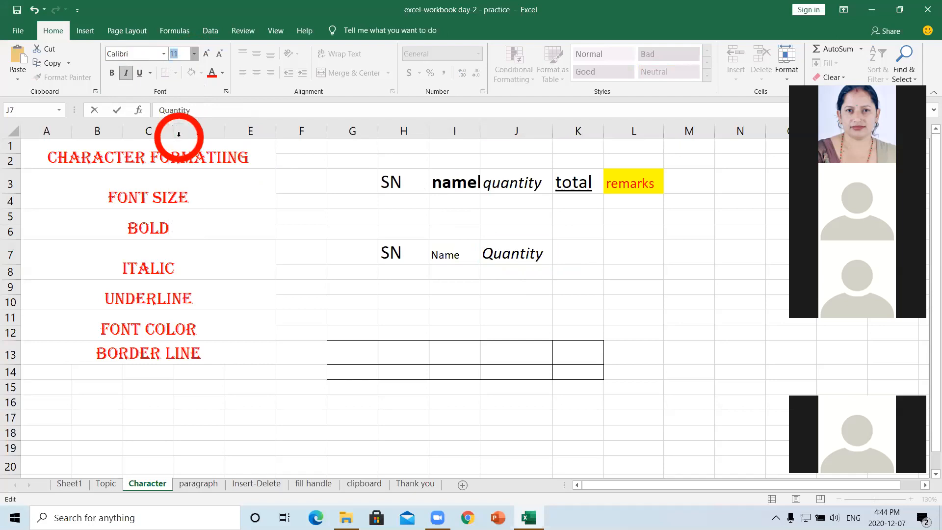
pyautogui.click(513, 254)
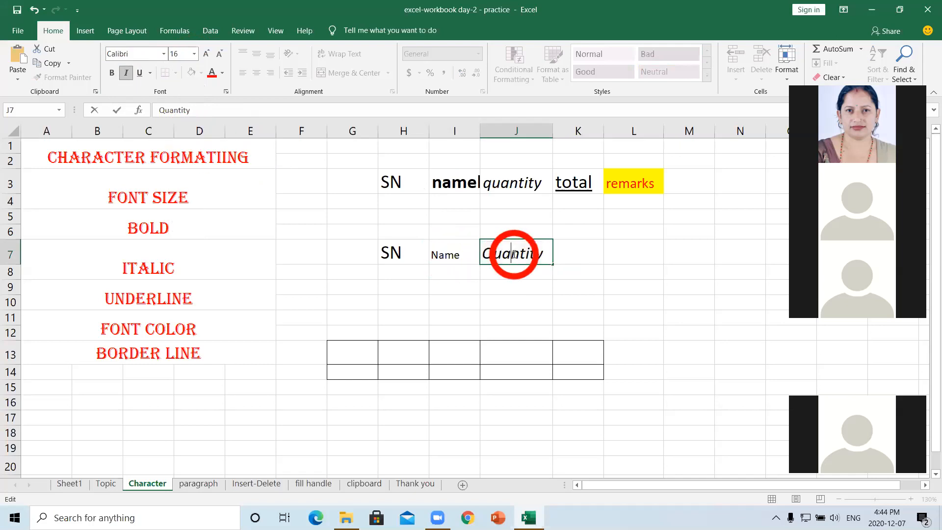
pyautogui.click(567, 253)
# - Enter the heading Total in cell K7
pyautogui.doubleClick(568, 254)
pyautogui.write('Tota')
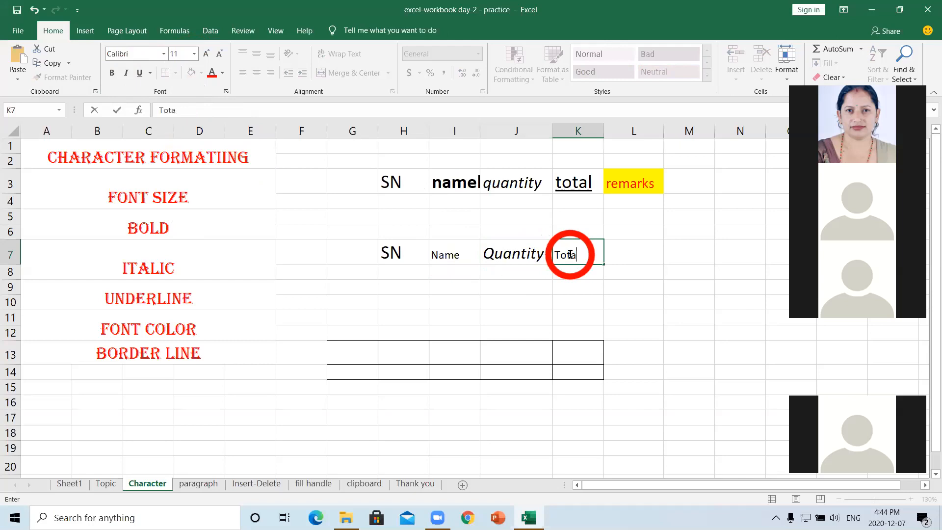
pyautogui.write('l')
pyautogui.click(578, 285)
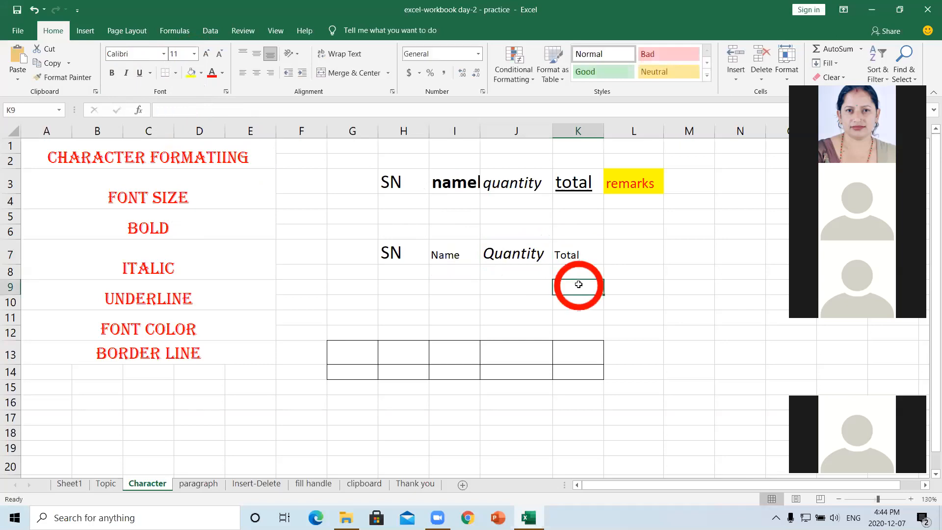
# - Set Total in the Rockwell Extra Bold font after trying Algerian
pyautogui.doubleClick(584, 254)
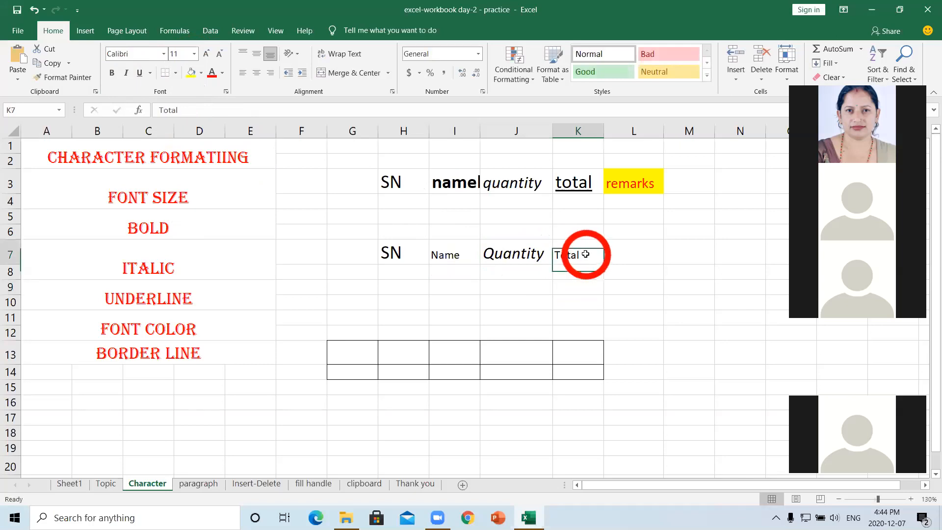
pyautogui.moveTo(580, 254); pyautogui.dragTo(555, 254)
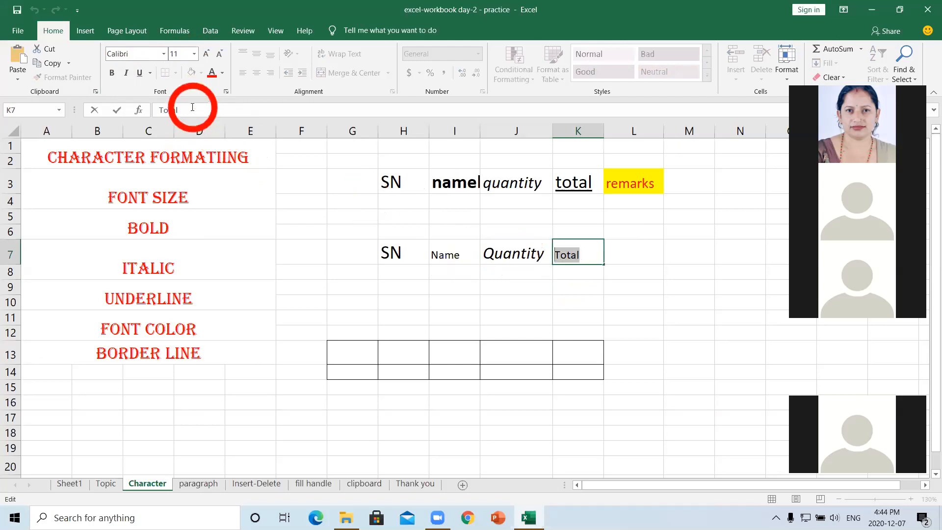
pyautogui.click(163, 54)
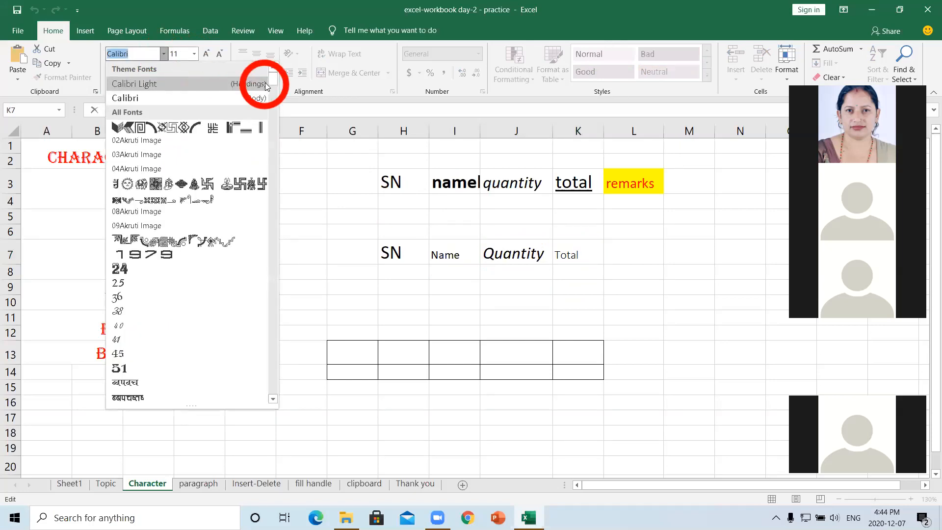
pyautogui.moveTo(271, 83); pyautogui.dragTo(267, 127)
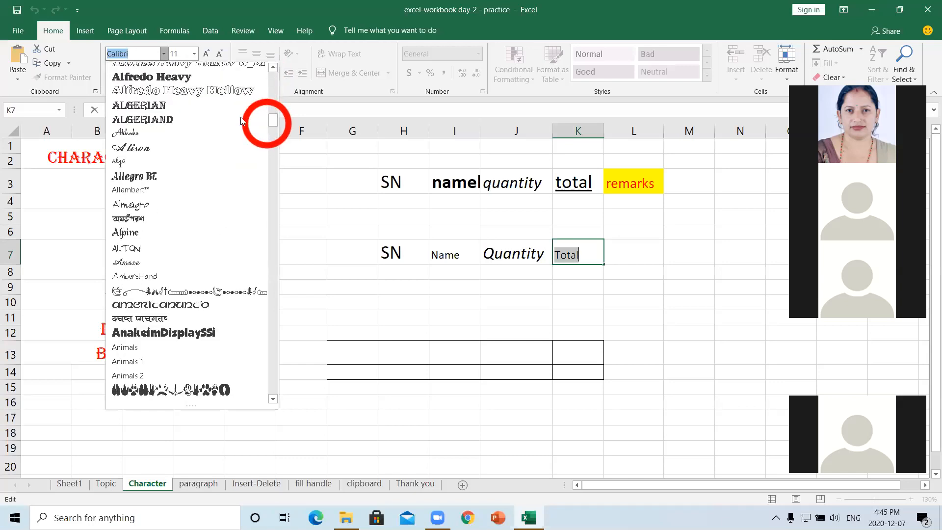
pyautogui.click(199, 106)
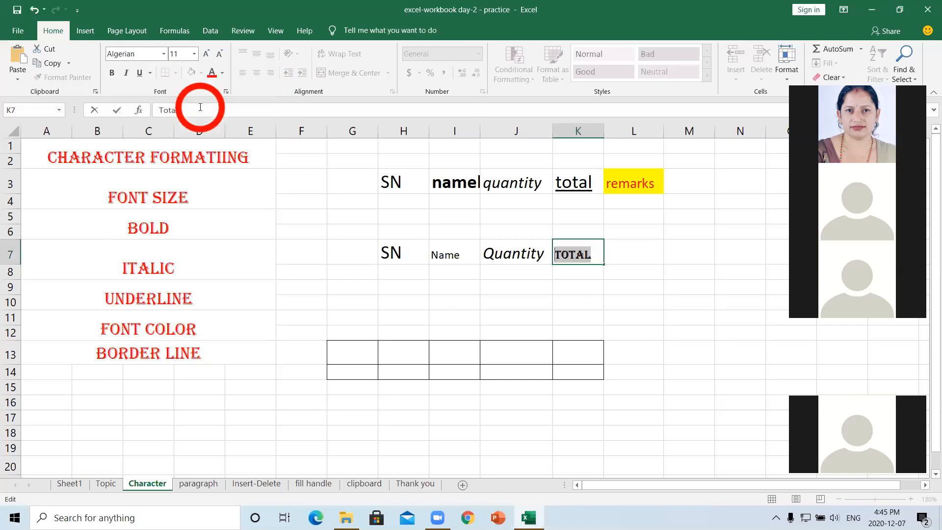
pyautogui.click(164, 54)
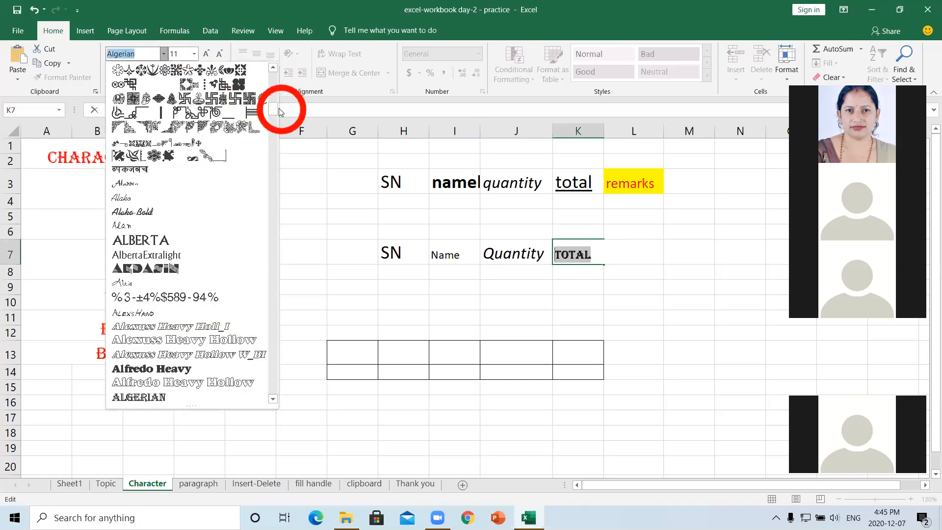
pyautogui.moveTo(273, 110); pyautogui.dragTo(271, 352)
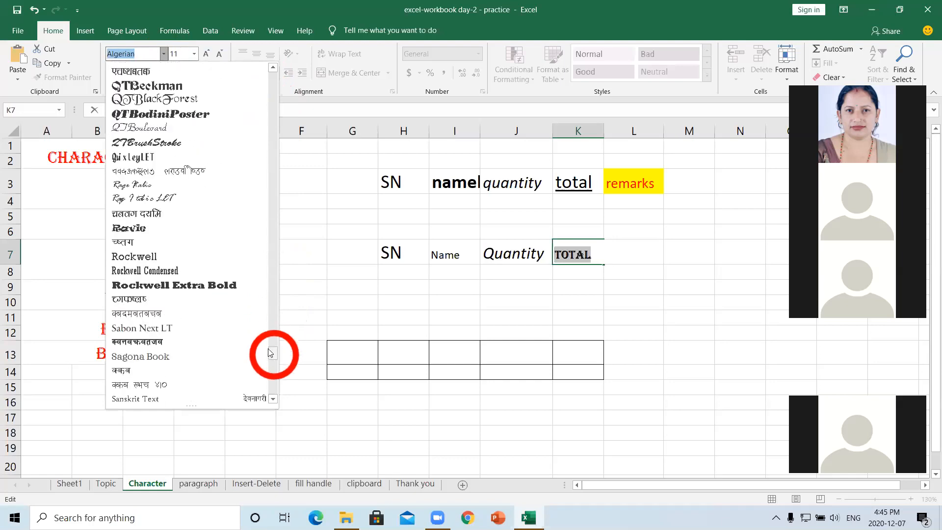
pyautogui.click(223, 284)
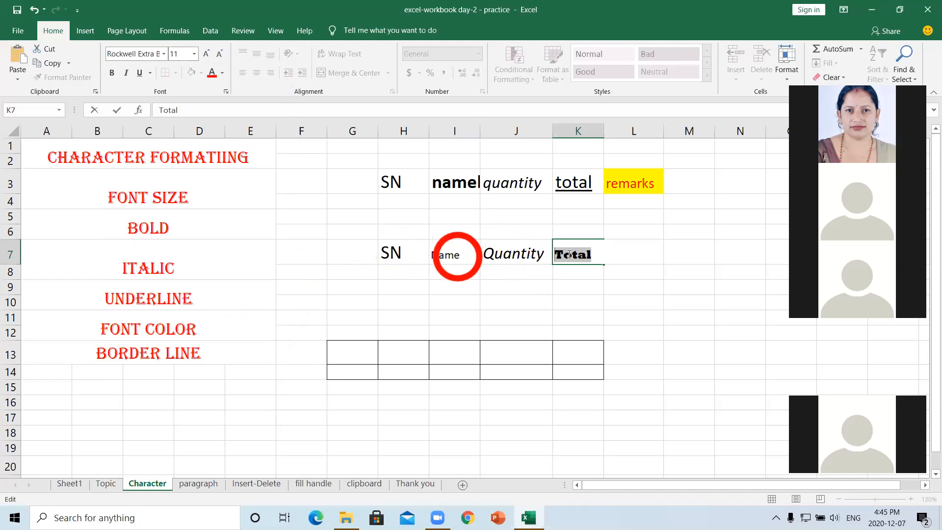
pyautogui.click(626, 251)
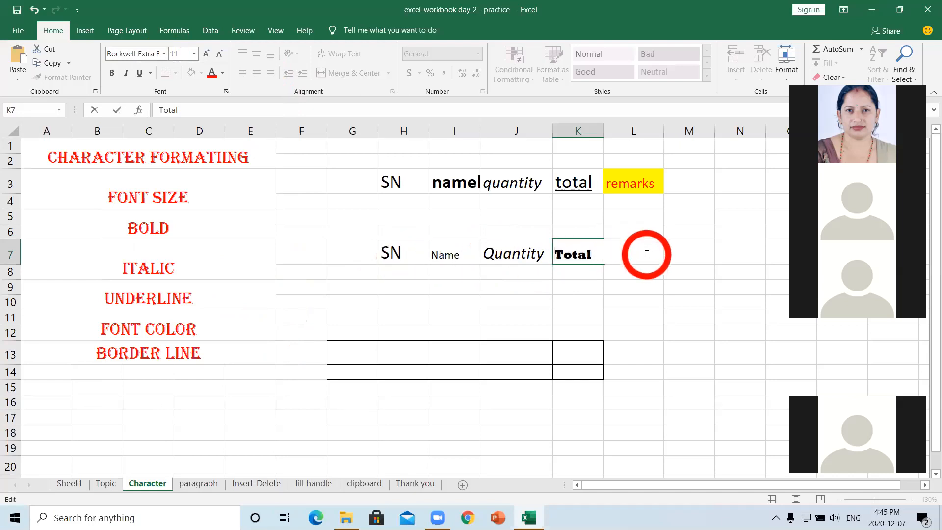
# - Type Remarks in cell L7, correcting the mistyped extra k
pyautogui.click(697, 248)
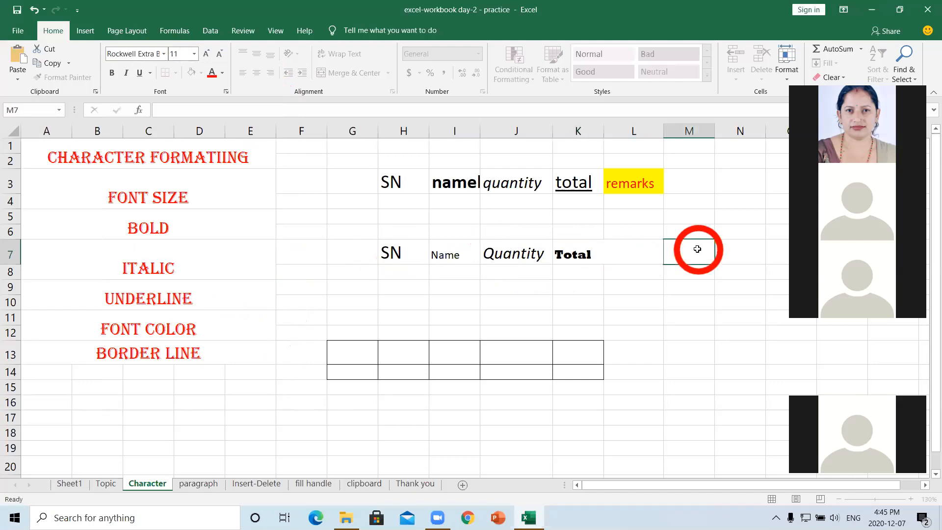
pyautogui.click(638, 243)
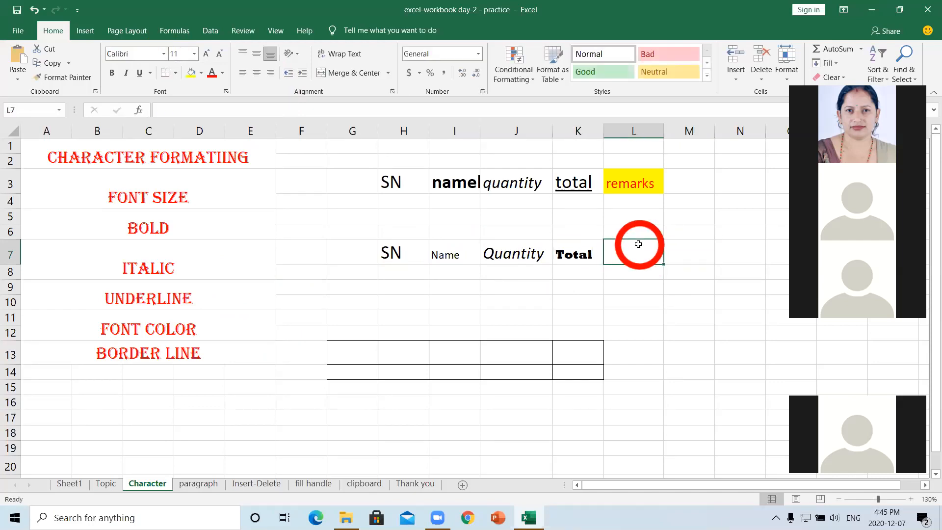
pyautogui.write('Re')
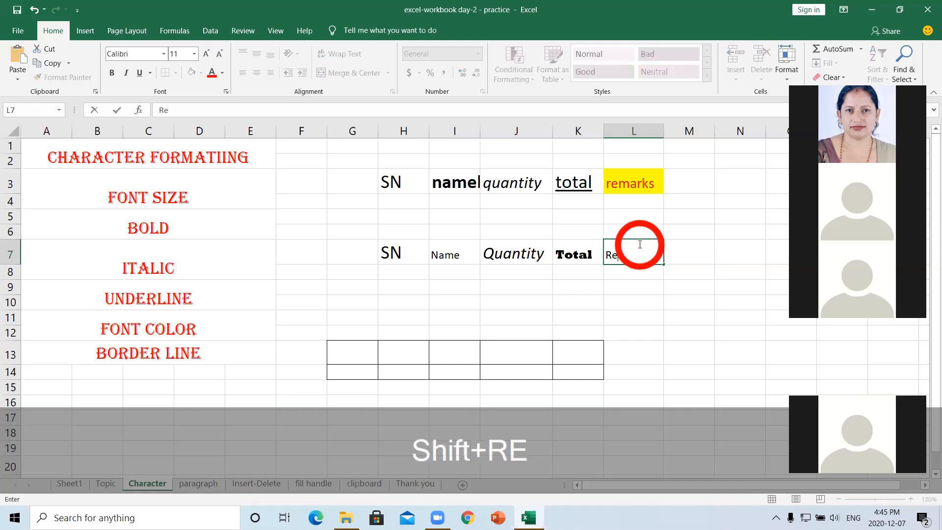
pyautogui.write('markk')
pyautogui.press('BackSpace')
pyautogui.write('s')
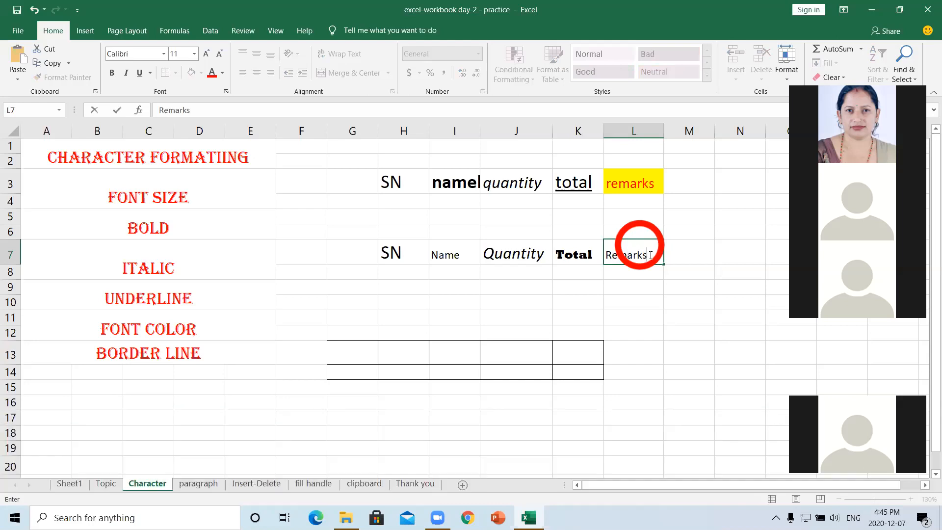
pyautogui.moveTo(653, 255); pyautogui.dragTo(628, 255)
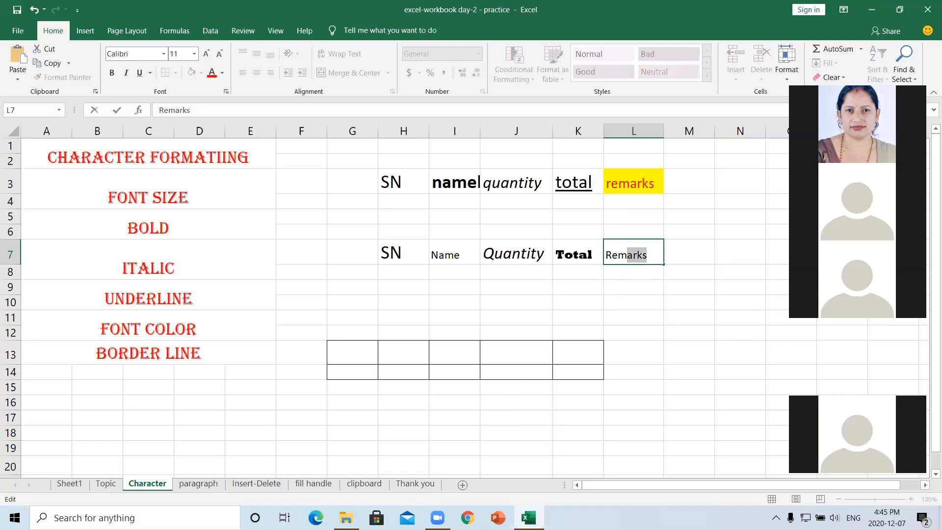
# - Reselect the word Remarks in L7 and confirm the entry
pyautogui.click(810, 80)
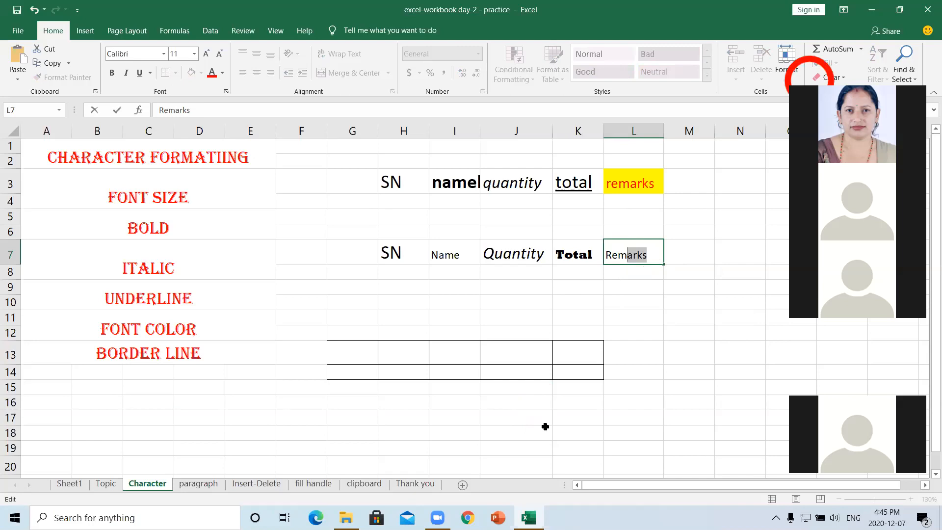
pyautogui.click(456, 489)
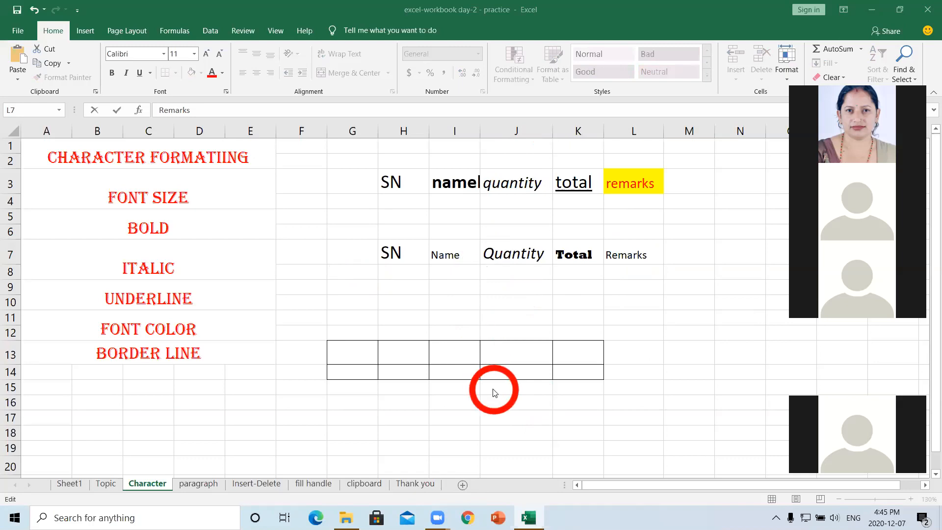
pyautogui.click(633, 257)
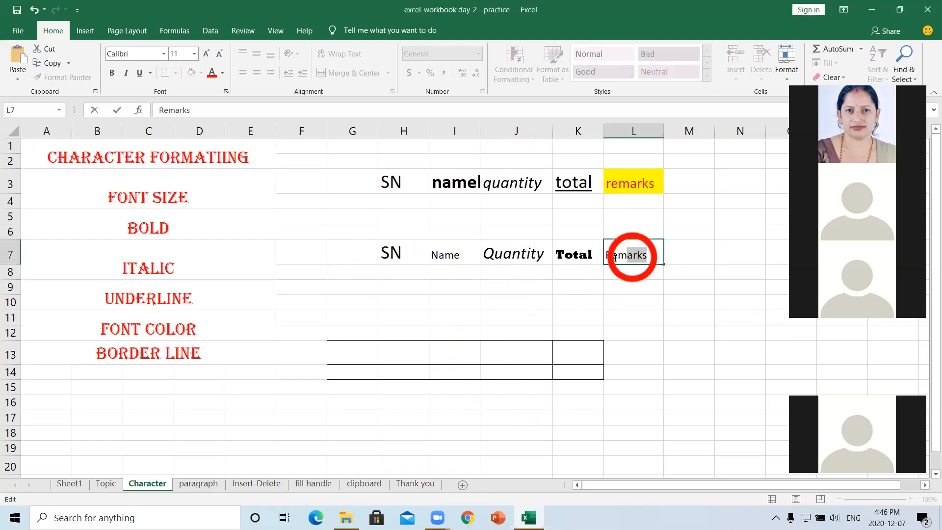
pyautogui.click(647, 256)
pyautogui.moveTo(646, 255); pyautogui.dragTo(608, 255)
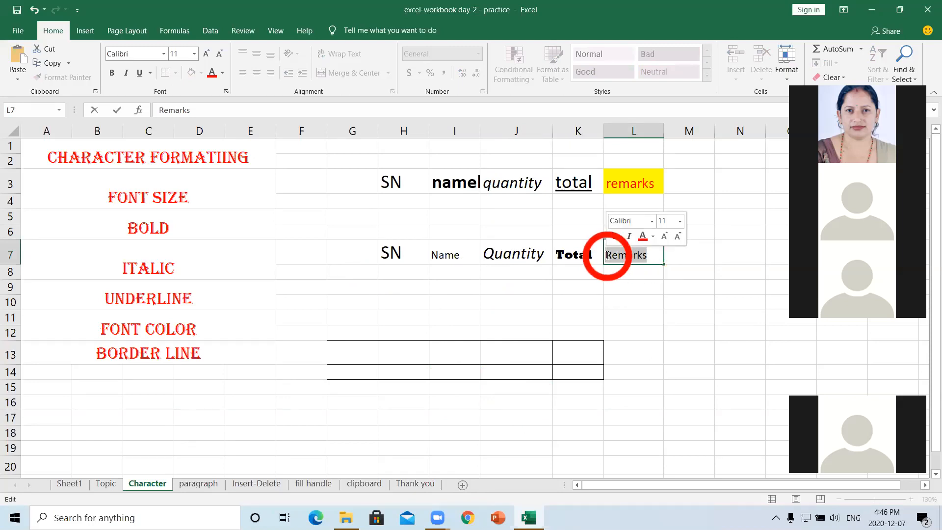
pyautogui.click(637, 273)
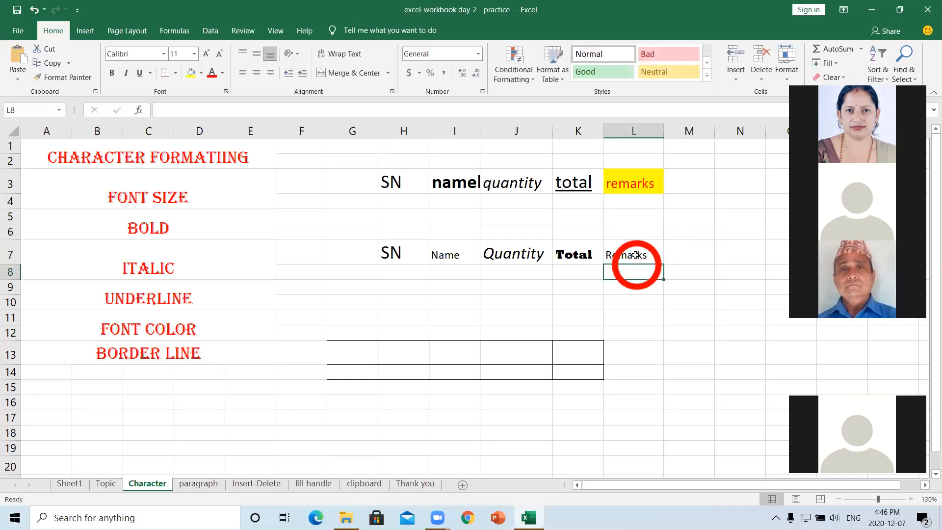
# - Fill the Remarks cell L7 with the standard Yellow colour
pyautogui.click(636, 254)
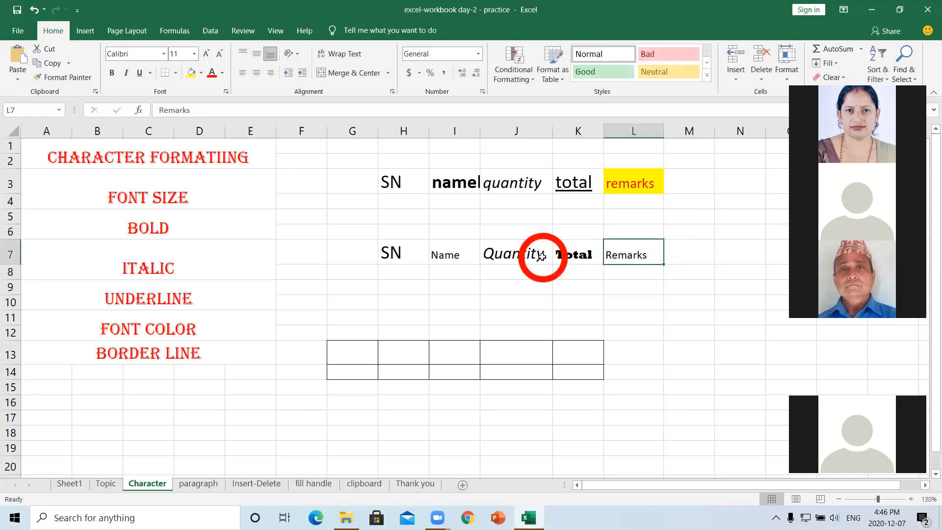
pyautogui.click(200, 73)
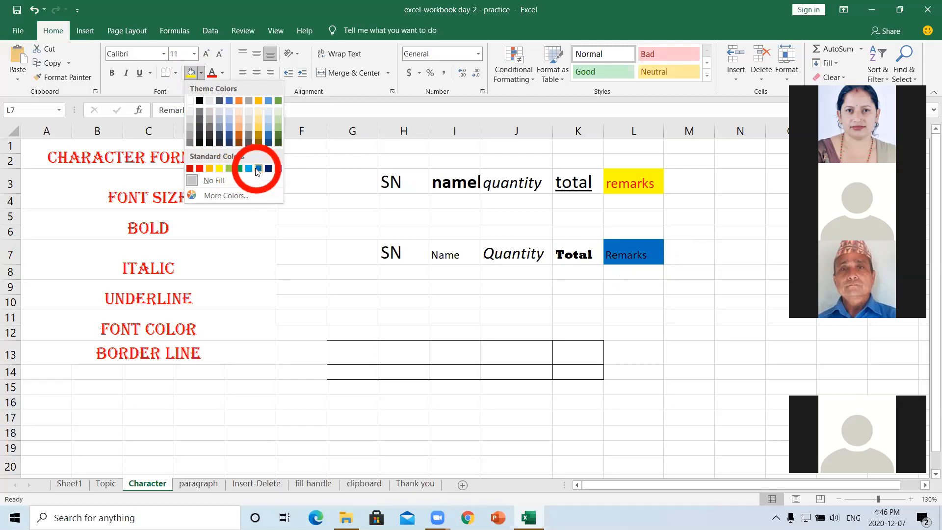
pyautogui.click(219, 170)
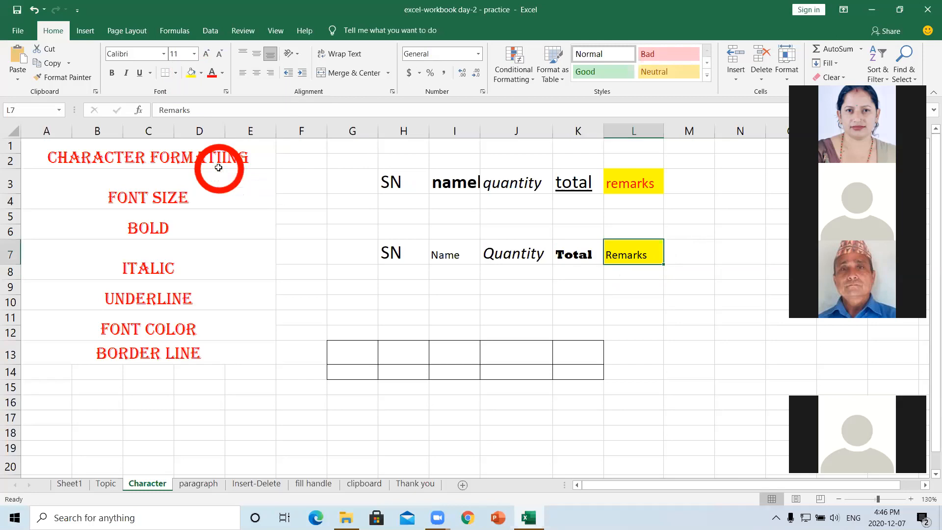
# - Apply a purple font colour to the word Quantity in J7
pyautogui.click(490, 252)
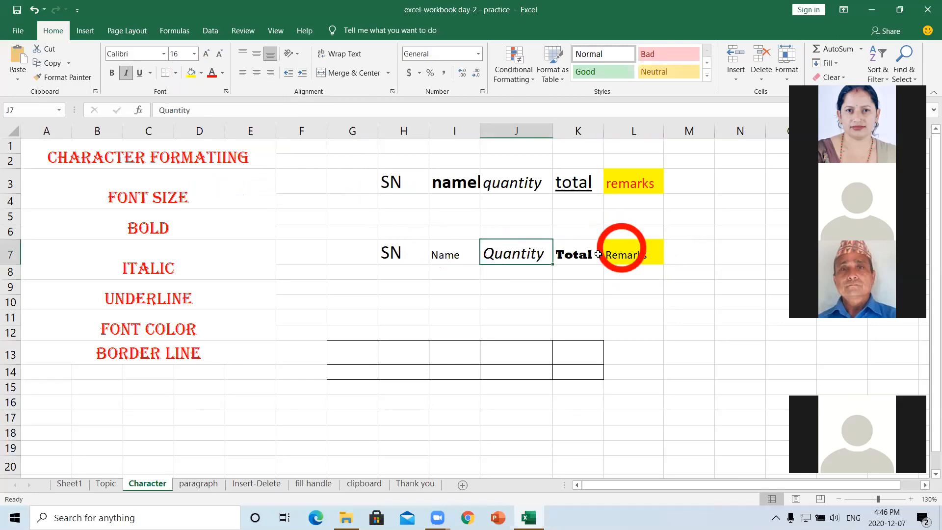
pyautogui.doubleClick(504, 251)
pyautogui.click(544, 254)
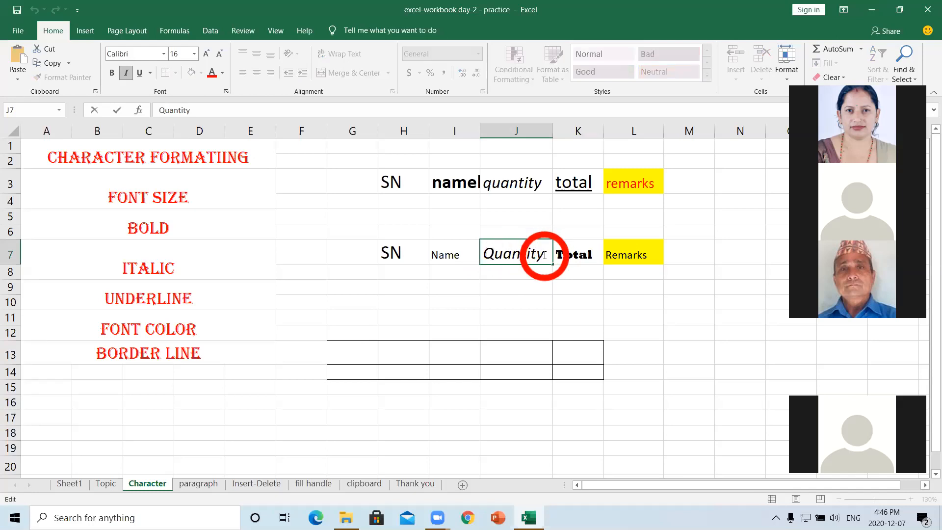
pyautogui.moveTo(531, 253); pyautogui.dragTo(485, 254)
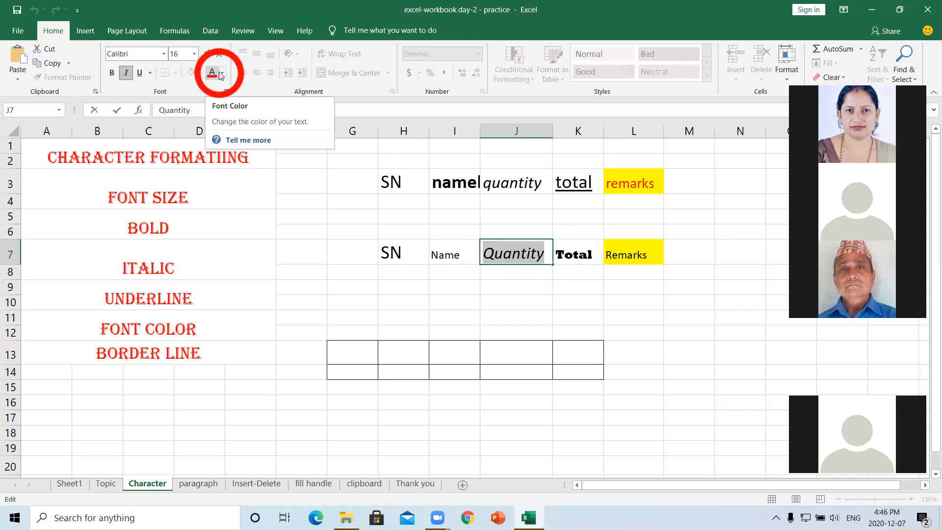
pyautogui.click(221, 74)
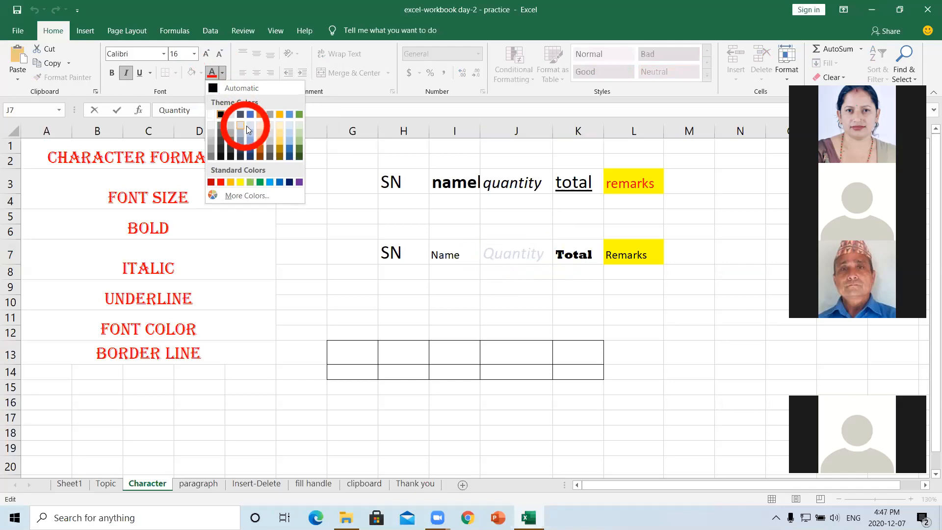
pyautogui.click(299, 184)
pyautogui.click(408, 281)
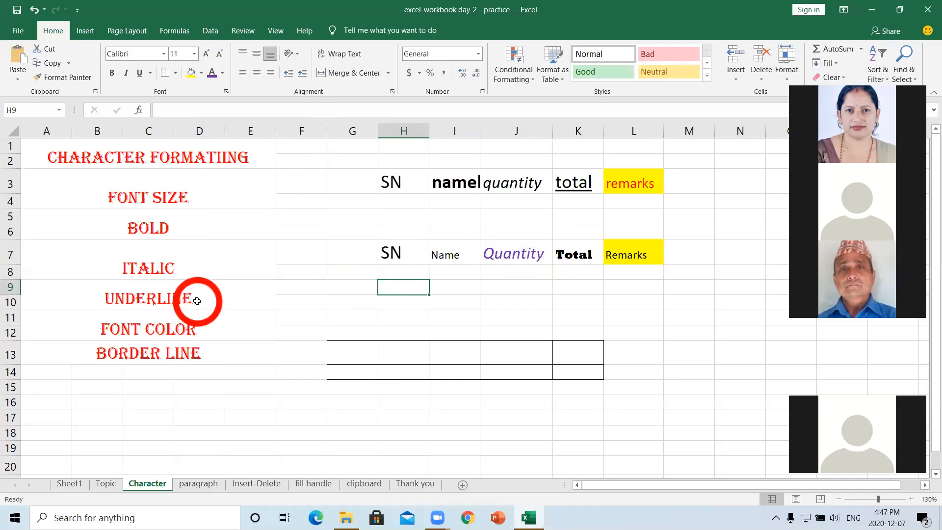
pyautogui.click(489, 254)
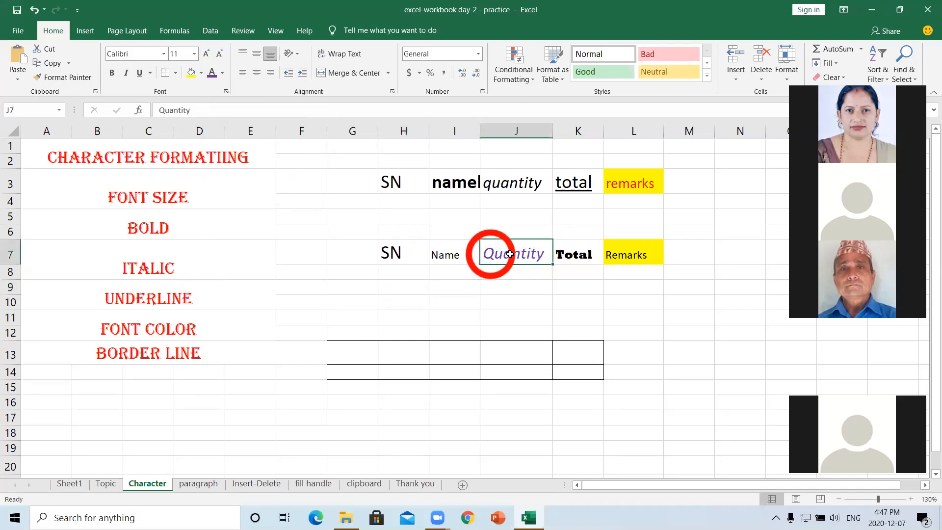
# - Underline Quantity in J7, toggling it off with Ctrl+U and back on
pyautogui.doubleClick(538, 254)
pyautogui.moveTo(543, 254); pyautogui.dragTo(487, 254)
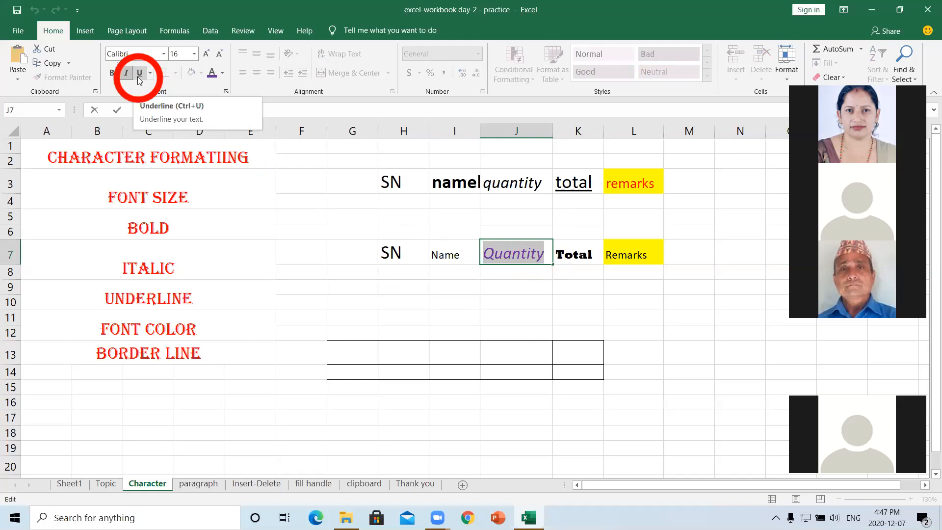
pyautogui.click(138, 76)
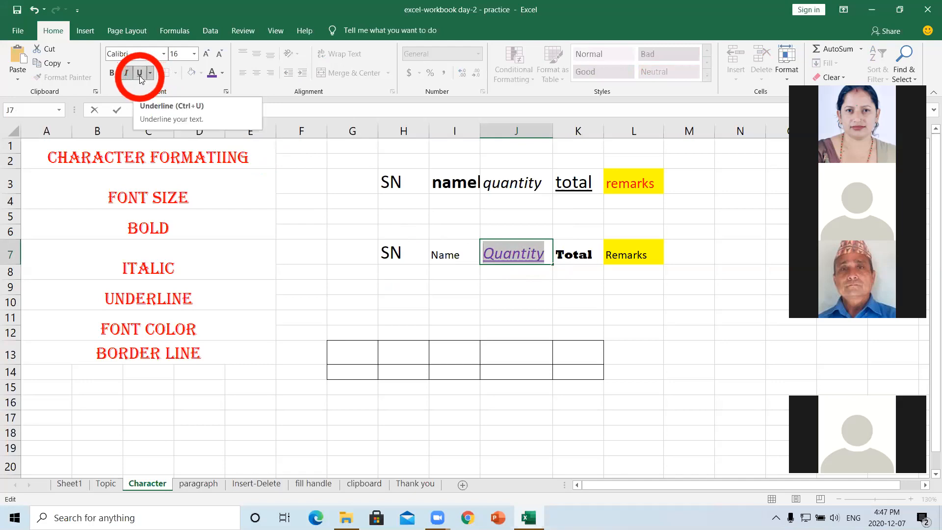
pyautogui.press('ctrl')
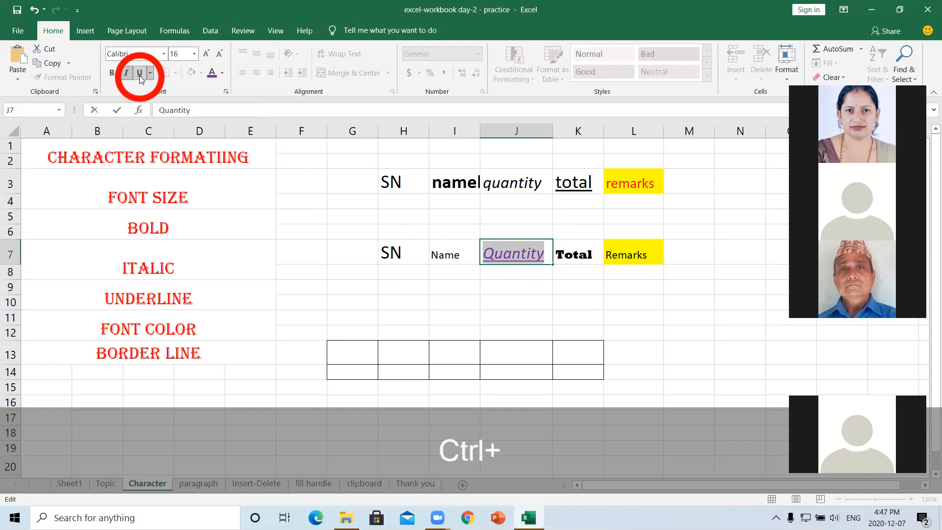
pyautogui.hotkey('ctrl', 'u')
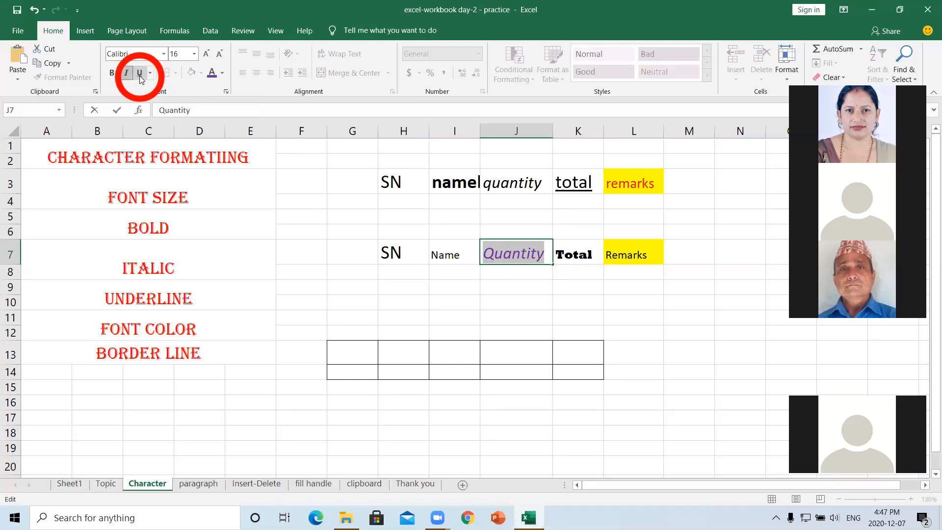
pyautogui.click(139, 76)
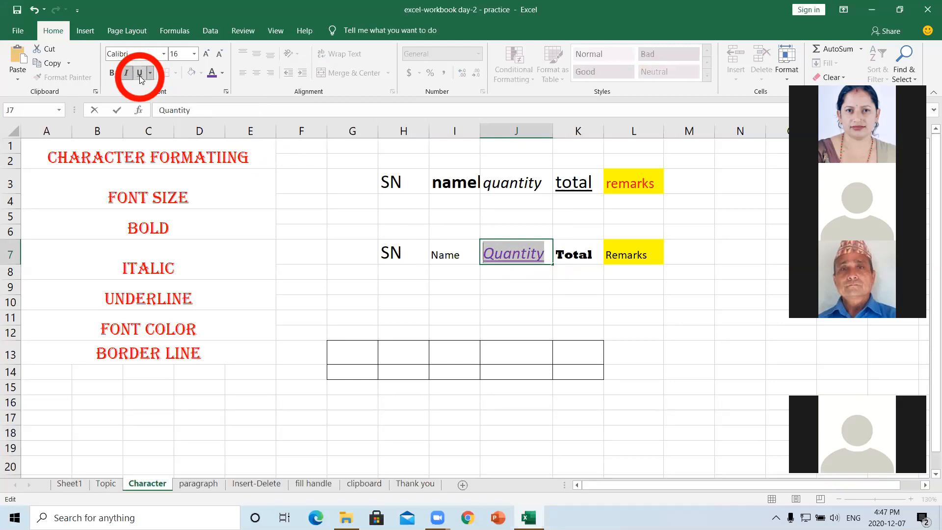
pyautogui.click(536, 304)
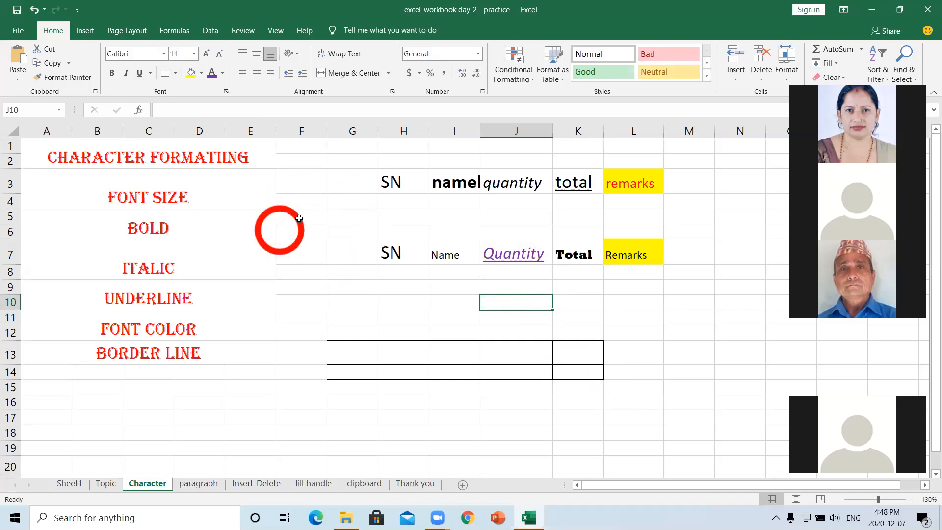
pyautogui.click(352, 216)
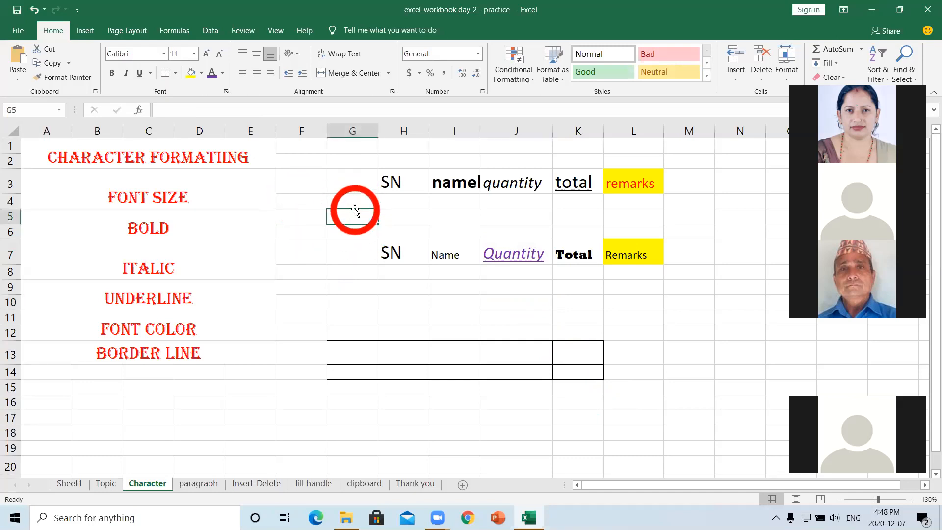
pyautogui.click(352, 201)
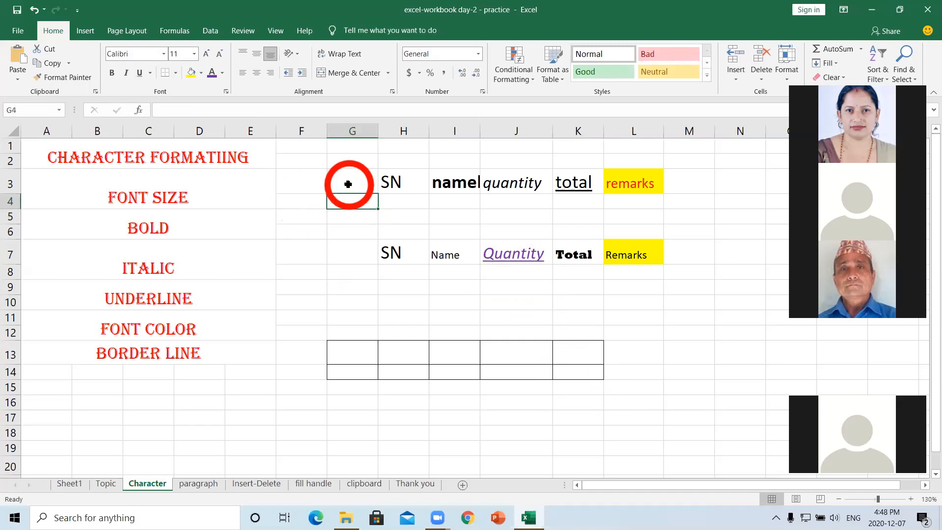
pyautogui.click(348, 184)
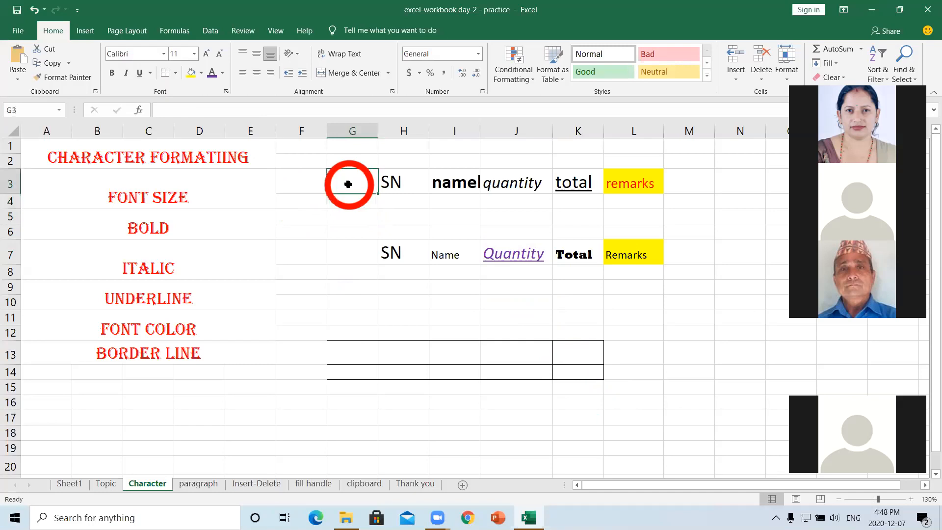
pyautogui.click(305, 187)
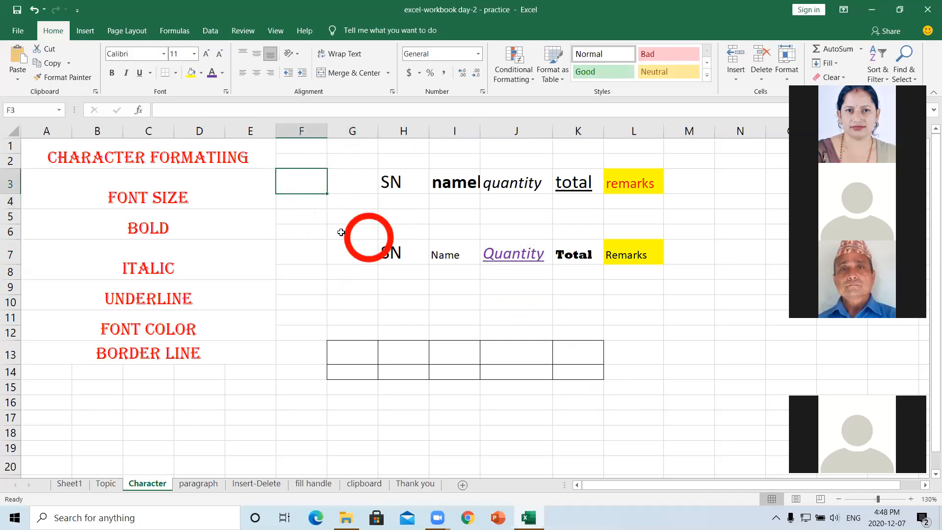
pyautogui.click(359, 242)
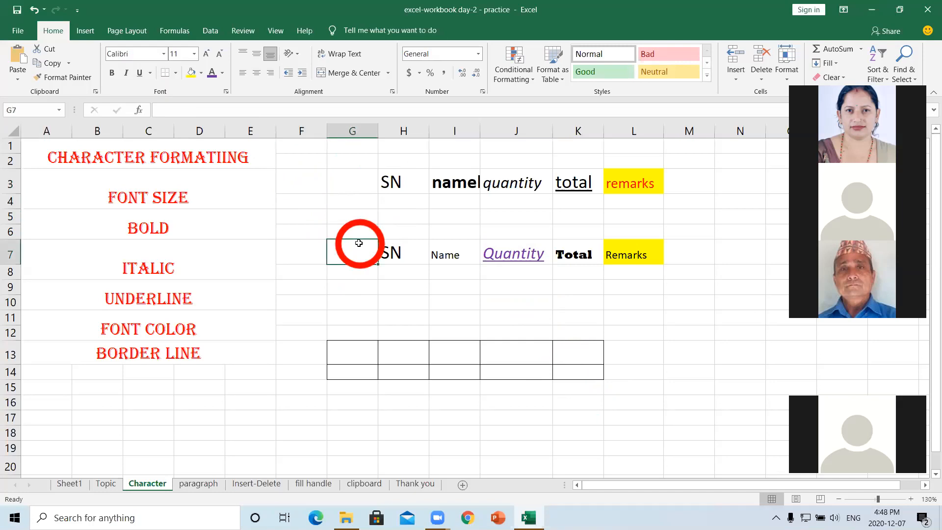
pyautogui.click(342, 227)
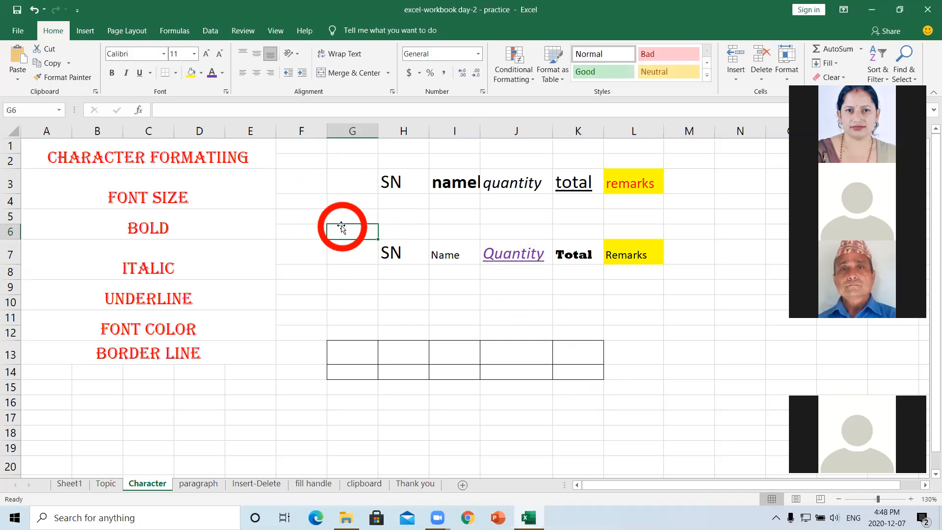
pyautogui.click(341, 265)
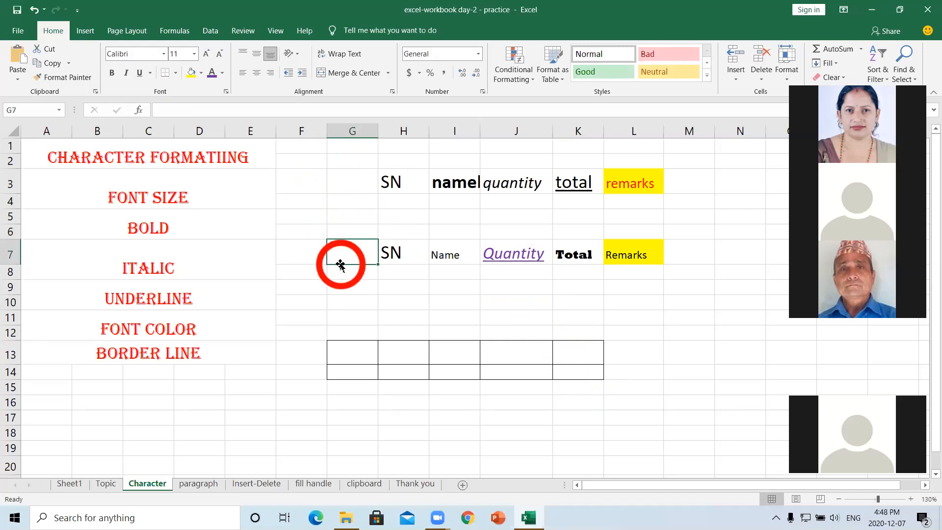
pyautogui.click(350, 288)
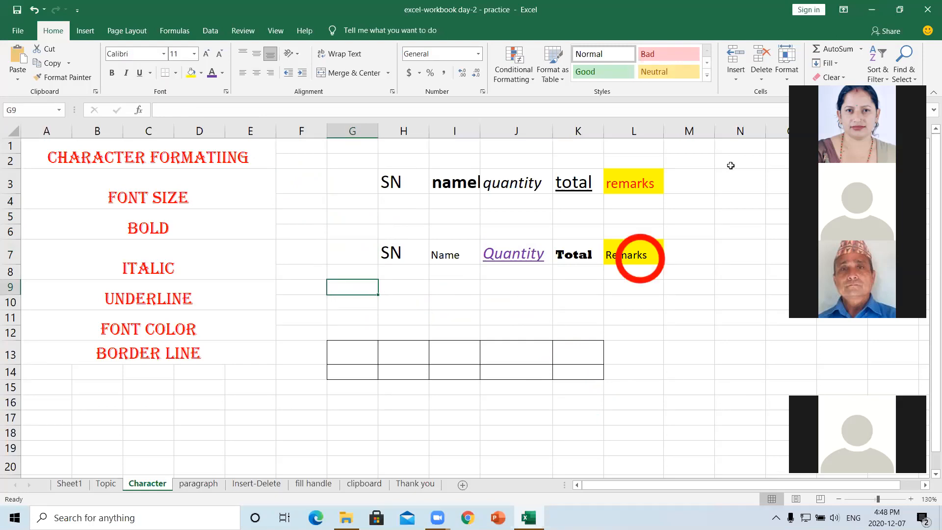
pyautogui.click(18, 31)
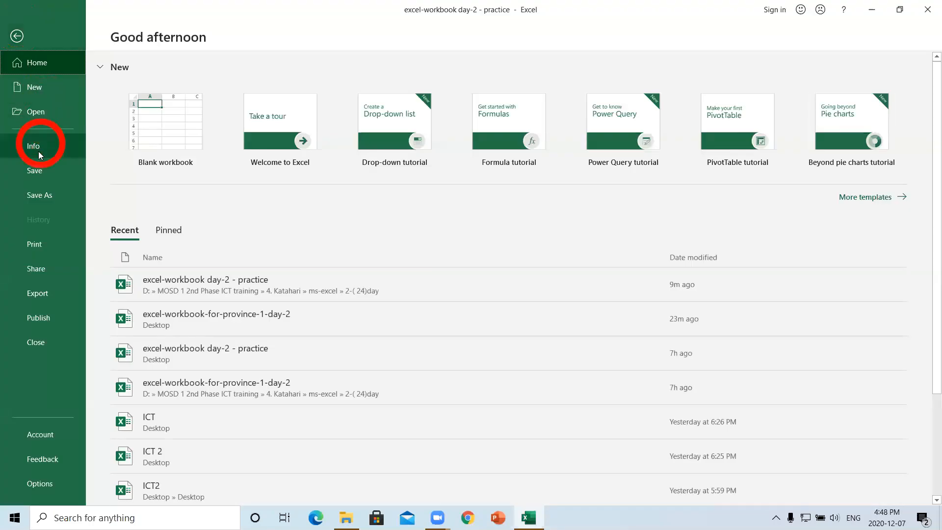
pyautogui.click(41, 242)
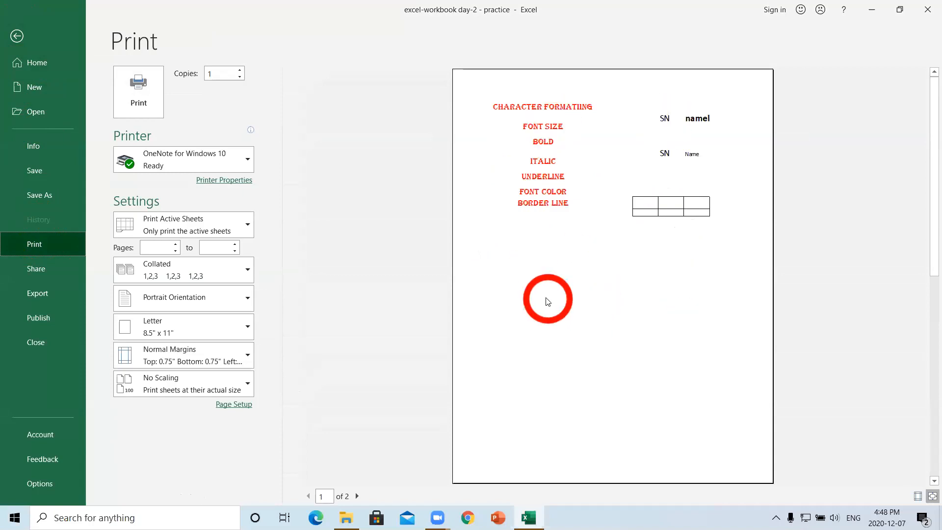
pyautogui.click(18, 36)
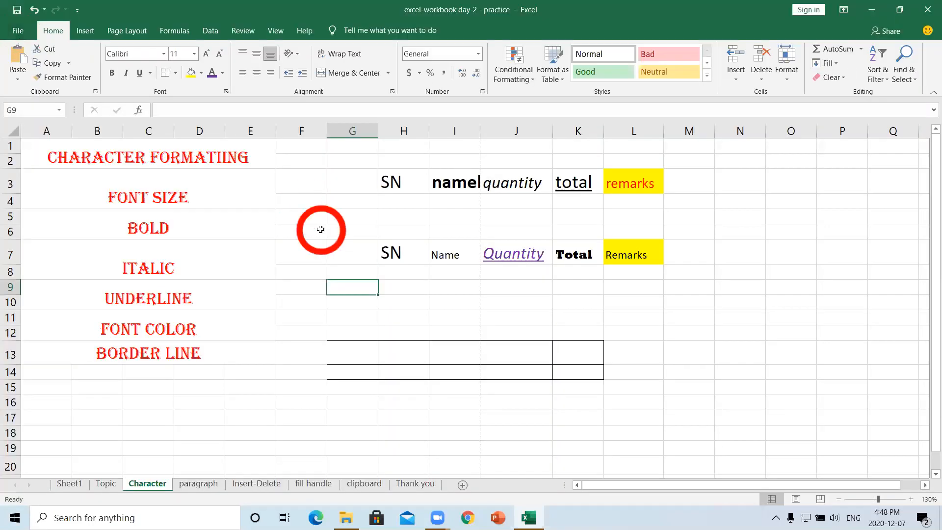
# - Select H2:N11 around both header rows, after a first try at H3:I8
pyautogui.click(396, 300)
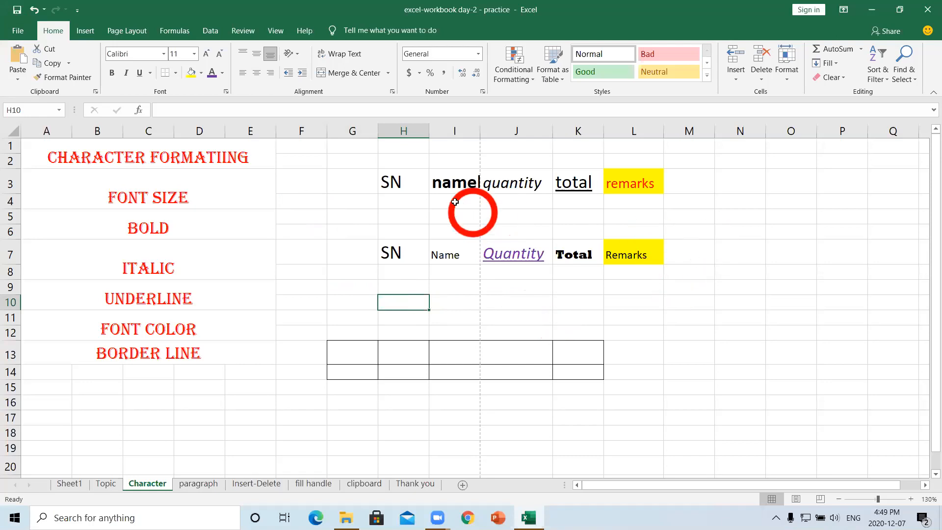
pyautogui.moveTo(387, 176); pyautogui.dragTo(698, 330)
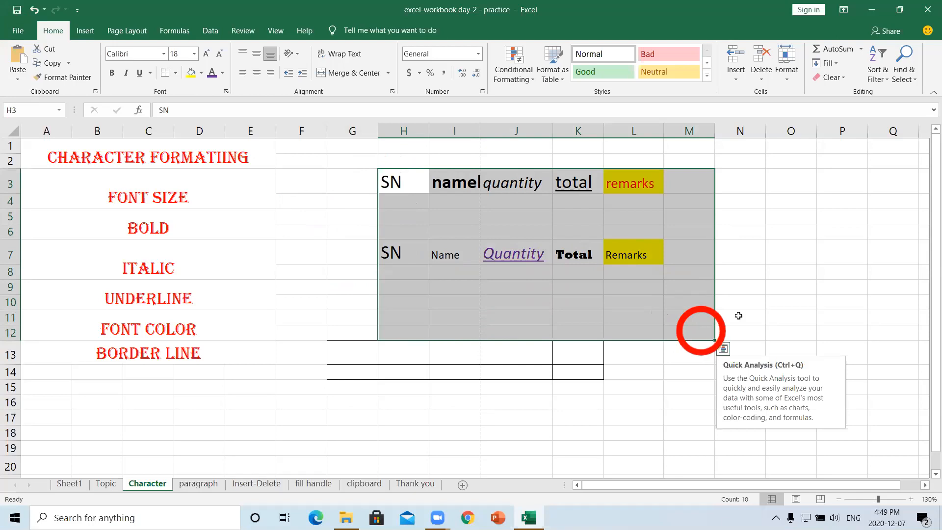
pyautogui.click(755, 304)
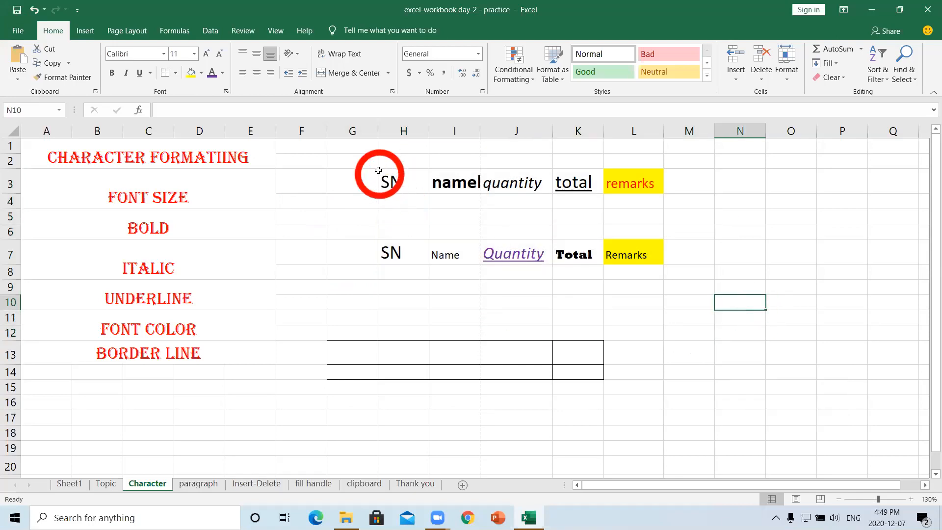
pyautogui.moveTo(378, 166); pyautogui.dragTo(728, 321)
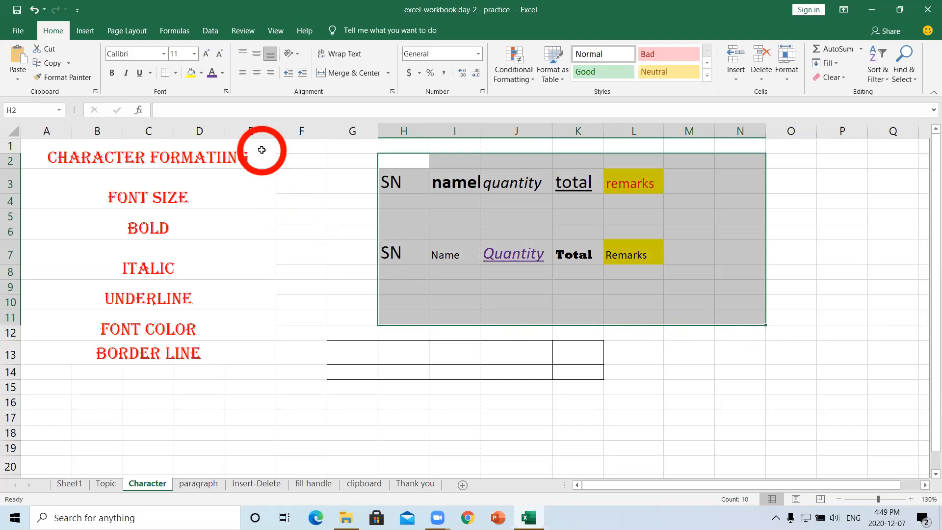
# - Apply All Borders to H2:N11, then click away to L14 to view the grid
pyautogui.click(177, 74)
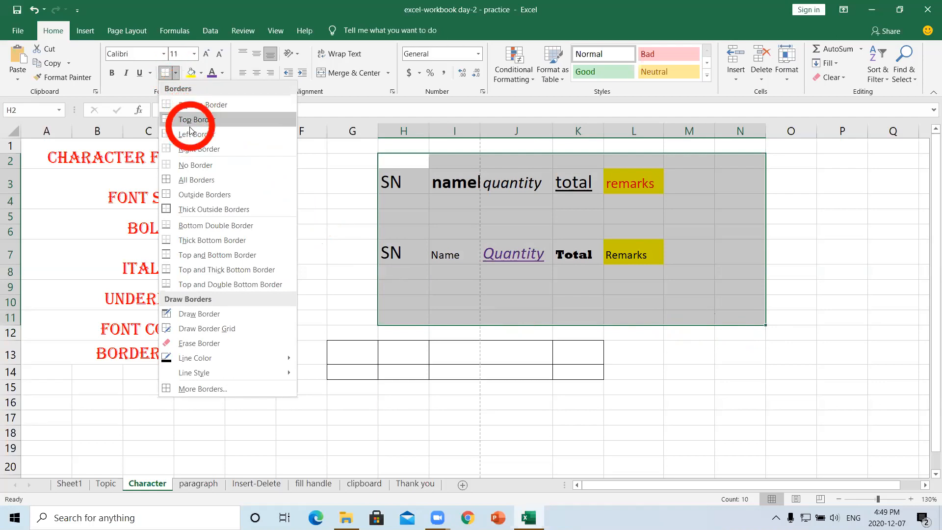
pyautogui.click(192, 181)
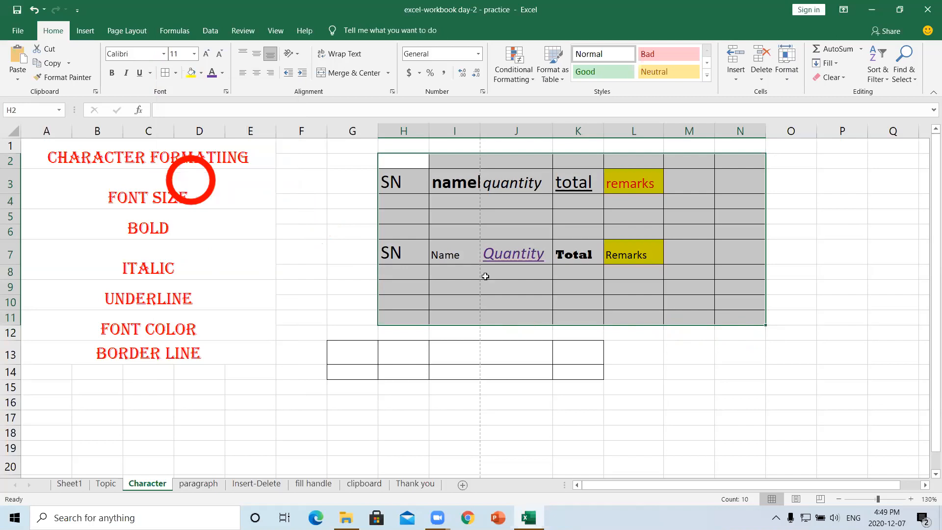
pyautogui.click(789, 302)
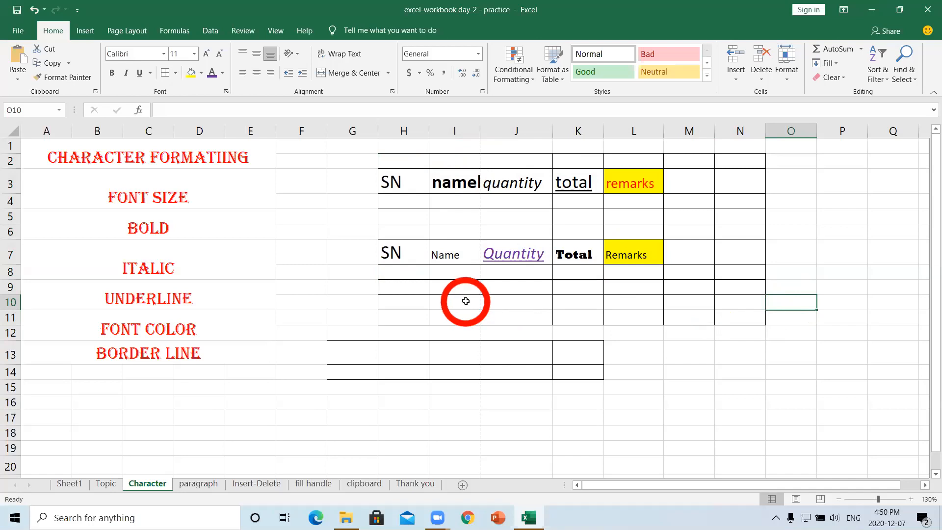
pyautogui.click(621, 366)
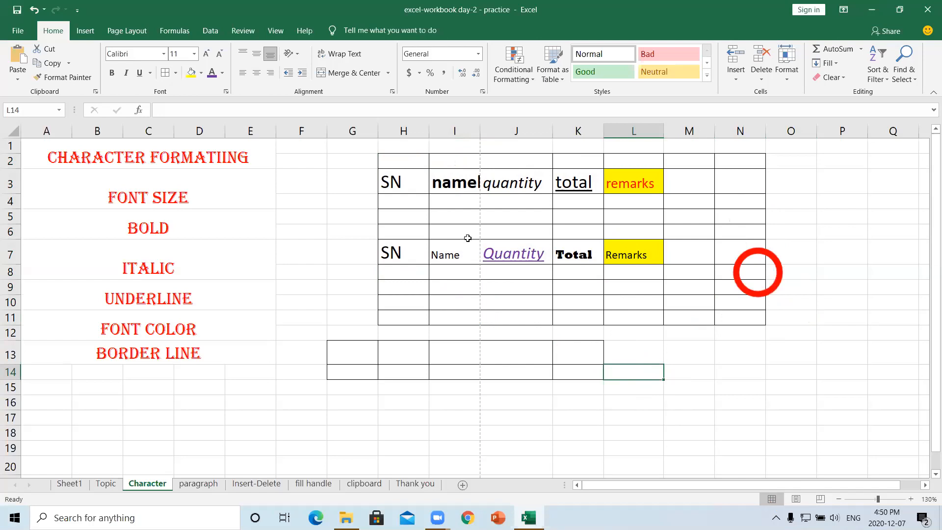
pyautogui.click(26, 38)
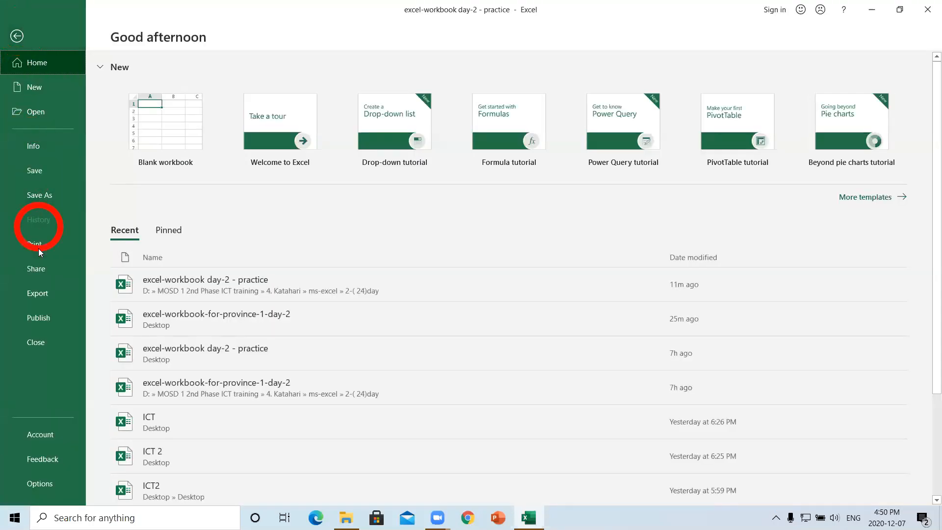
pyautogui.click(38, 248)
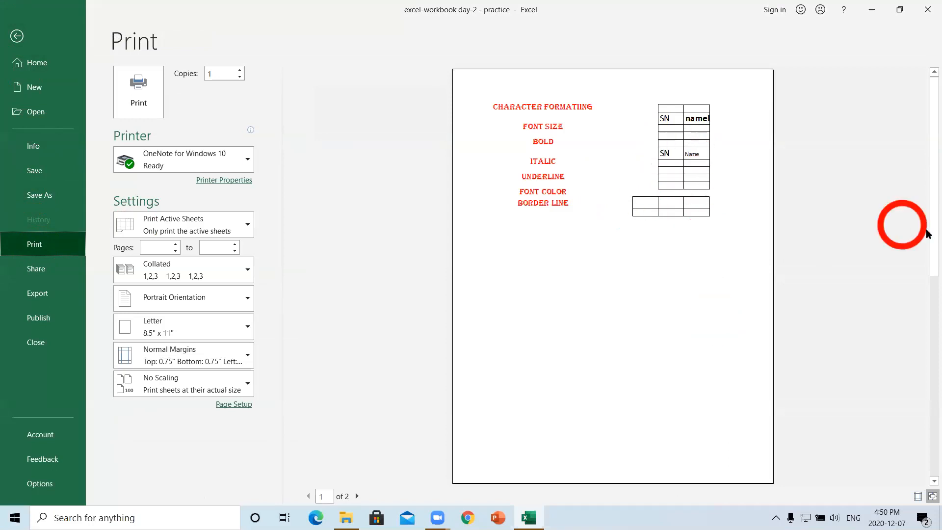
pyautogui.moveTo(926, 242); pyautogui.dragTo(926, 437)
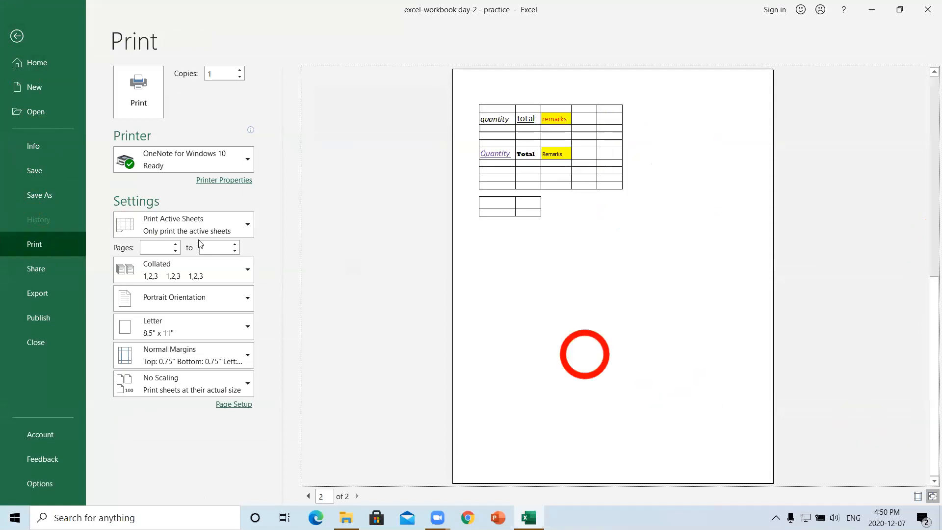
pyautogui.click(17, 35)
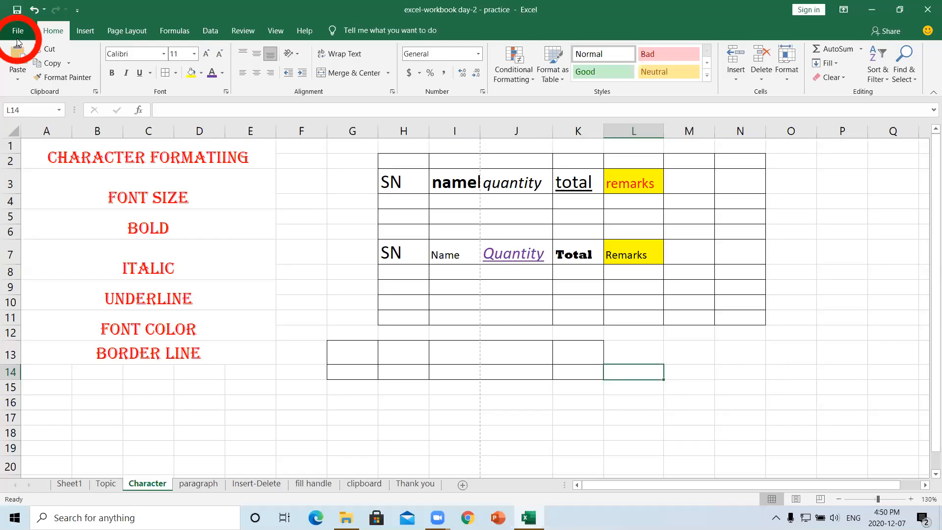
pyautogui.click(688, 274)
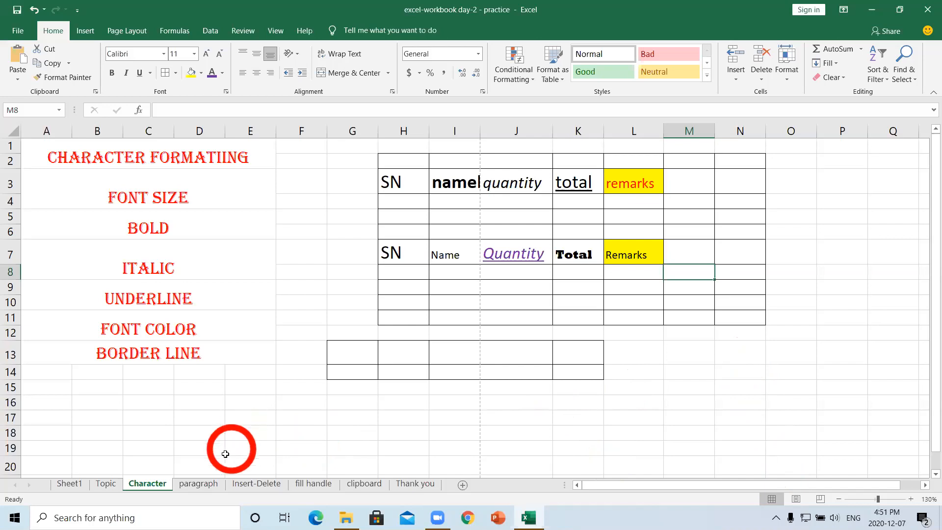
# - Switch to the paragraph sheet and select the autotext cell J4
pyautogui.click(205, 485)
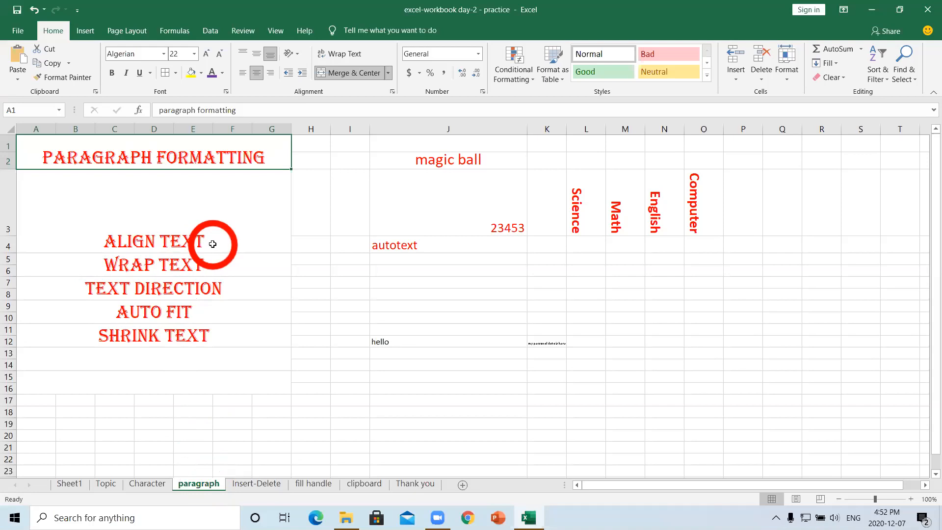
pyautogui.click(395, 245)
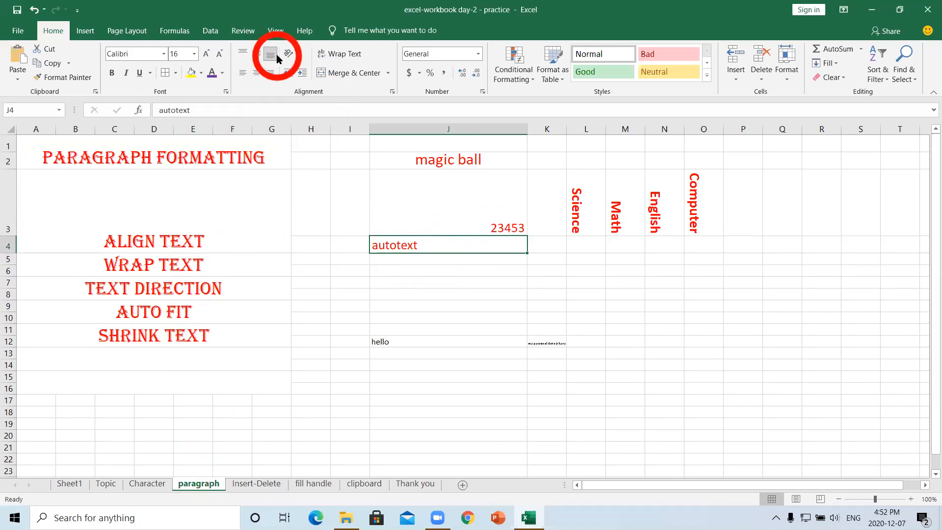
# - Make autotext in J4 middle-aligned and right-aligned, then select the 23453 cell J3
pyautogui.click(256, 54)
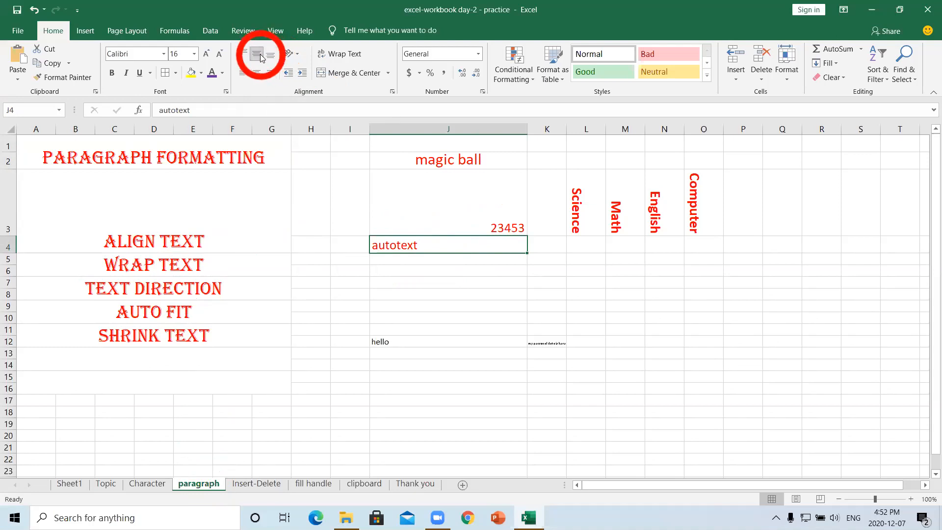
pyautogui.click(242, 74)
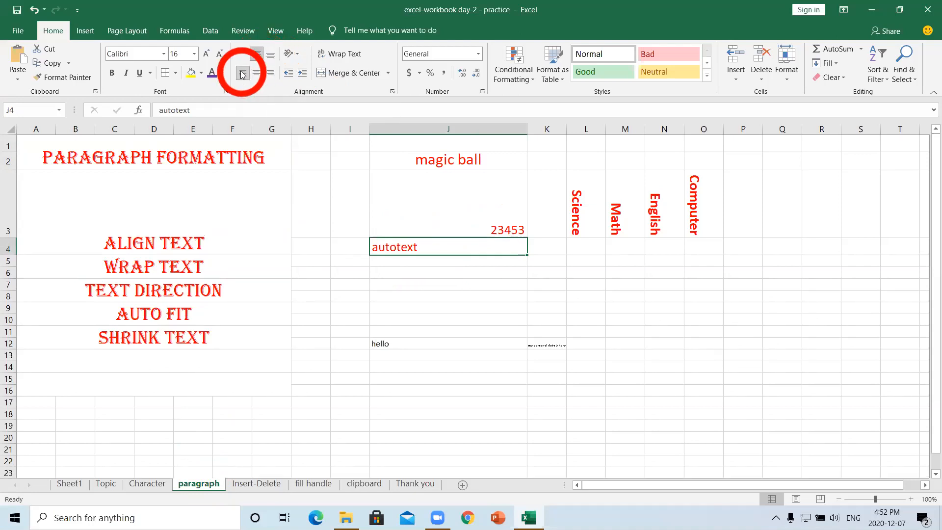
pyautogui.click(256, 75)
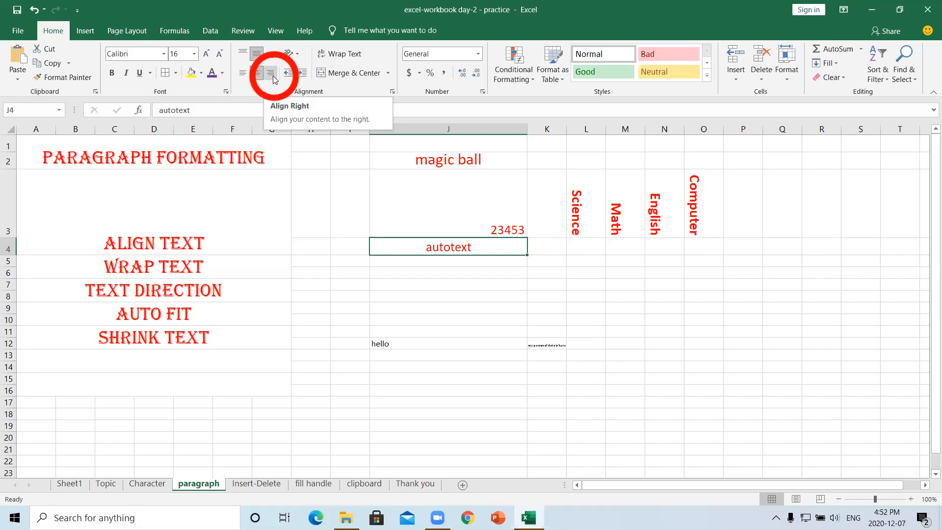
pyautogui.click(272, 75)
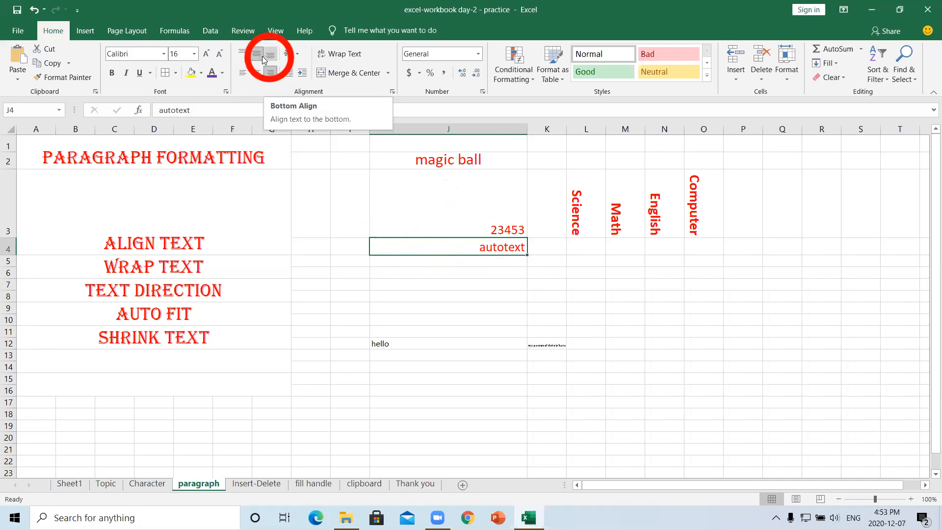
pyautogui.click(493, 229)
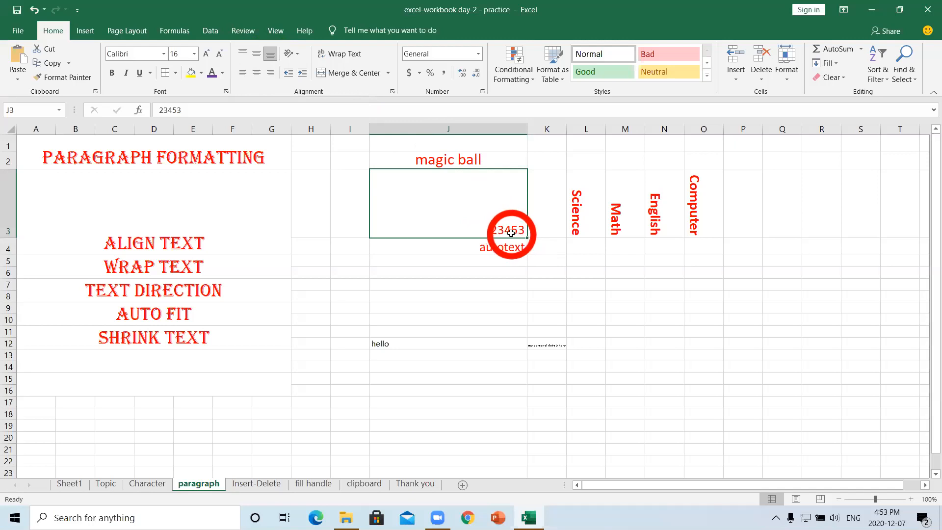
# - Try top, bottom, left and right alignments on 23453 in J3, leaving it centred both ways
pyautogui.click(256, 55)
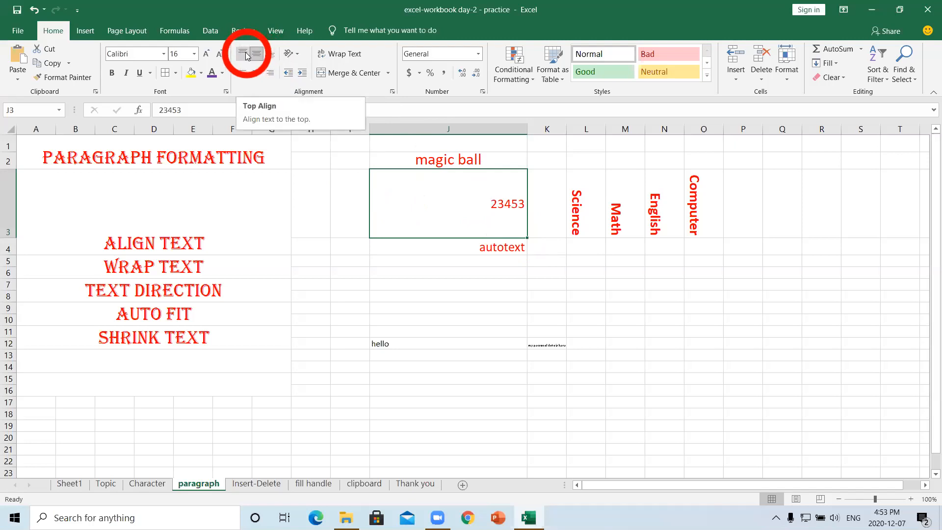
pyautogui.click(247, 55)
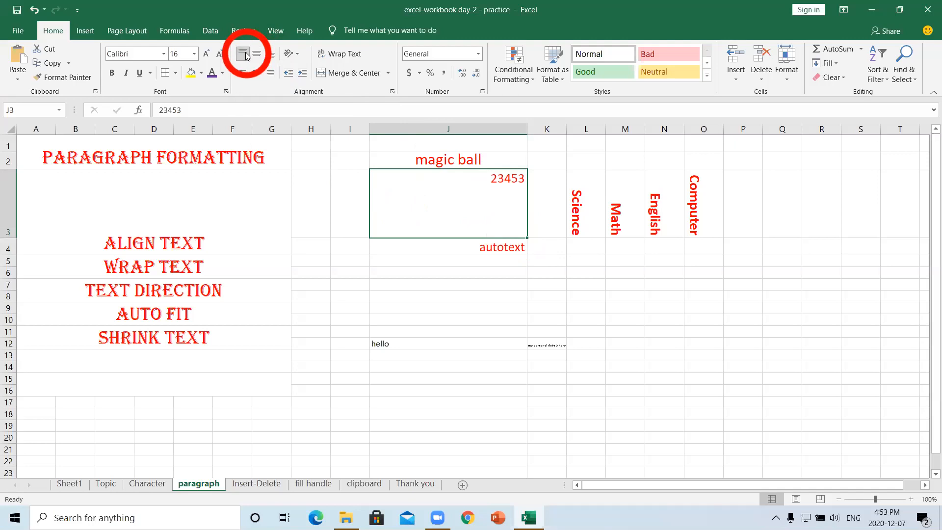
pyautogui.click(245, 73)
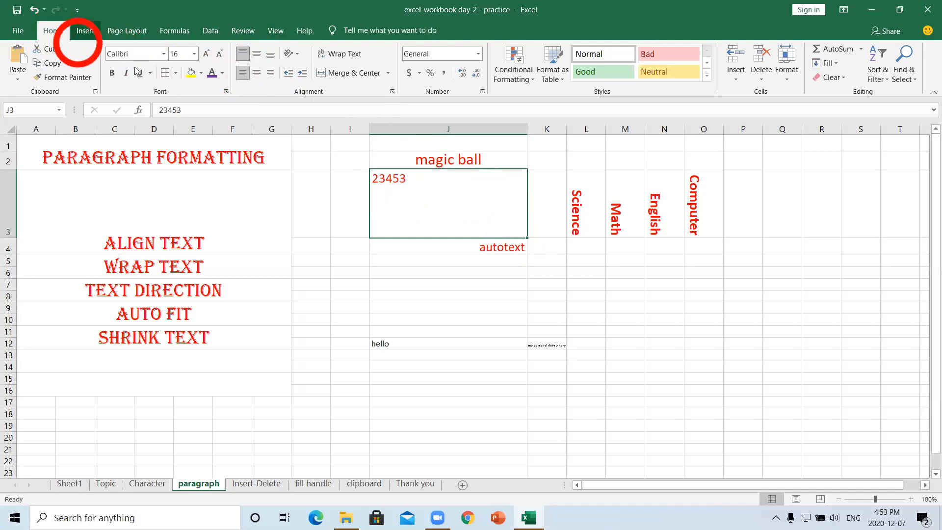
pyautogui.click(255, 73)
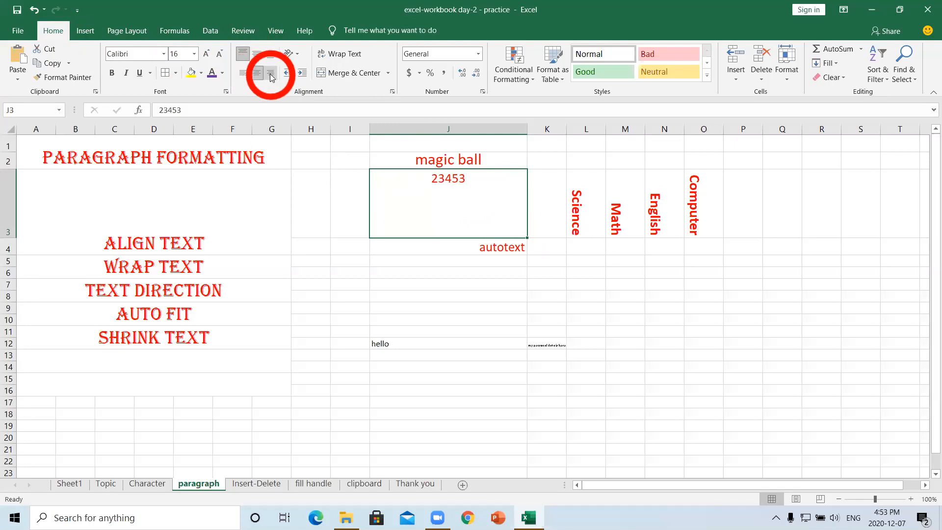
pyautogui.click(270, 74)
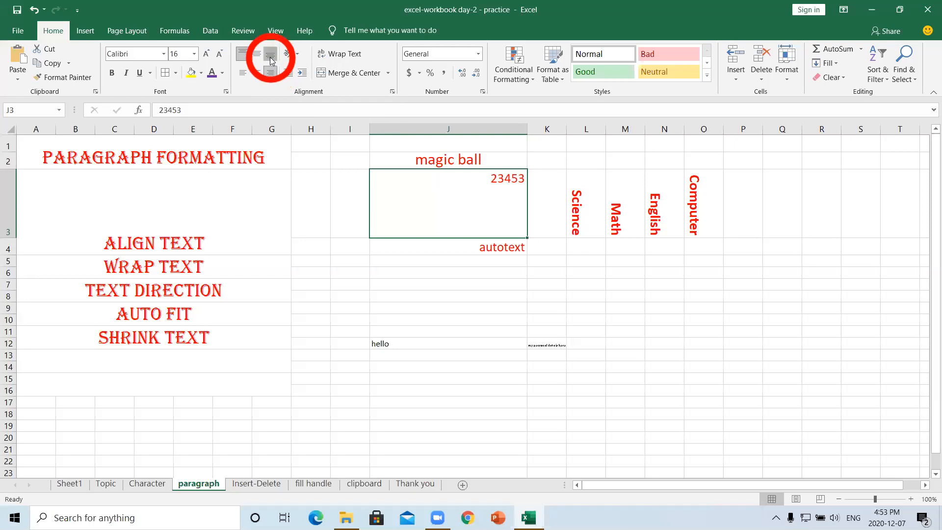
pyautogui.click(269, 57)
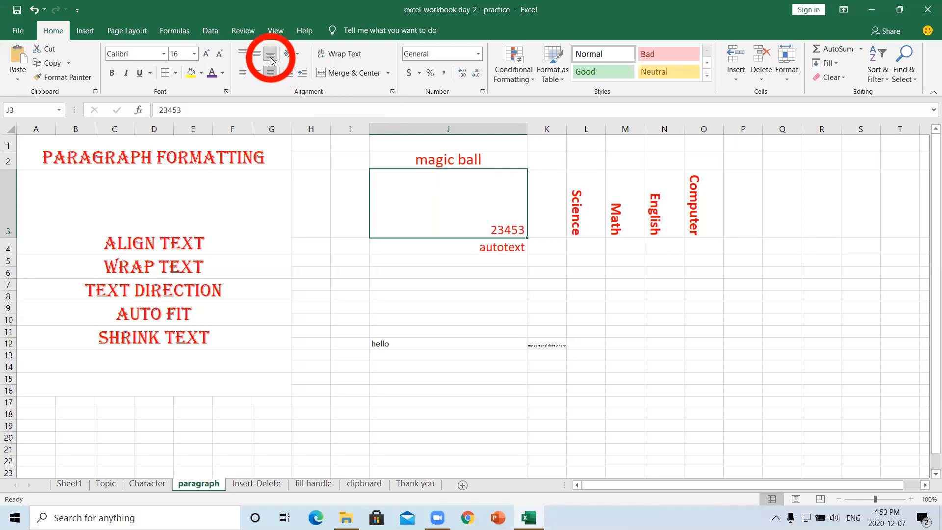
pyautogui.click(254, 54)
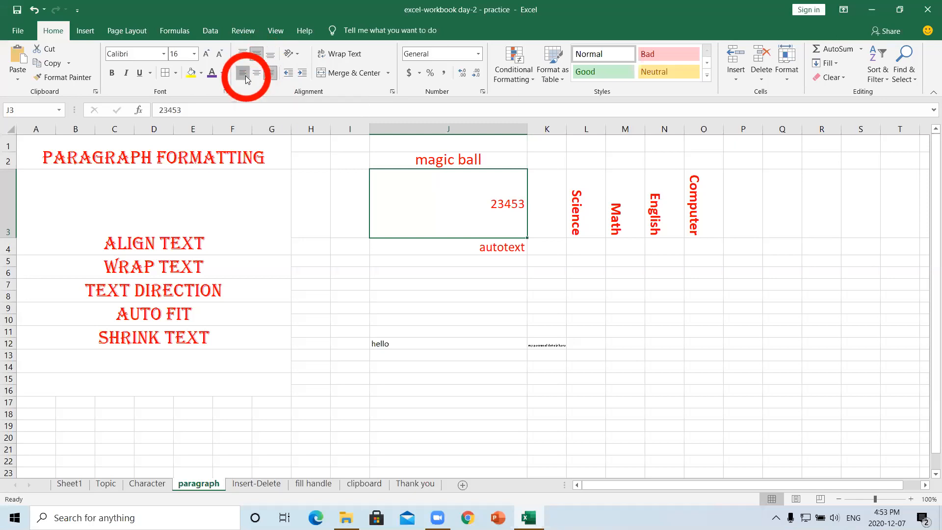
pyautogui.click(242, 73)
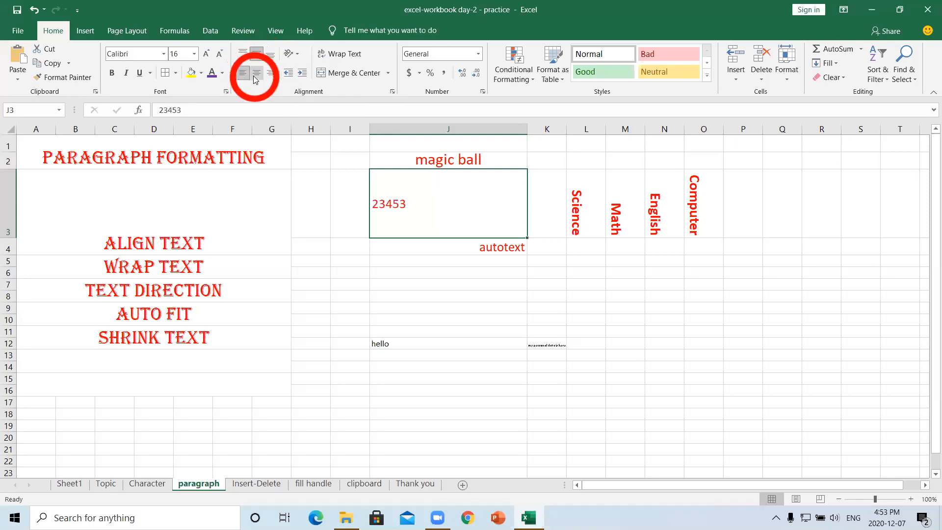
pyautogui.click(256, 76)
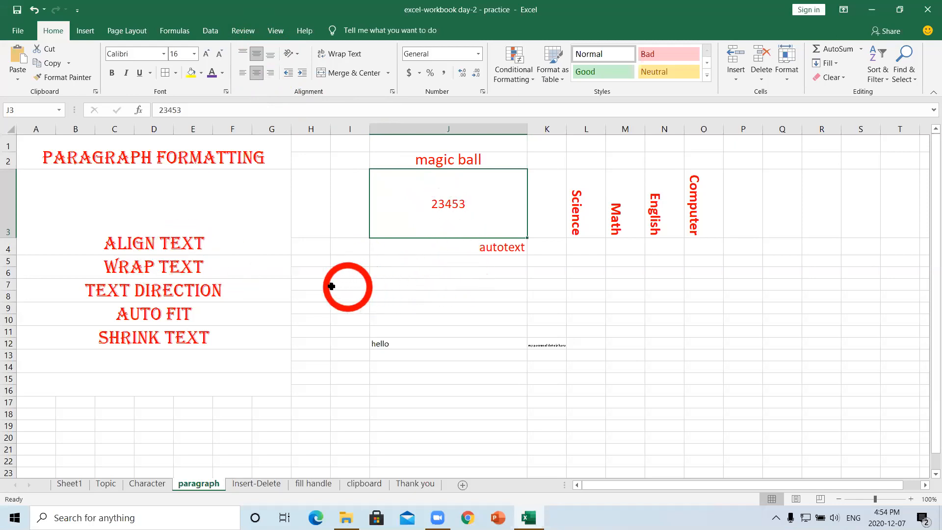
# - Type the student's full name into cell H6
pyautogui.click(317, 273)
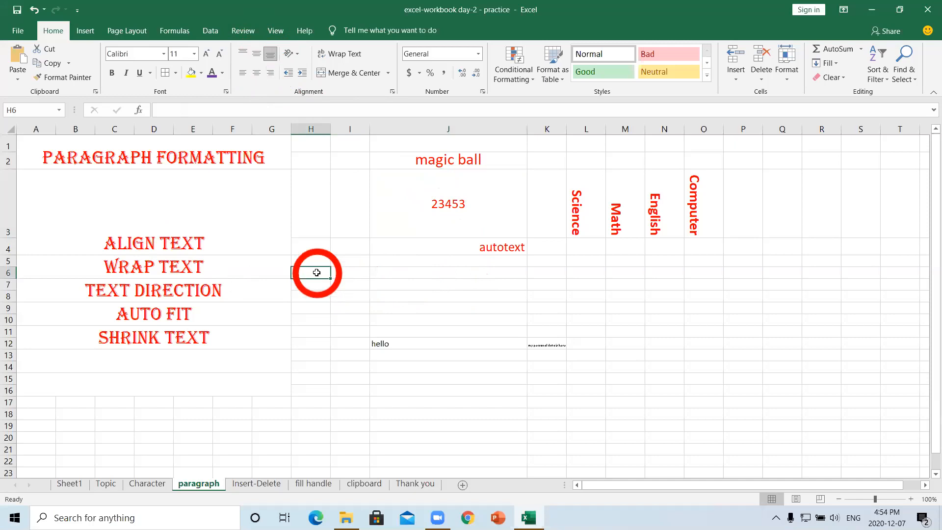
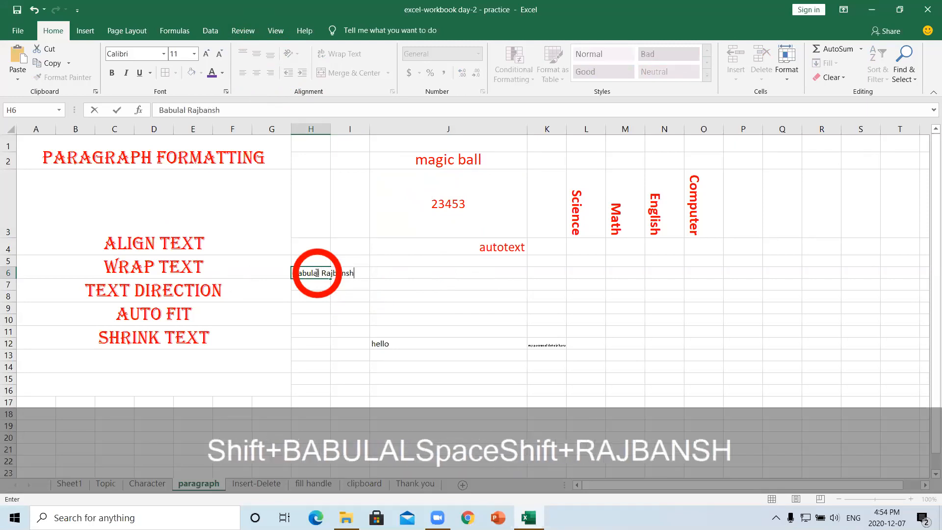
# - AutoFit column H to the name in H6 and fine-tune its width to 15.22
pyautogui.click(351, 288)
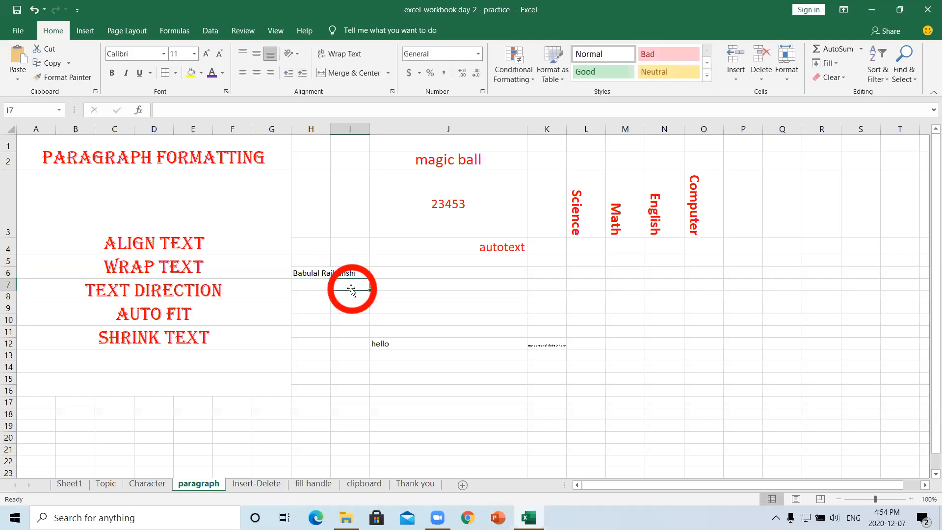
pyautogui.click(315, 270)
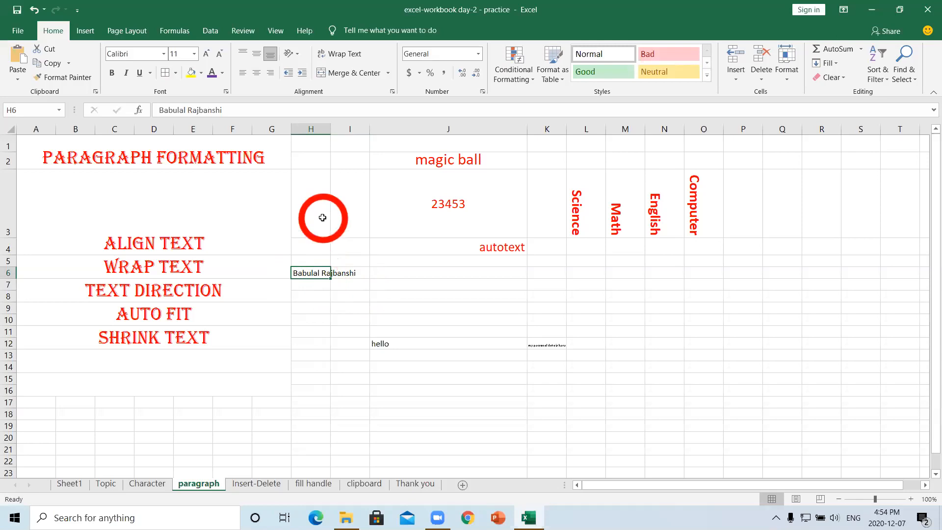
pyautogui.doubleClick(330, 130)
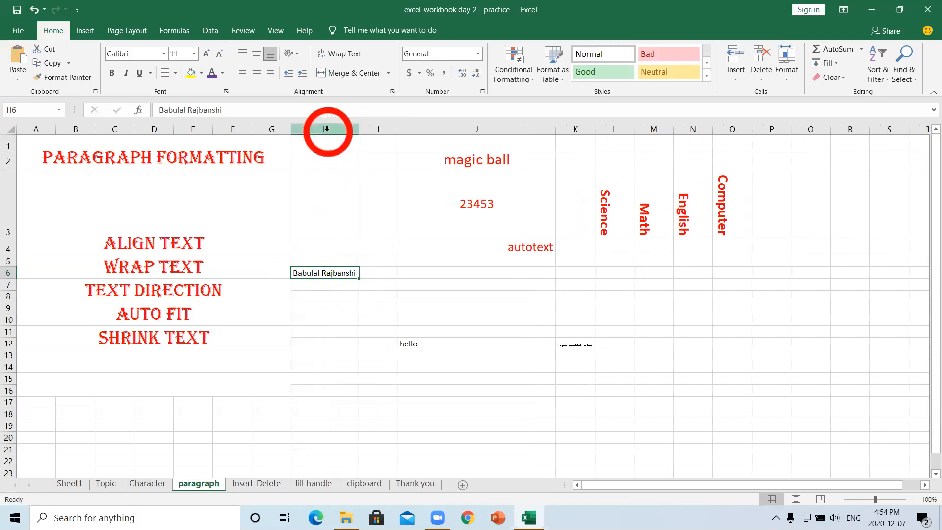
pyautogui.moveTo(359, 130)
pyautogui.mouseDown()
pyautogui.moveTo(376, 131)
pyautogui.moveTo(361, 130)
pyautogui.mouseUp()
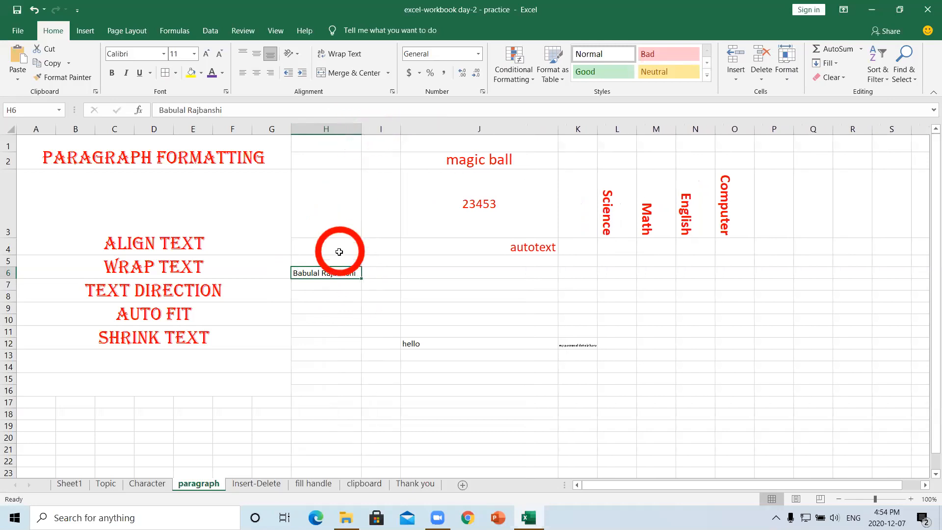
pyautogui.doubleClick(338, 273)
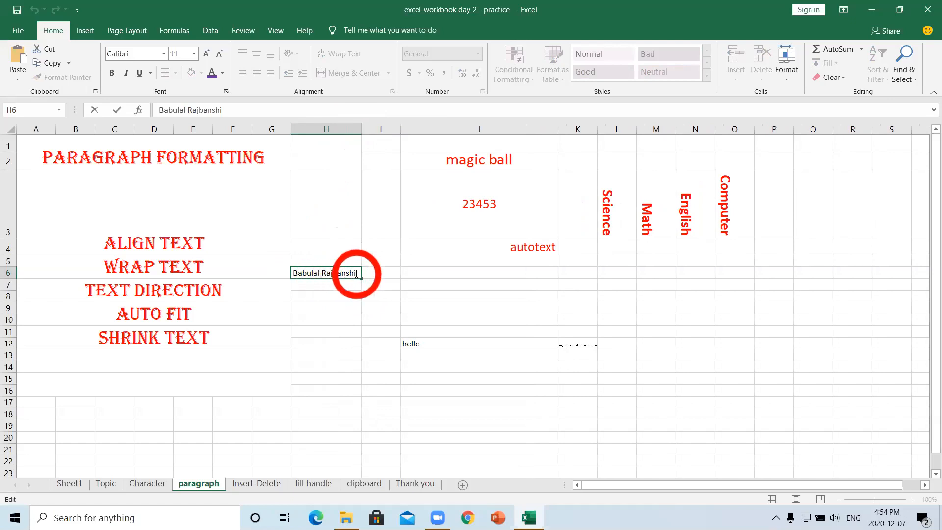
# - Set the name in H6 to font size 16 and AutoFit column H to the larger text
pyautogui.moveTo(356, 273); pyautogui.dragTo(296, 272)
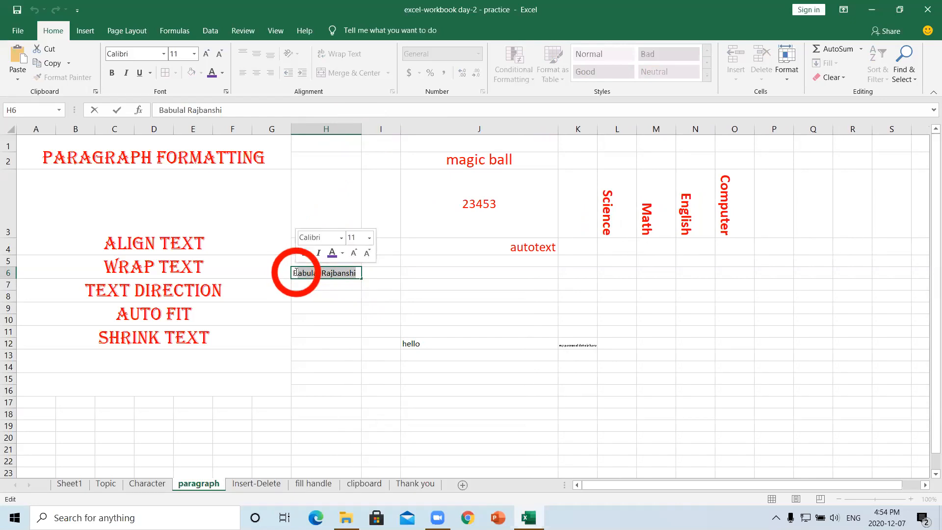
pyautogui.click(193, 55)
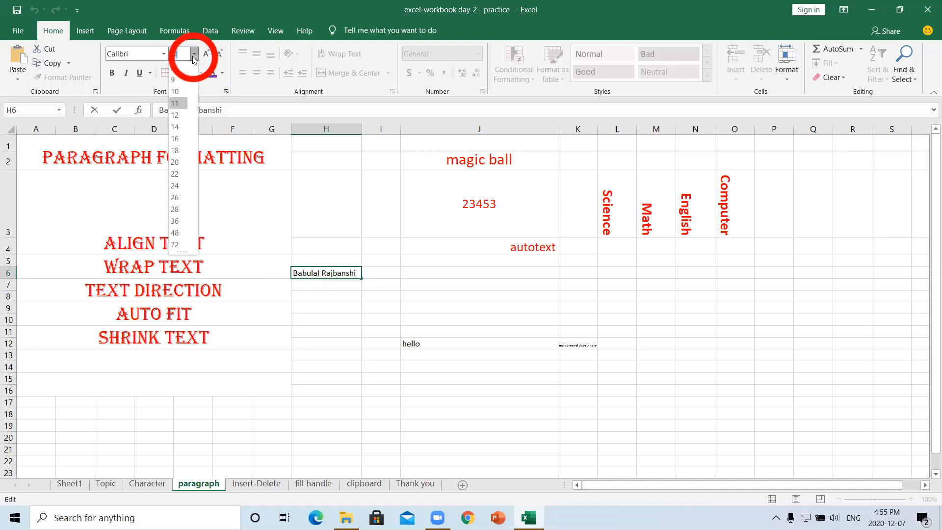
pyautogui.click(177, 137)
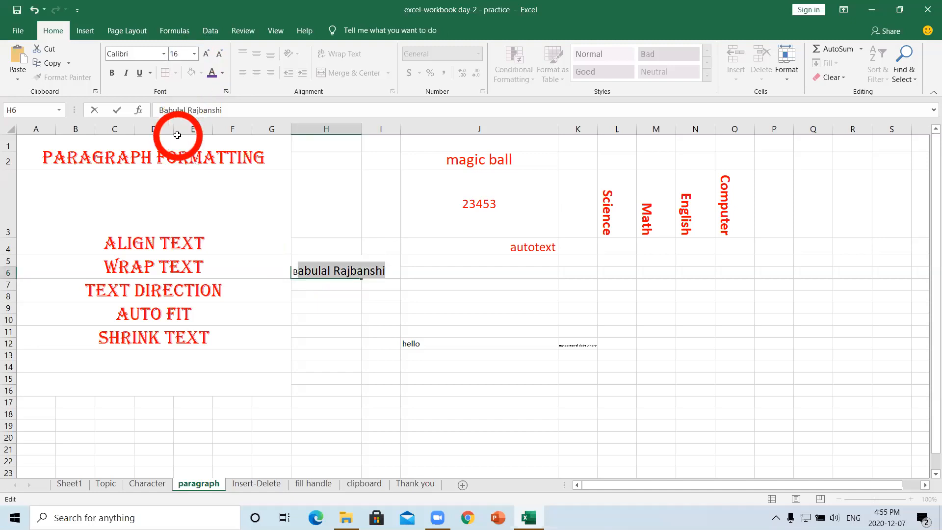
pyautogui.doubleClick(361, 130)
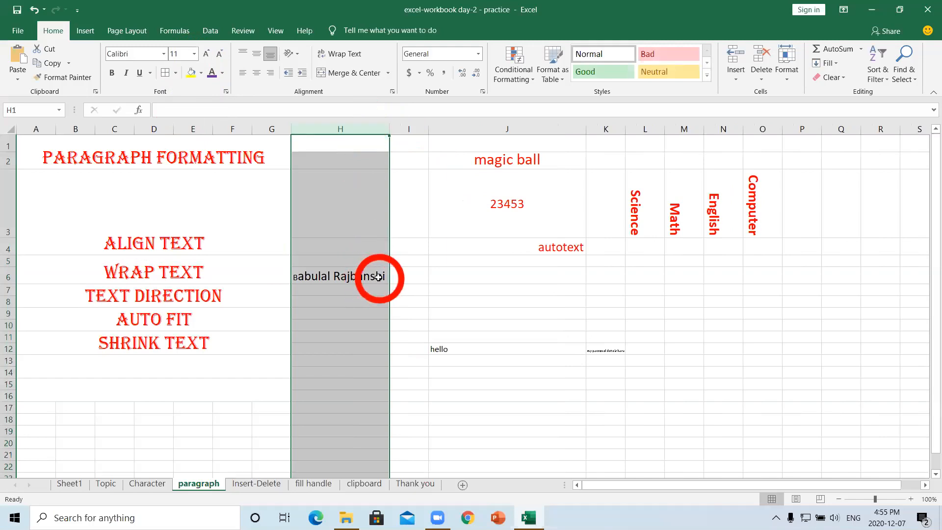
pyautogui.click(306, 279)
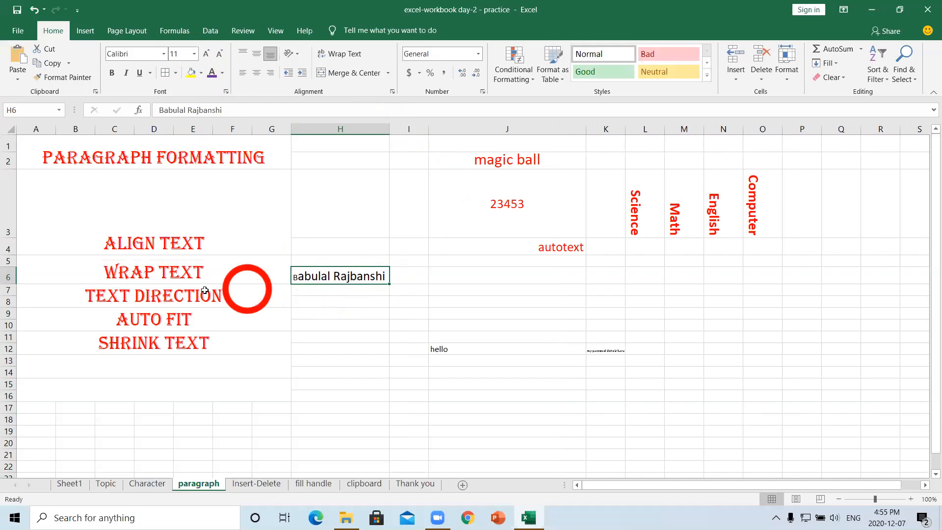
# - Raise row 6 to 45 points tall and delete the student's name from H6
pyautogui.moveTo(9, 284); pyautogui.dragTo(9, 305)
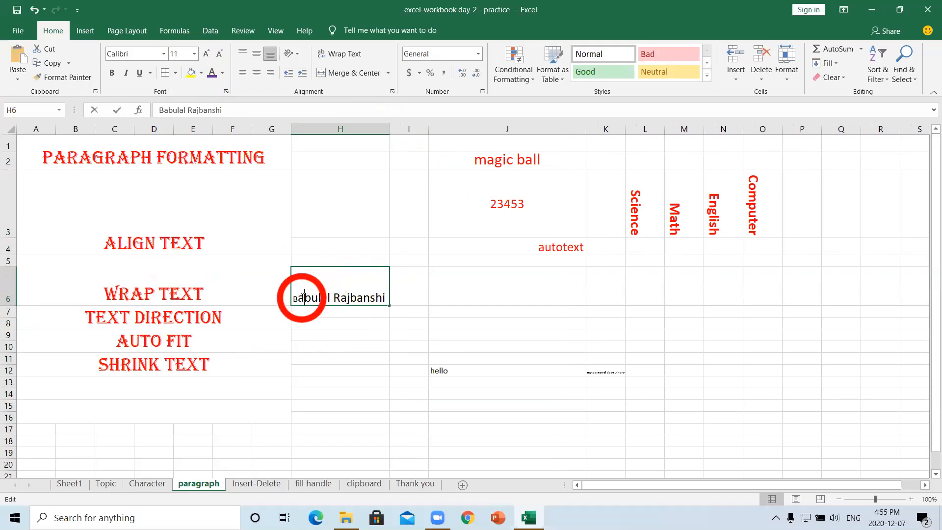
pyautogui.moveTo(302, 296); pyautogui.dragTo(294, 296)
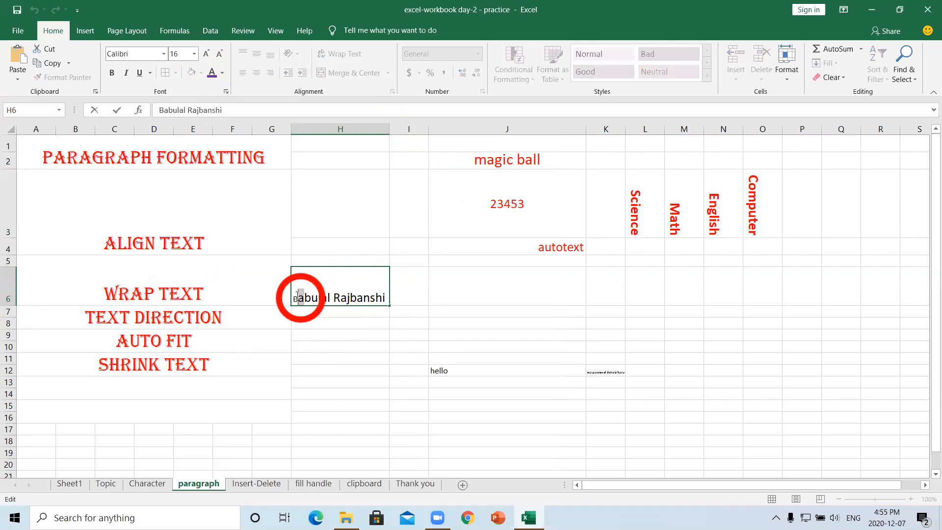
pyautogui.press('Delete')
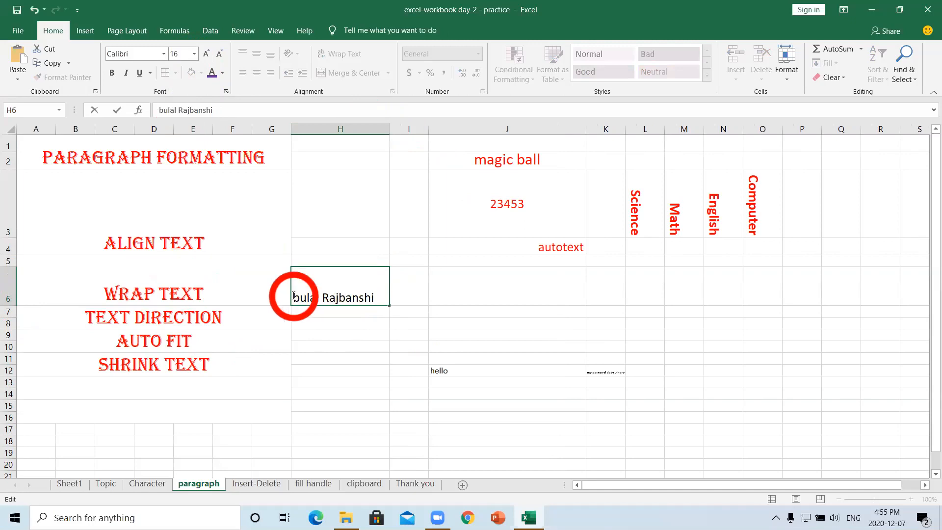
pyautogui.moveTo(372, 298); pyautogui.dragTo(294, 296)
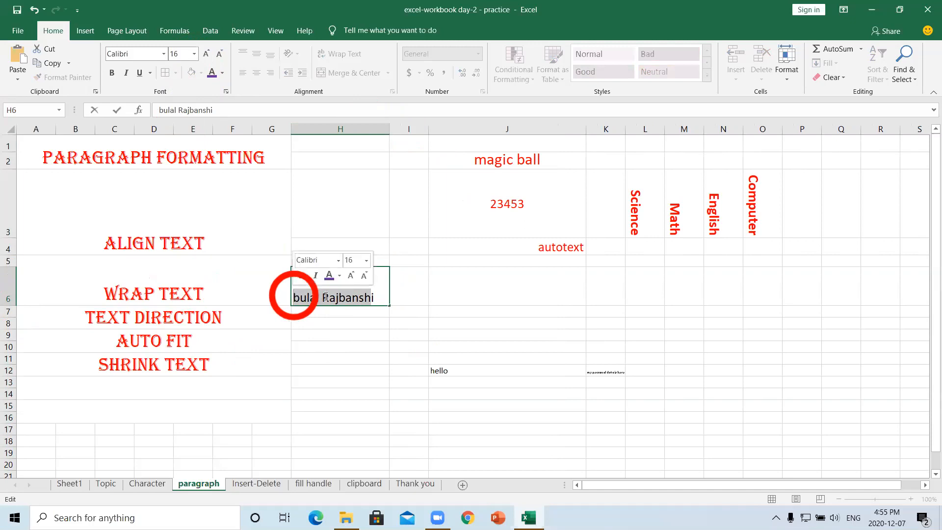
pyautogui.moveTo(375, 297); pyautogui.dragTo(296, 296)
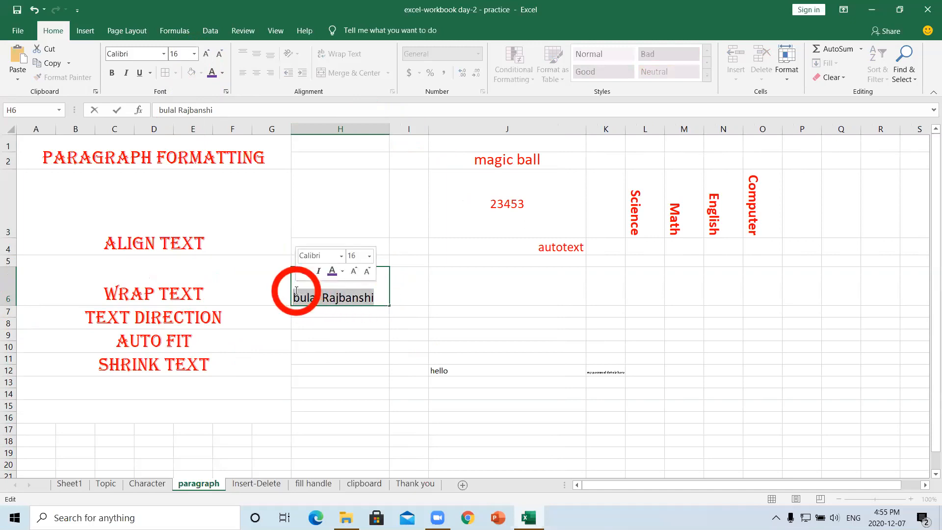
pyautogui.press('Delete')
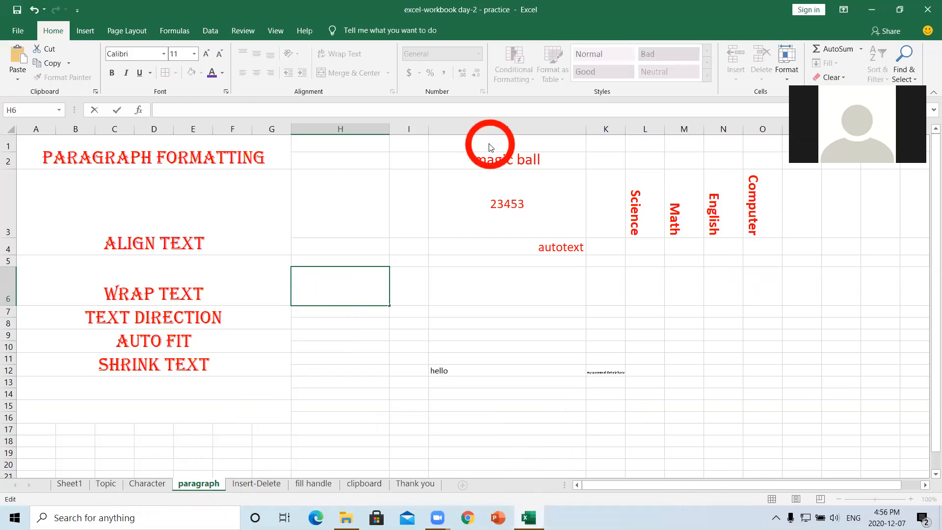
pyautogui.click(510, 146)
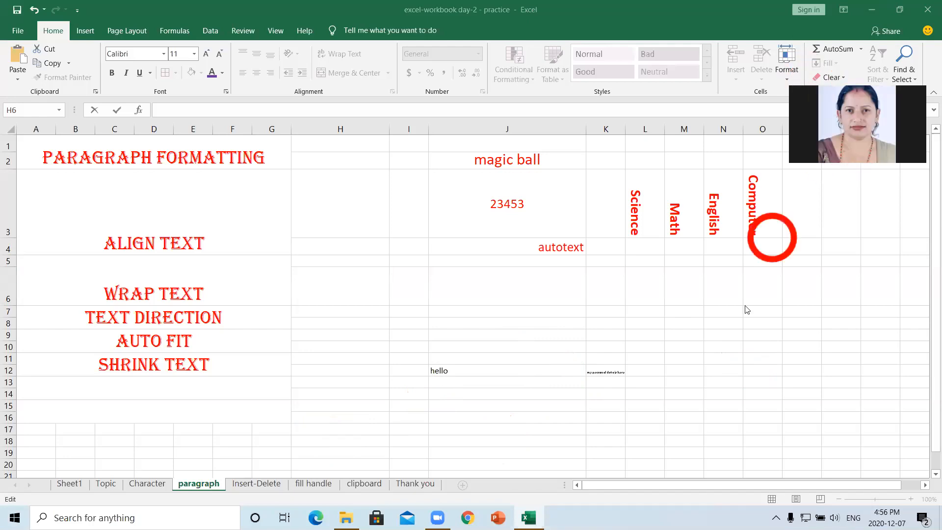
pyautogui.moveTo(530, 516)
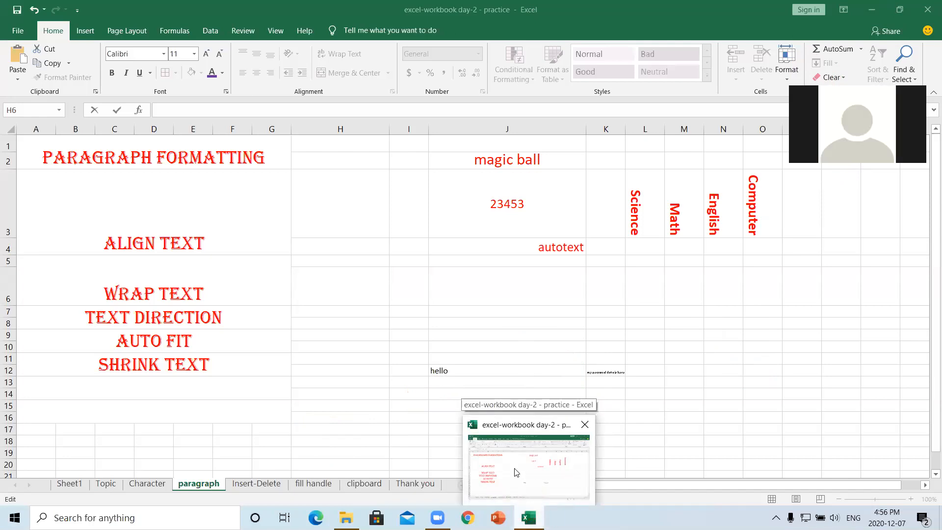
# - Type another student's full name into H6 and set it to font size 16
pyautogui.click(407, 379)
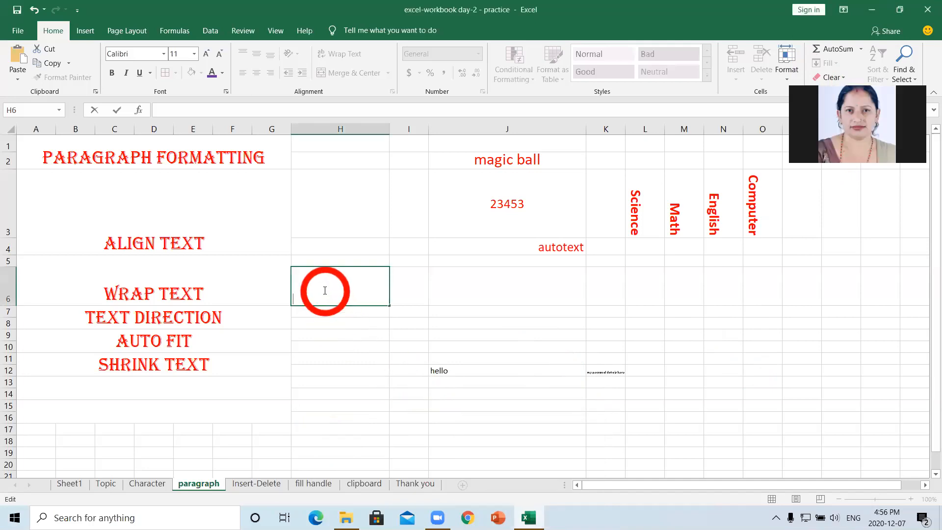
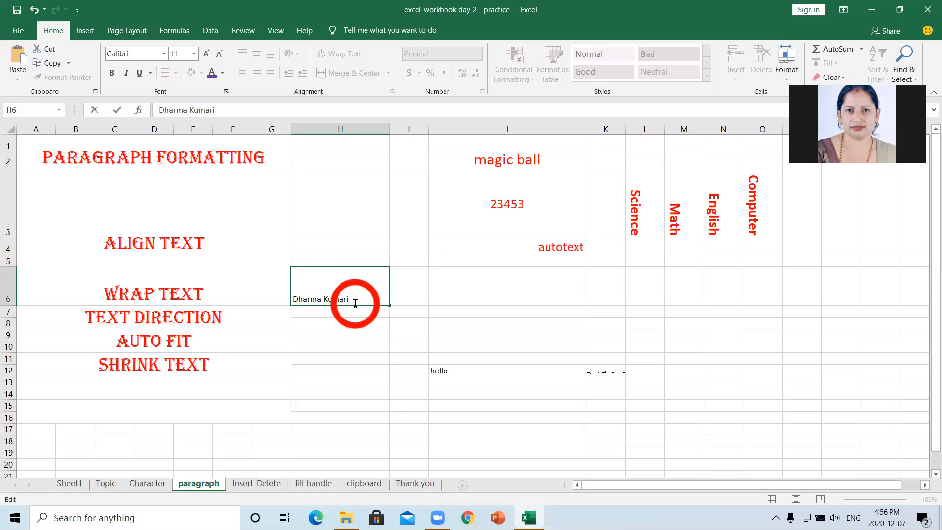
pyautogui.moveTo(352, 300); pyautogui.dragTo(293, 298)
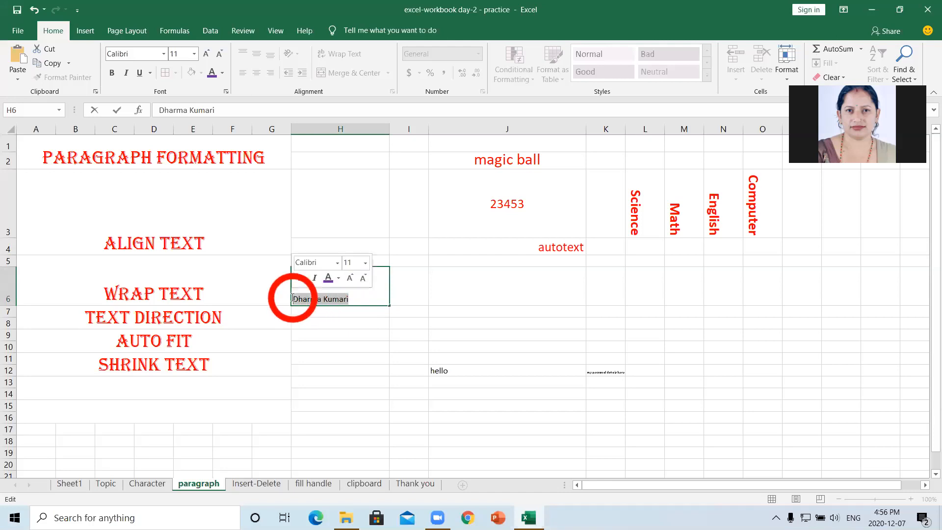
pyautogui.click(365, 265)
pyautogui.click(348, 348)
pyautogui.click(387, 318)
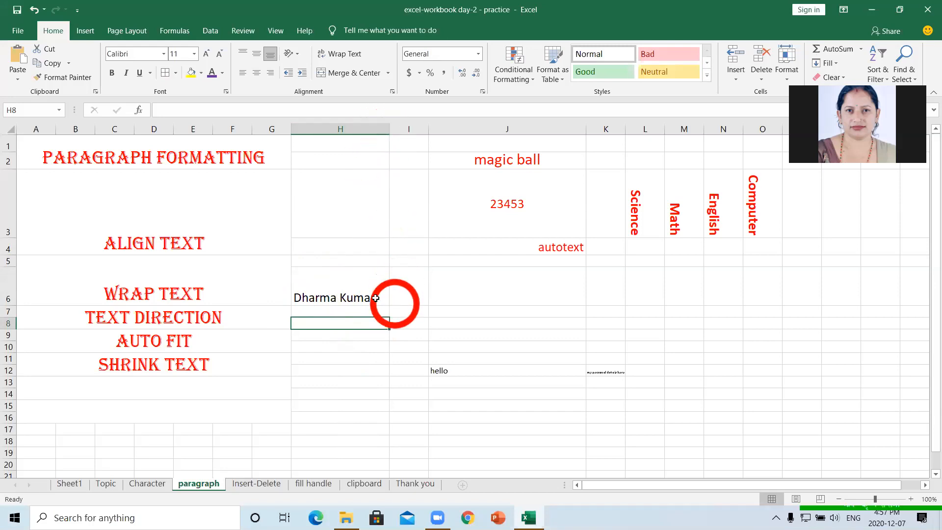
# - Turn on Wrap Text for the name in H6 and narrow column H so it wraps
pyautogui.click(358, 297)
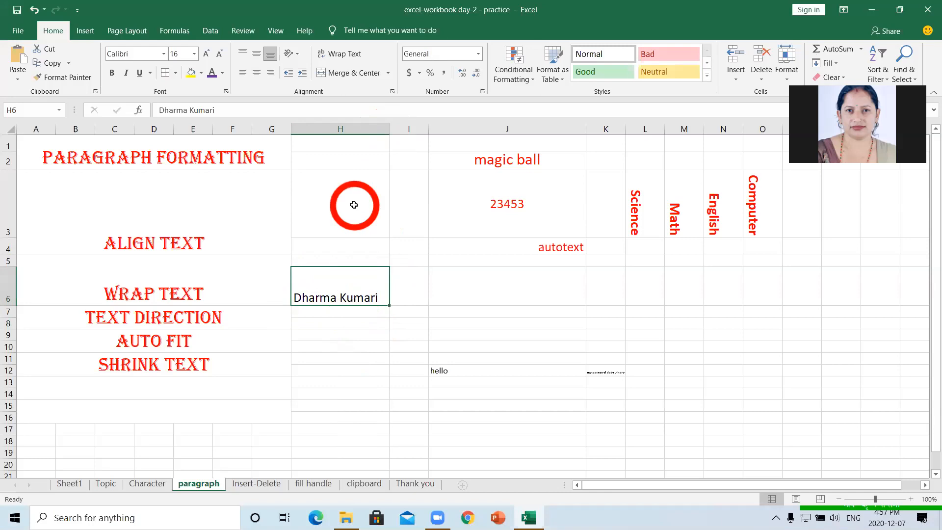
pyautogui.click(348, 55)
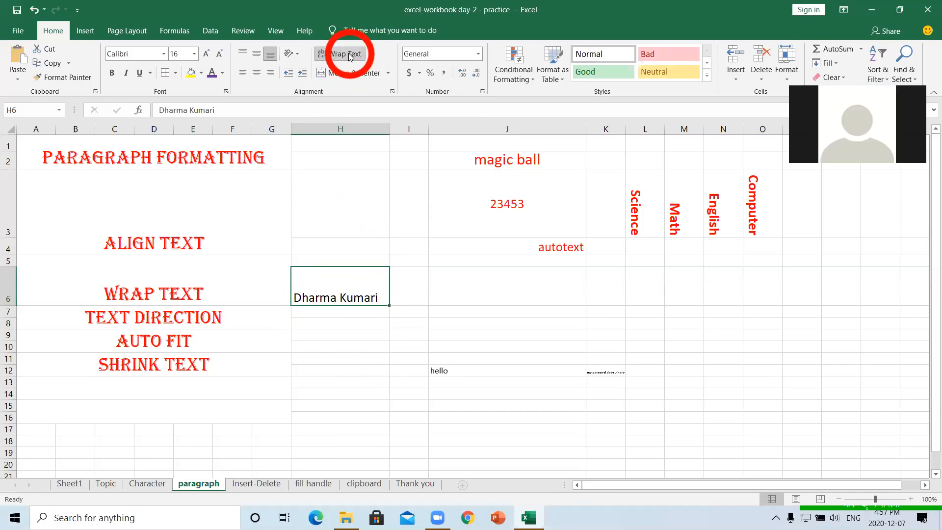
pyautogui.doubleClick(383, 298)
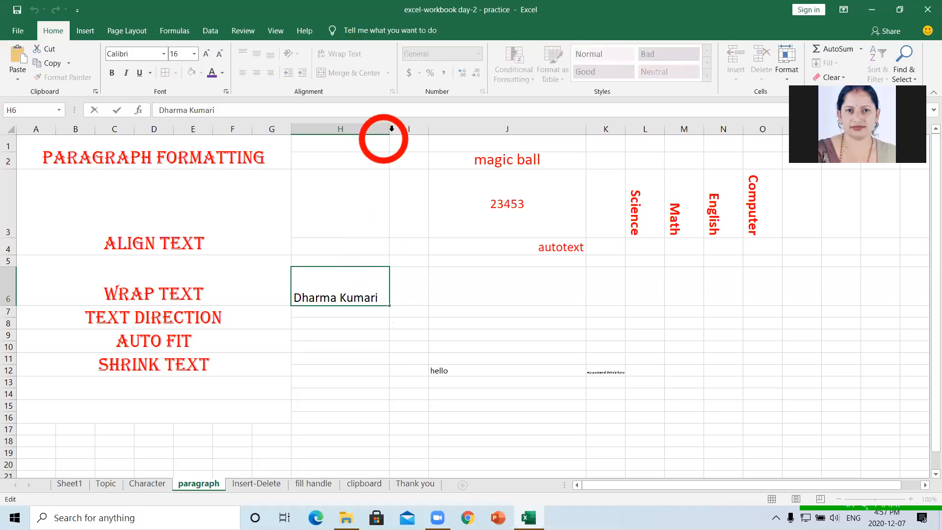
pyautogui.click(357, 335)
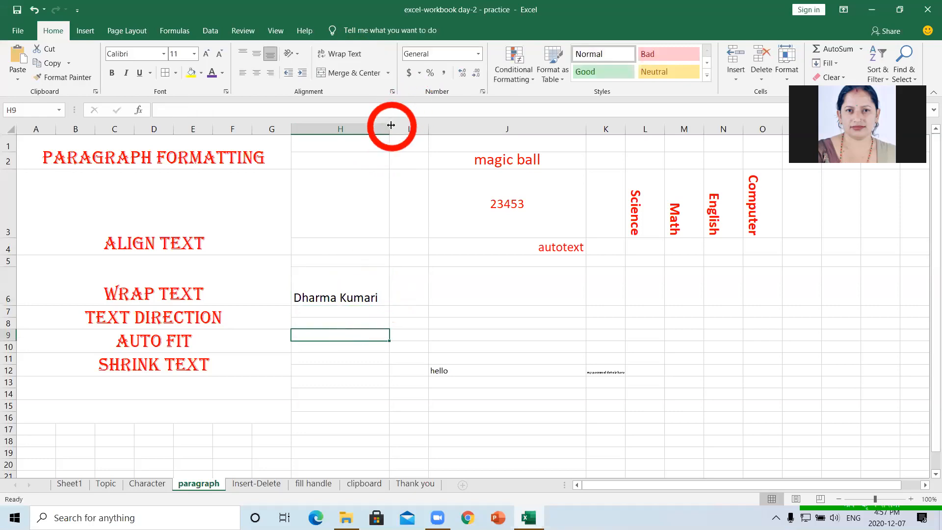
pyautogui.moveTo(389, 129); pyautogui.dragTo(357, 129)
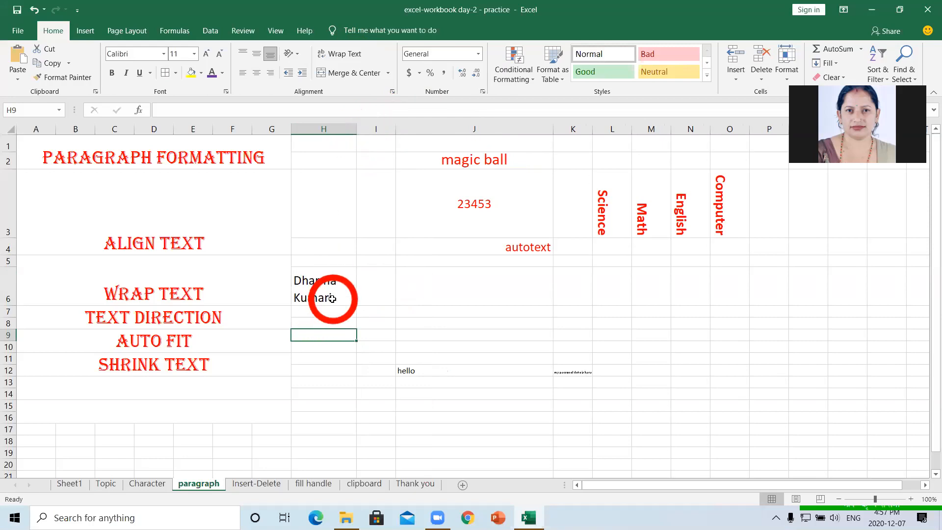
pyautogui.press('ctrl')
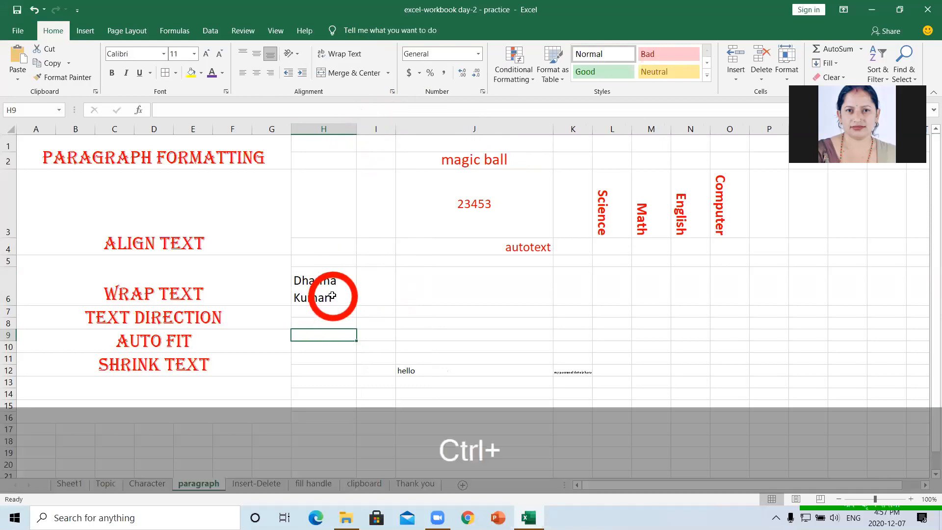
# - Toggle wrapping off and back on for H6, then undo so the name stays on one line
pyautogui.click(332, 297)
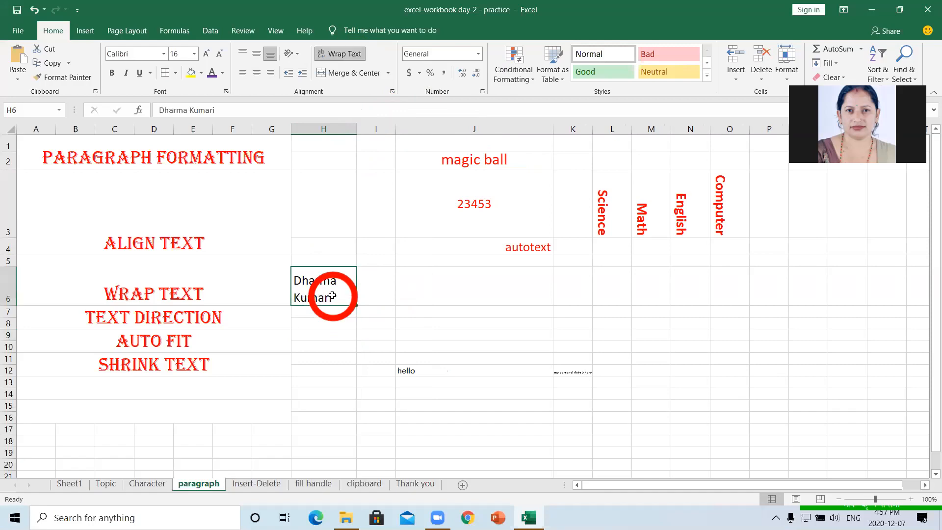
pyautogui.click(352, 54)
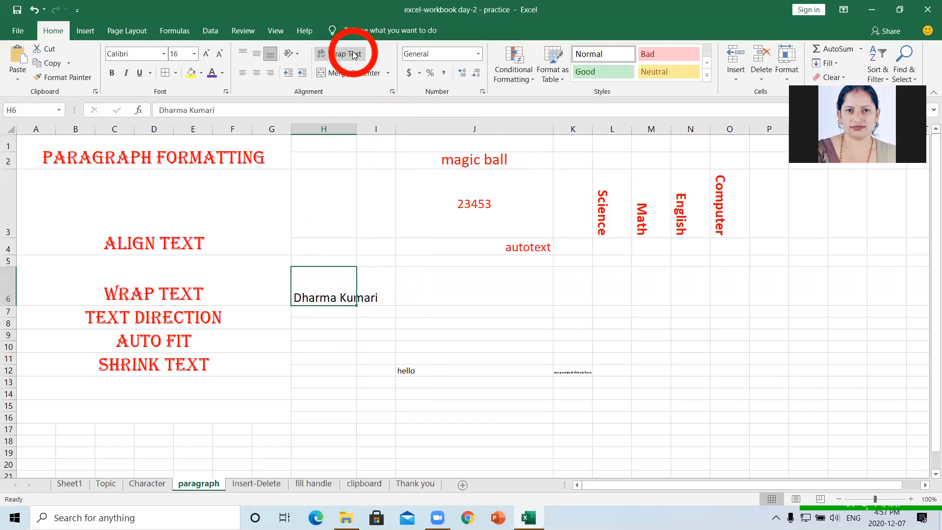
pyautogui.click(431, 321)
pyautogui.click(373, 297)
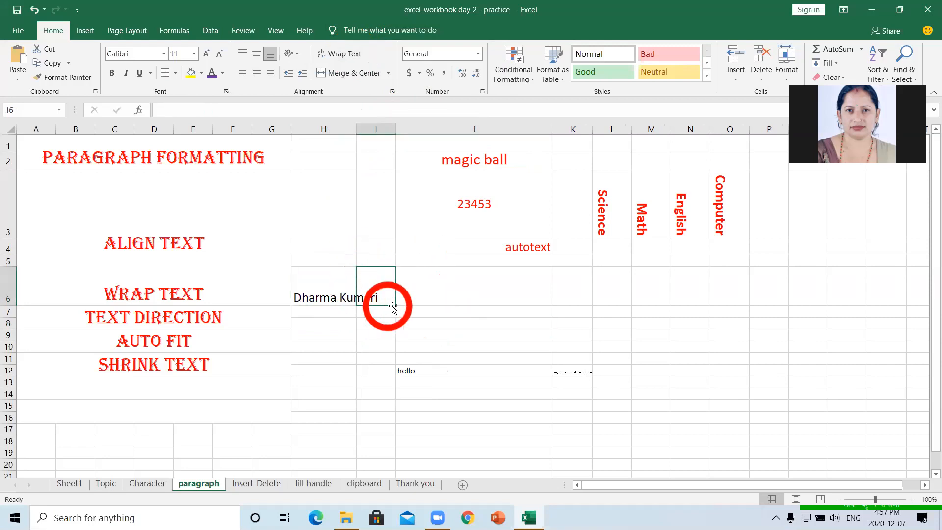
pyautogui.click(324, 282)
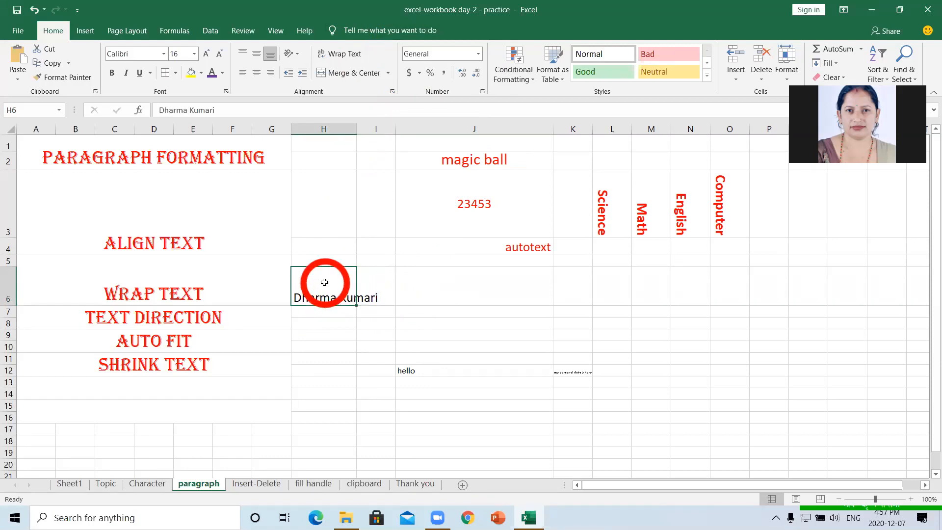
pyautogui.click(335, 55)
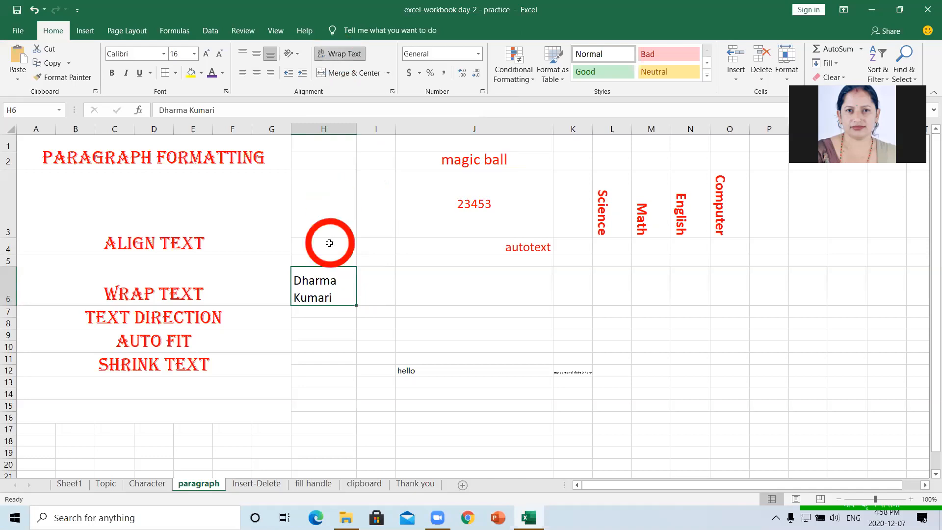
pyautogui.click(337, 321)
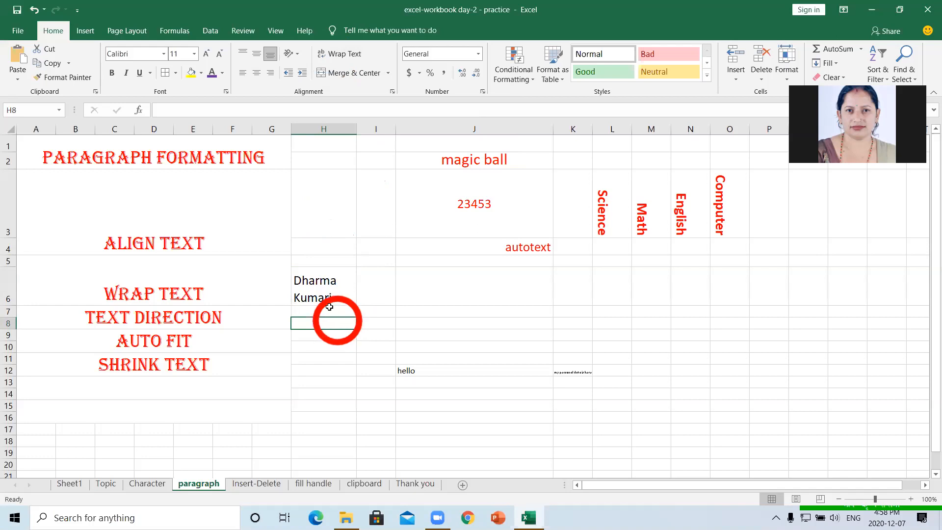
pyautogui.click(319, 282)
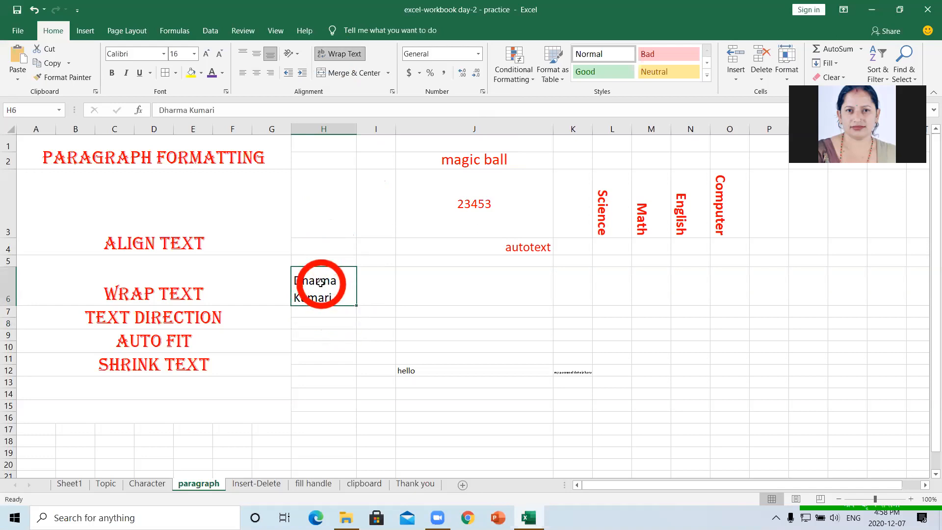
pyautogui.hotkey('ctrl', 'z')
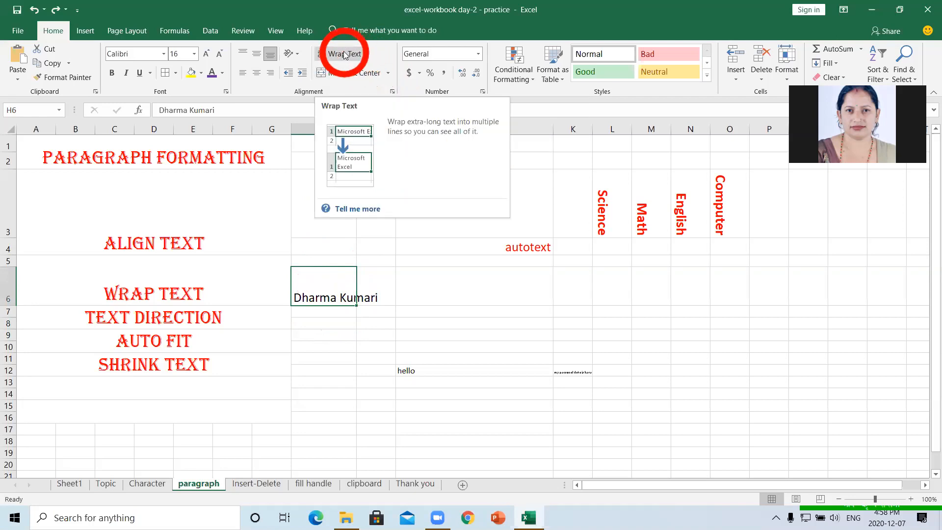
# - Enable Shrink to fit for H6 in the Format Cells alignment settings
pyautogui.click(392, 94)
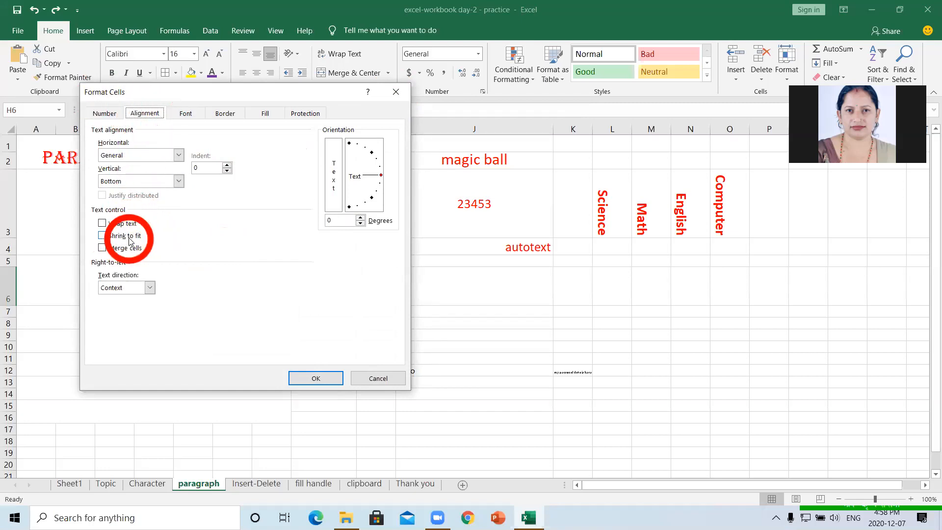
pyautogui.click(103, 237)
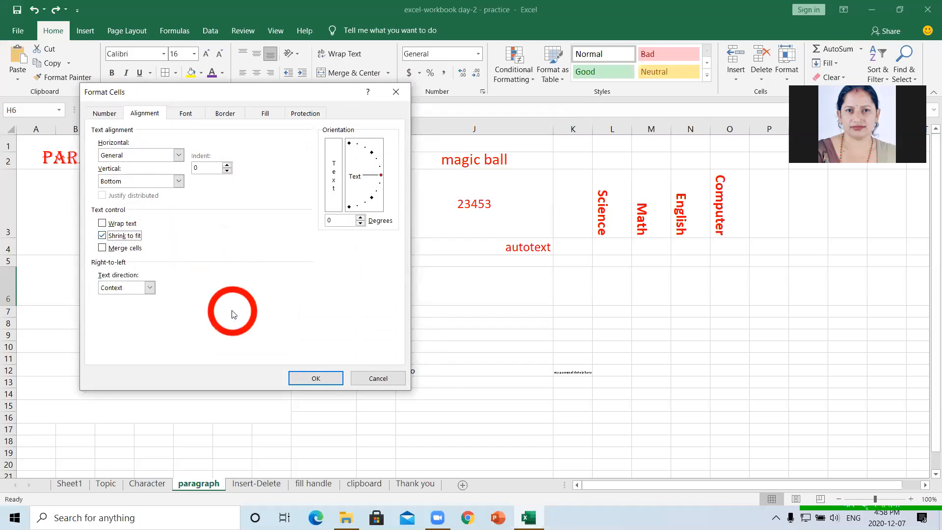
pyautogui.click(317, 379)
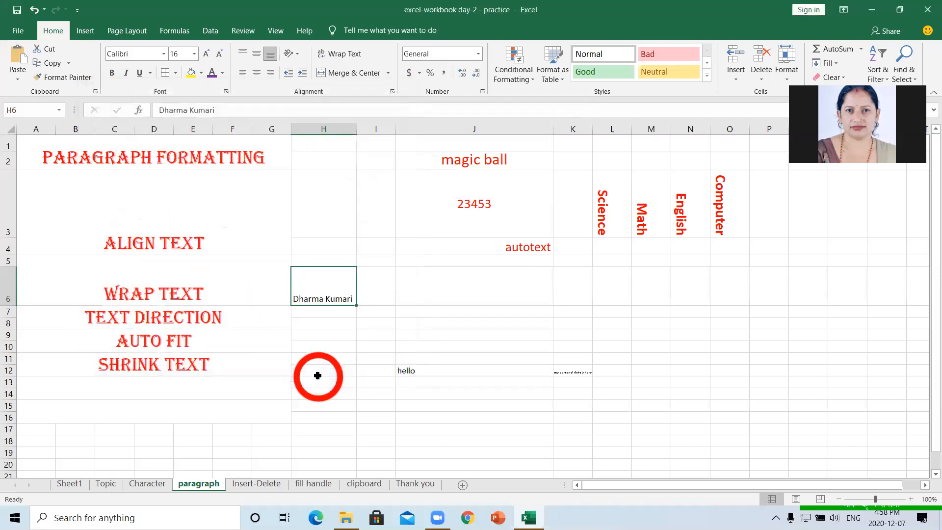
pyautogui.click(331, 347)
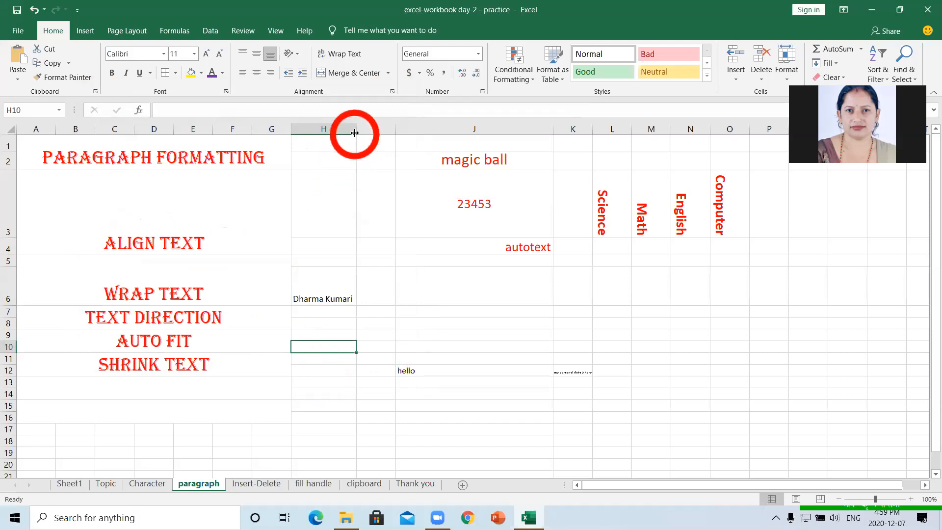
# - Narrow column H twice so the shrunk name gets smaller, then widen it again
pyautogui.moveTo(346, 129); pyautogui.dragTo(340, 130)
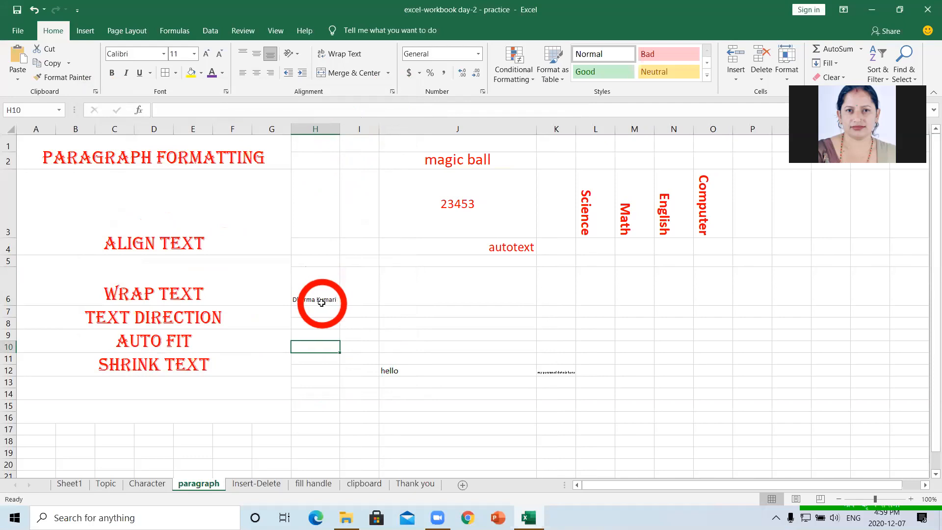
pyautogui.moveTo(338, 129); pyautogui.dragTo(314, 124)
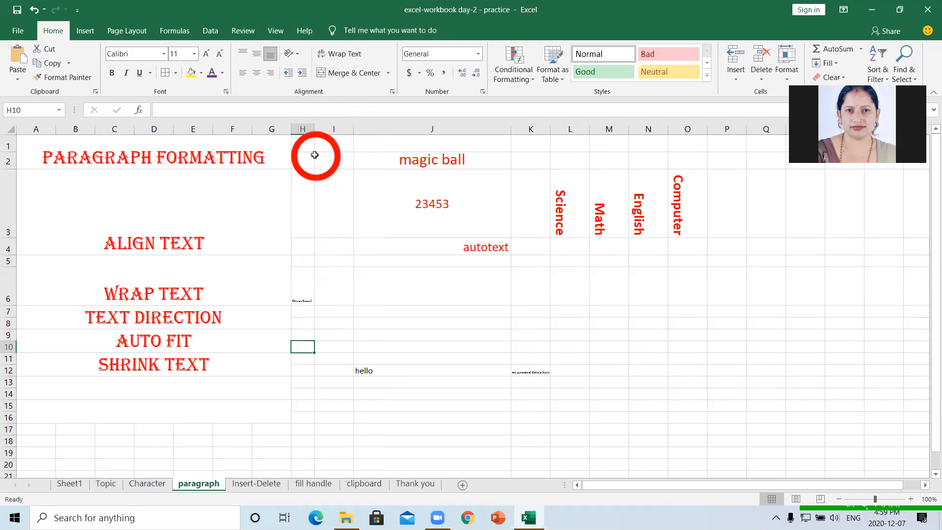
pyautogui.moveTo(314, 128); pyautogui.dragTo(356, 138)
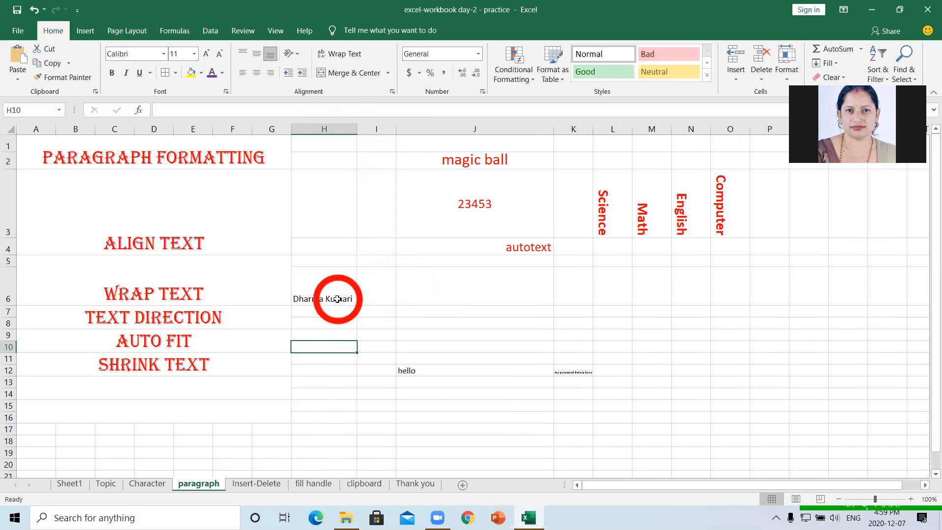
# - Undo the column width changes, then AutoFit column H to the name's width
pyautogui.hotkey('ctrl', 'z')
pyautogui.hotkey('ctrl', 'z')
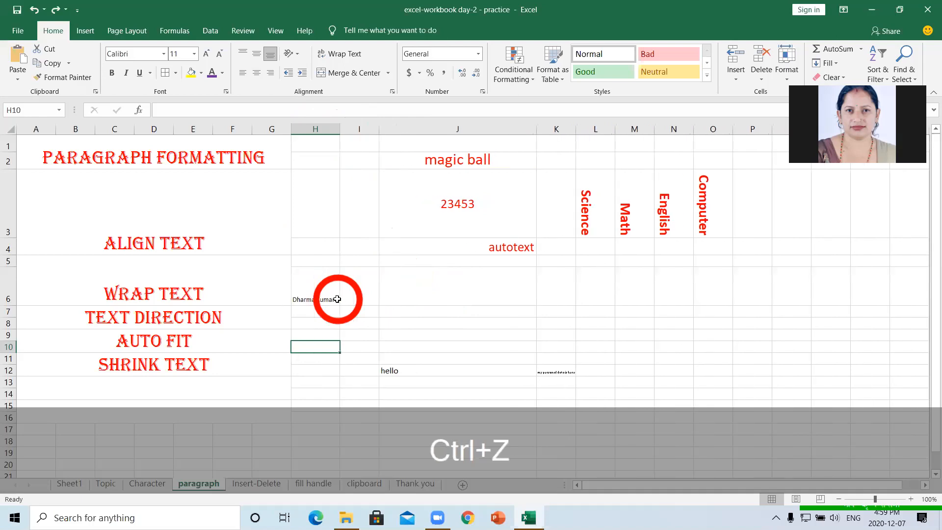
pyautogui.hotkey('ctrl', 'z')
pyautogui.hotkey('ctrl', 'z')
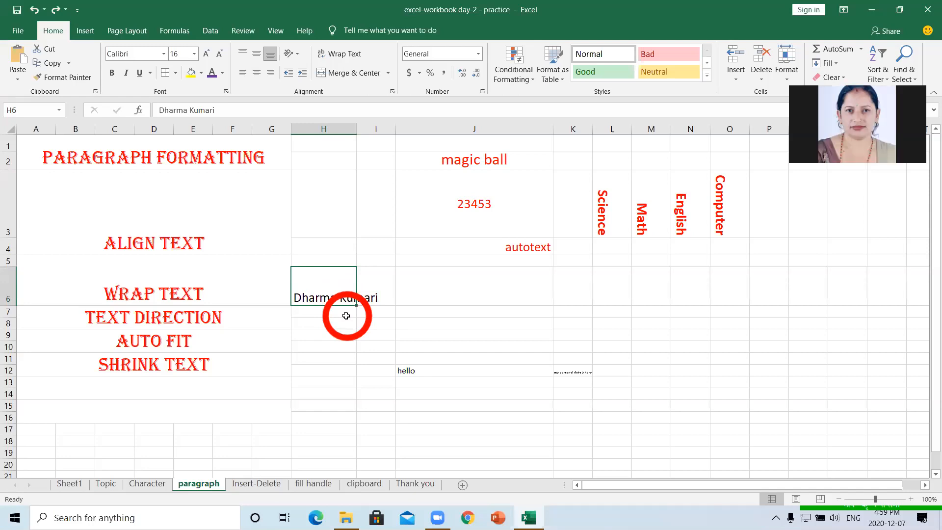
pyautogui.click(412, 324)
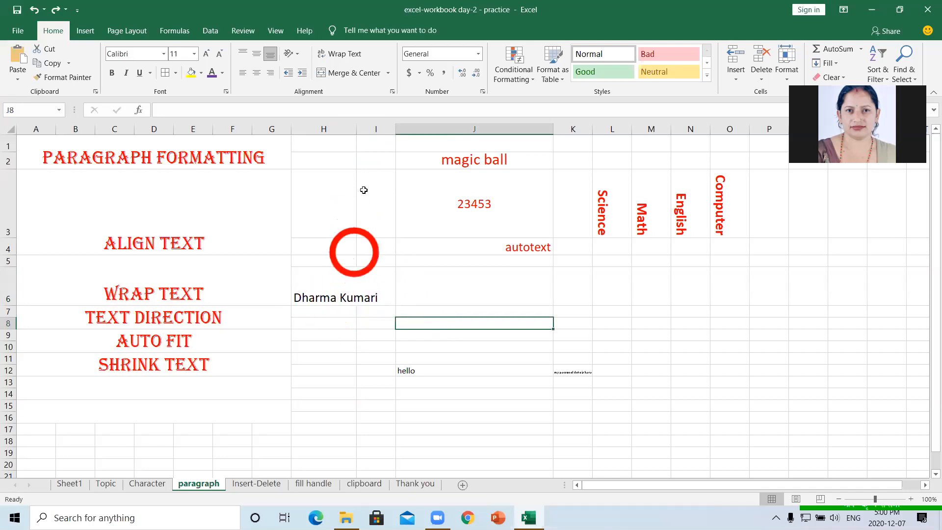
pyautogui.doubleClick(356, 127)
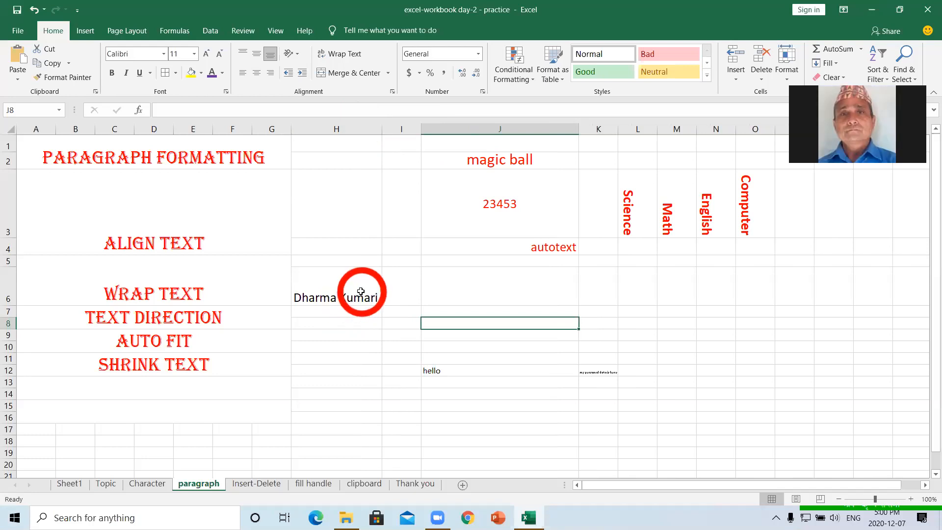
pyautogui.click(593, 310)
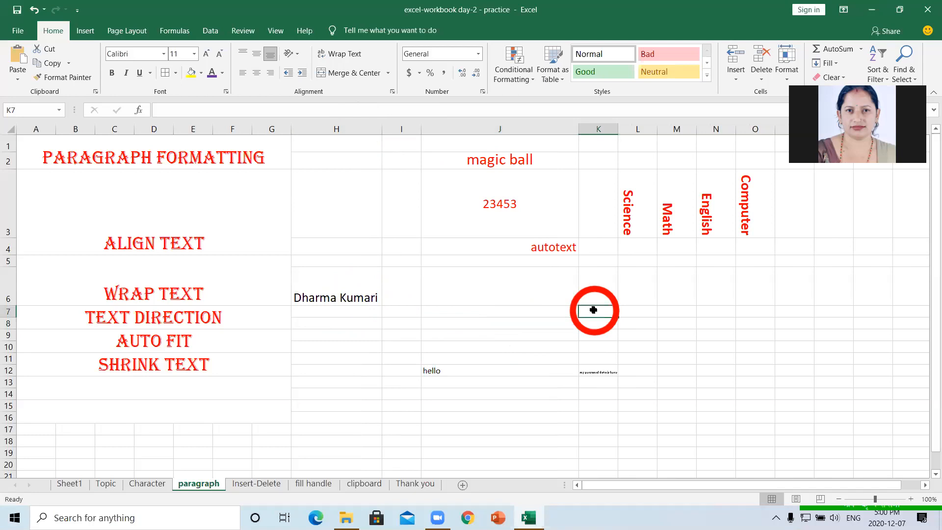
pyautogui.click(347, 297)
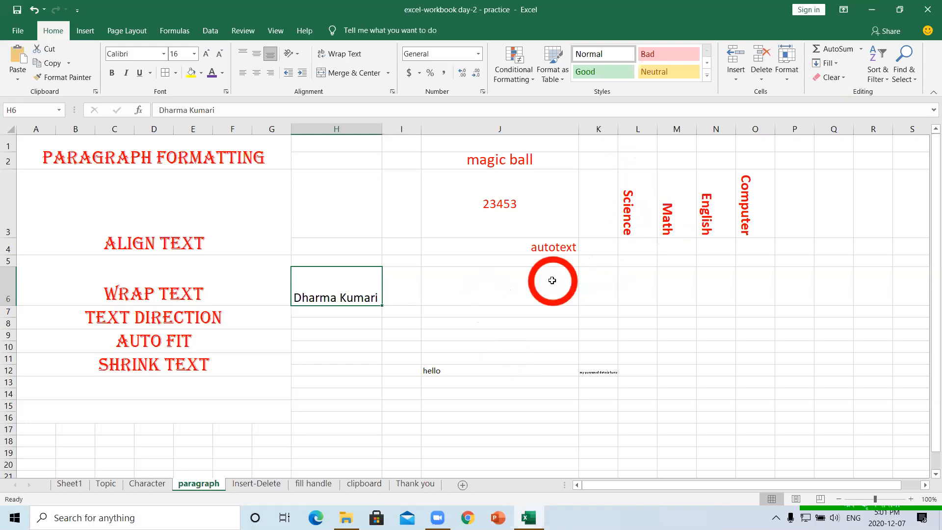
pyautogui.click(487, 311)
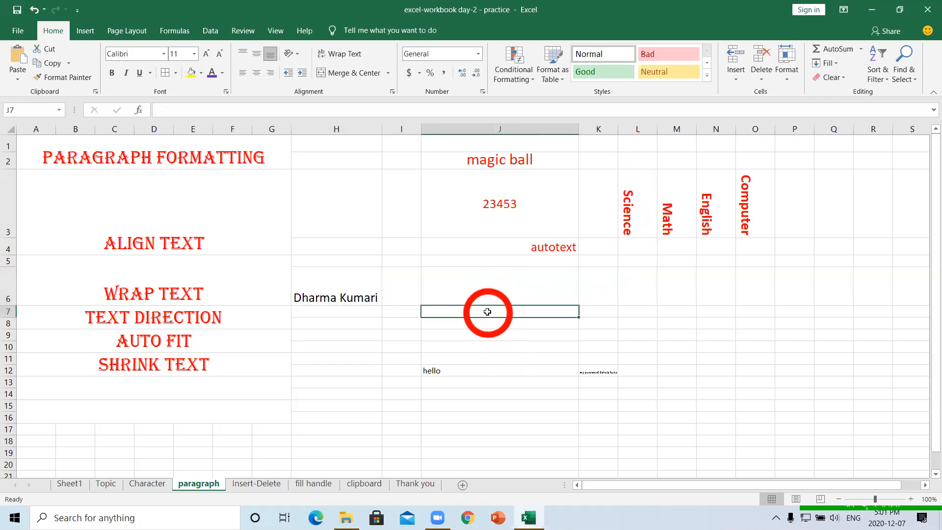
pyautogui.click(636, 314)
pyautogui.press('shift')
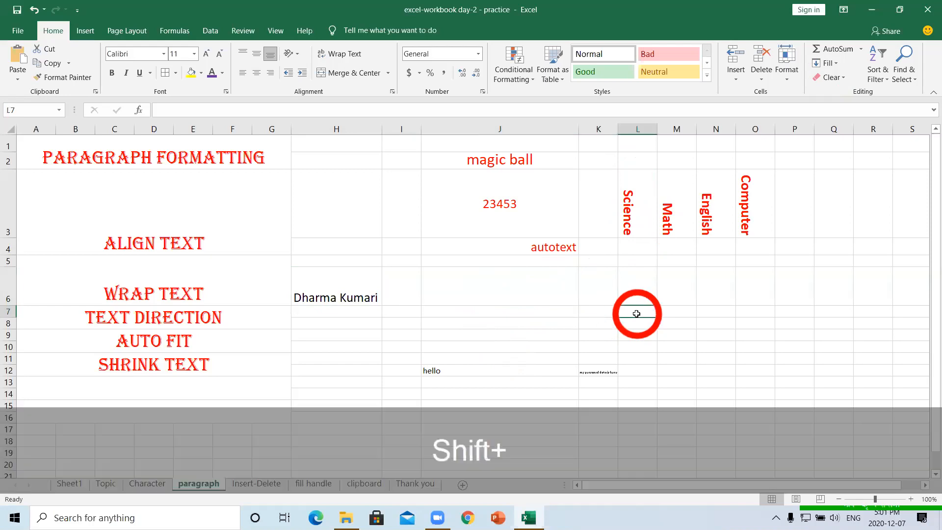
pyautogui.click(547, 310)
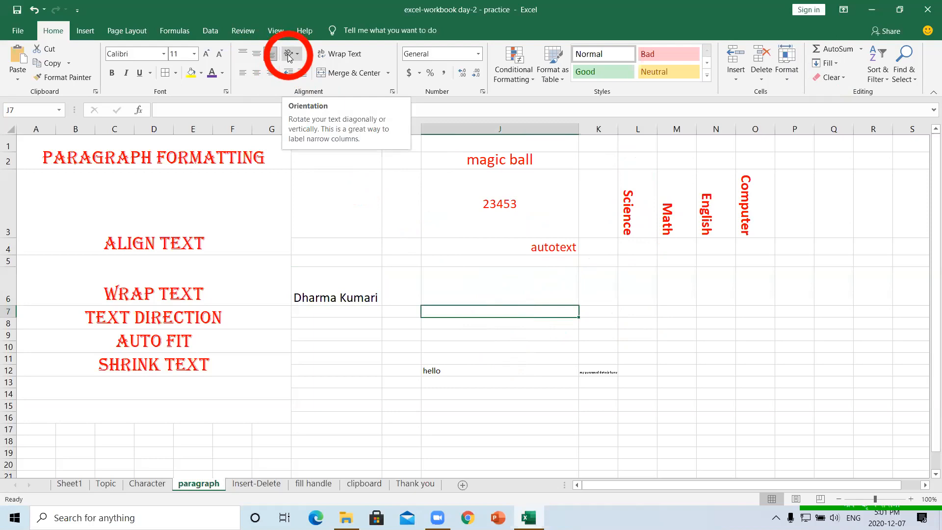
pyautogui.click(326, 295)
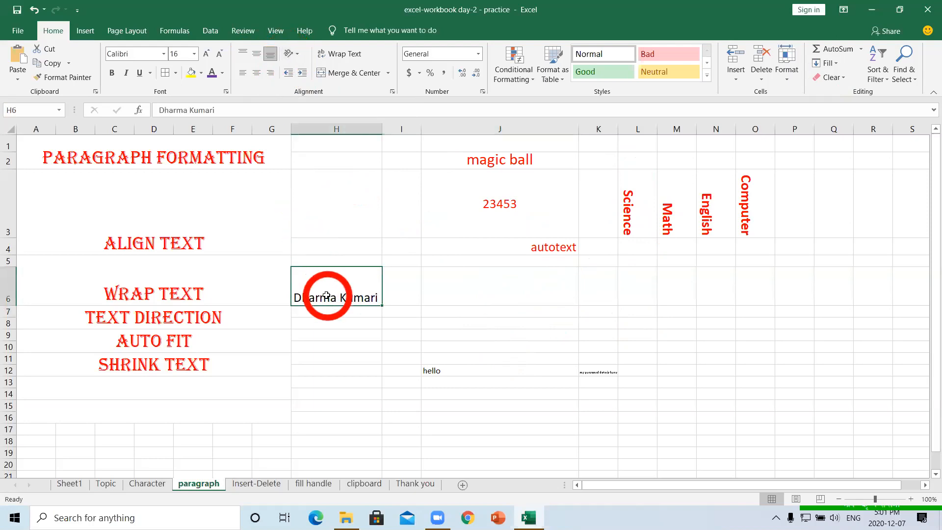
# - Apply Angle Counterclockwise orientation to the name in H6
pyautogui.click(297, 58)
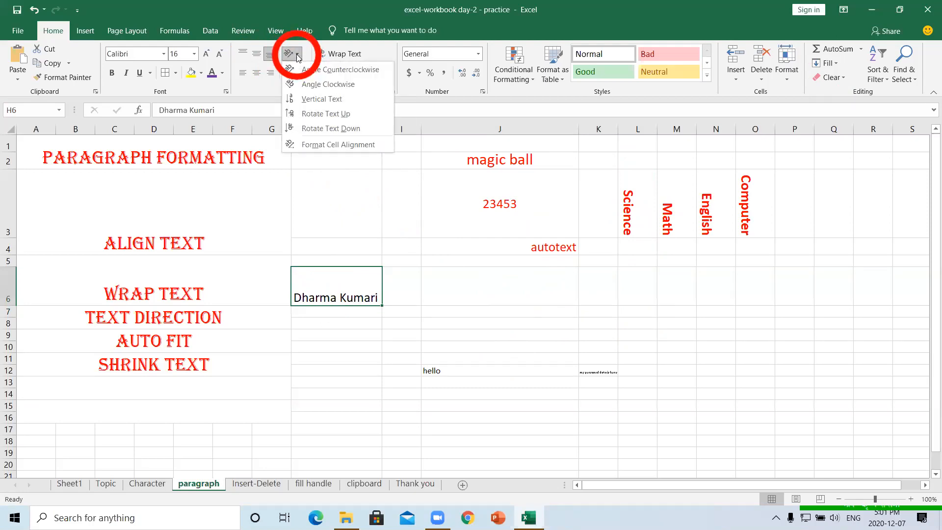
pyautogui.click(342, 55)
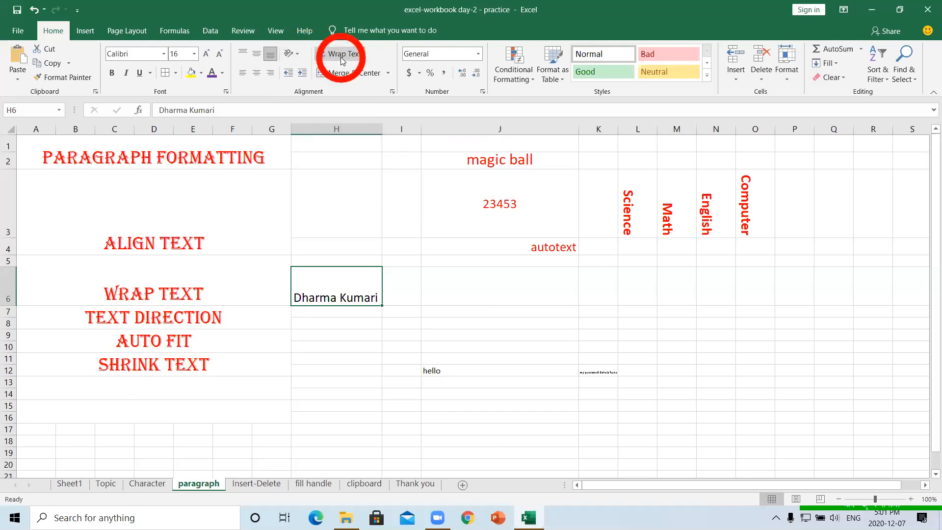
pyautogui.click(297, 54)
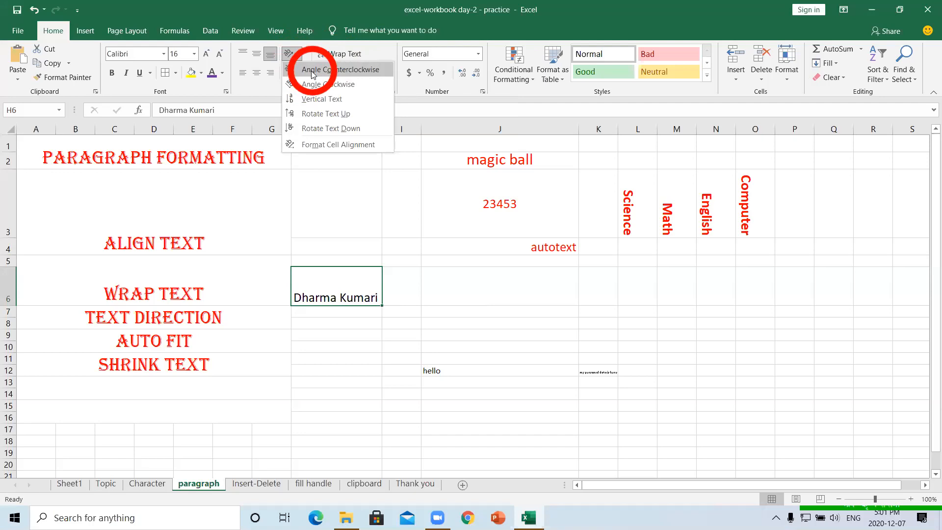
pyautogui.click(493, 257)
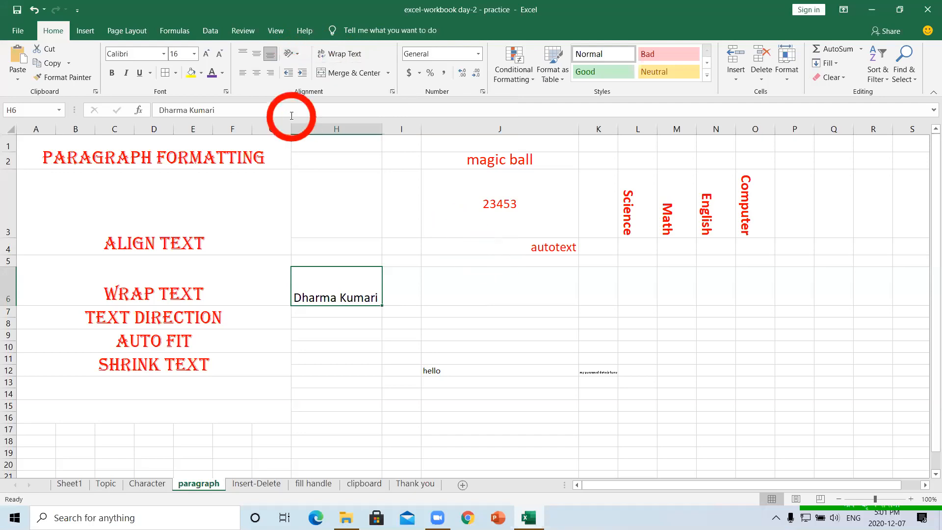
pyautogui.click(298, 55)
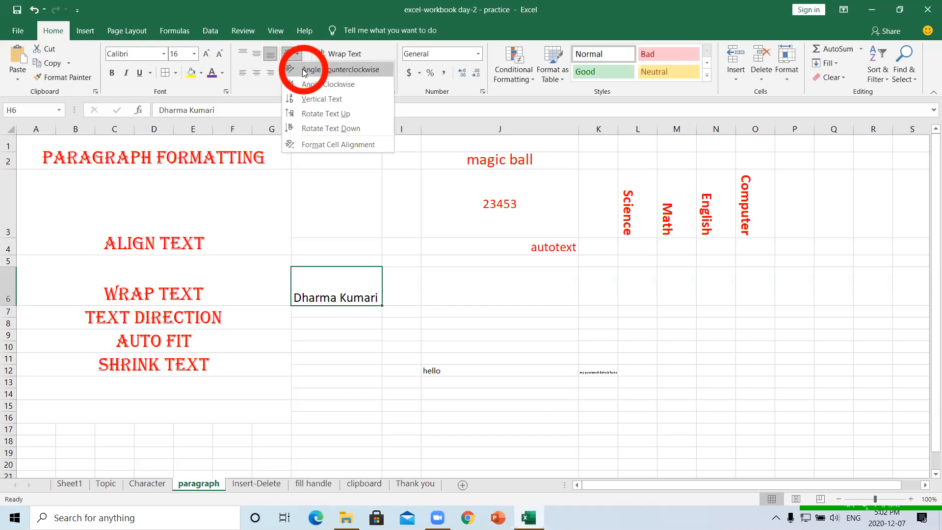
pyautogui.click(303, 70)
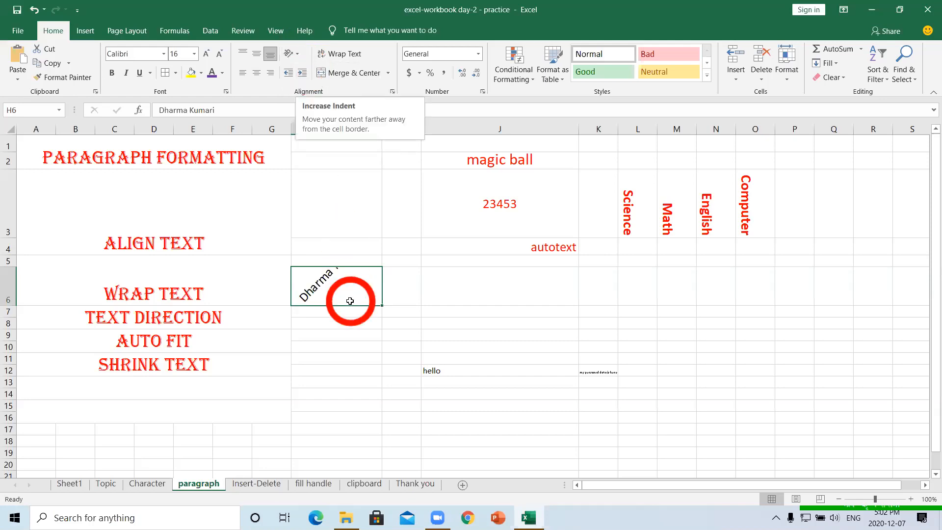
# - Collapse row 4 to zero height and make row 6 tall enough for the angled name
pyautogui.click(354, 334)
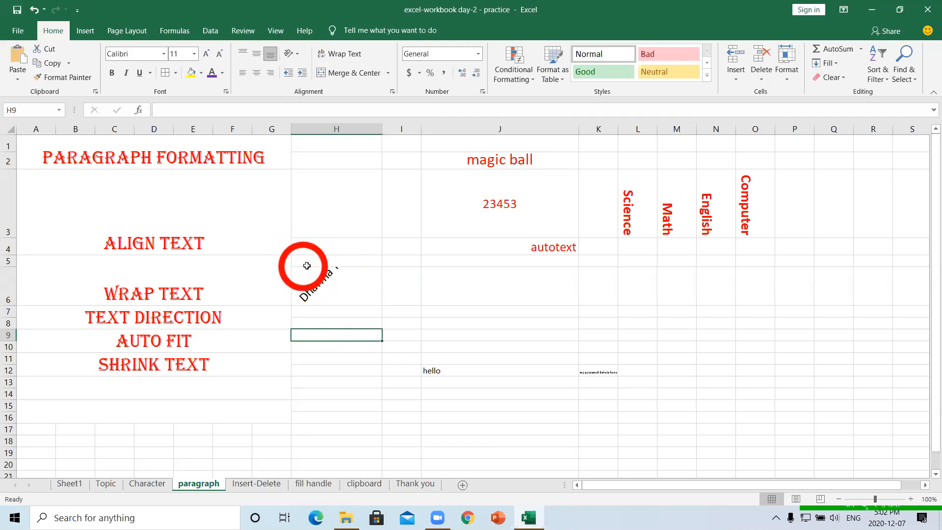
pyautogui.click(181, 261)
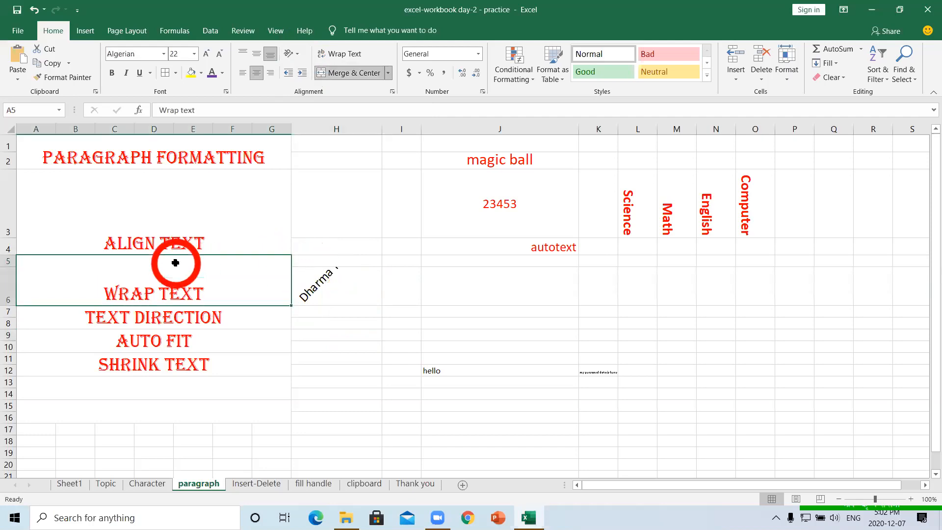
pyautogui.click(391, 268)
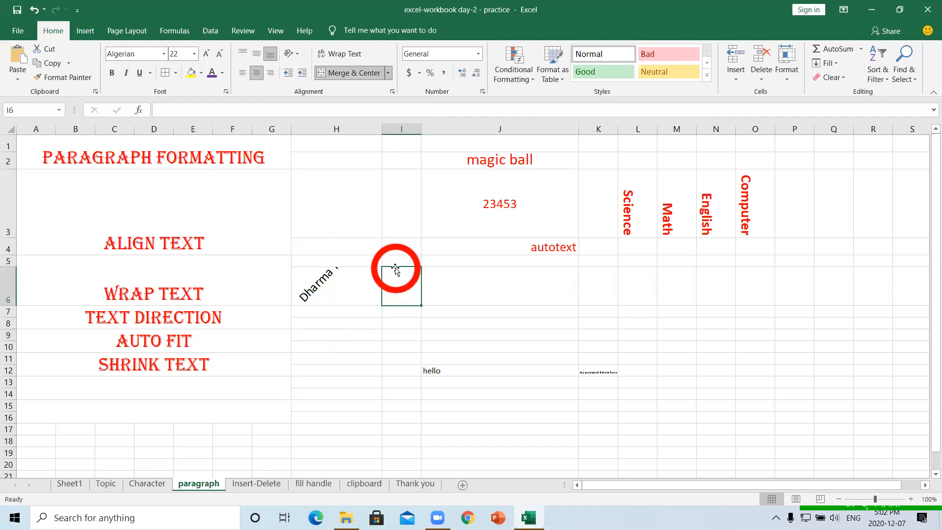
pyautogui.moveTo(378, 268)
pyautogui.mouseDown()
pyautogui.moveTo(368, 269)
pyautogui.moveTo(374, 262)
pyautogui.mouseUp()
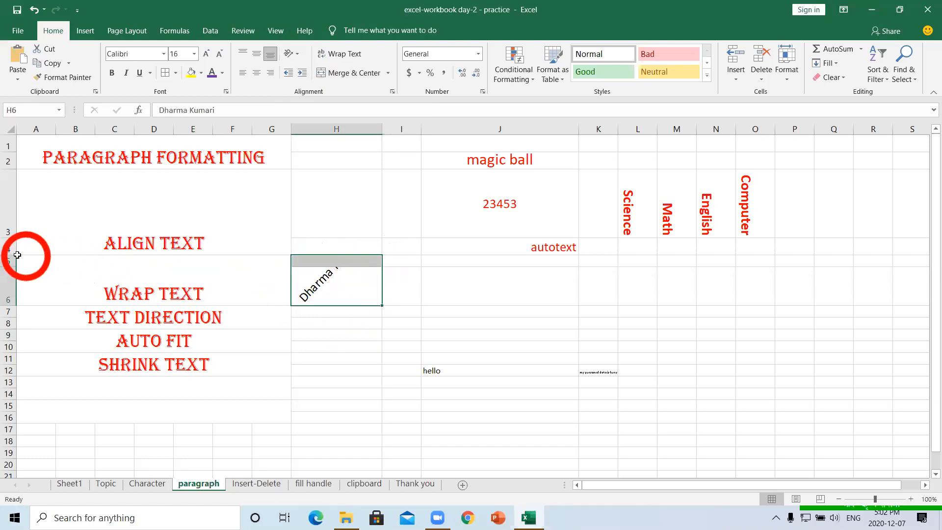
pyautogui.moveTo(10, 255); pyautogui.dragTo(7, 222)
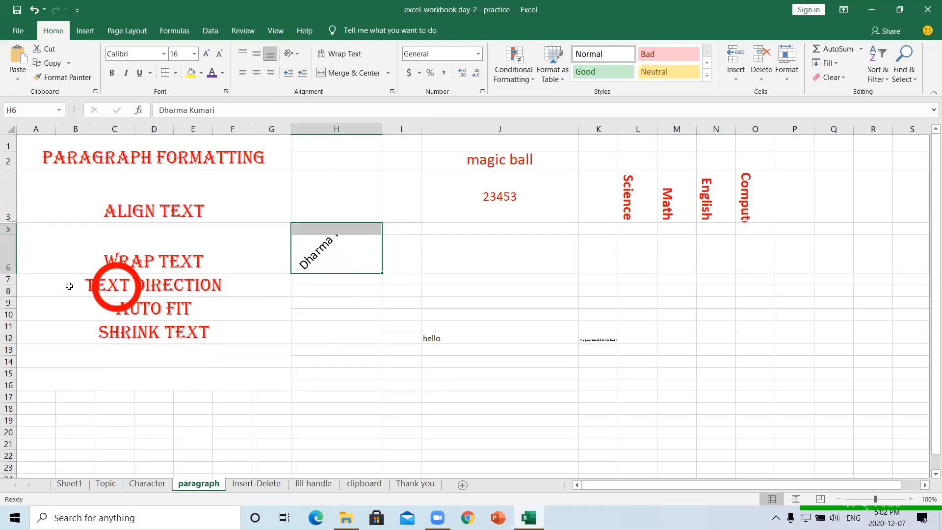
pyautogui.moveTo(9, 278); pyautogui.dragTo(18, 310)
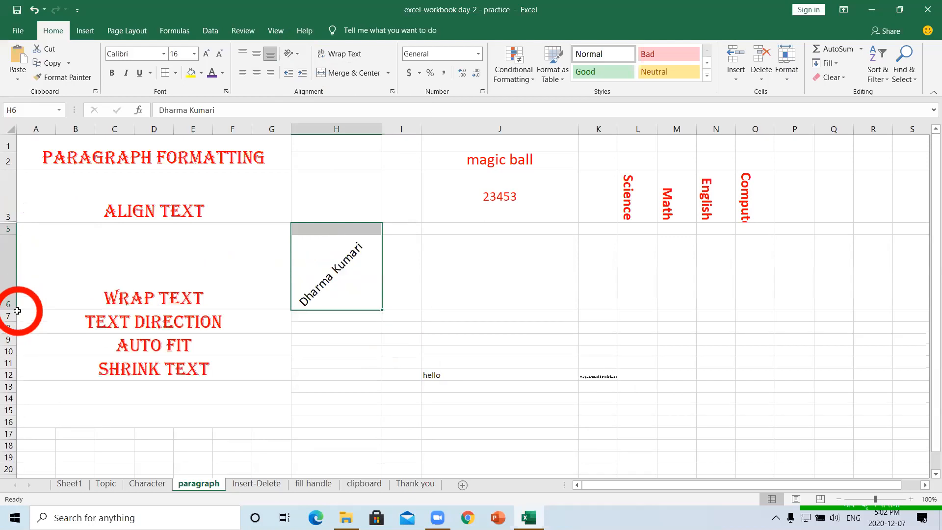
pyautogui.click(331, 285)
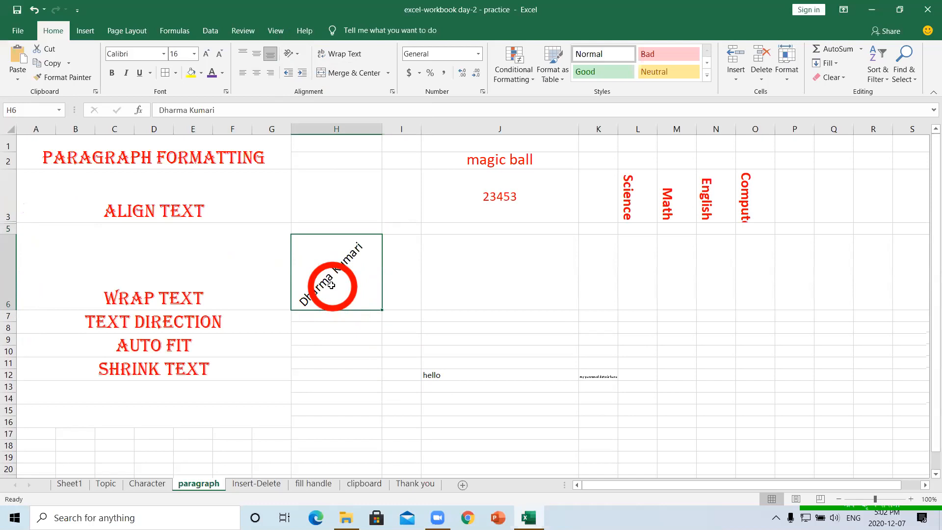
# - Try Angle Clockwise, then Vertical Text, on the name in H6
pyautogui.click(297, 55)
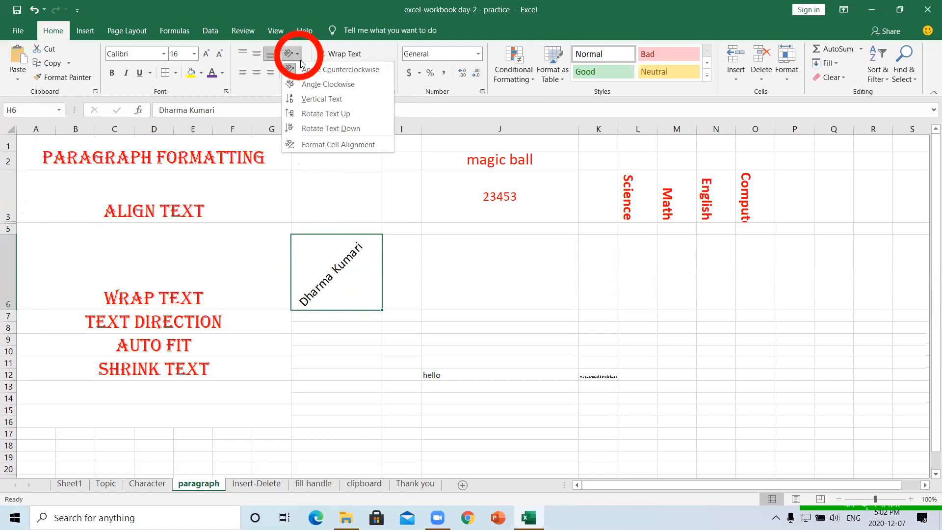
pyautogui.click(311, 84)
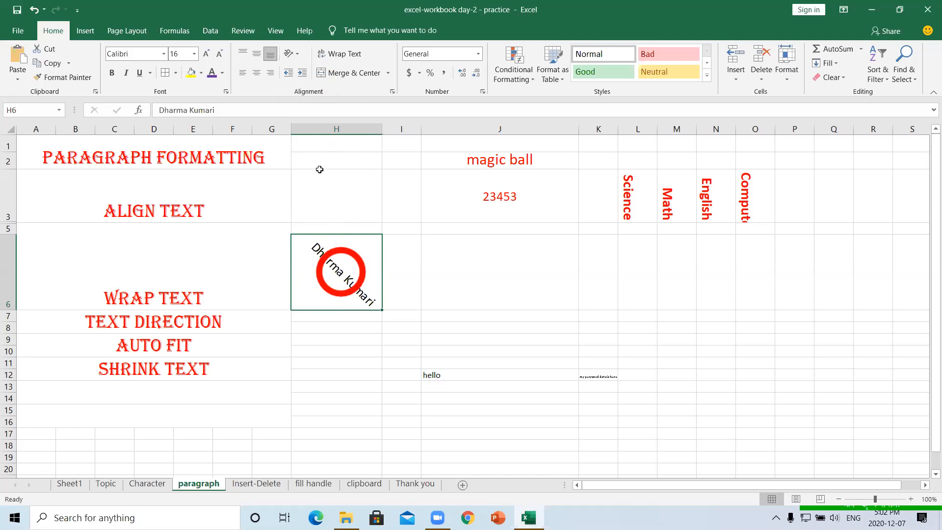
pyautogui.click(297, 54)
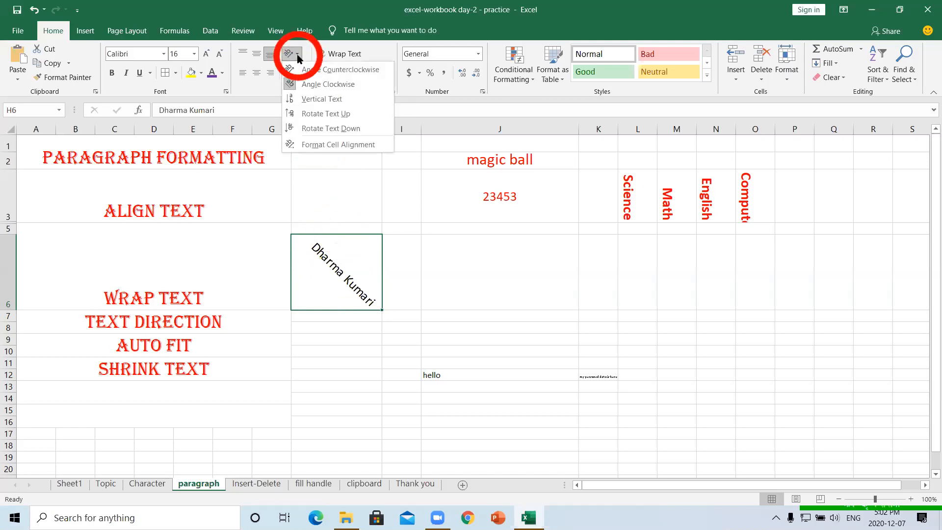
pyautogui.click(310, 100)
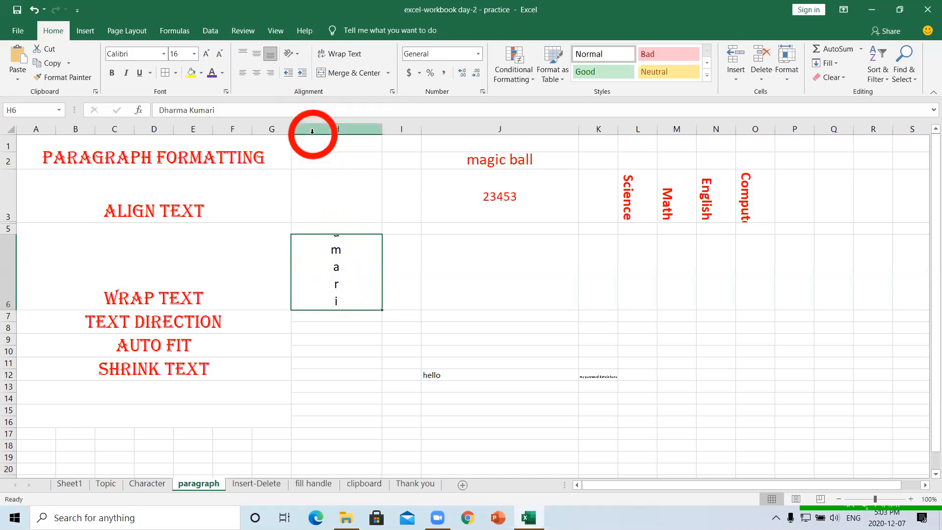
# - Rotate the name up, then down, and bring up Format Cell Alignment
pyautogui.click(298, 56)
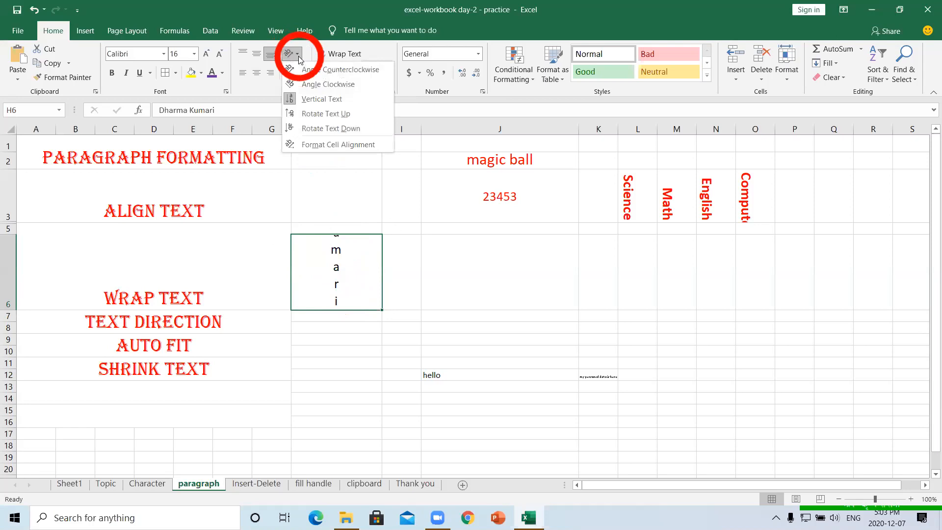
pyautogui.click(307, 114)
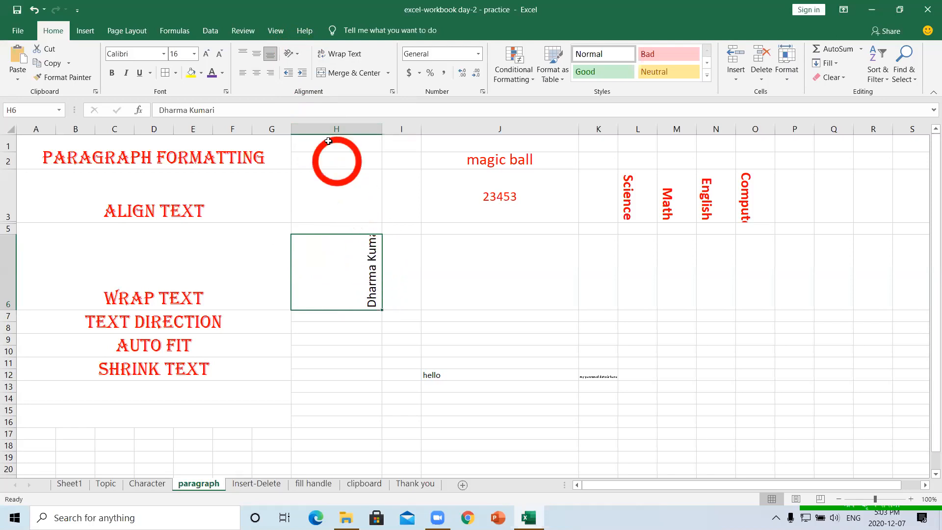
pyautogui.click(299, 54)
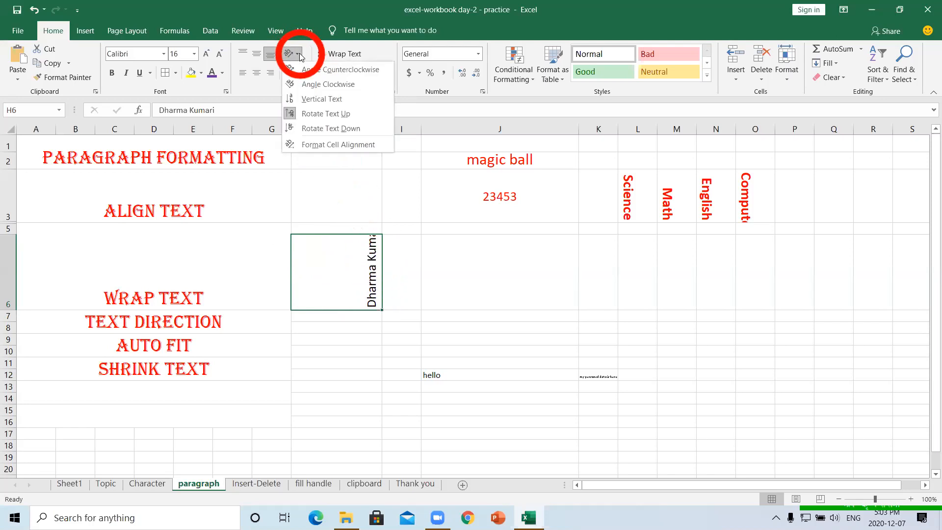
pyautogui.click(318, 129)
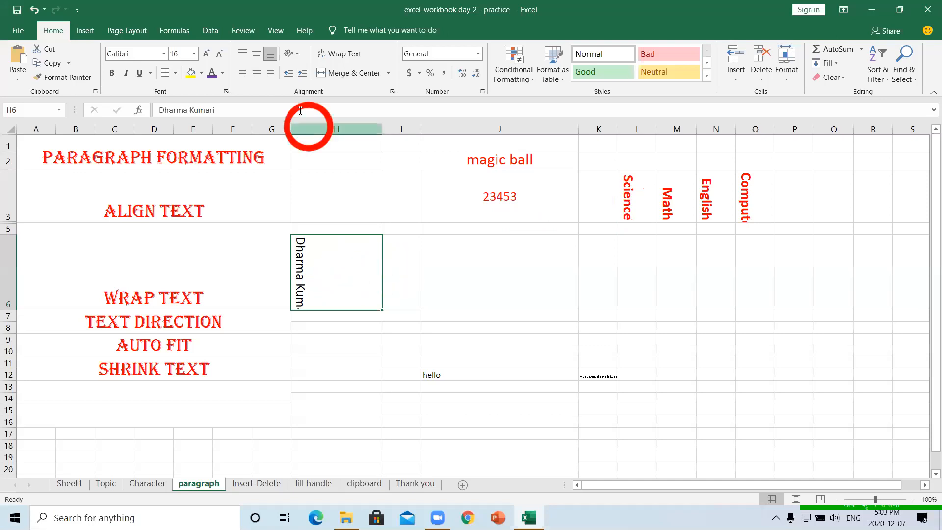
pyautogui.click(297, 55)
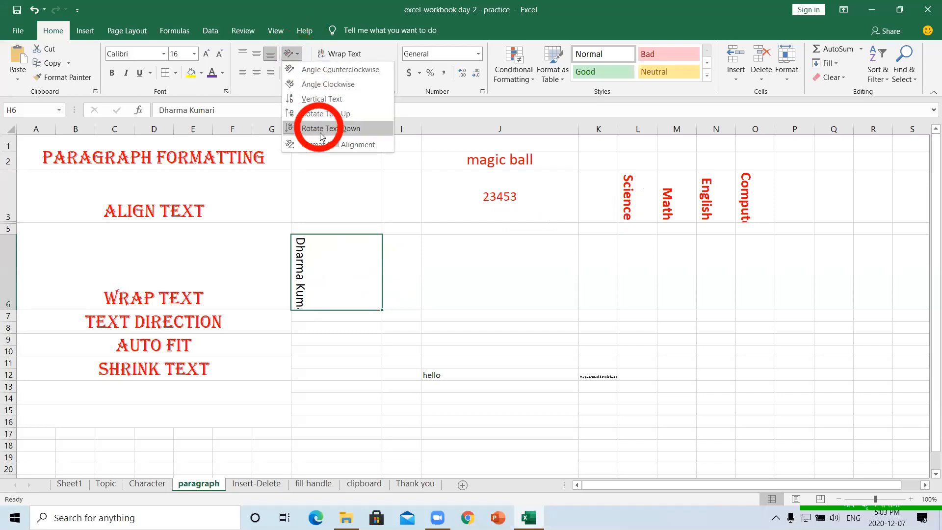
pyautogui.click(328, 145)
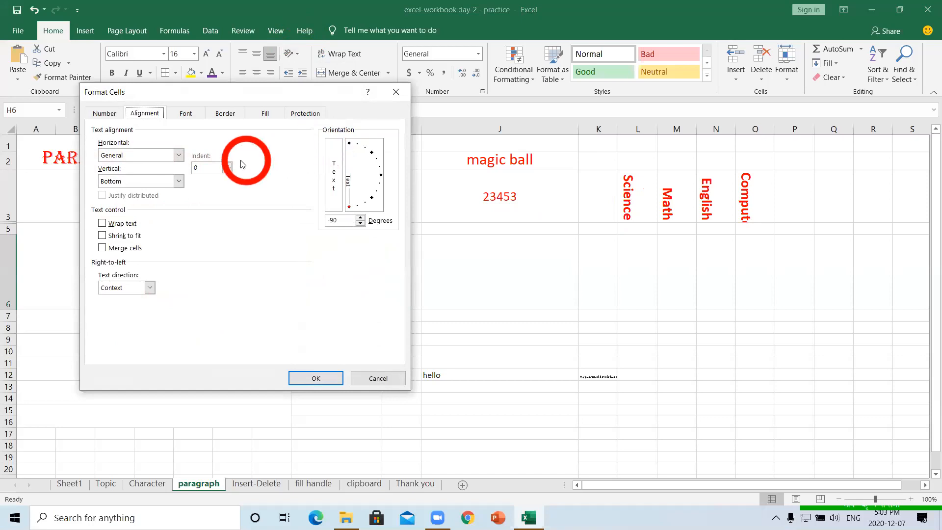
# - Raise the Orientation degrees for H6 step by step to -78
pyautogui.write('-')
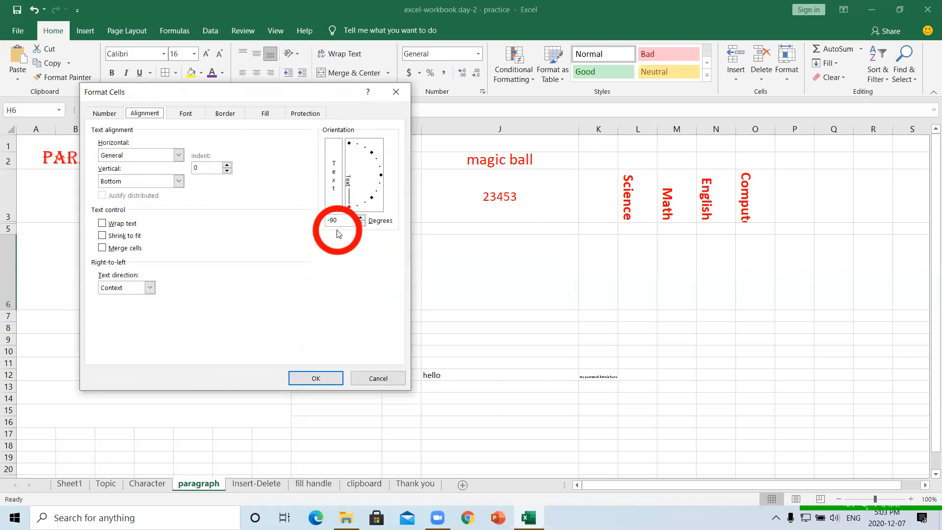
pyautogui.click(361, 223)
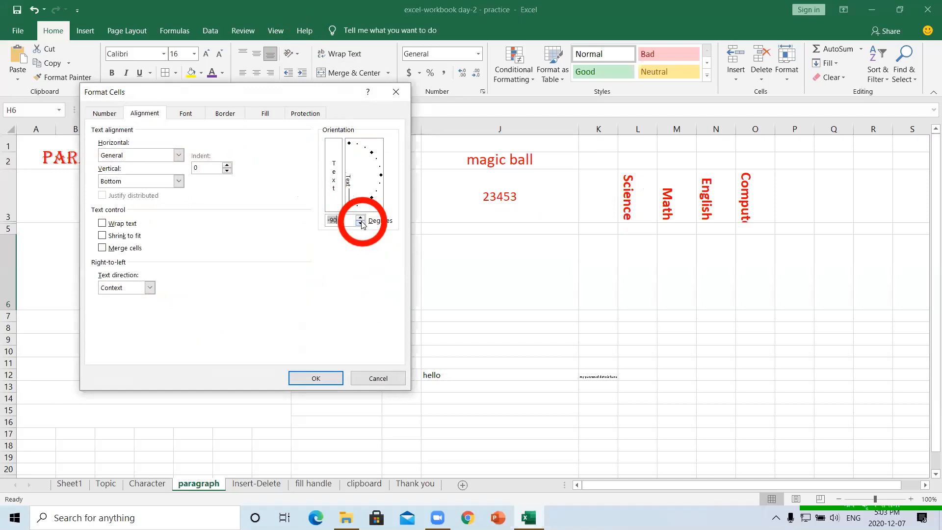
pyautogui.click(361, 219)
pyautogui.click(361, 219)
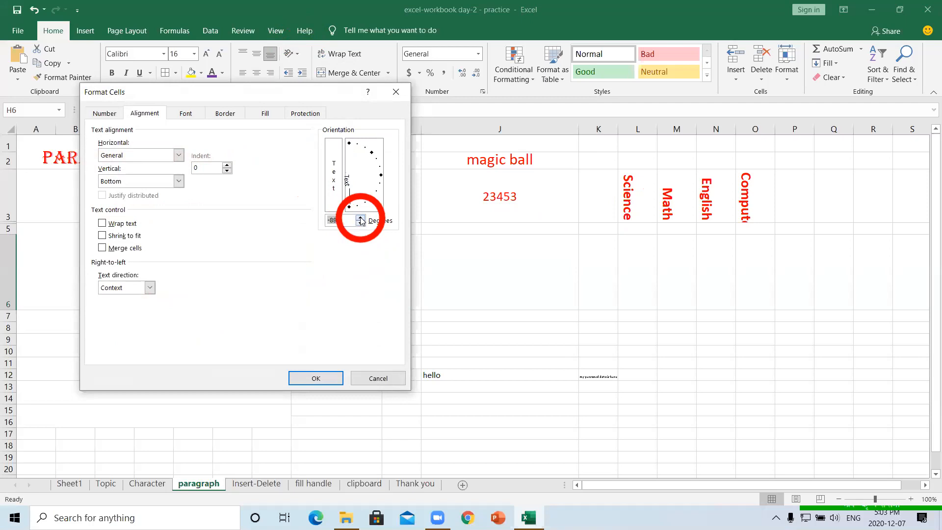
pyautogui.click(360, 219)
pyautogui.click(360, 218)
pyautogui.click(360, 218)
pyautogui.click(360, 219)
pyautogui.click(360, 218)
pyautogui.click(361, 219)
pyautogui.click(360, 219)
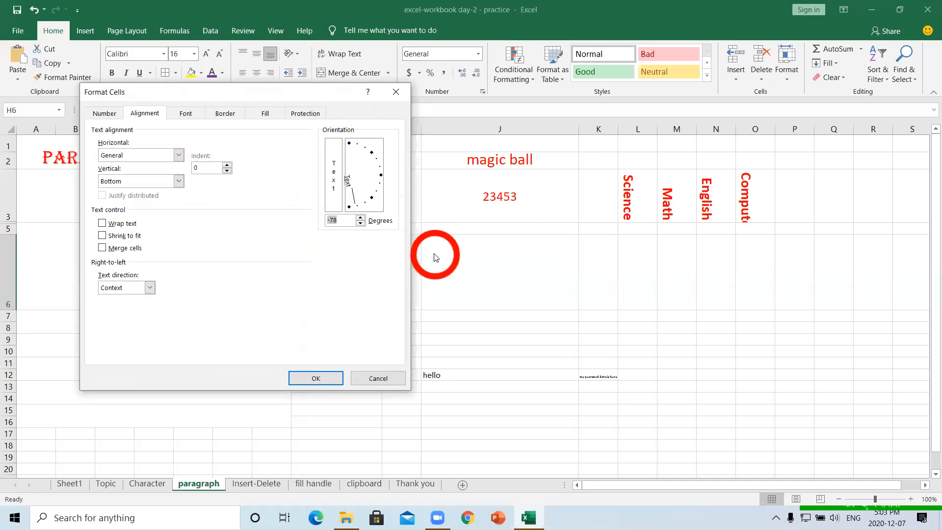
pyautogui.press('super+equal')
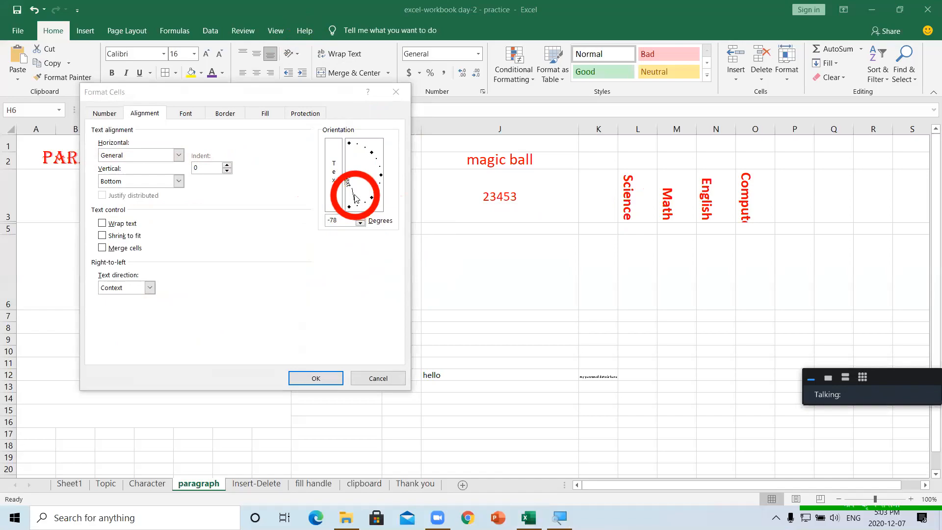
pyautogui.press('super+equal')
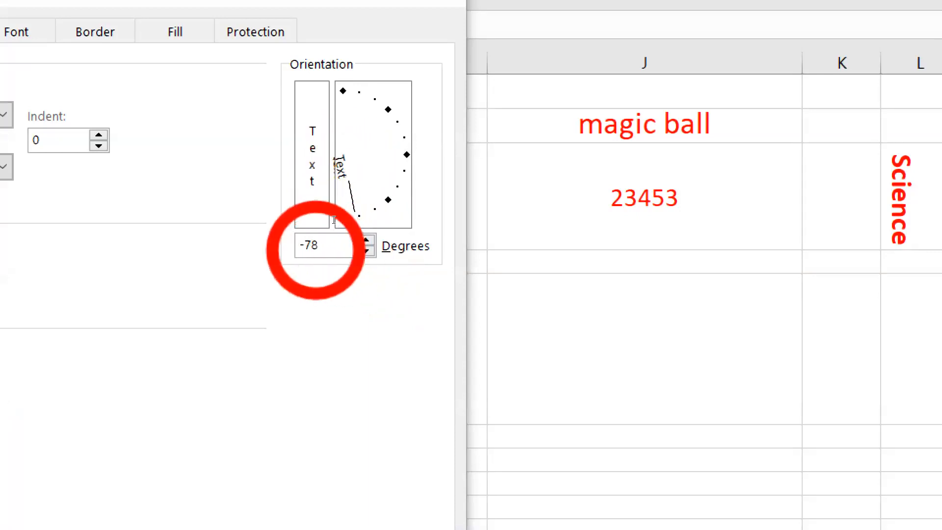
# - Preview angles around -71, then close Format Cells without applying
pyautogui.click(362, 219)
pyautogui.press('Up')
pyautogui.press('Up')
pyautogui.press('Up')
pyautogui.press('Up')
pyautogui.press('Up')
pyautogui.press('Up')
pyautogui.press('Up')
pyautogui.press('Up')
pyautogui.press('Up')
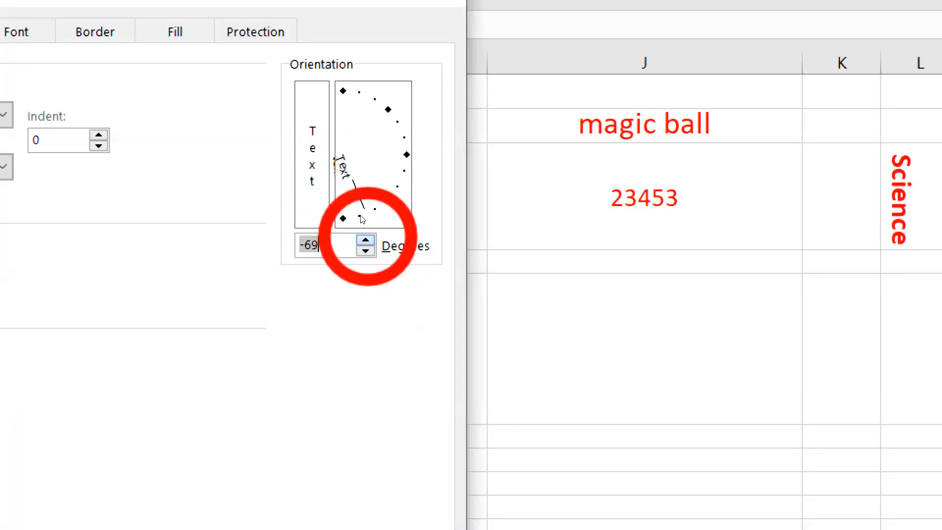
pyautogui.press('Up')
pyautogui.press('Up')
pyautogui.press('Up')
pyautogui.press('Up')
pyautogui.press('Up')
pyautogui.press('Up')
pyautogui.press('Up')
pyautogui.press('Up')
pyautogui.press('Up')
pyautogui.press('Up')
pyautogui.press('Up')
pyautogui.press('Up')
pyautogui.press('Up')
pyautogui.press('Up')
pyautogui.press('Up')
pyautogui.press('Up')
pyautogui.press('Up')
pyautogui.press('Up')
pyautogui.press('Up')
pyautogui.press('Up')
pyautogui.press('Up')
pyautogui.press('Up')
pyautogui.press('Up')
pyautogui.press('Up')
pyautogui.press('Up')
pyautogui.press('Up')
pyautogui.press('Up')
pyautogui.press('Up')
pyautogui.press('Up')
pyautogui.press('Up')
pyautogui.press('Up')
pyautogui.press('Up')
pyautogui.press('Up')
pyautogui.press('Up')
pyautogui.press('Up')
pyautogui.press('Up')
pyautogui.press('Up')
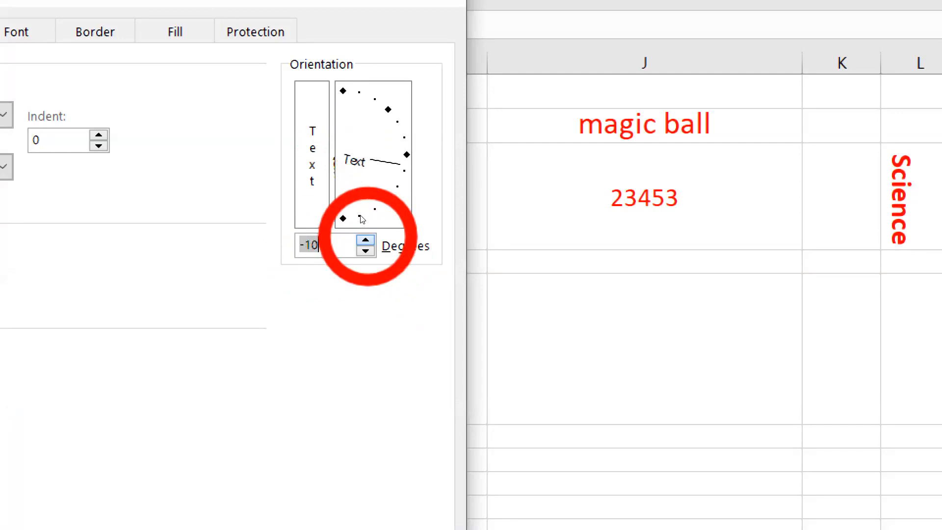
pyautogui.press('Down')
pyautogui.press('Down')
pyautogui.press('Down')
pyautogui.press('Down')
pyautogui.press('Down')
pyautogui.press('Down')
pyautogui.press('Down')
pyautogui.press('Down')
pyautogui.press('Down')
pyautogui.press('Down')
pyautogui.press('Down')
pyautogui.press('Down')
pyautogui.press('Down')
pyautogui.press('Down')
pyautogui.press('Down')
pyautogui.press('Down')
pyautogui.press('Down')
pyautogui.press('Down')
pyautogui.press('Down')
pyautogui.press('Down')
pyautogui.press('Down')
pyautogui.press('Down')
pyautogui.press('Down')
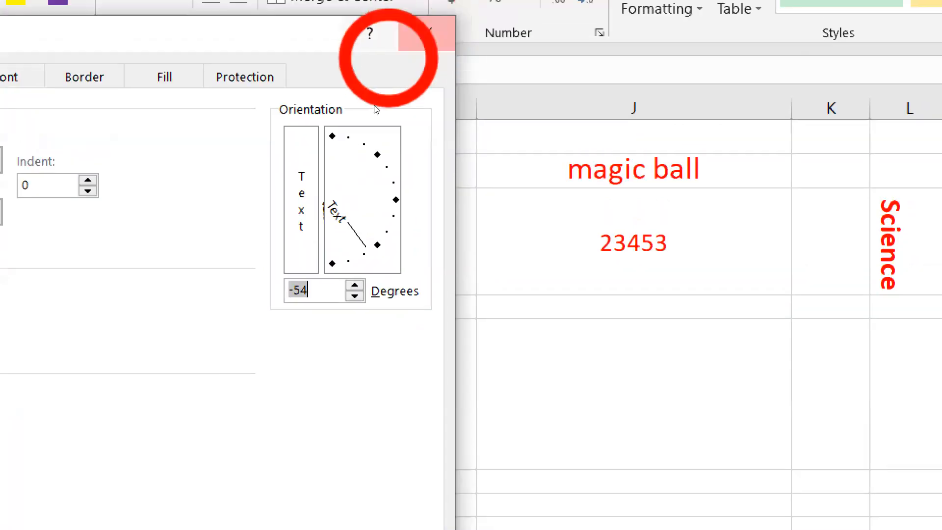
pyautogui.click(425, 33)
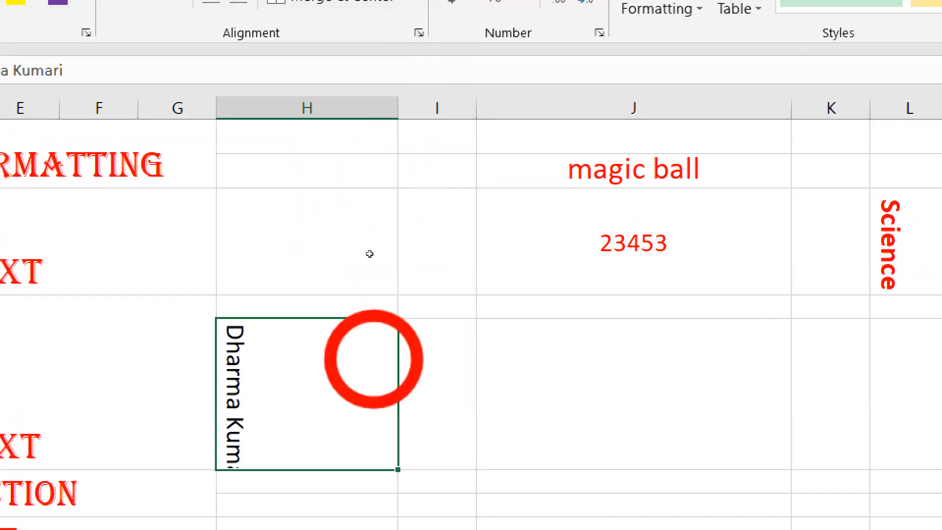
# - Look over the text rotation options without applying any
pyautogui.press('super+minus')
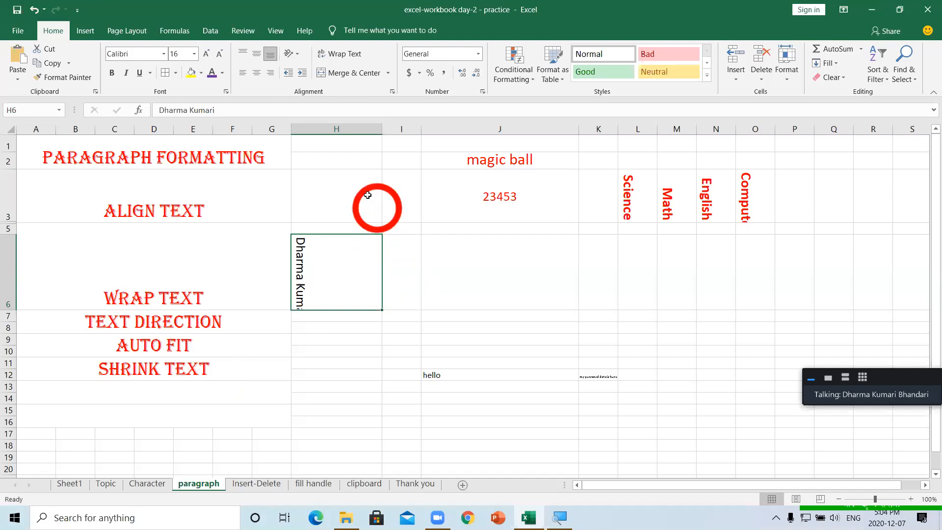
pyautogui.click(298, 55)
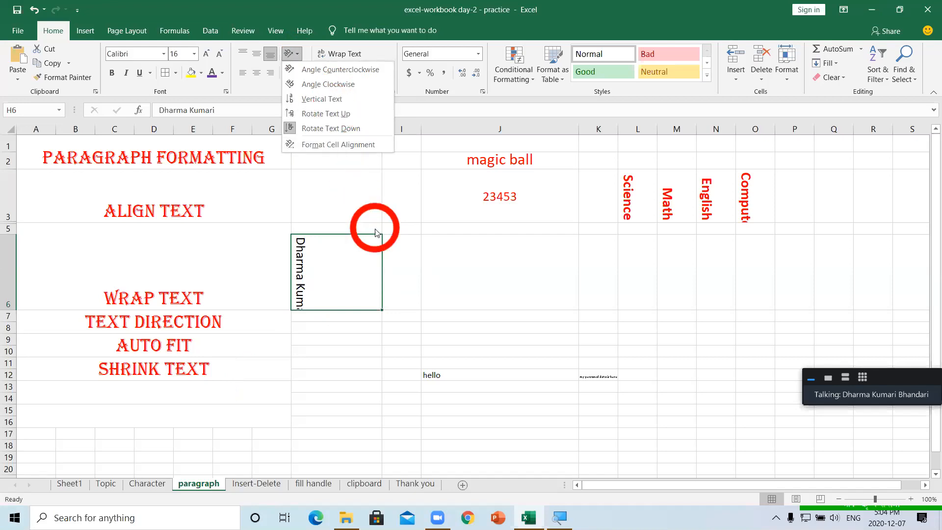
pyautogui.click(447, 269)
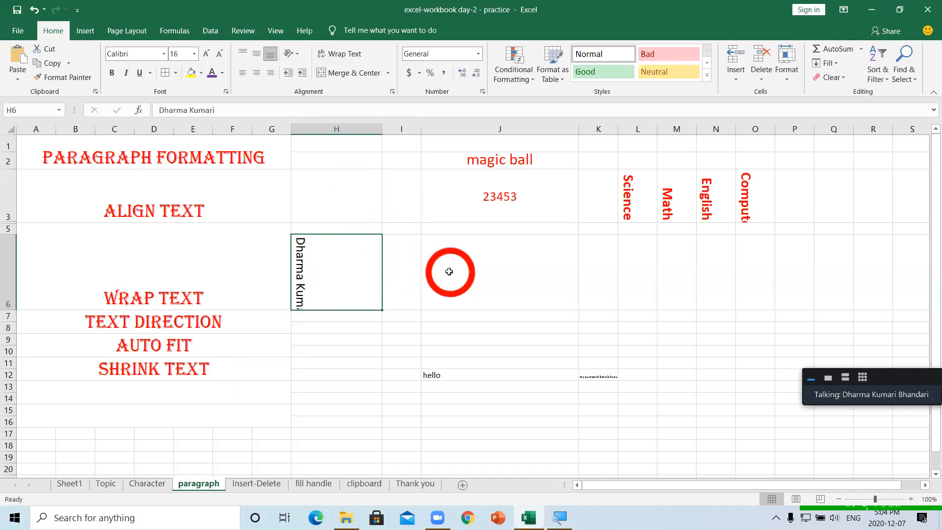
# - Stop the Zoom screen share so the Book1 workbook is shown
pyautogui.click(903, 378)
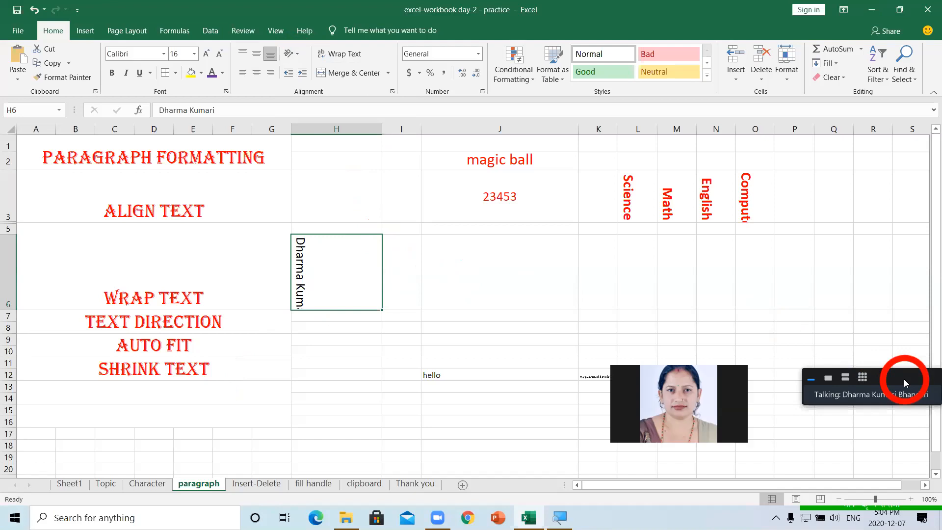
pyautogui.moveTo(684, 466)
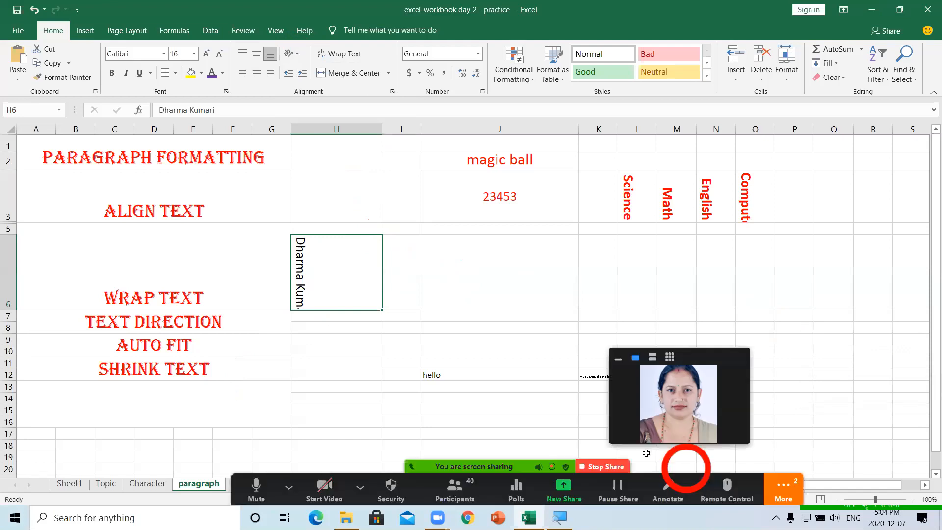
pyautogui.click(612, 468)
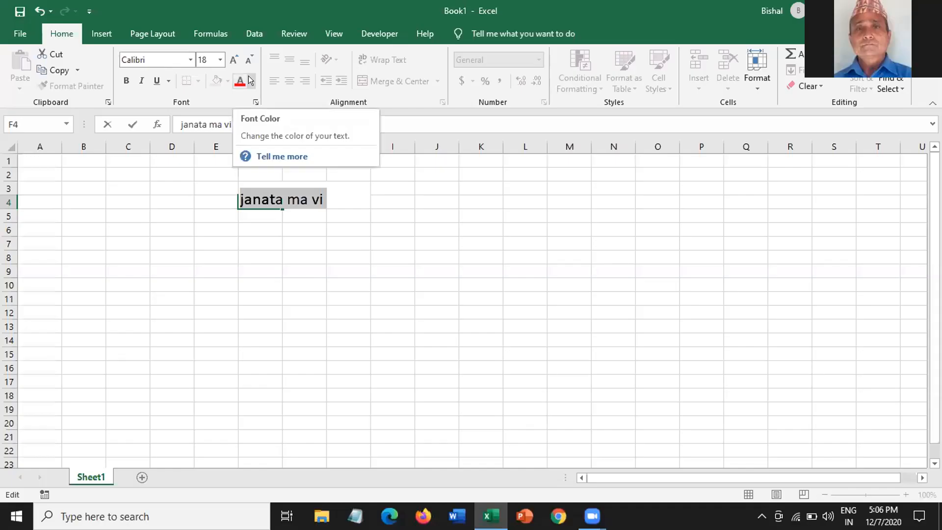
# - Give 'janata ma vi' in F4 a light green font colour and reselect its text
pyautogui.click(249, 78)
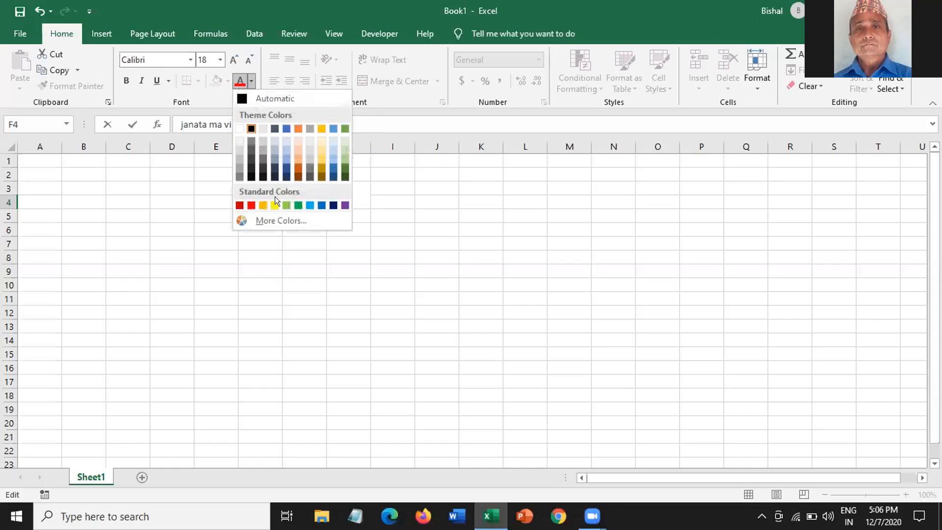
pyautogui.click(286, 204)
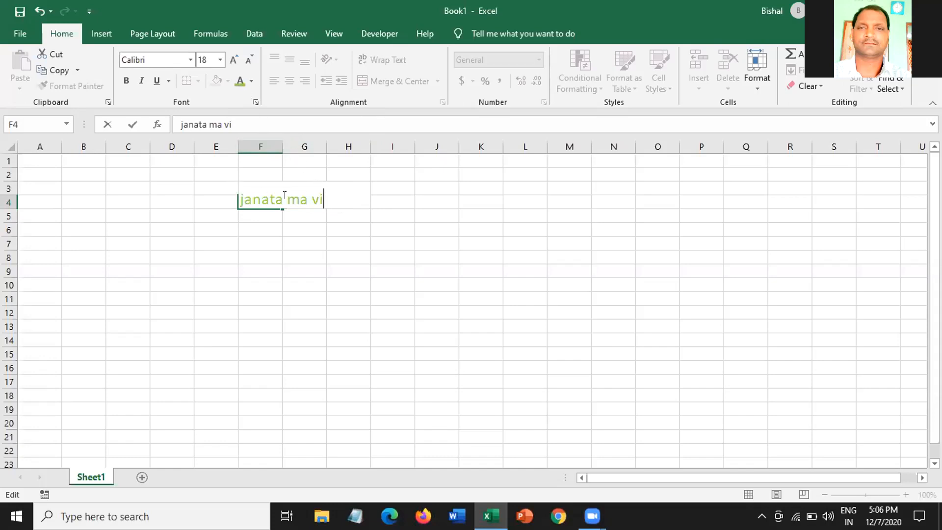
pyautogui.moveTo(319, 195); pyautogui.dragTo(239, 192)
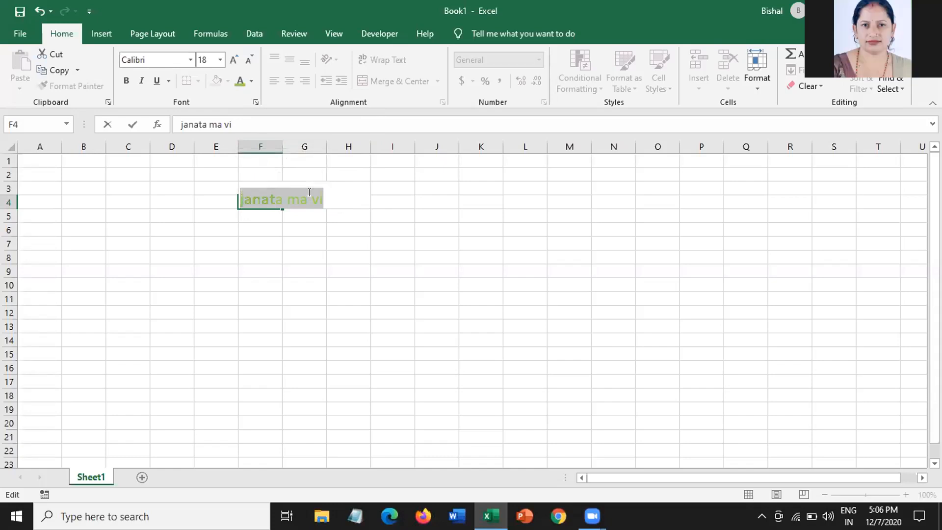
pyautogui.click(506, 292)
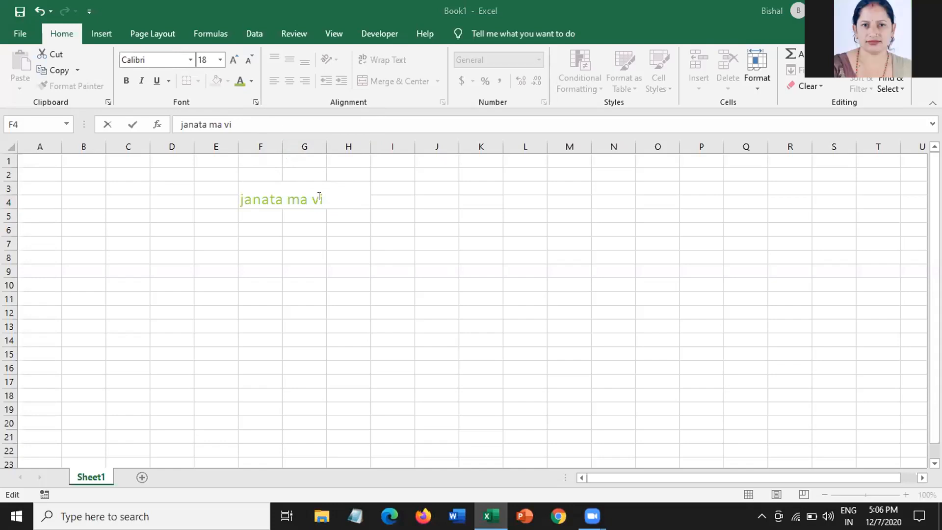
pyautogui.hotkey('shift', 'Home')
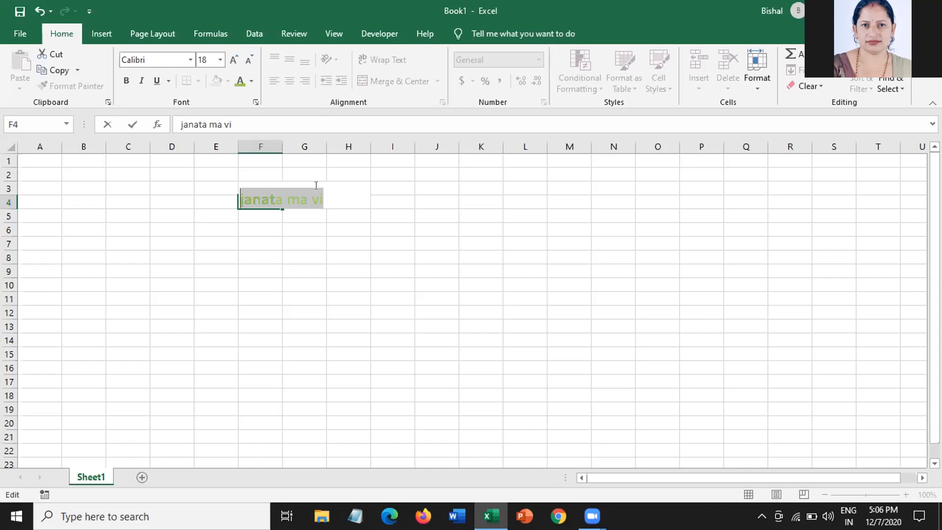
pyautogui.click(124, 80)
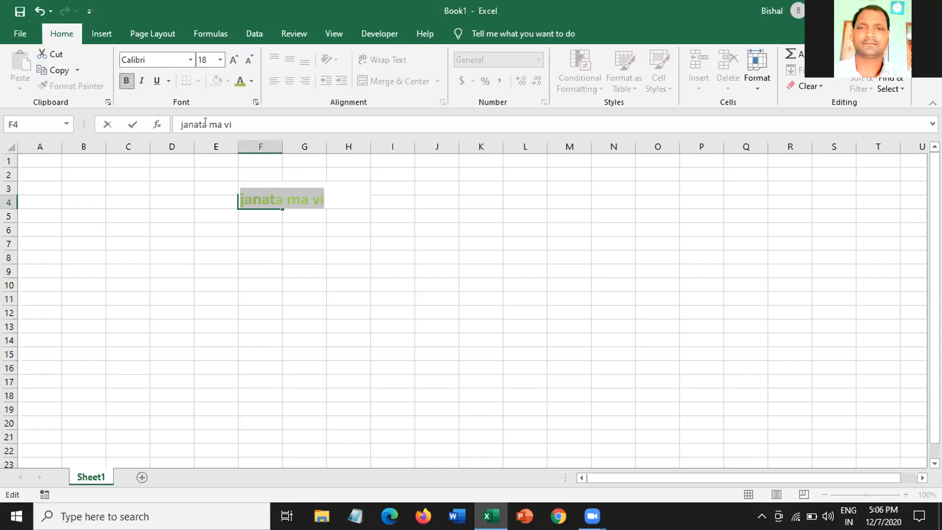
pyautogui.click(142, 80)
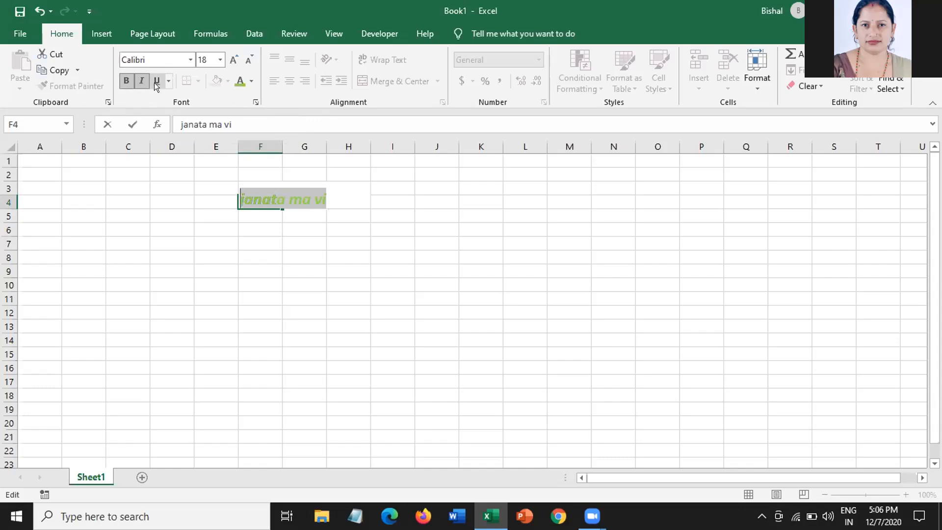
pyautogui.click(342, 192)
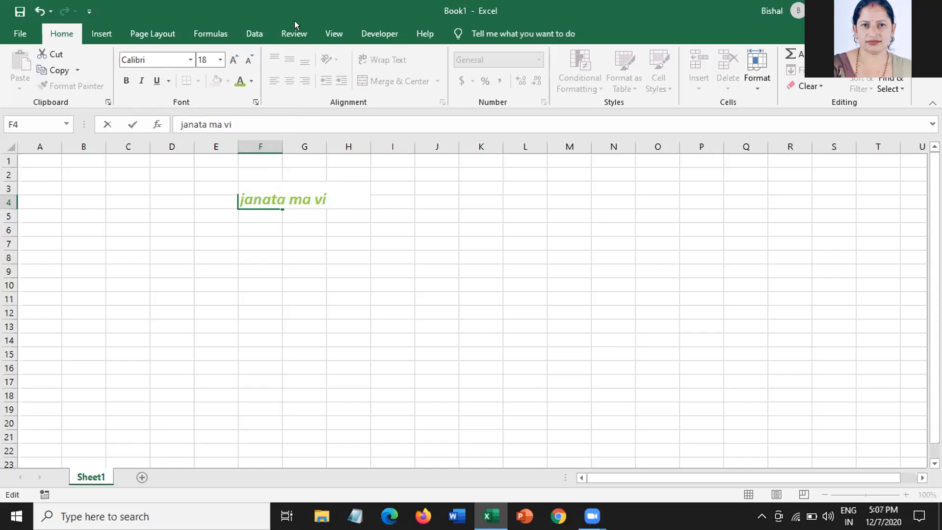
pyautogui.moveTo(327, 200); pyautogui.dragTo(229, 200)
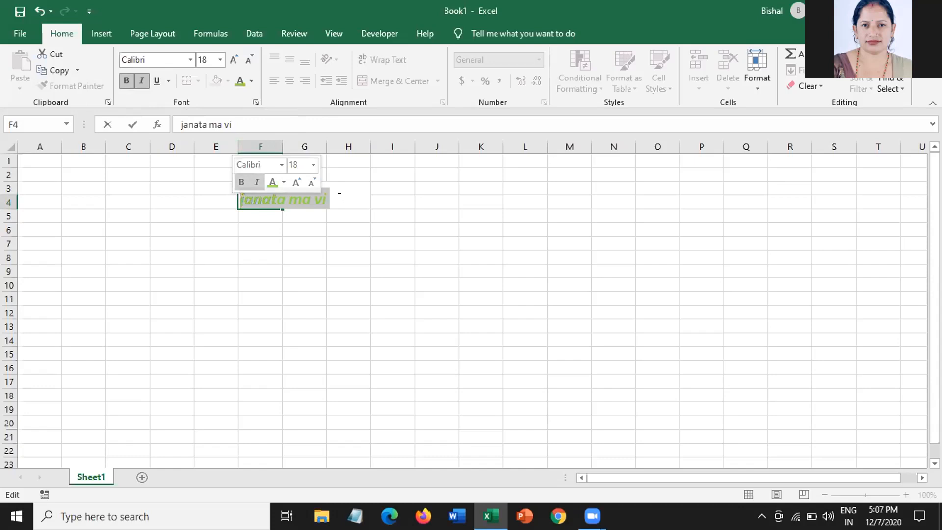
pyautogui.click(339, 197)
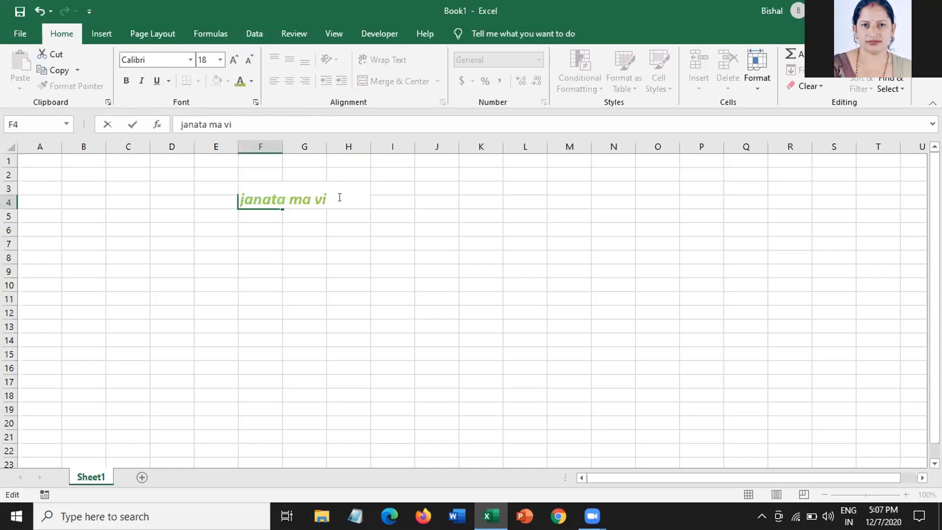
pyautogui.moveTo(330, 195); pyautogui.dragTo(208, 193)
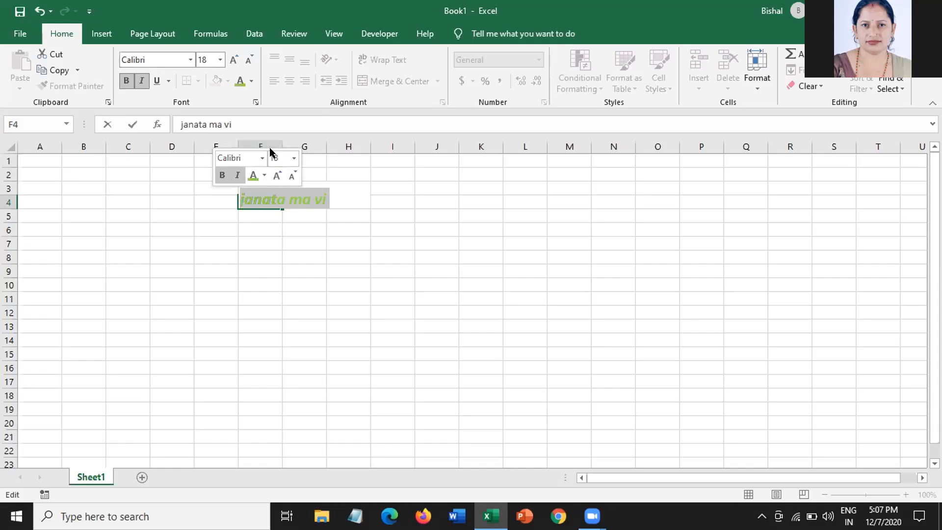
pyautogui.click(353, 192)
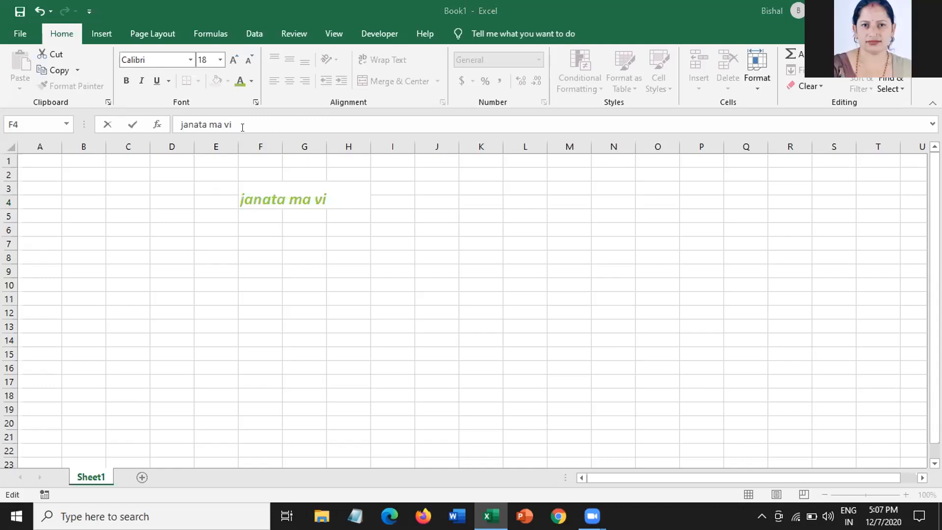
pyautogui.click(329, 189)
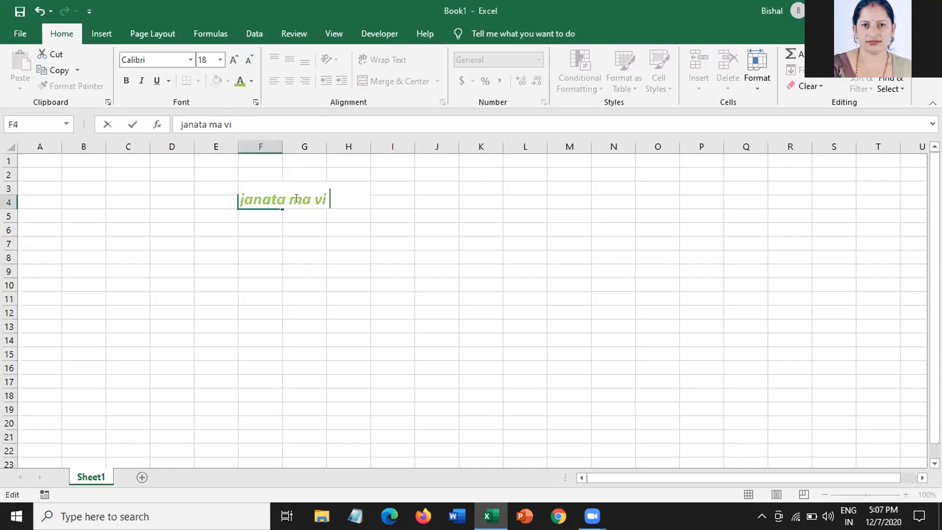
pyautogui.moveTo(328, 193); pyautogui.dragTo(236, 196)
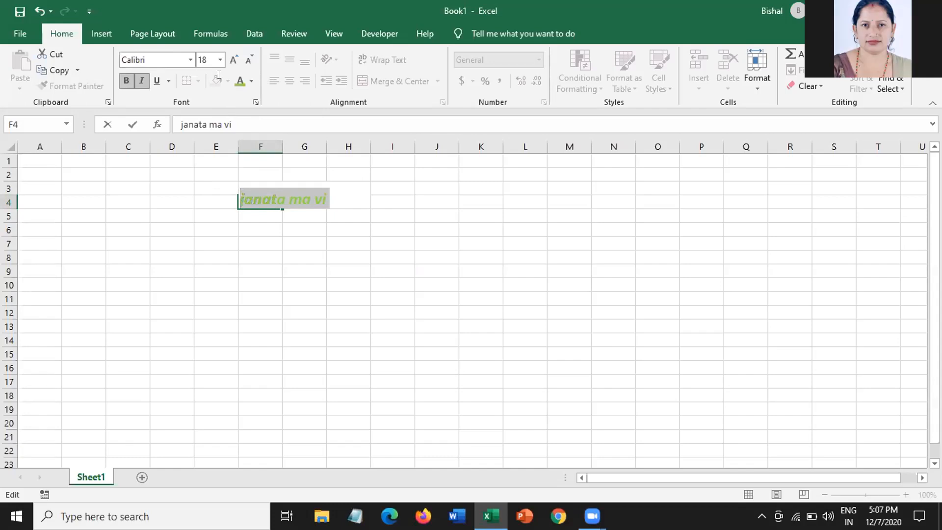
pyautogui.click(126, 80)
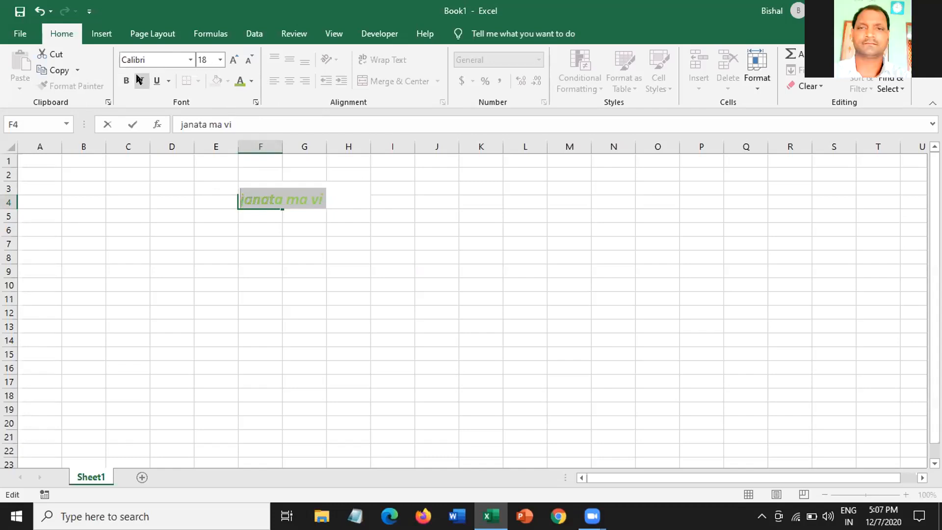
pyautogui.click(141, 81)
# - Select the row 4 cells from G4 leftward holding green 'janata ma vi', dismissing a clipboard warning
pyautogui.click(330, 195)
pyautogui.moveTo(317, 195); pyautogui.dragTo(224, 193)
pyautogui.moveTo(328, 197)
pyautogui.mouseDown()
pyautogui.moveTo(337, 193)
pyautogui.moveTo(330, 200)
pyautogui.mouseUp()
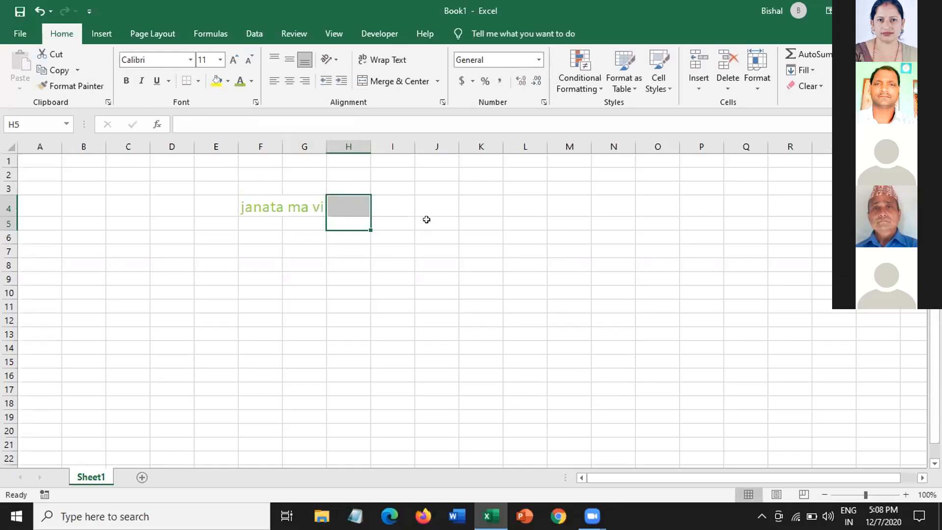
pyautogui.click(403, 203)
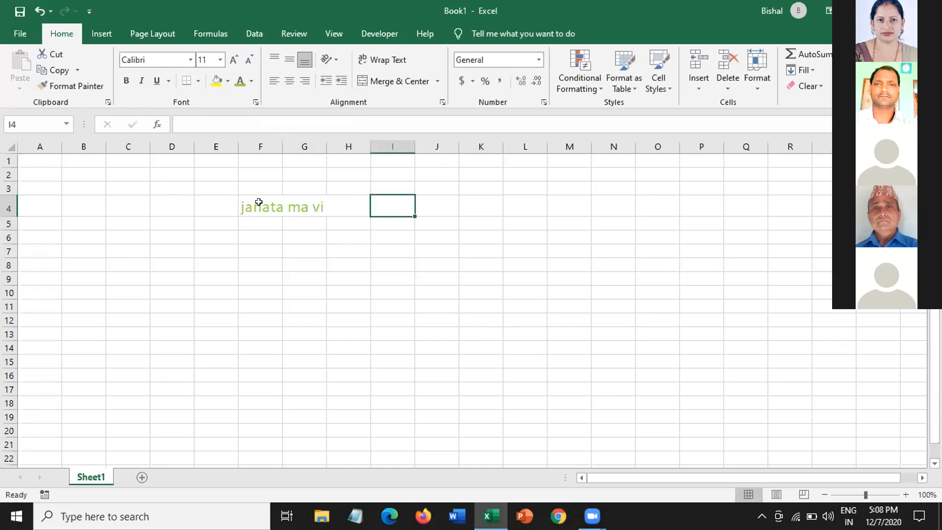
pyautogui.click(328, 206)
pyautogui.click(316, 200)
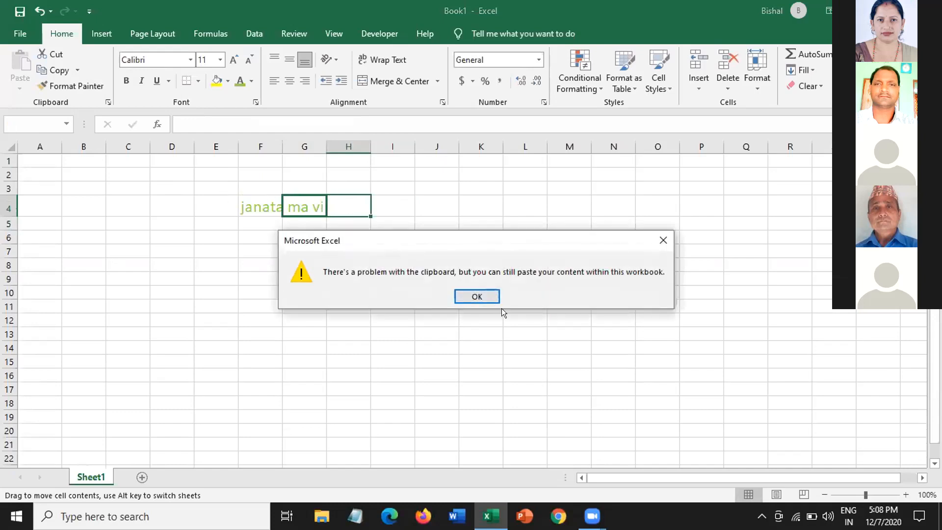
pyautogui.click(474, 296)
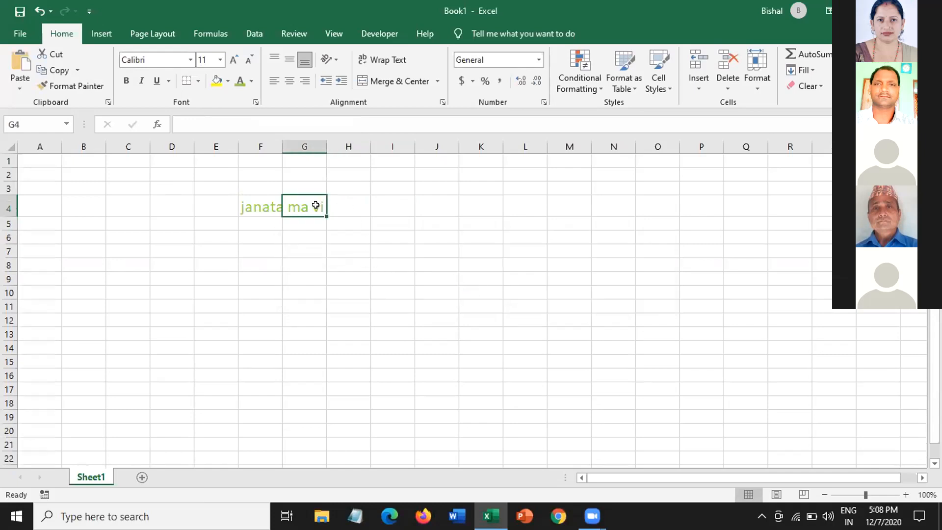
pyautogui.moveTo(289, 206); pyautogui.dragTo(227, 205)
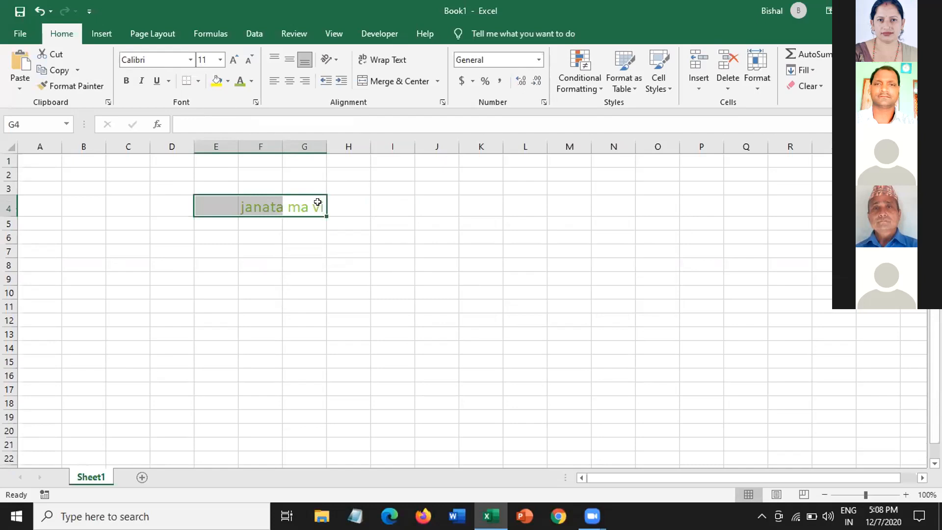
# - Fill the 'janata ma vi' cells F4:G4 with red and AutoFit column F to the text
pyautogui.click(226, 81)
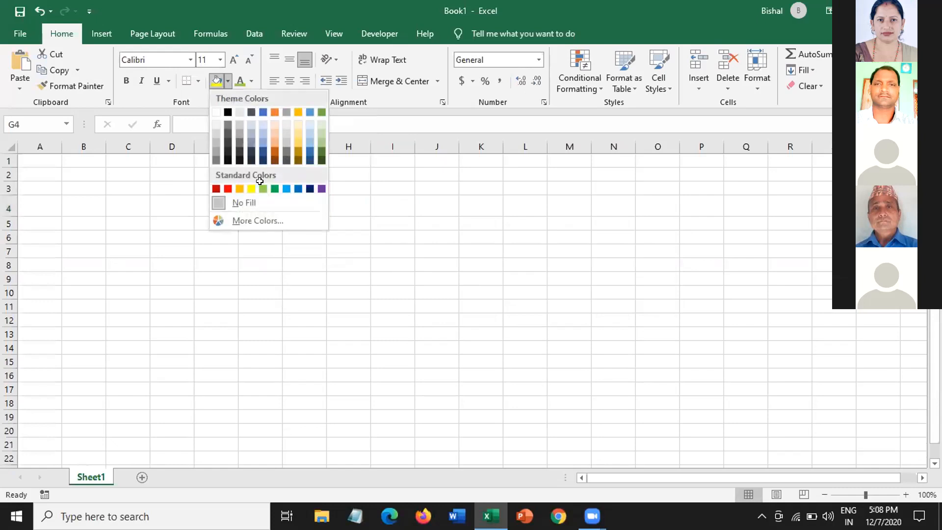
pyautogui.click(226, 187)
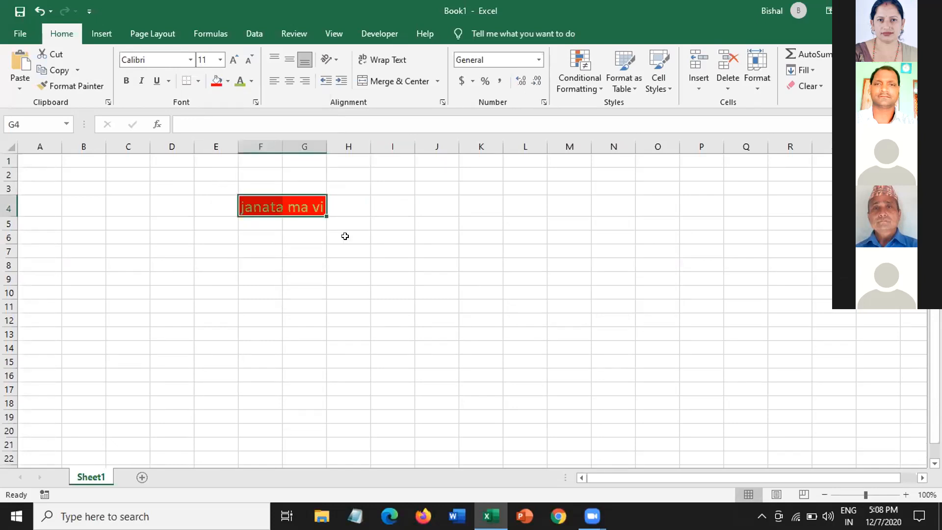
pyautogui.click(346, 207)
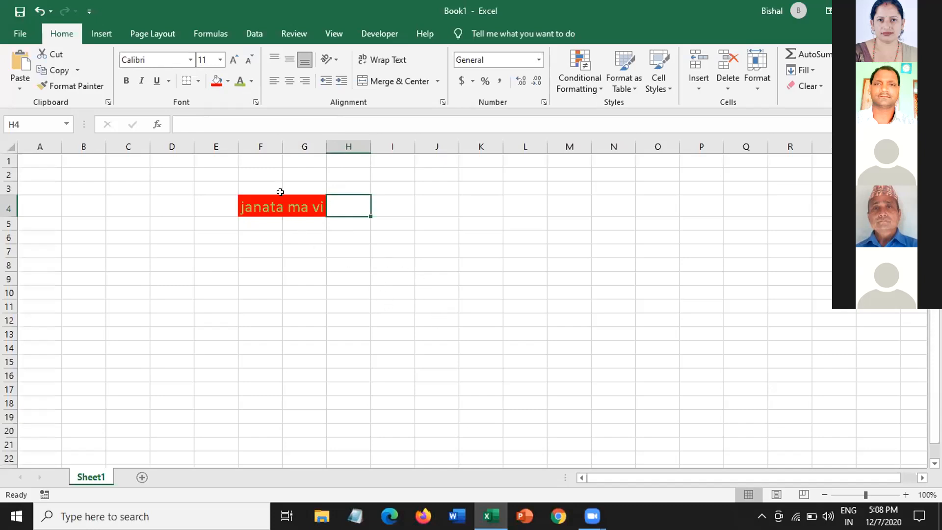
pyautogui.doubleClick(281, 142)
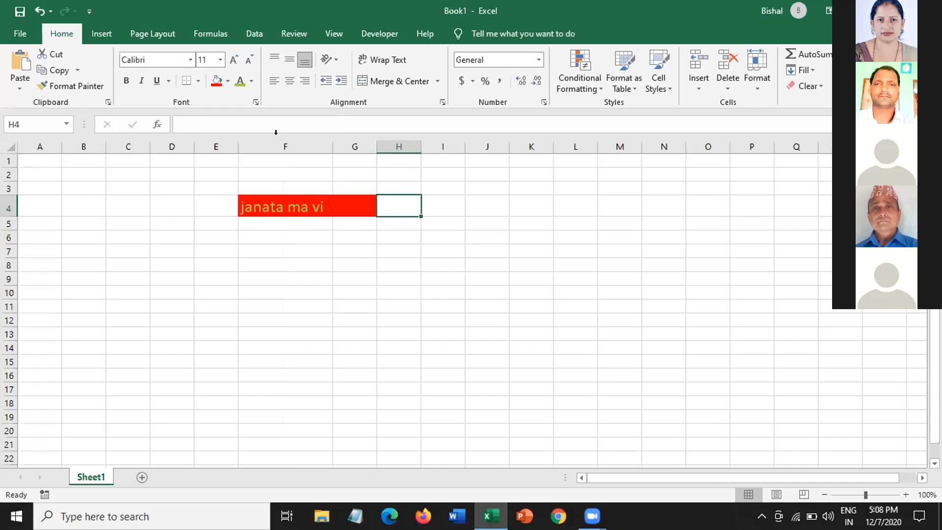
# - Check the cells around the red fill to show G4 is empty, then select I4
pyautogui.click(358, 186)
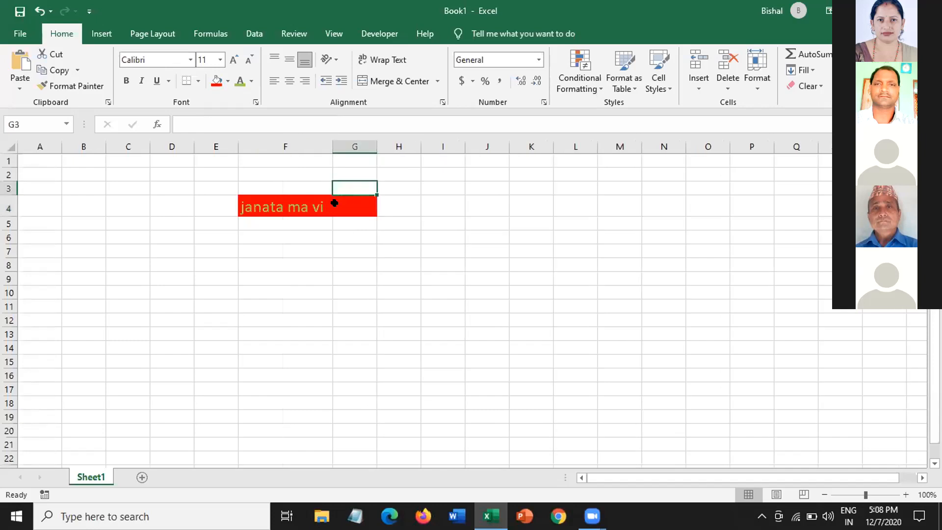
pyautogui.click(335, 202)
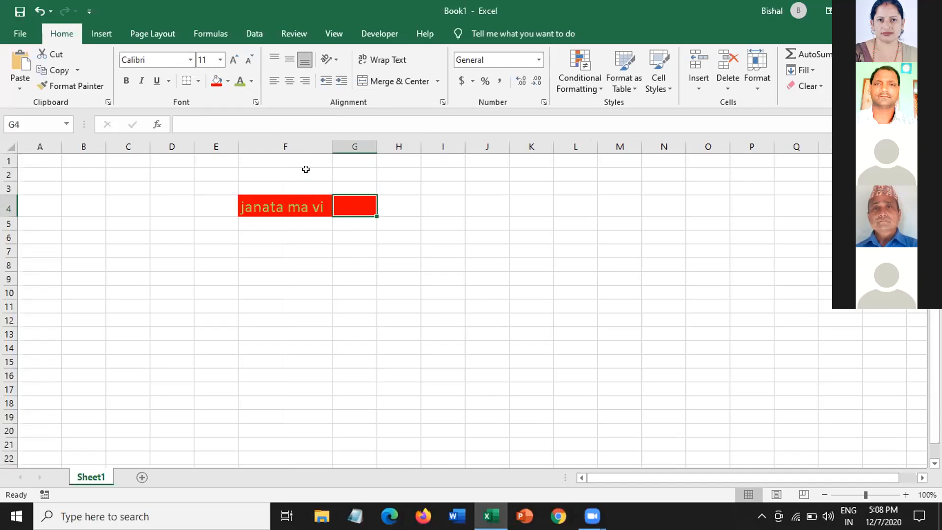
pyautogui.click(324, 225)
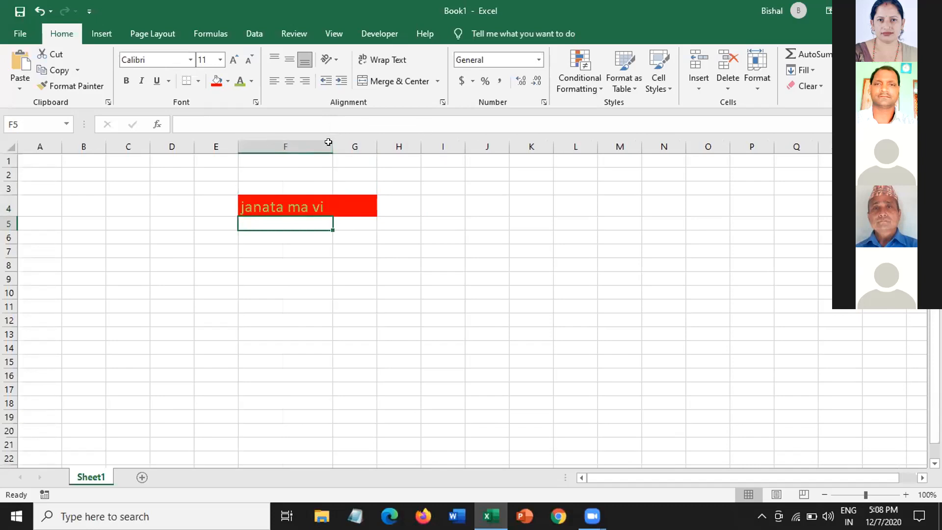
pyautogui.click(368, 196)
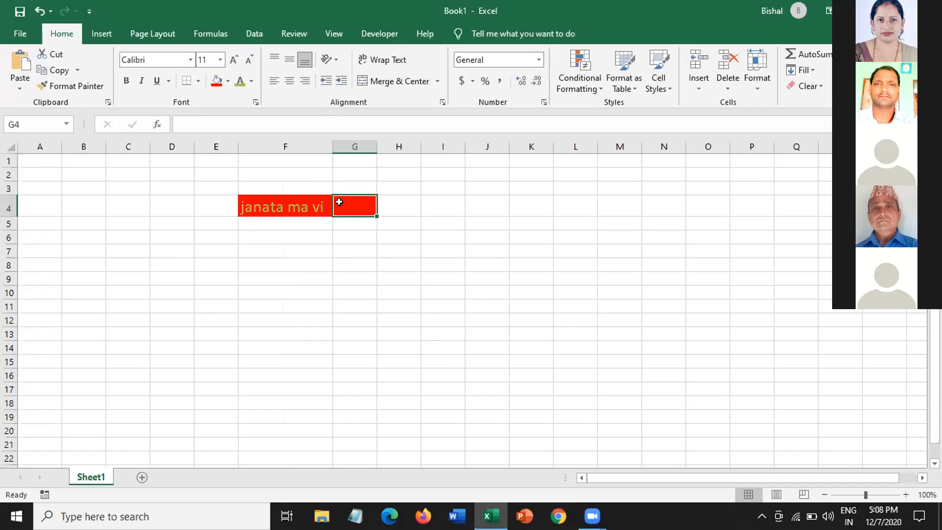
pyautogui.click(307, 231)
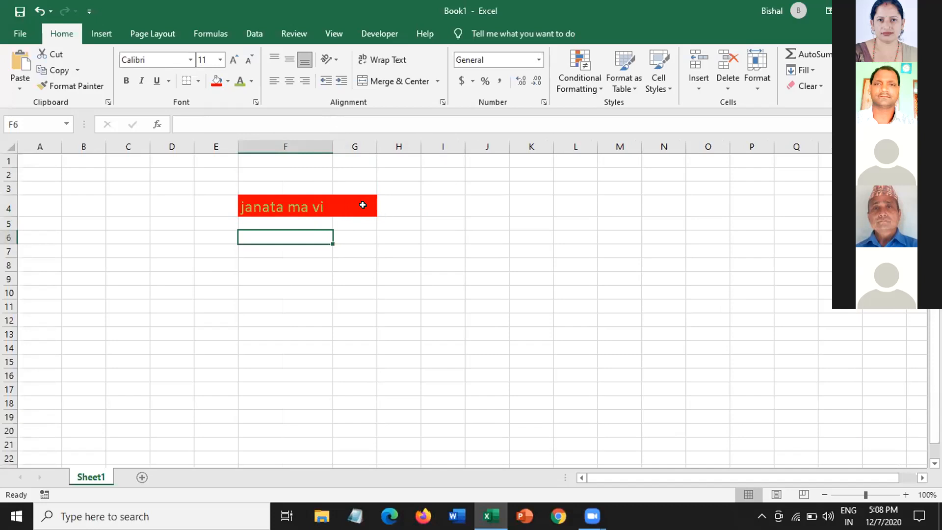
pyautogui.click(361, 205)
pyautogui.click(303, 226)
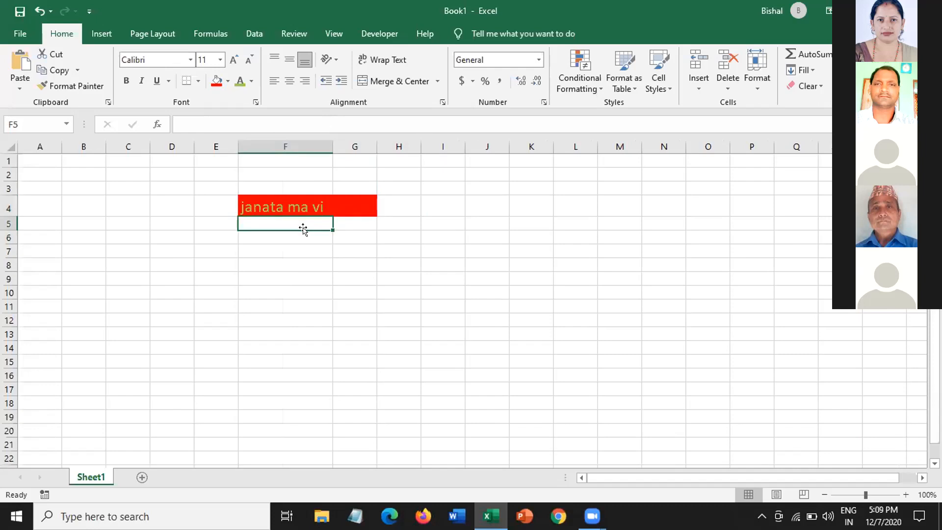
pyautogui.click(426, 196)
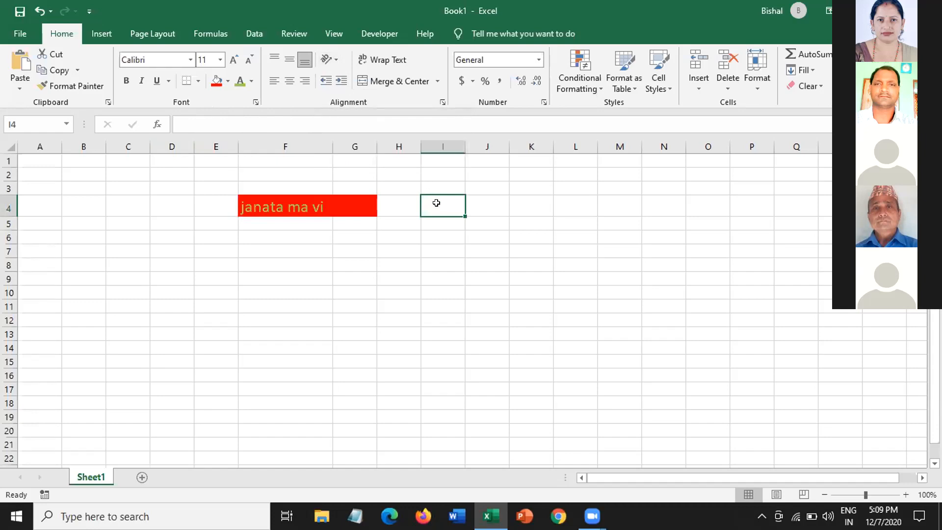
# - Enter 'science' in I4 at font size 20 and AutoFit column I to it
pyautogui.write('sc')
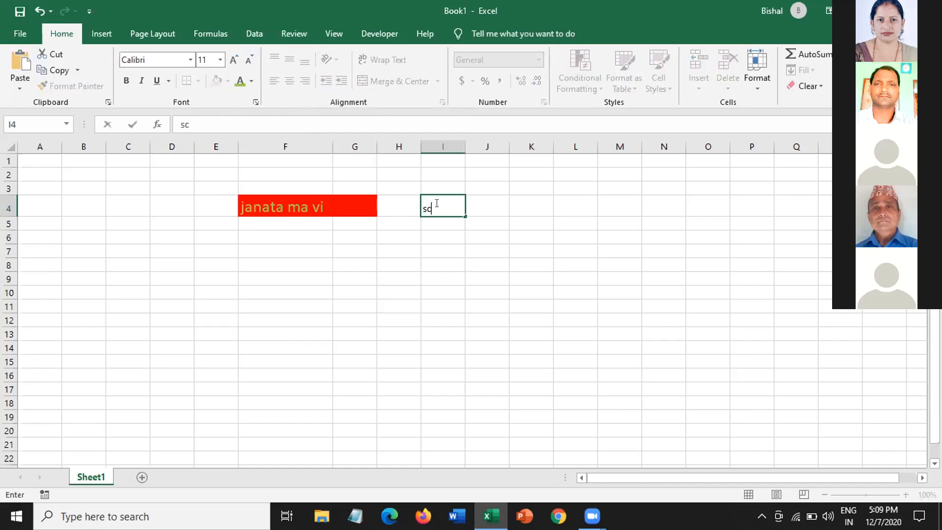
pyautogui.write('ience')
pyautogui.moveTo(453, 208); pyautogui.dragTo(419, 205)
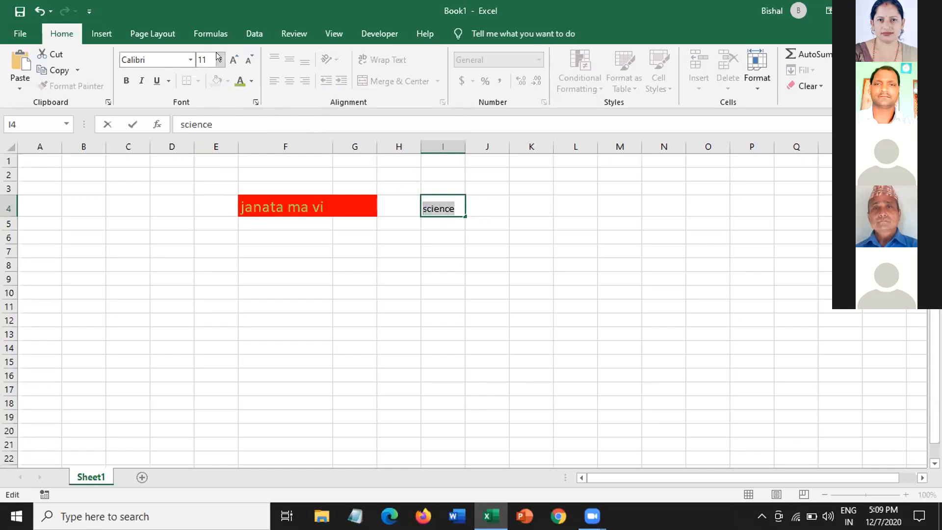
pyautogui.click(233, 59)
pyautogui.click(233, 59)
pyautogui.click(232, 58)
pyautogui.click(233, 59)
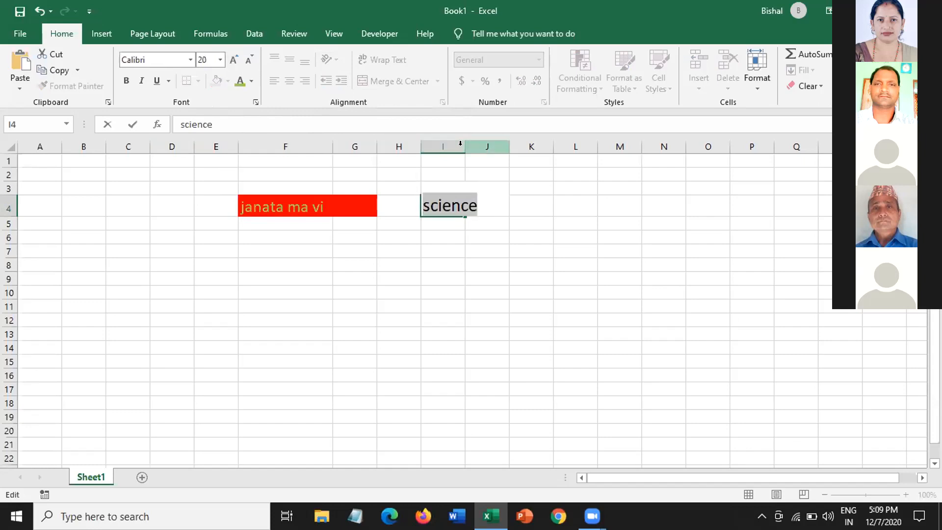
pyautogui.doubleClick(464, 146)
pyautogui.click(440, 170)
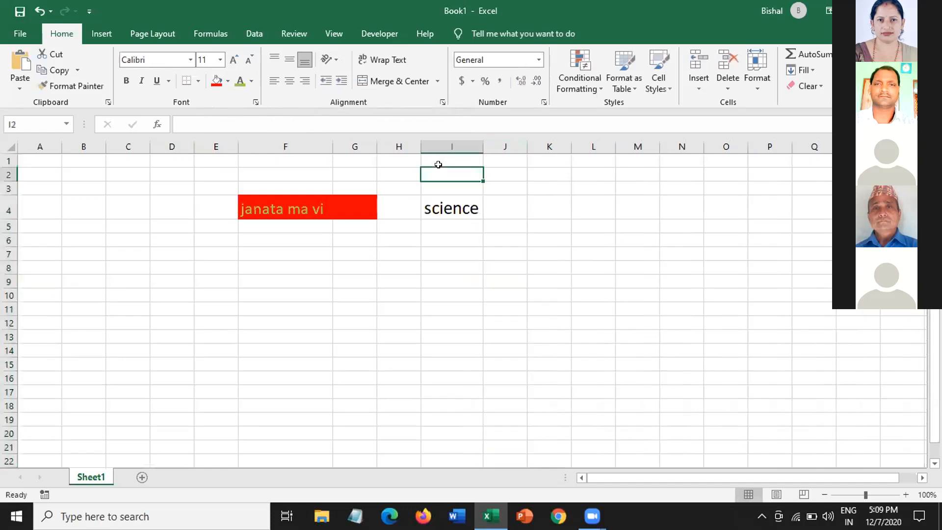
# - Apply Rotate Text Down to 'science' in I4 so it reads downward
pyautogui.click(331, 54)
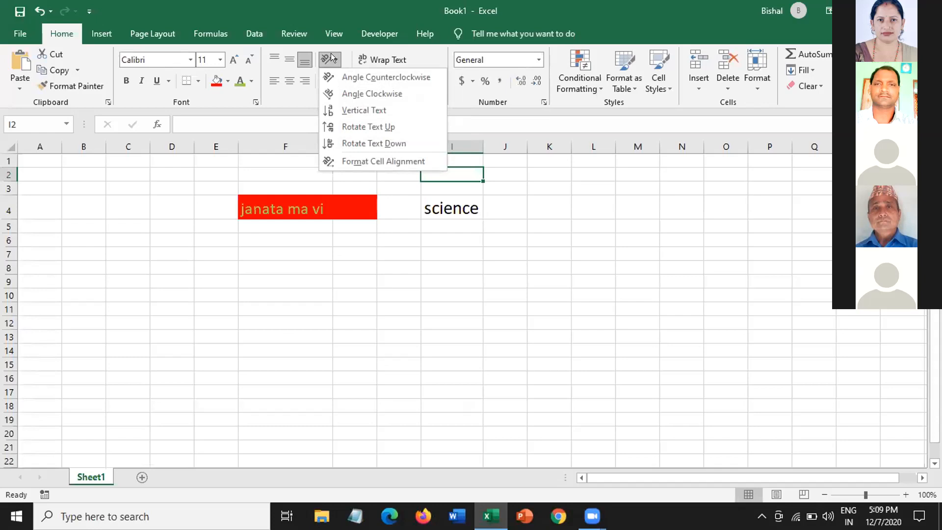
pyautogui.click(483, 205)
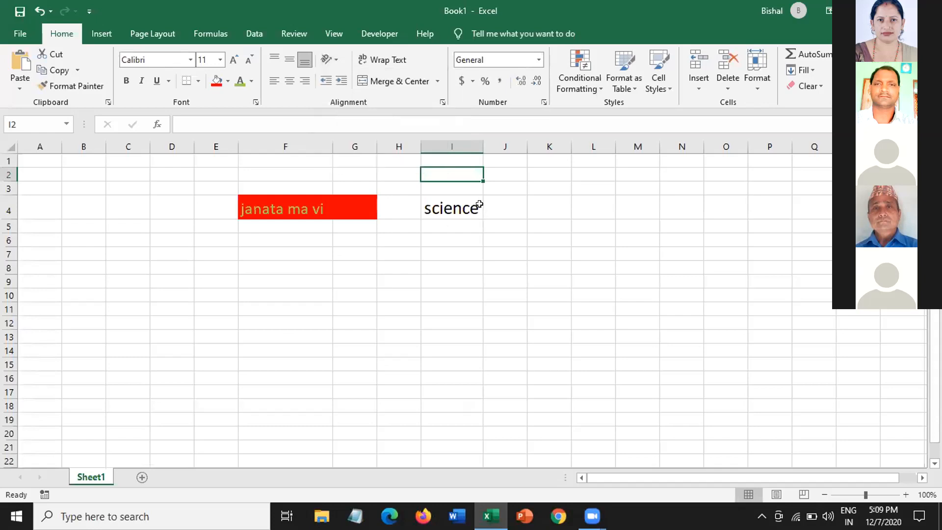
pyautogui.click(472, 204)
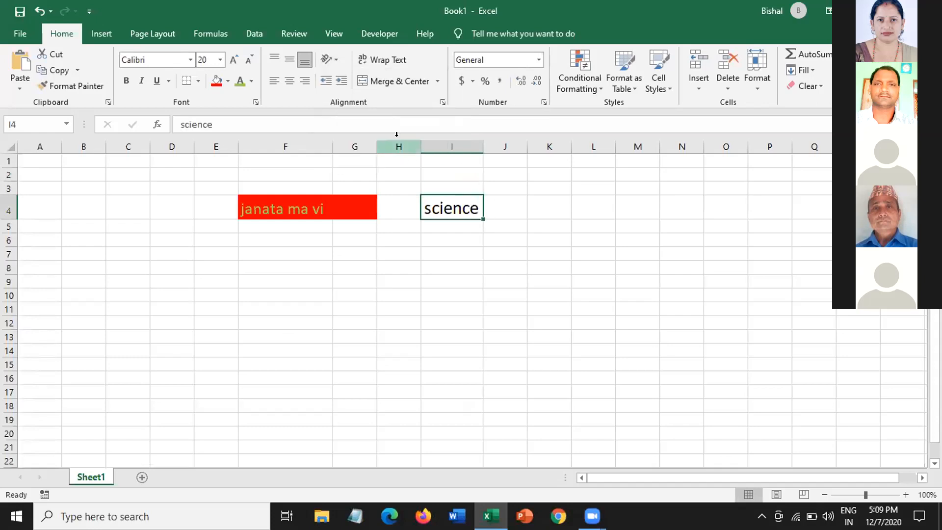
pyautogui.click(329, 55)
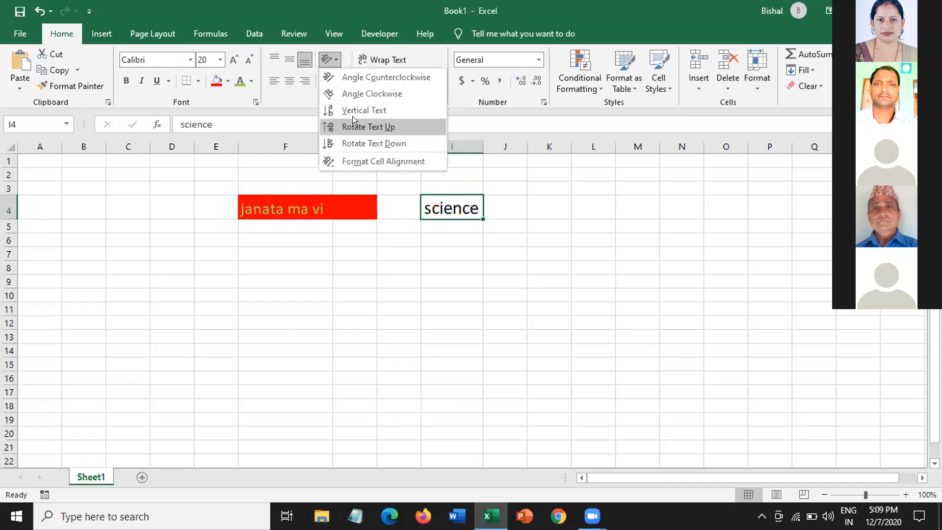
pyautogui.click(359, 139)
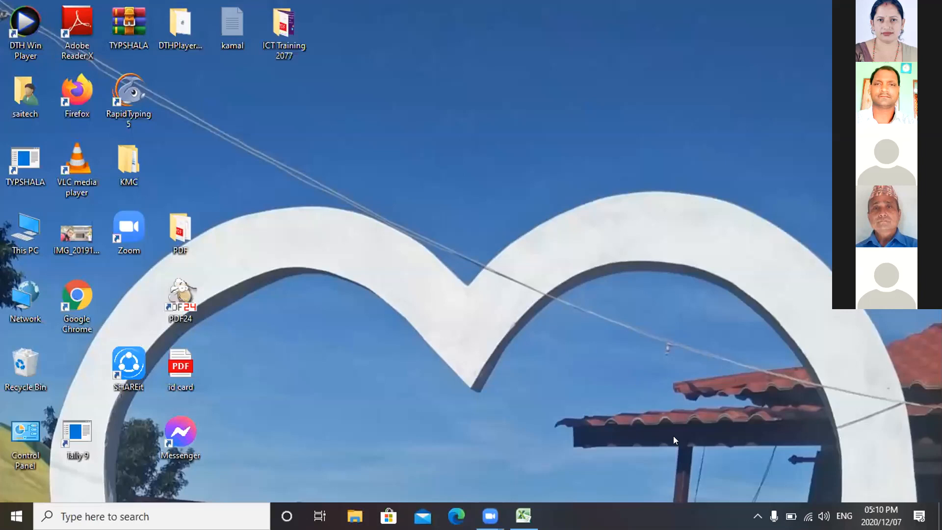
# - Restore the minimized Book1 Excel window from the taskbar
pyautogui.click(523, 515)
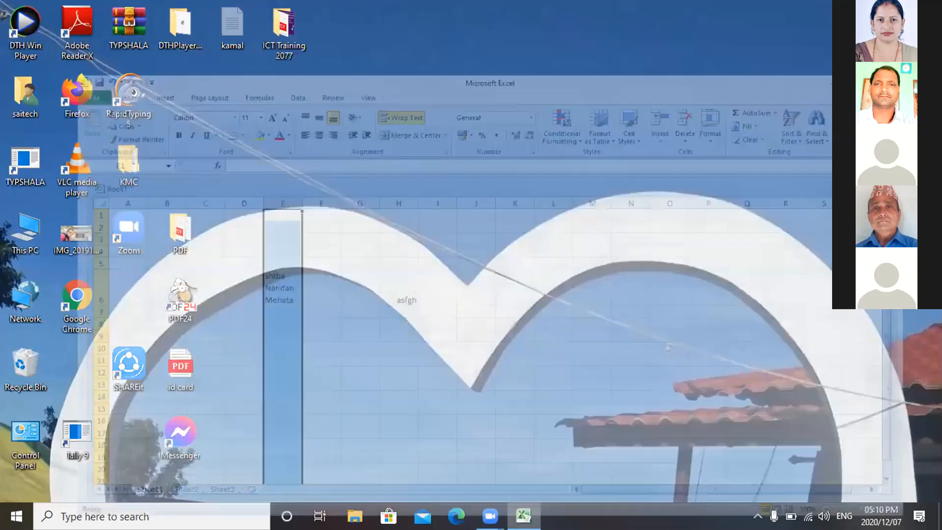
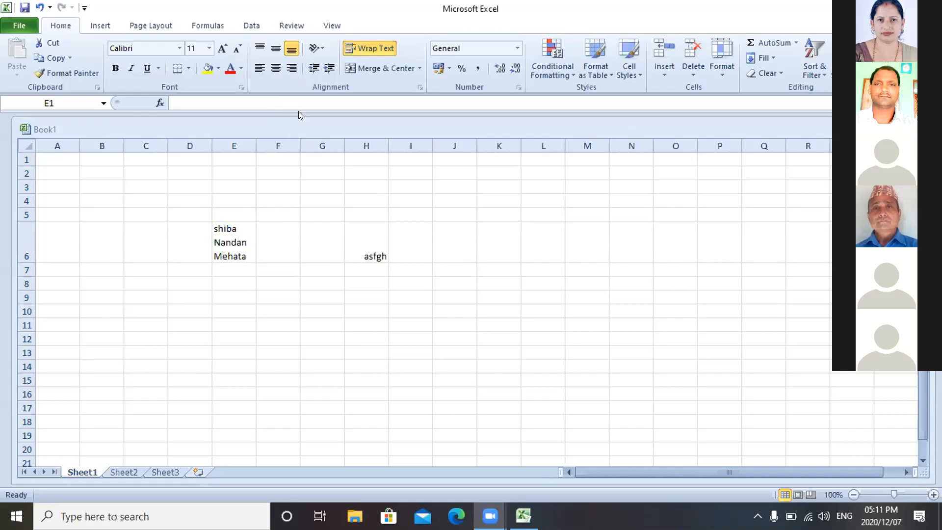
# - Enter a short partial name in G6 and a full three-word name in G12
pyautogui.hotkey('ctrl', 'space')
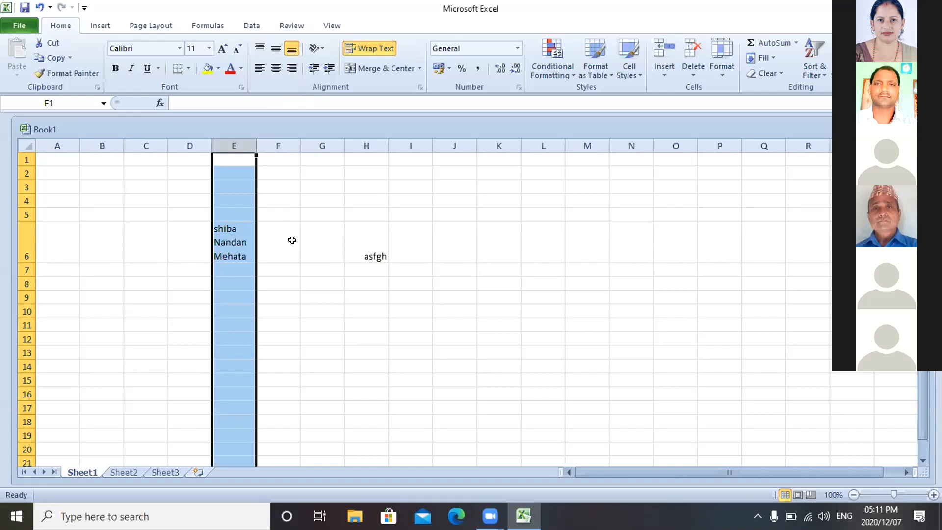
pyautogui.click(312, 239)
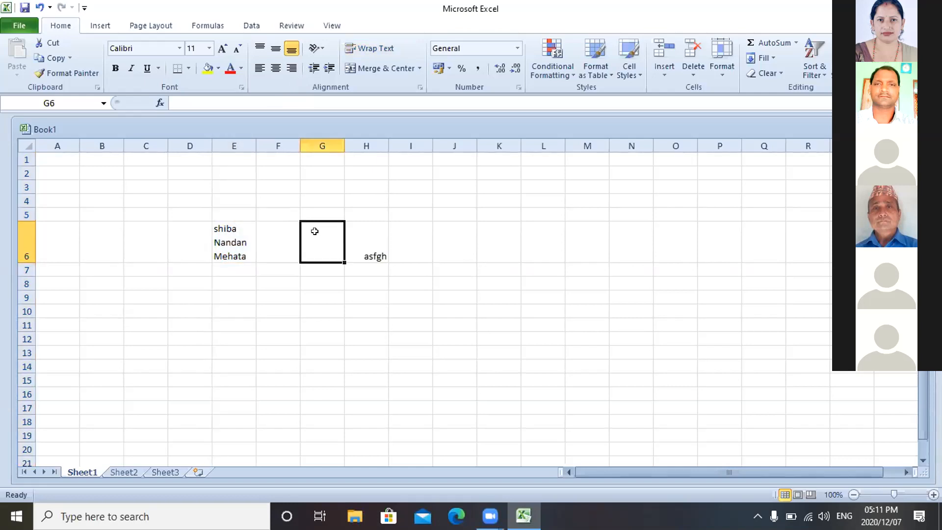
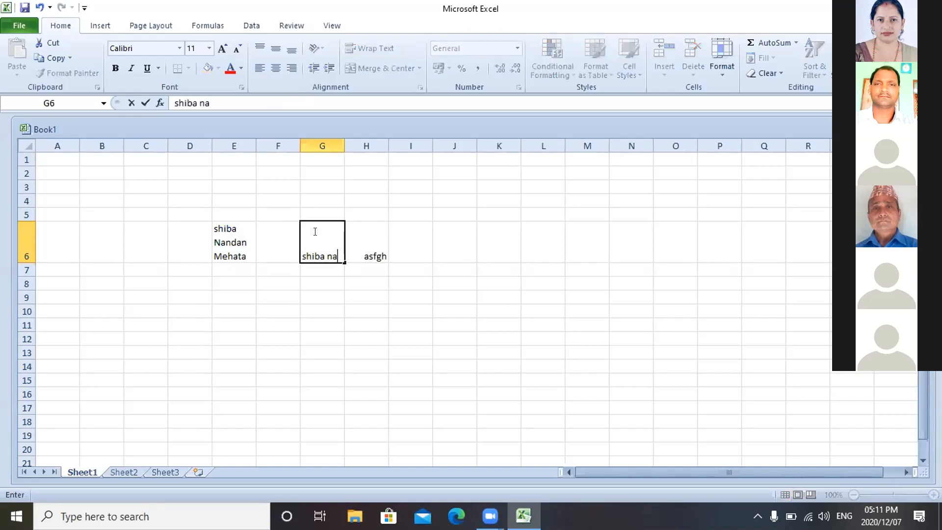
pyautogui.click(331, 335)
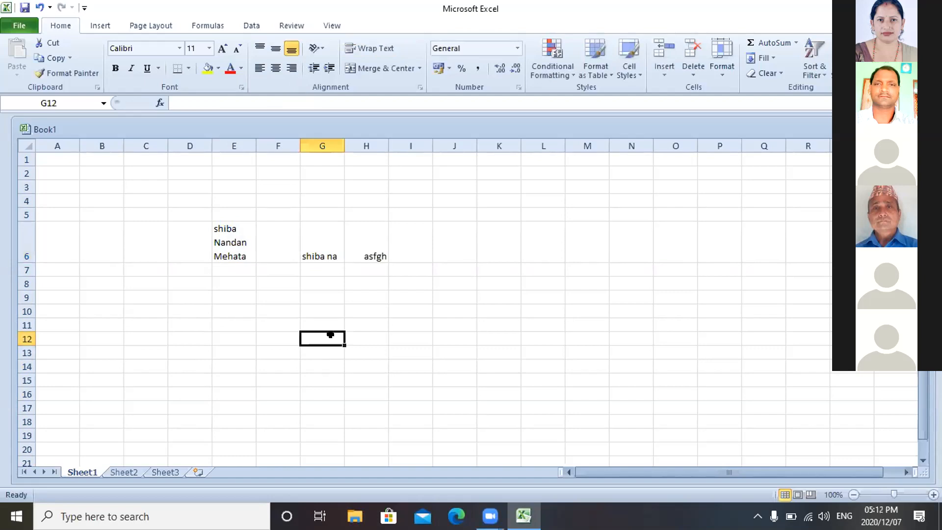
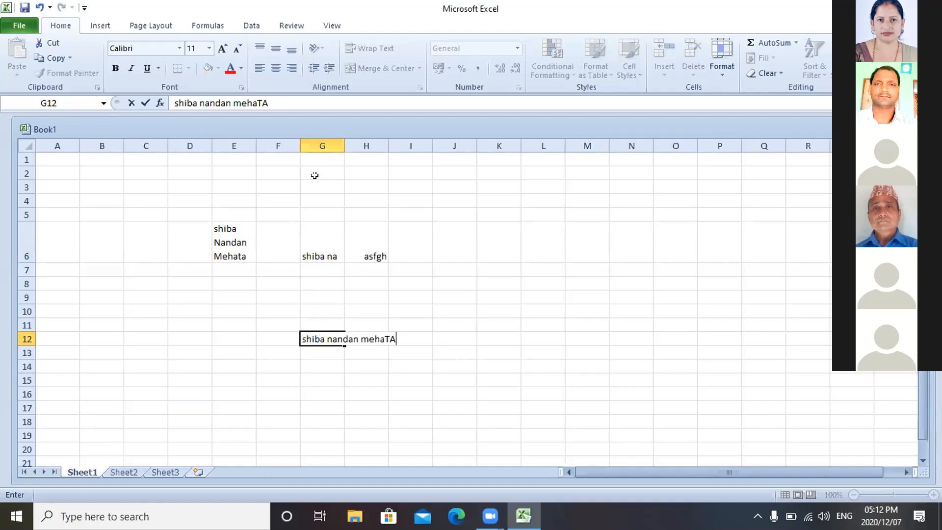
pyautogui.click(320, 134)
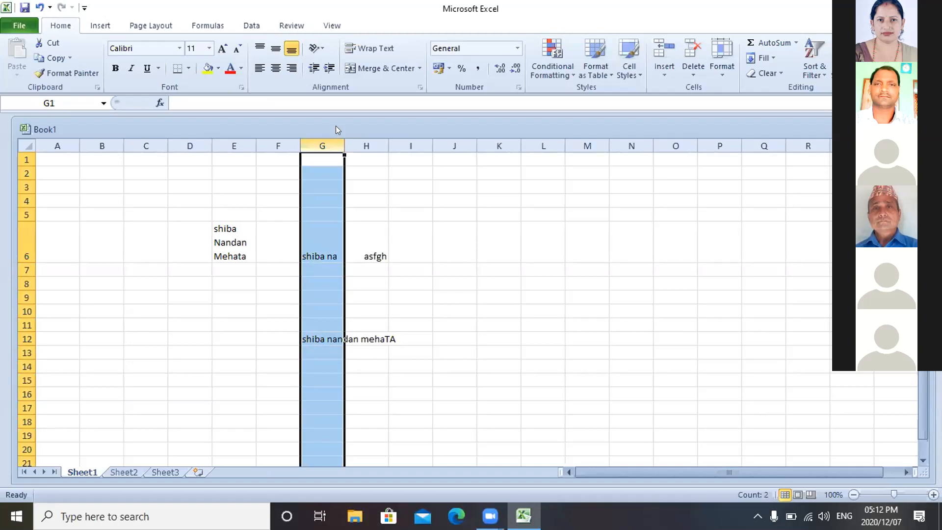
# - Apply Wrap Text to column G so the full name in G12 sits on three lines
pyautogui.click(366, 47)
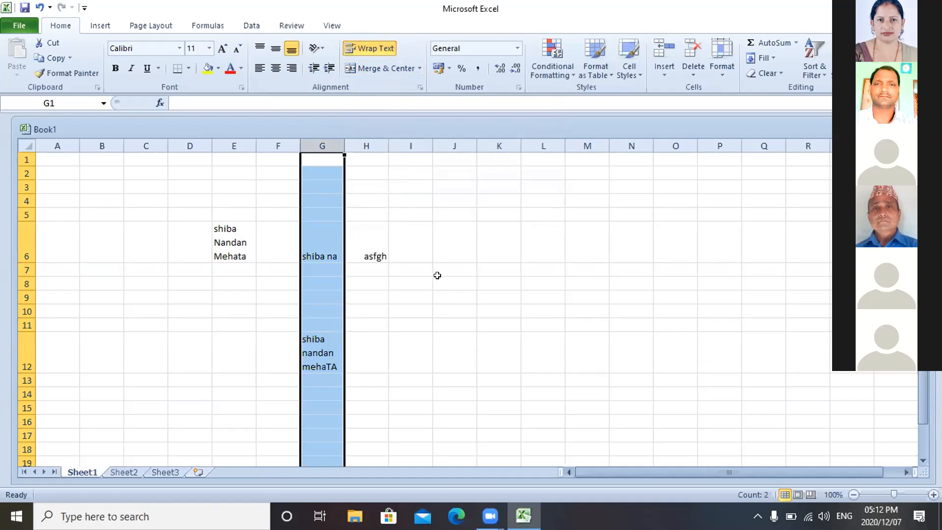
pyautogui.click(446, 249)
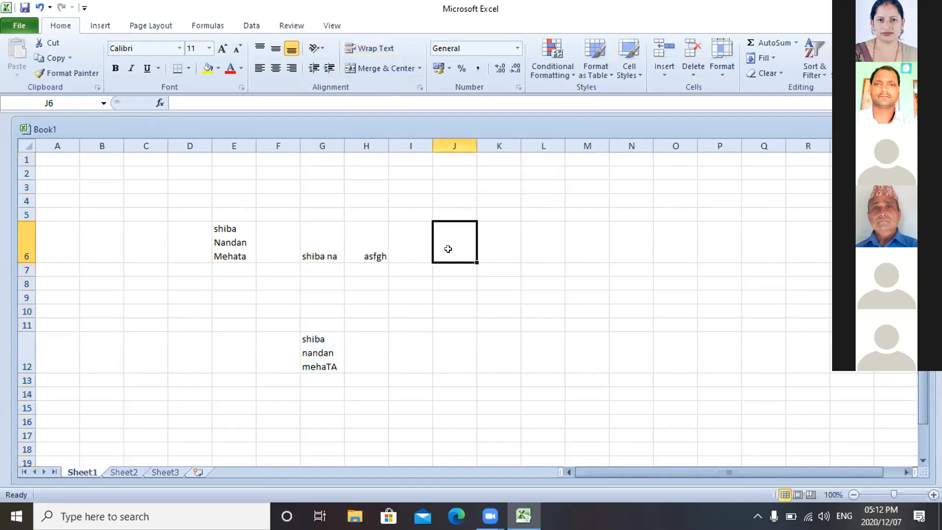
pyautogui.click(492, 294)
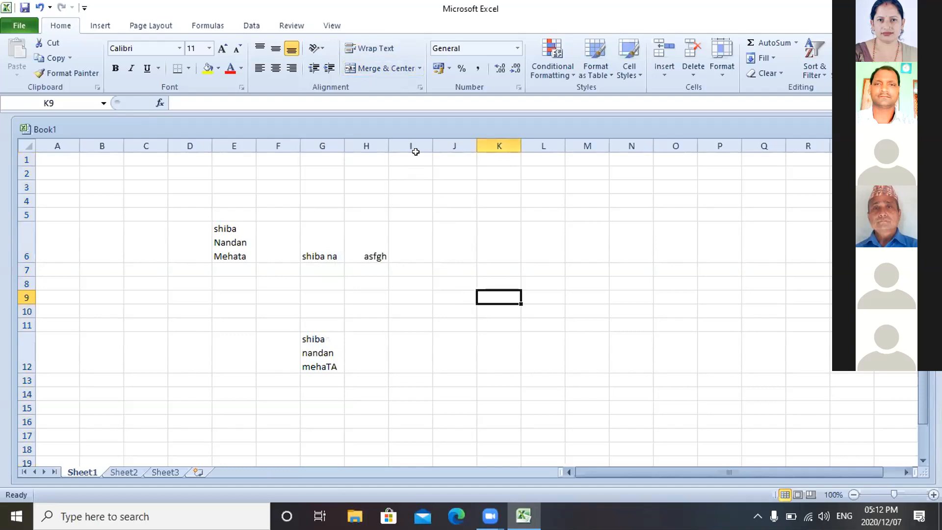
# - Turn on Shrink to fit for cell K9 in the Format Cells alignment settings
pyautogui.click(419, 83)
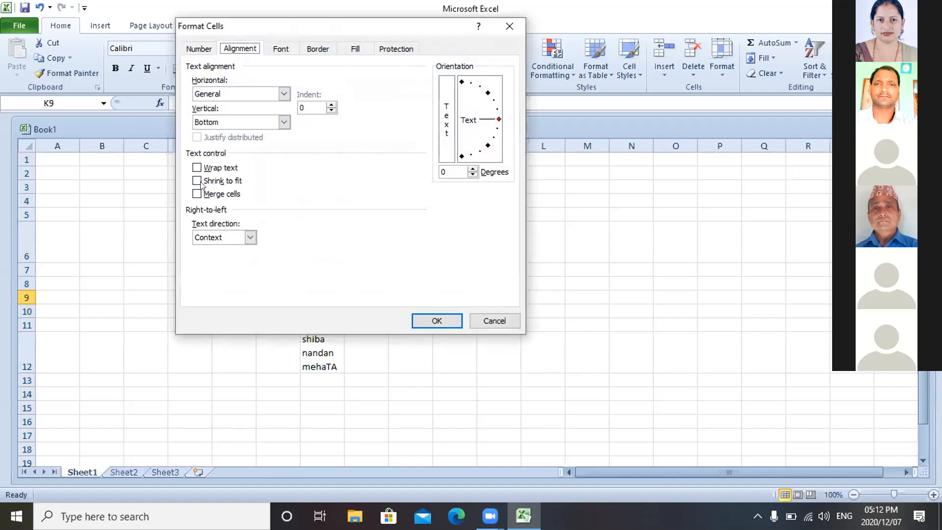
pyautogui.click(196, 181)
pyautogui.click(431, 318)
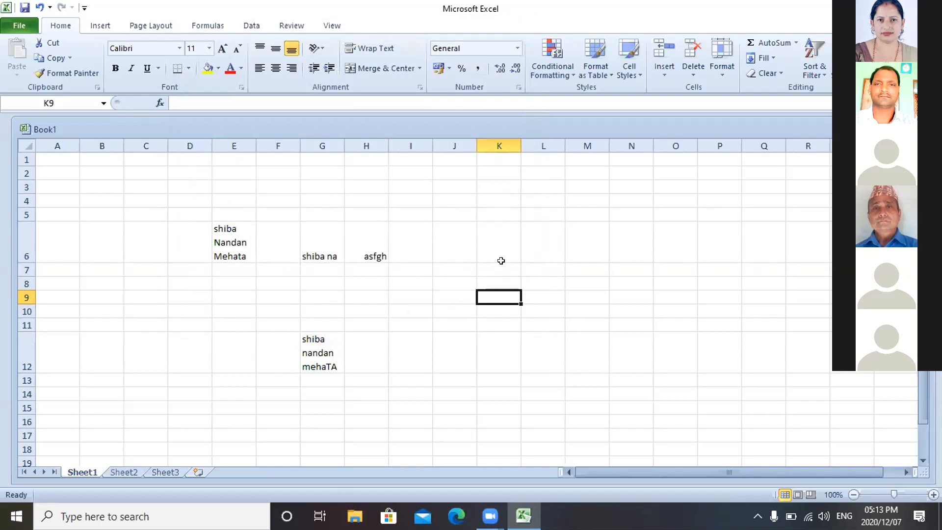
# - Type 'Shree Laxmi ni ma' into K9, correcting a stray letter along the way
pyautogui.doubleClick(490, 294)
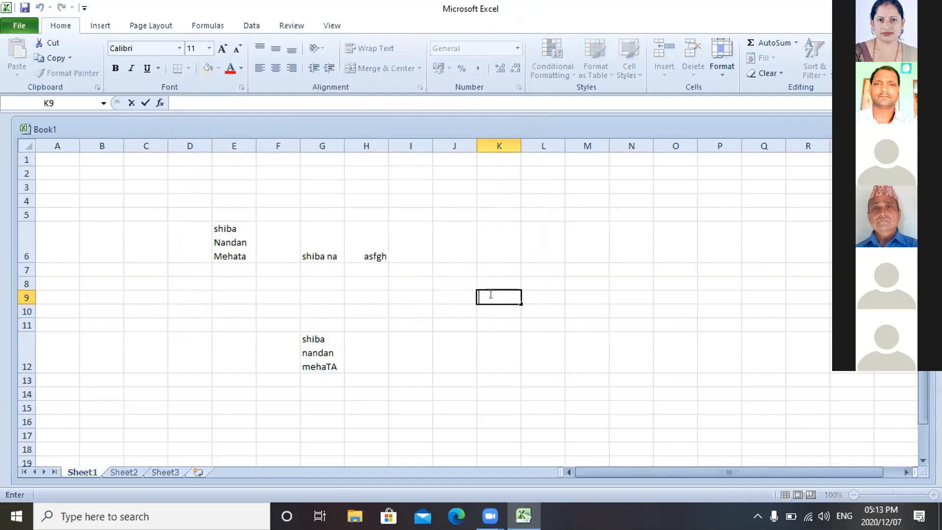
pyautogui.write('sHREE s')
pyautogui.press('BackSpace')
pyautogui.write('Laxmi n')
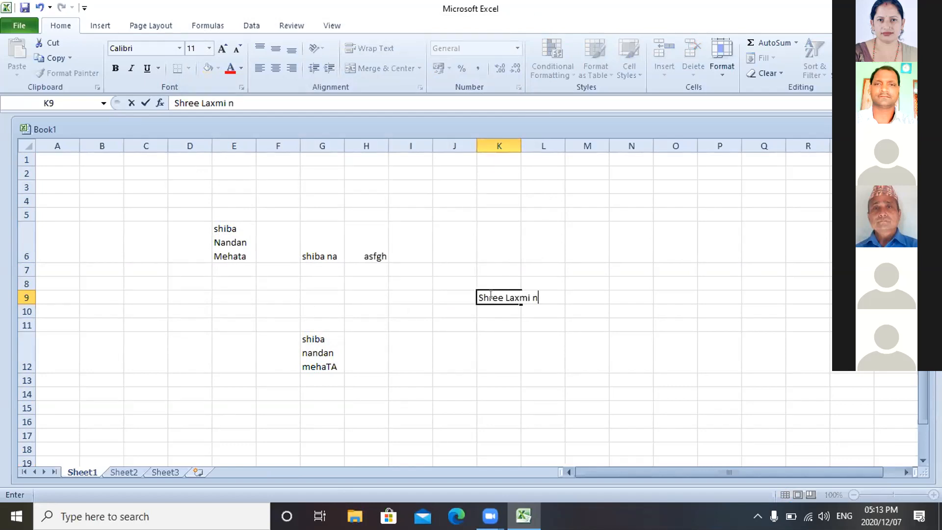
pyautogui.write('i ma')
pyautogui.click(501, 294)
pyautogui.doubleClick(518, 296)
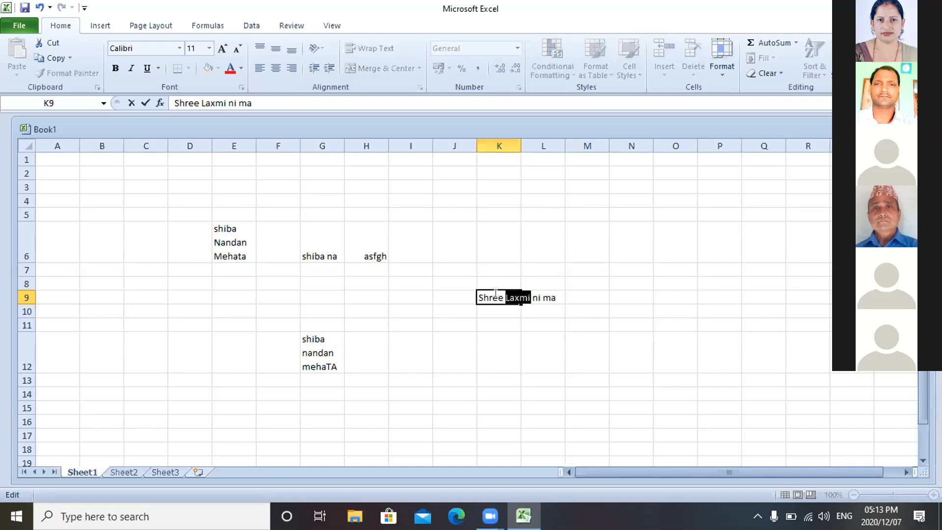
pyautogui.click(496, 294)
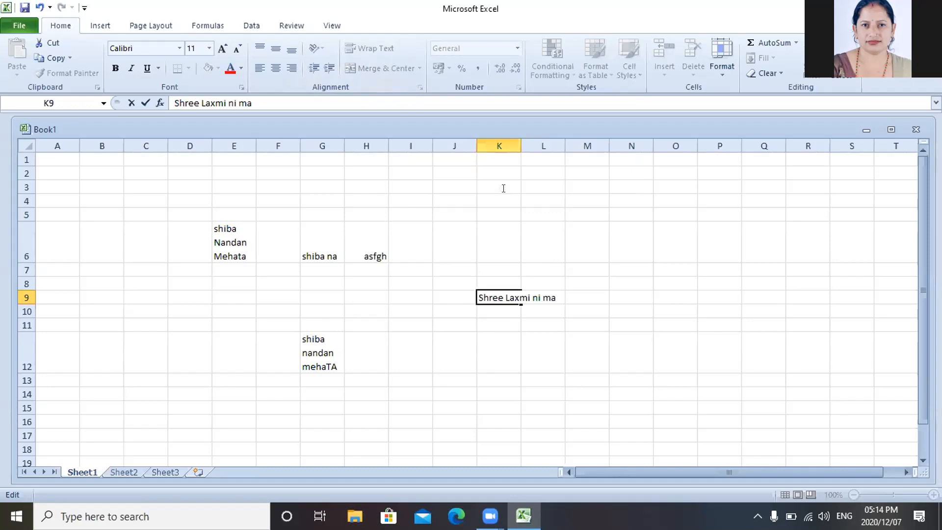
# - Commit K9's text so it shrinks to fit, then enter 'Morang' in N8
pyautogui.click(446, 285)
pyautogui.moveTo(446, 285); pyautogui.dragTo(591, 248)
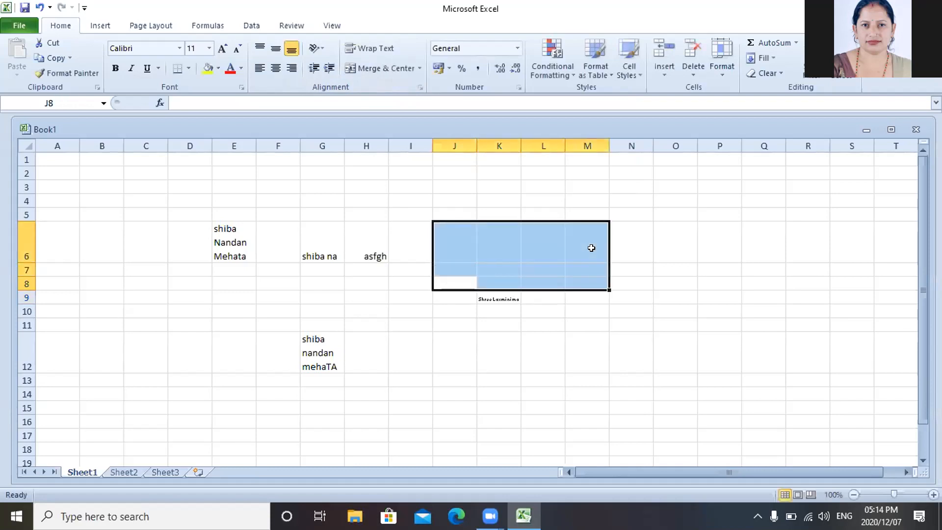
pyautogui.click(634, 281)
pyautogui.doubleClick(636, 276)
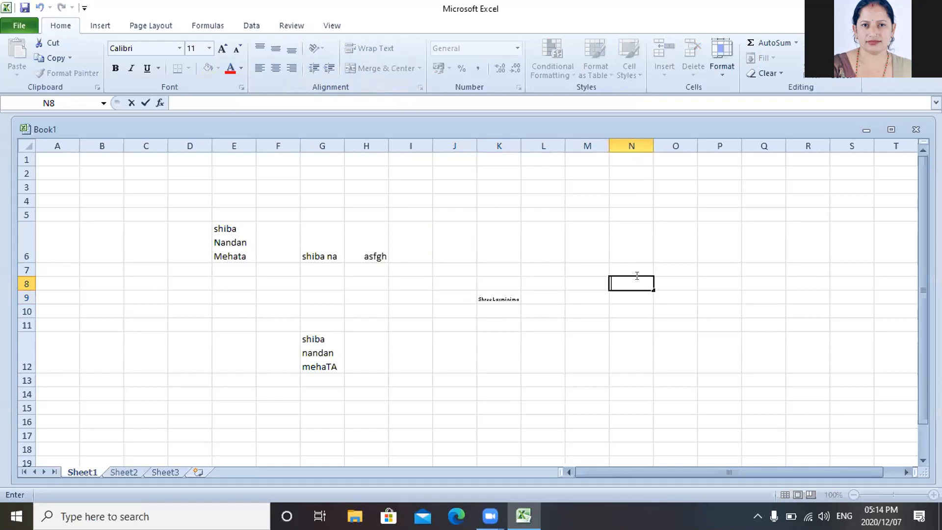
pyautogui.write('Morang')
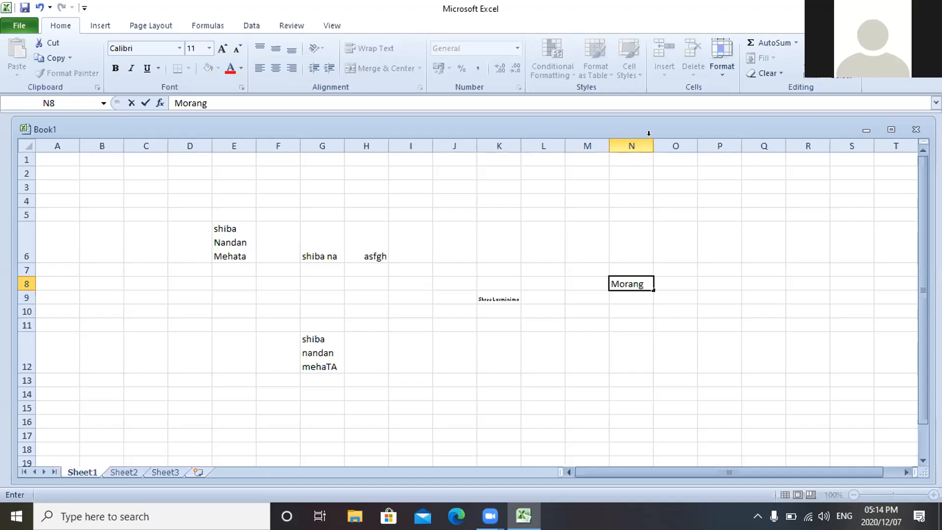
pyautogui.click(676, 187)
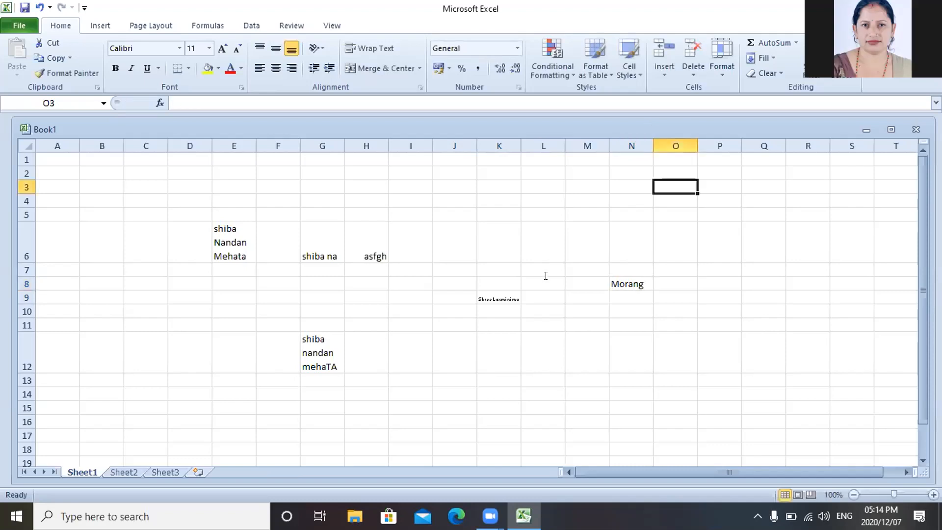
# - Extend N8's entry to 'Morang,Nepal', fixing a mistyped semicolon
pyautogui.click(543, 214)
pyautogui.doubleClick(543, 283)
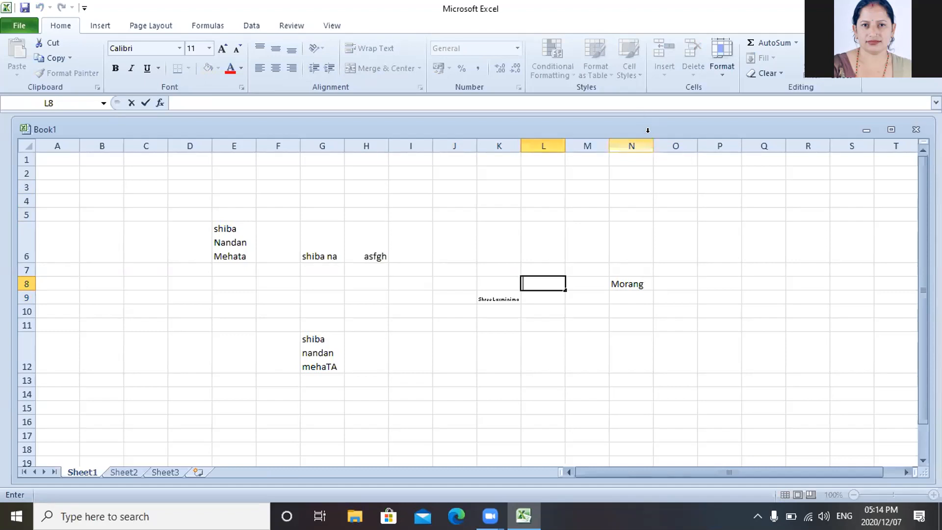
pyautogui.click(702, 227)
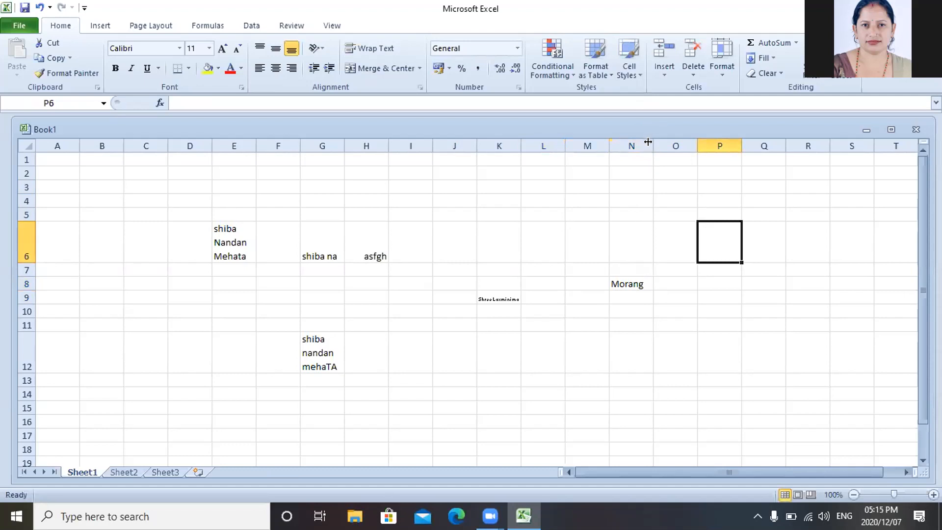
pyautogui.click(679, 303)
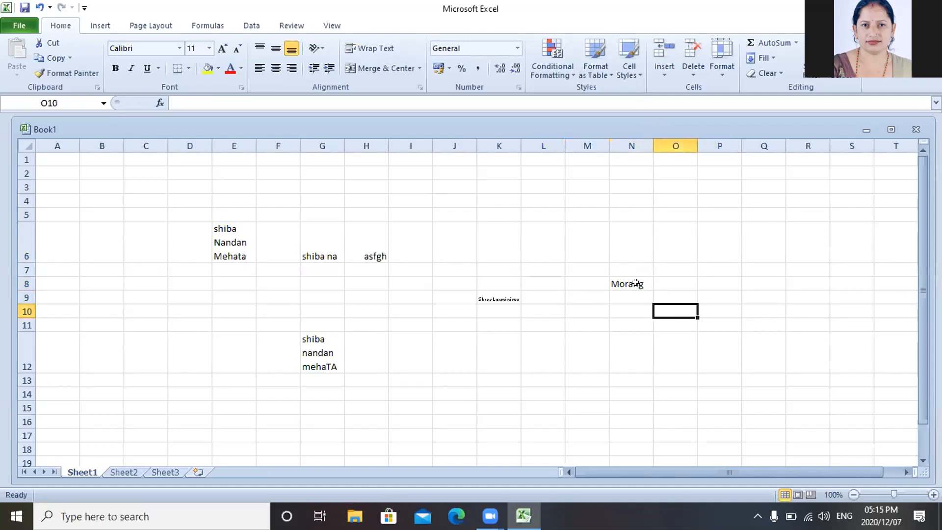
pyautogui.doubleClick(637, 282)
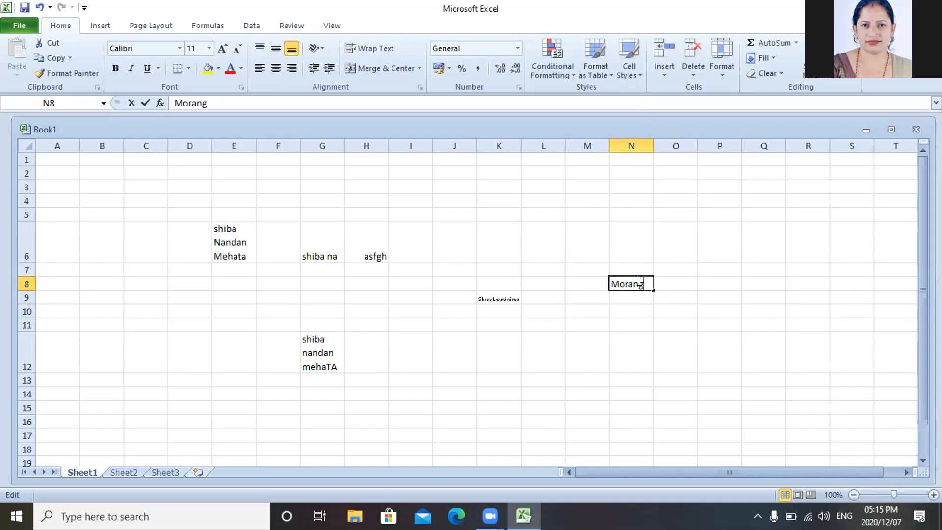
pyautogui.write(',')
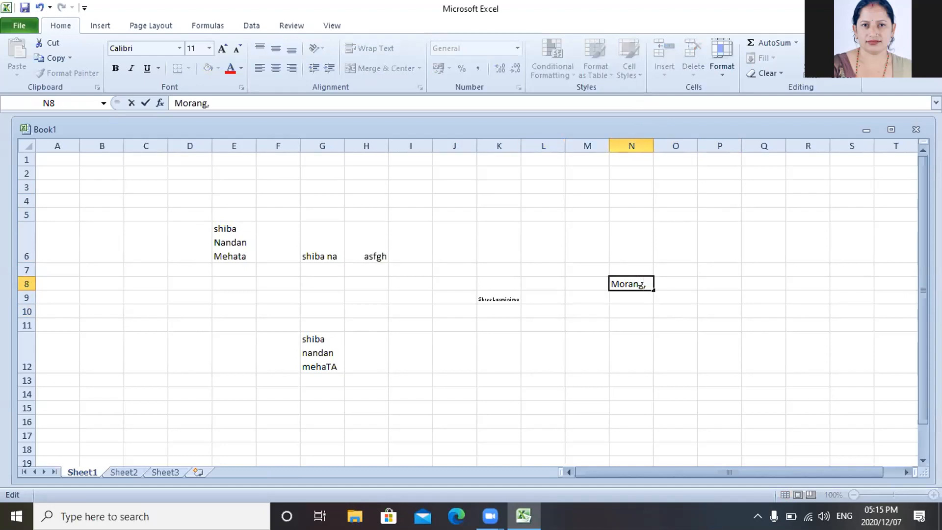
pyautogui.write('Nepa;')
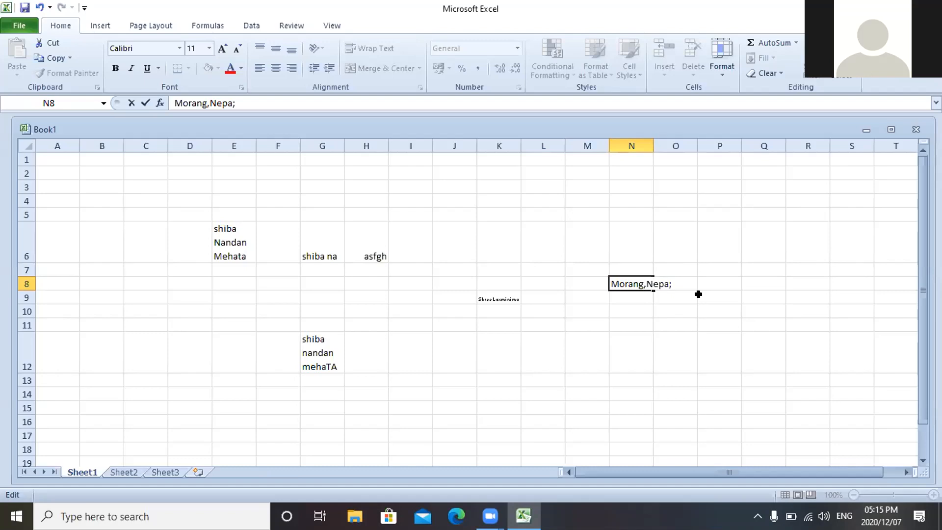
pyautogui.press('BackSpace')
pyautogui.write('l')
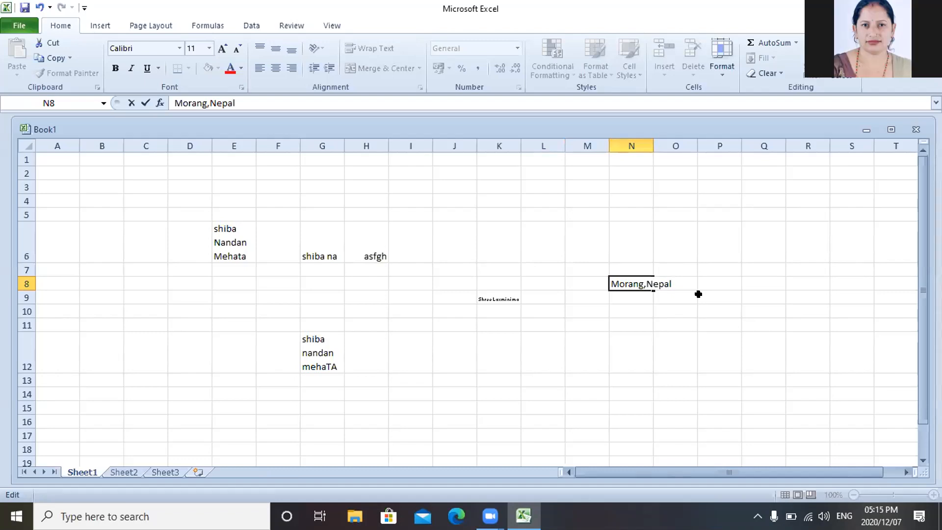
pyautogui.click(719, 295)
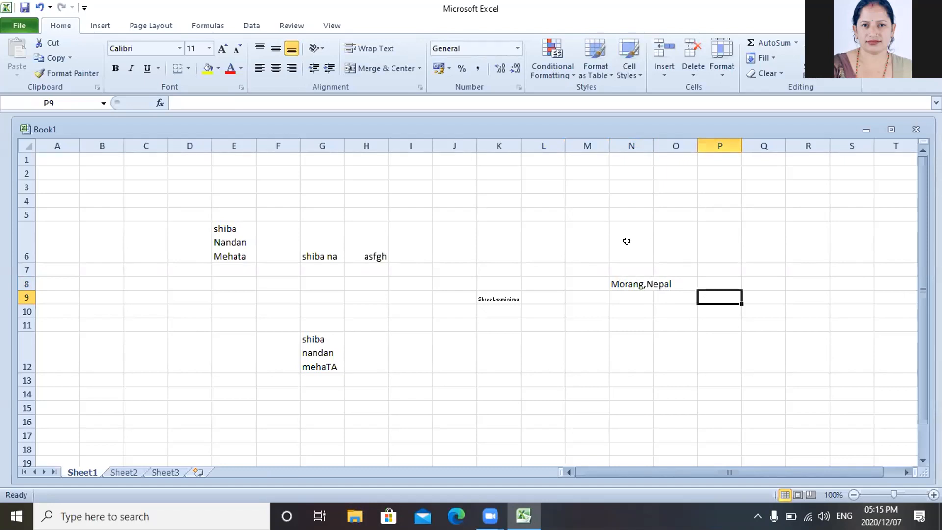
# - Apply Shrink to fit to N8 so 'Morang,Nepal' fits inside its cell
pyautogui.click(637, 283)
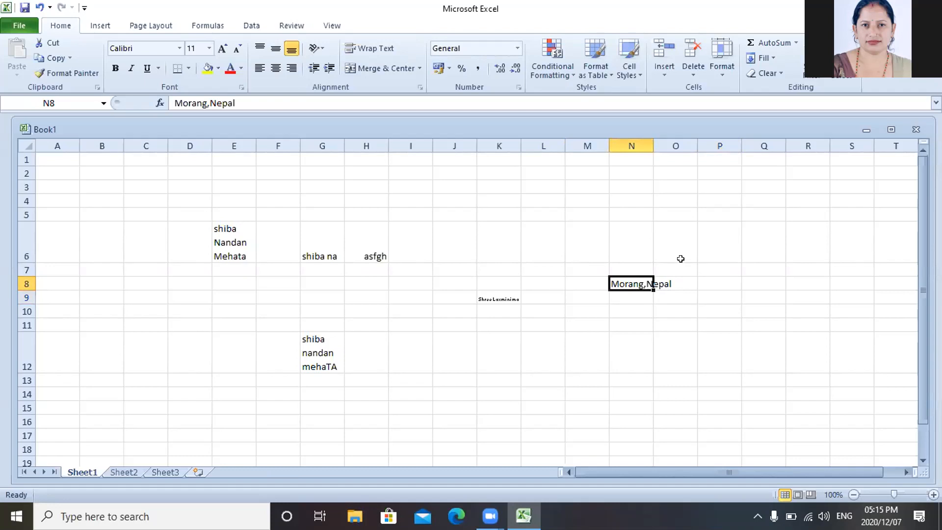
pyautogui.click(680, 258)
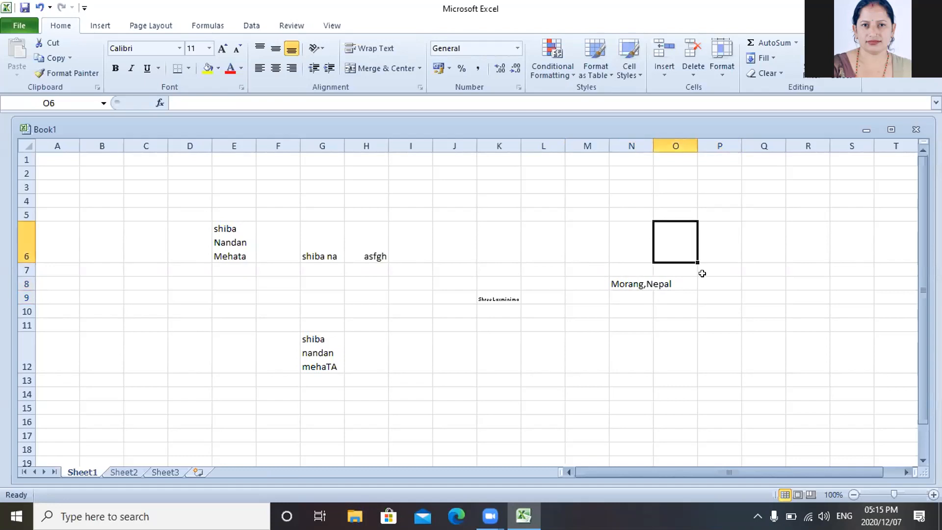
pyautogui.click(702, 282)
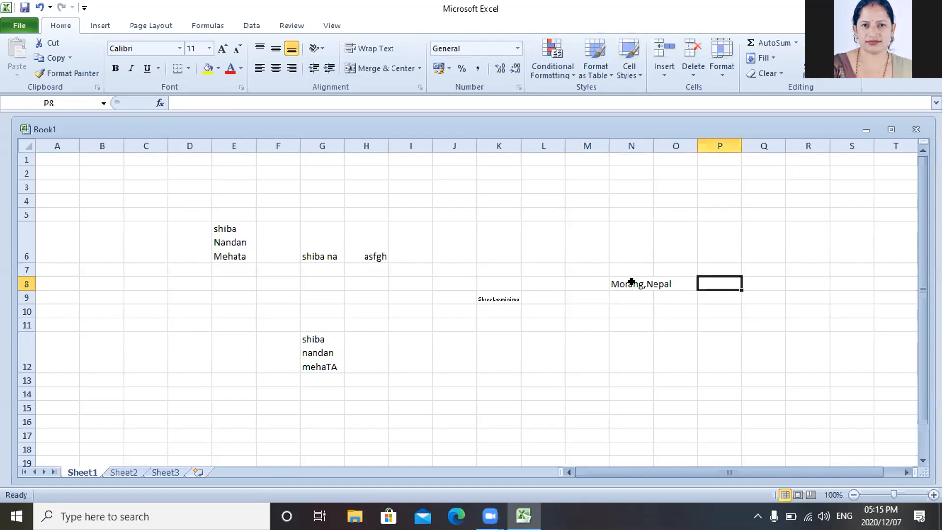
pyautogui.click(631, 281)
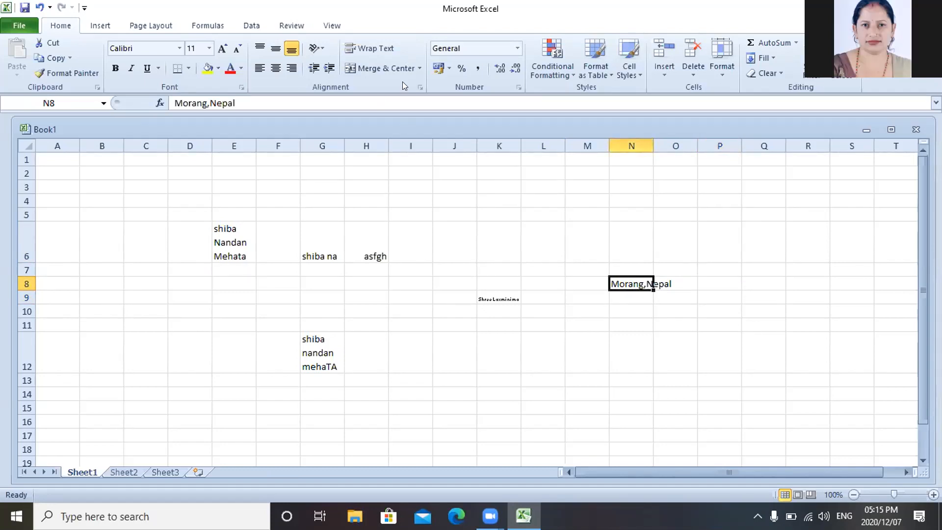
pyautogui.click(420, 87)
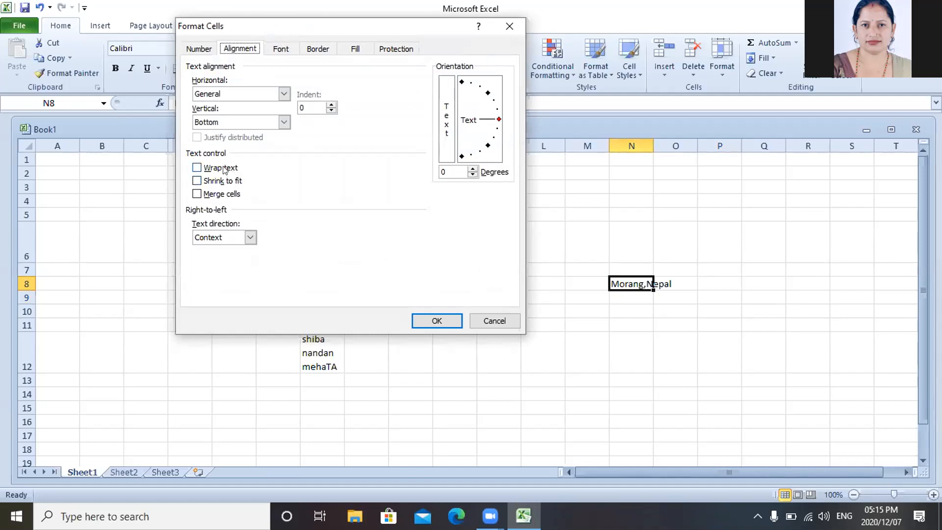
pyautogui.click(196, 181)
pyautogui.click(196, 181)
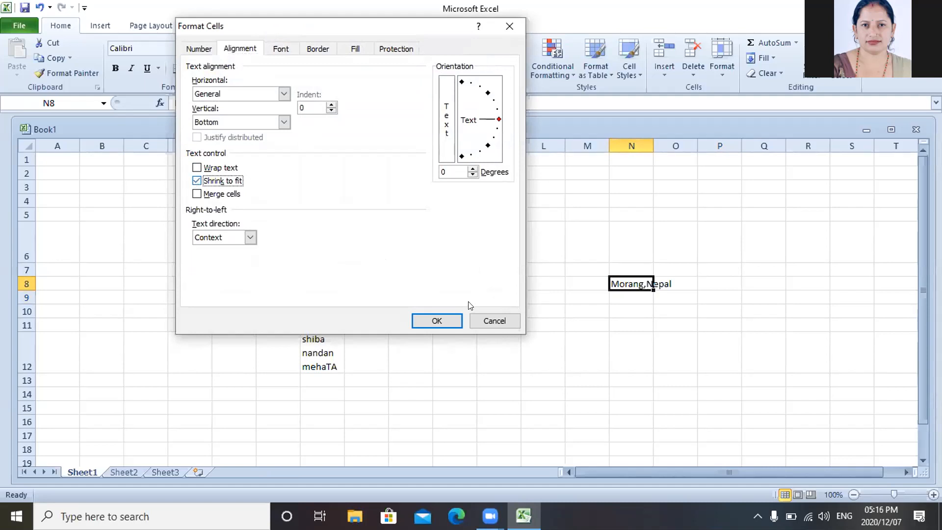
pyautogui.click(436, 320)
pyautogui.click(436, 322)
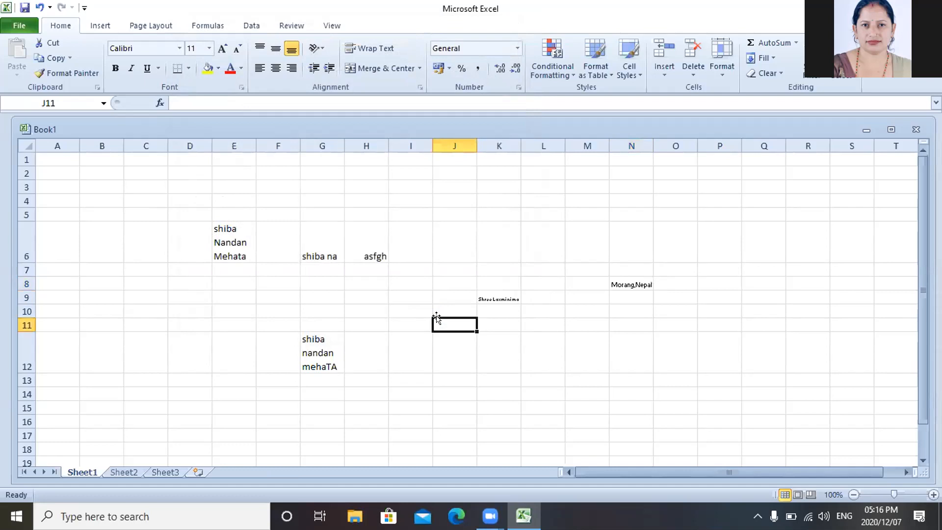
pyautogui.click(689, 284)
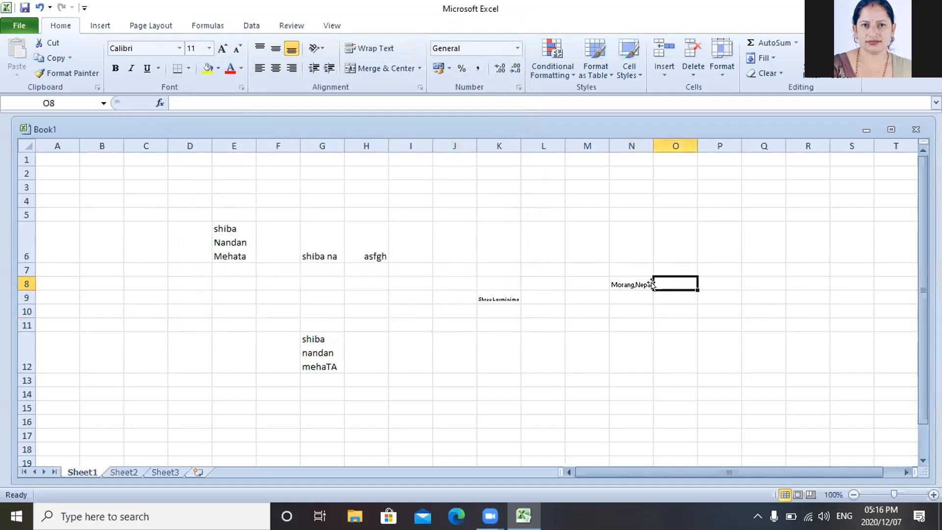
# - Open and then close the Zoom meeting's More options list
pyautogui.click(633, 283)
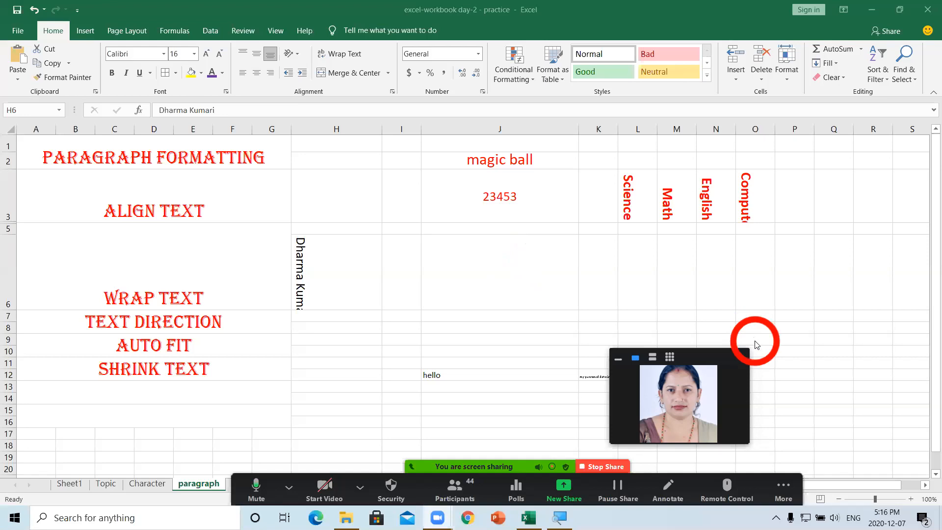
pyautogui.click(782, 488)
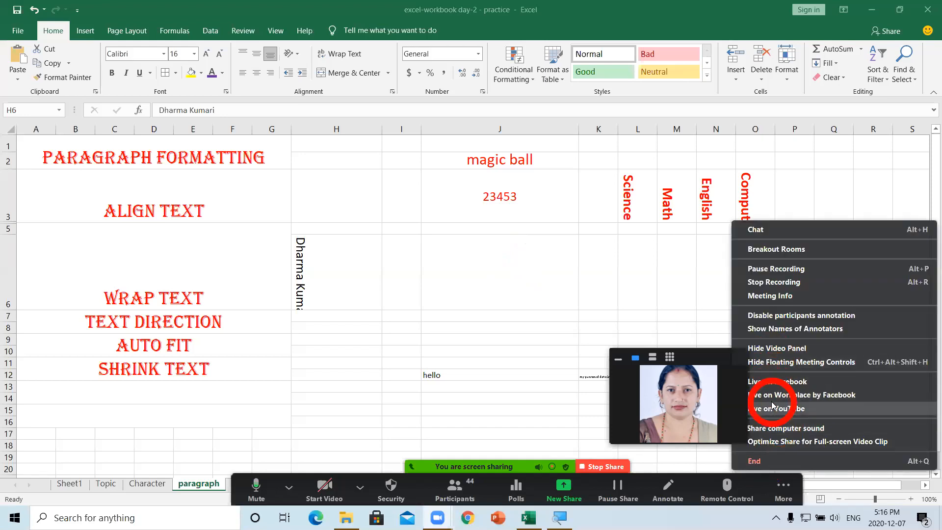
pyautogui.click(689, 384)
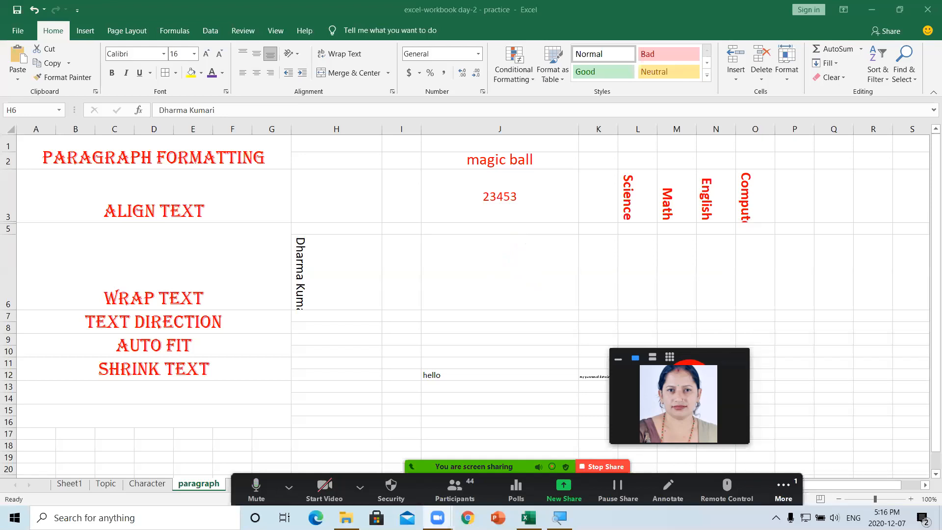
pyautogui.click(775, 474)
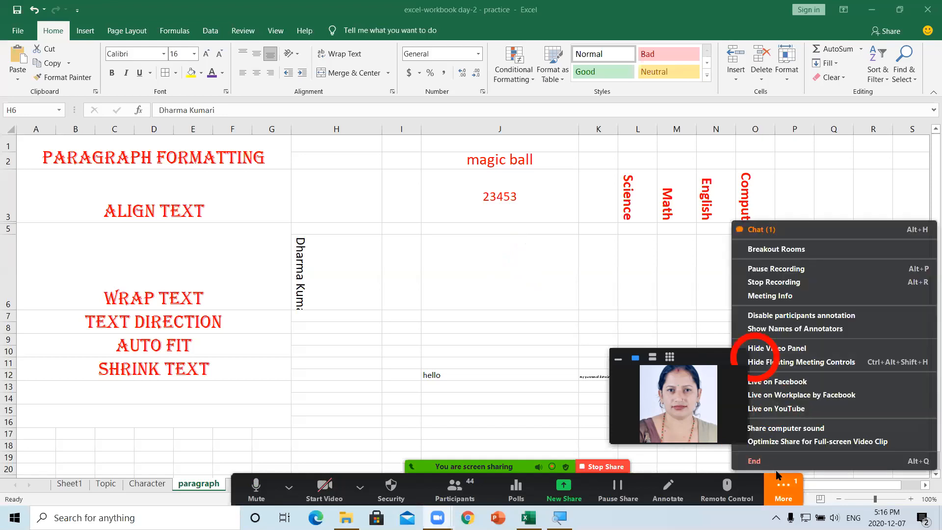
pyautogui.click(755, 230)
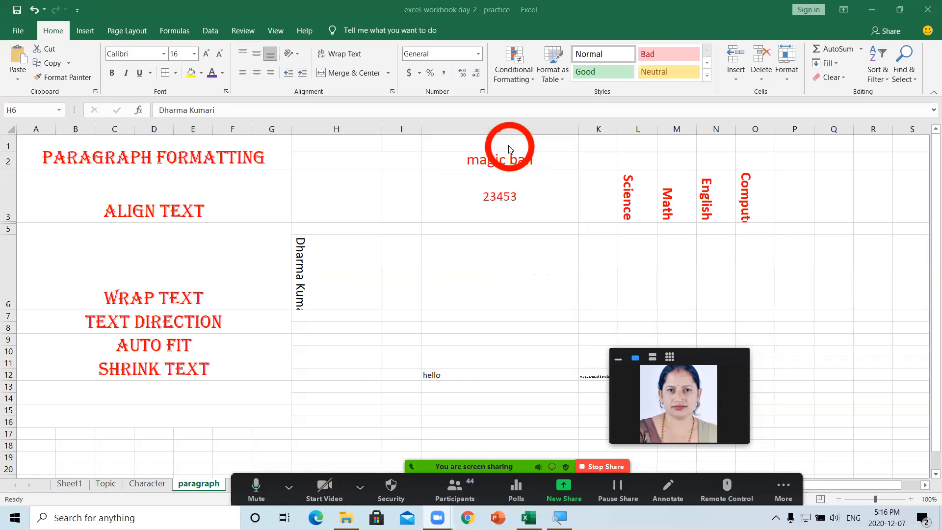
pyautogui.click(508, 145)
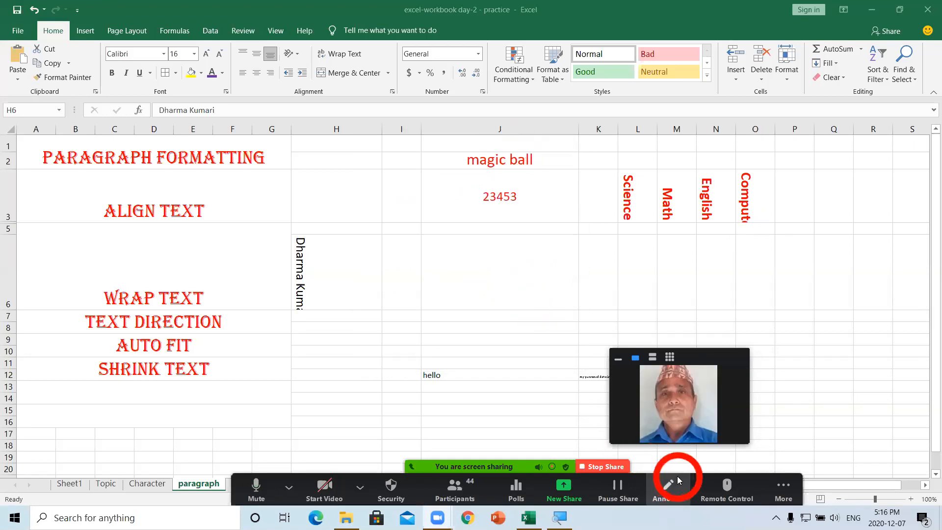
pyautogui.click(768, 477)
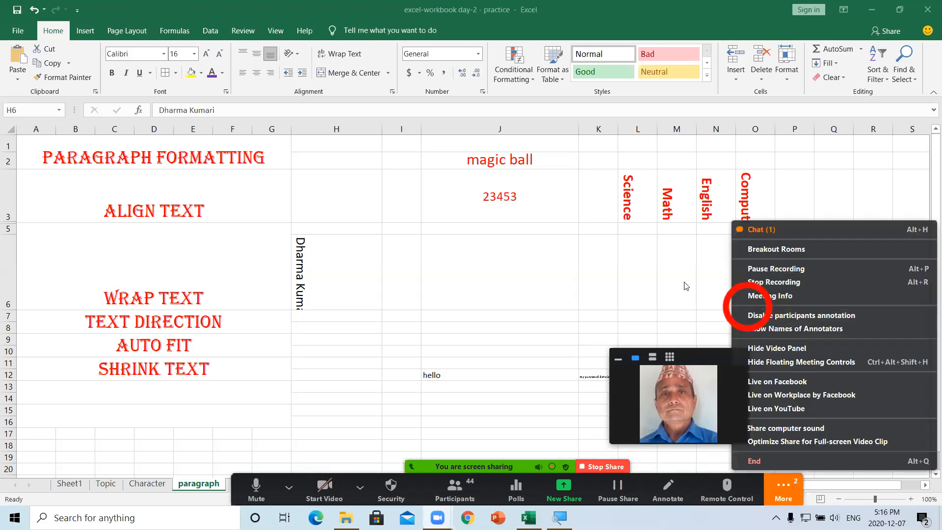
pyautogui.click(685, 285)
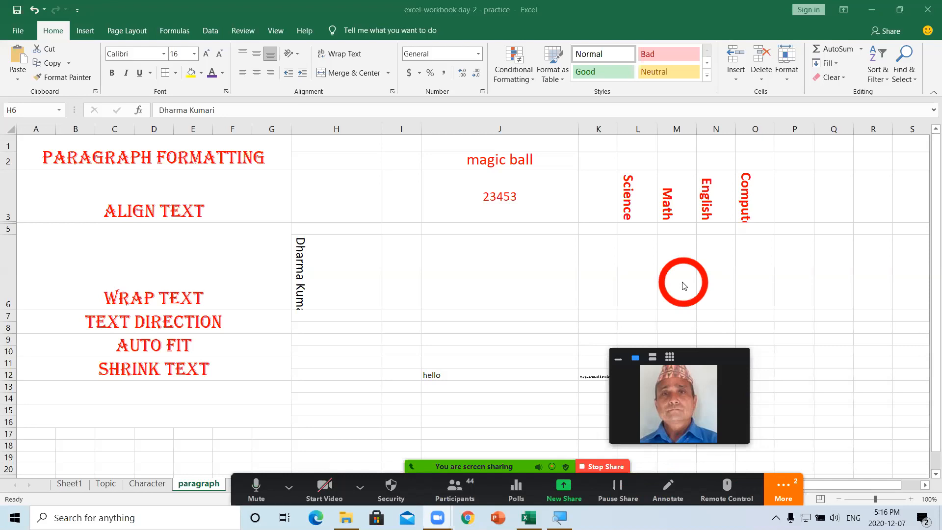
pyautogui.click(777, 480)
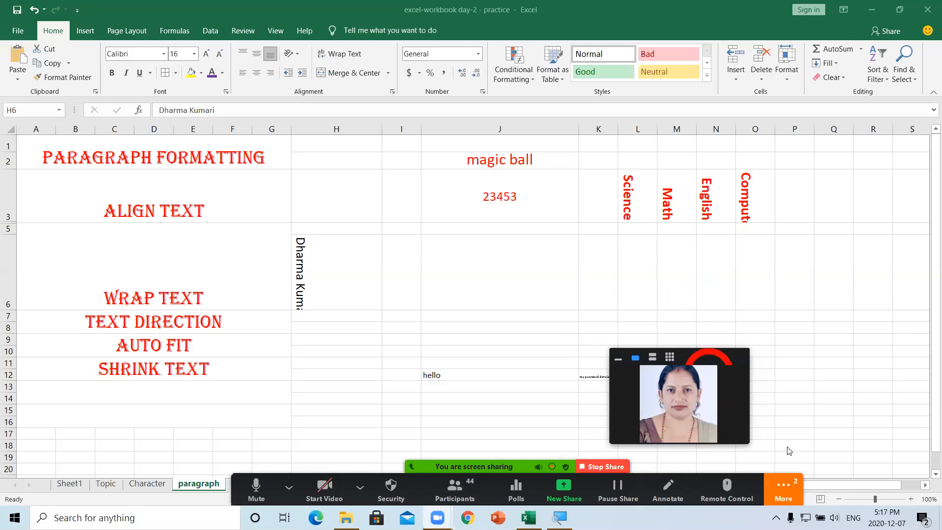
pyautogui.click(607, 458)
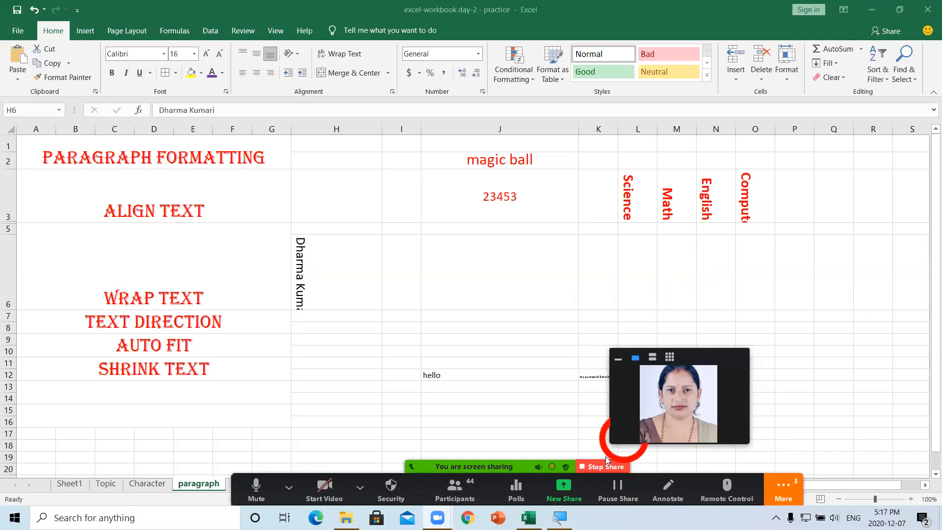
pyautogui.click(378, 493)
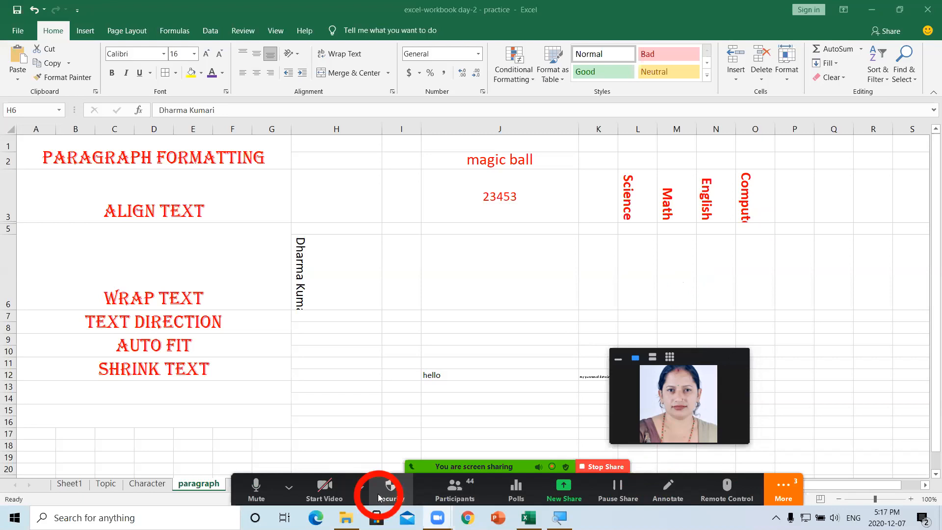
pyautogui.click(519, 390)
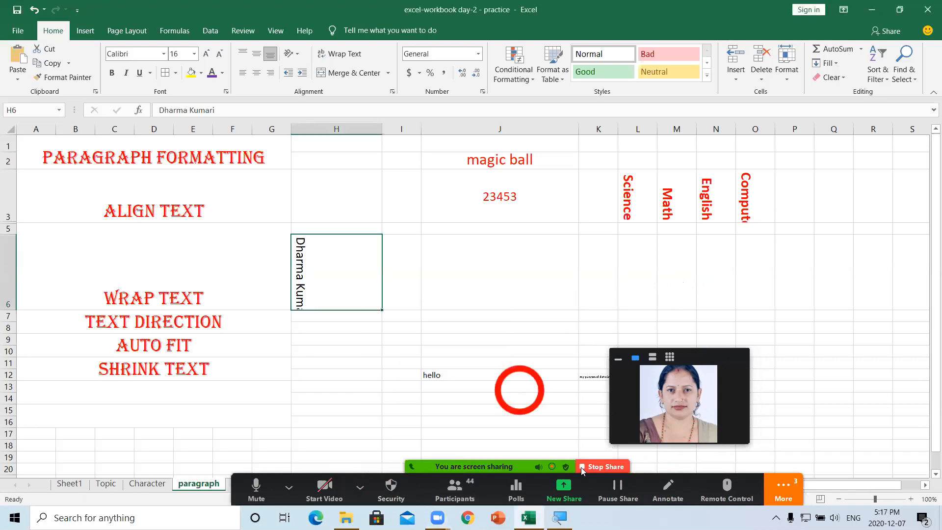
# - Stop the Zoom screen share and return to the workbook's paragraph sheet
pyautogui.click(582, 467)
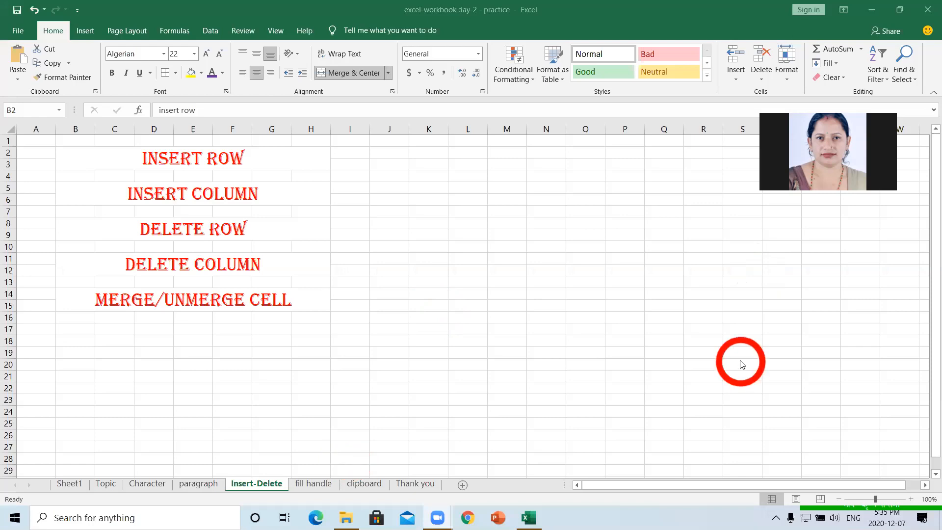
pyautogui.click(203, 486)
pyautogui.click(203, 486)
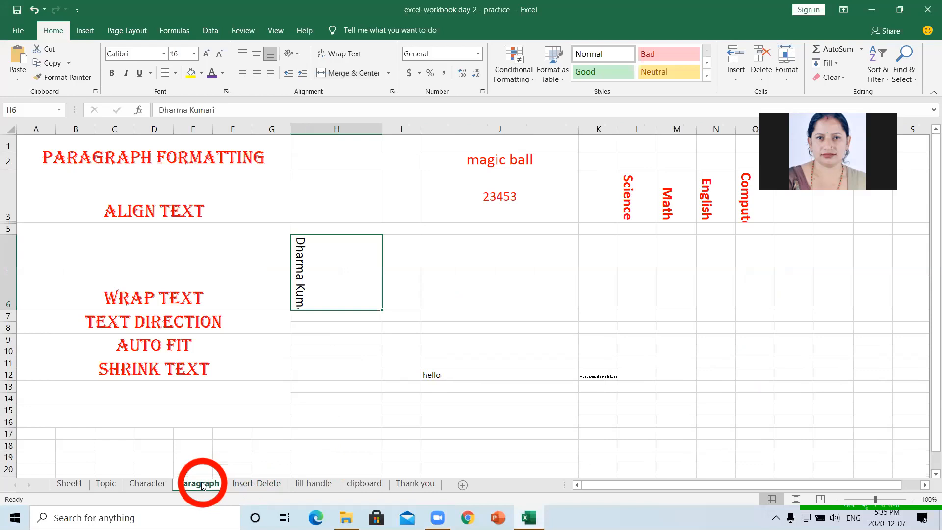
# - On the Insert-Delete sheet, give column J a light orange fill
pyautogui.click(257, 486)
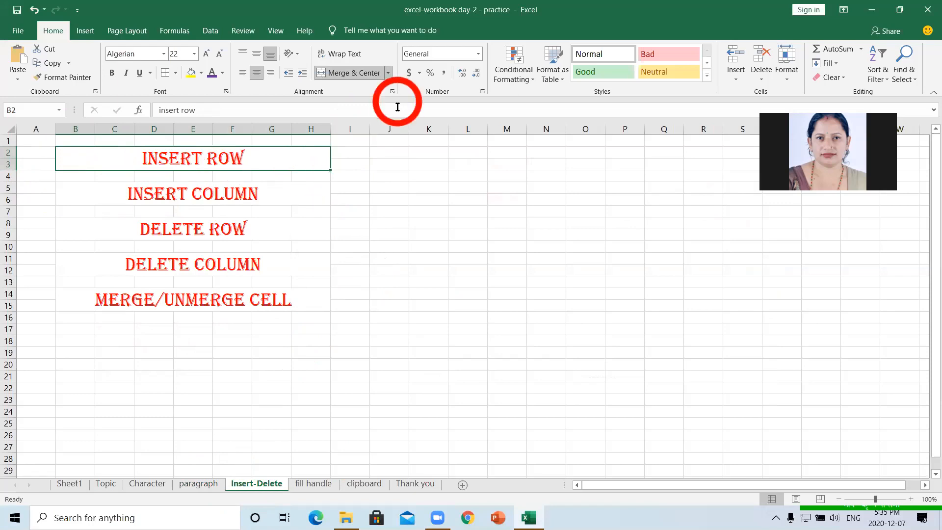
pyautogui.click(395, 123)
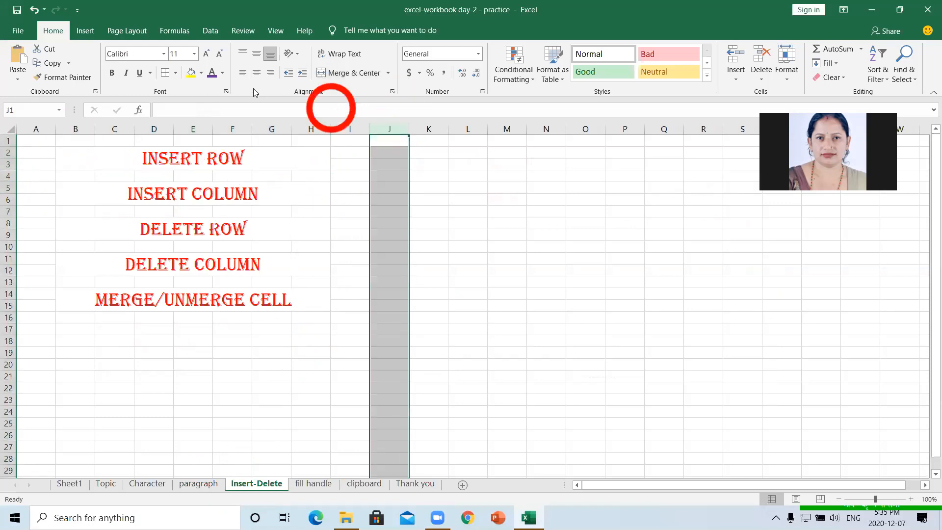
pyautogui.click(201, 74)
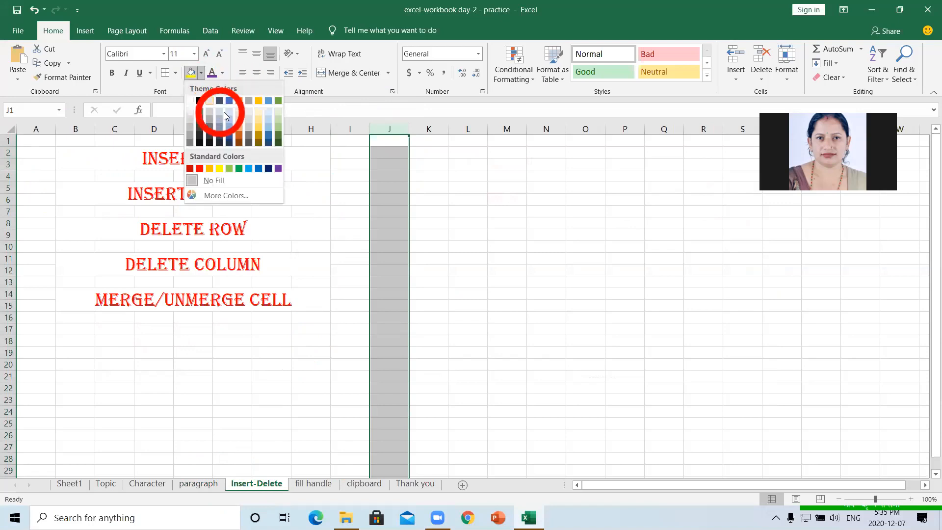
pyautogui.click(239, 119)
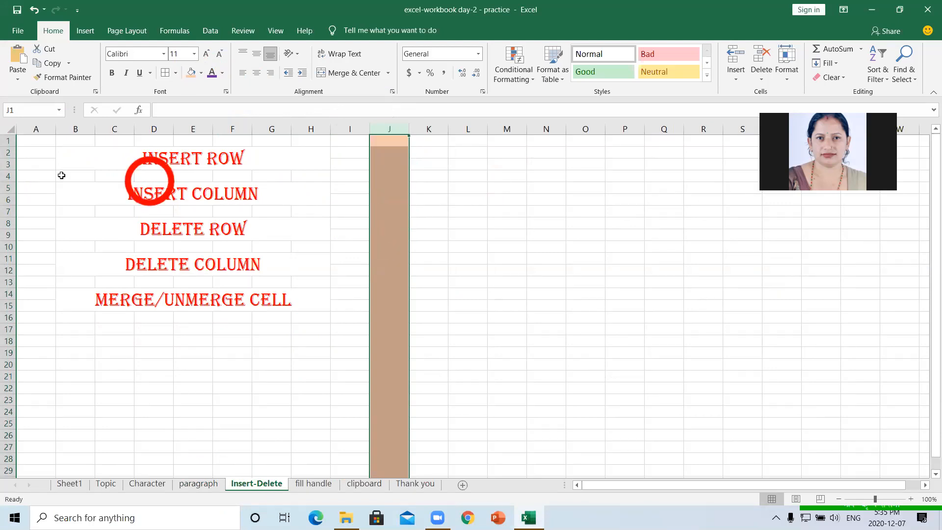
pyautogui.click(8, 153)
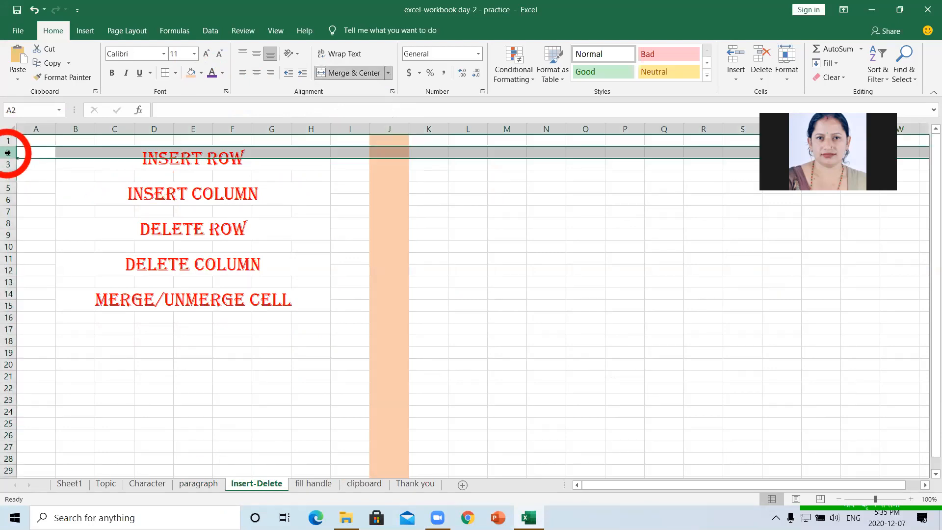
# - Give row 2 the standard Green fill colour
pyautogui.click(201, 73)
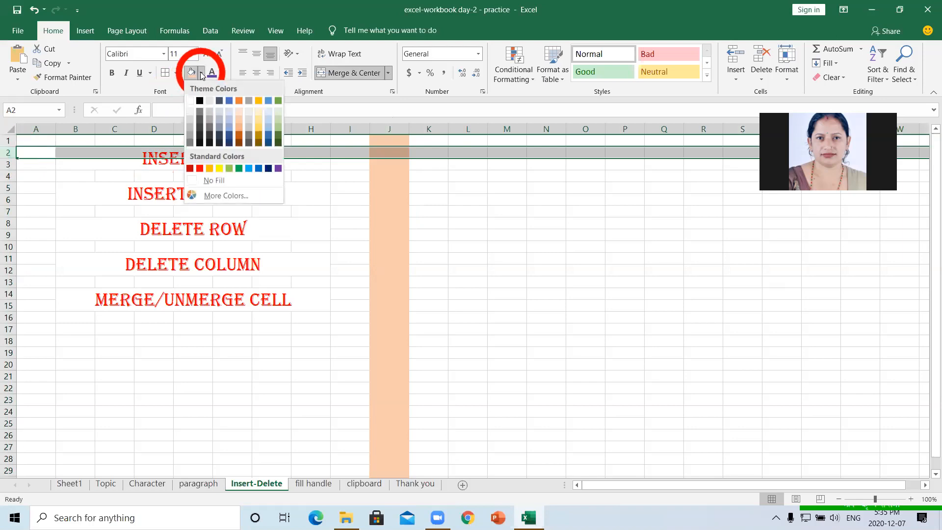
pyautogui.click(239, 168)
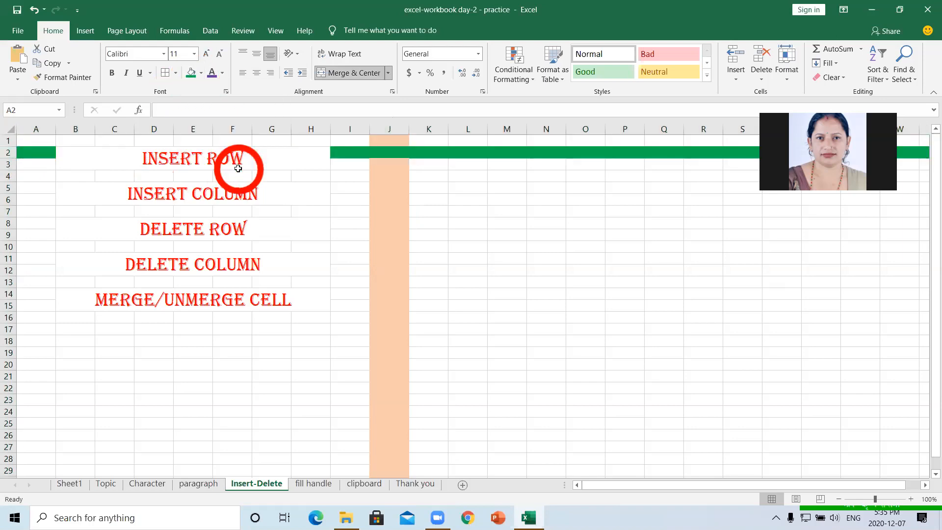
pyautogui.click(440, 263)
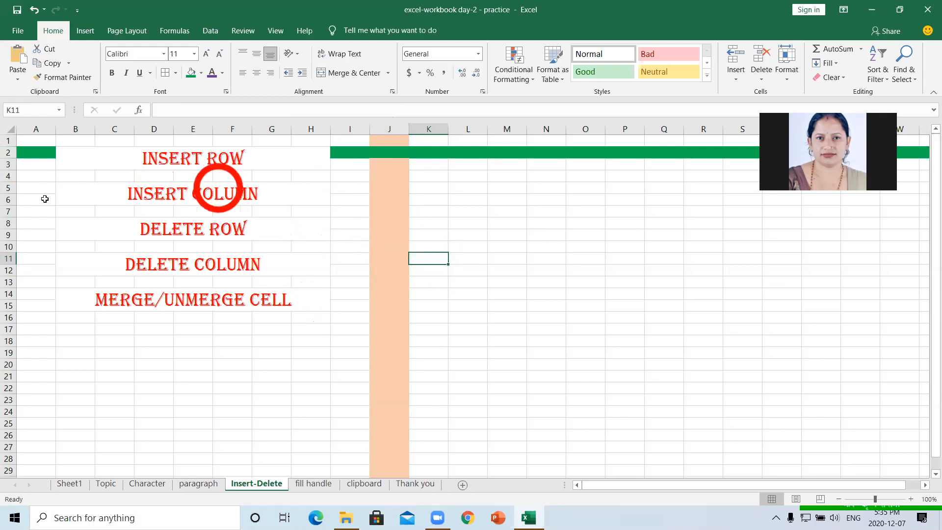
# - Insert a new blank row at row 3 on the Insert-Delete sheet
pyautogui.click(10, 164)
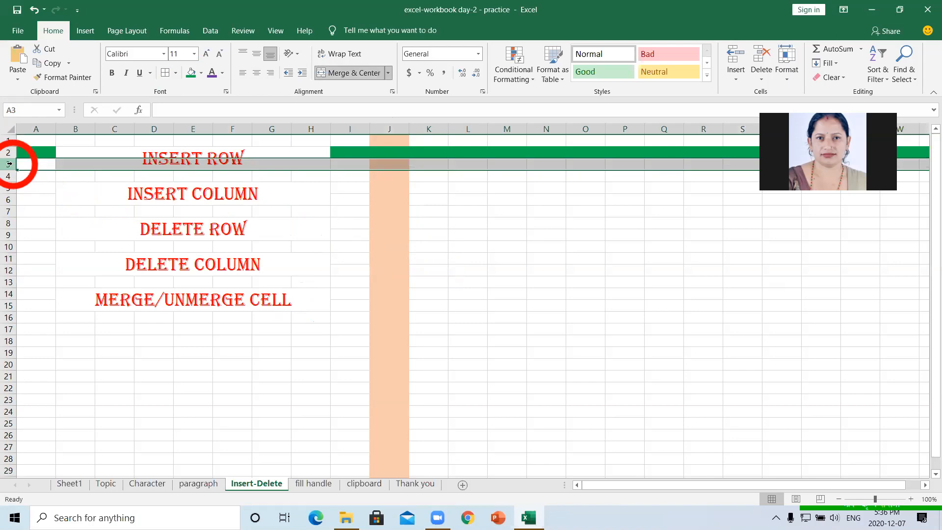
pyautogui.rightClick(10, 164)
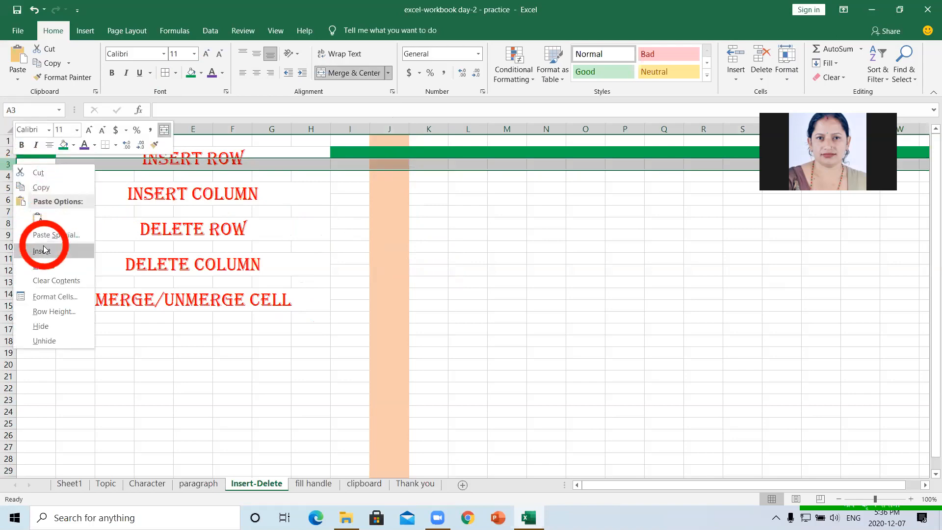
pyautogui.click(44, 251)
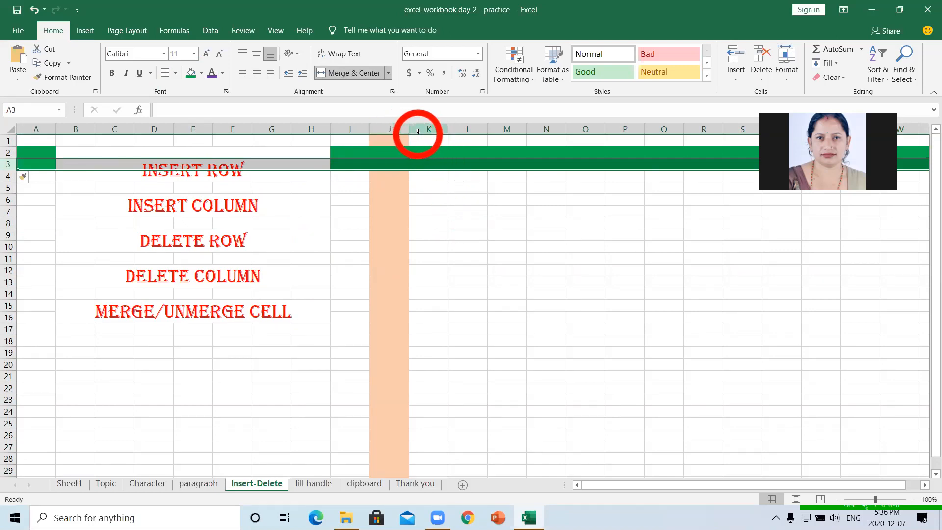
# - Insert a blank column at K so the peach band spans J and K
pyautogui.click(434, 129)
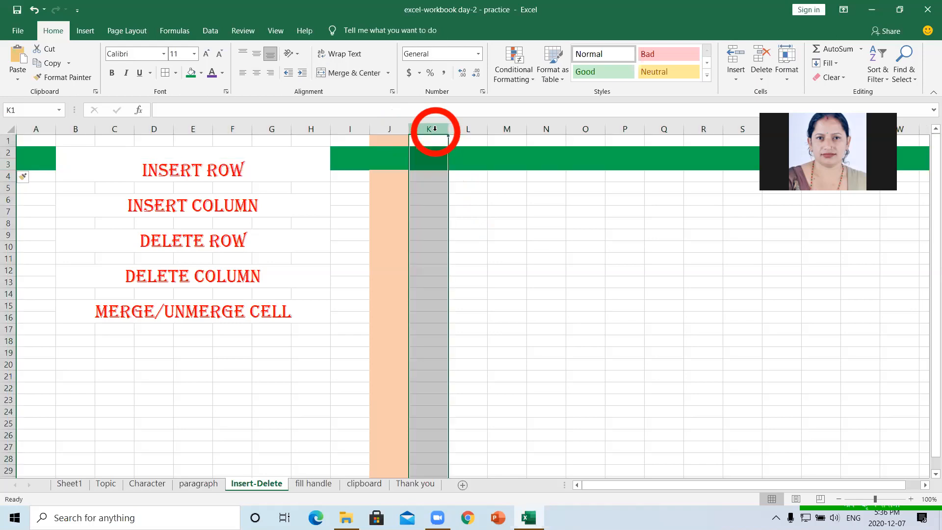
pyautogui.rightClick(435, 129)
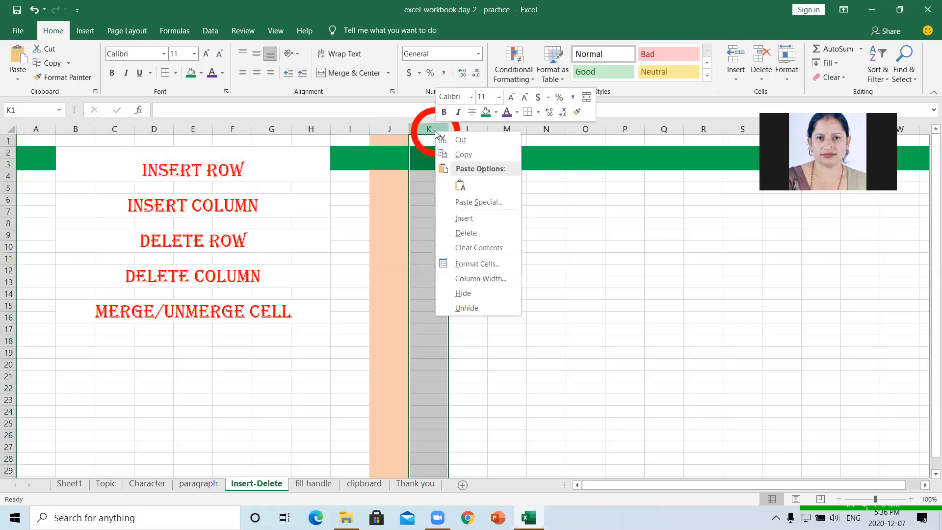
pyautogui.click(455, 216)
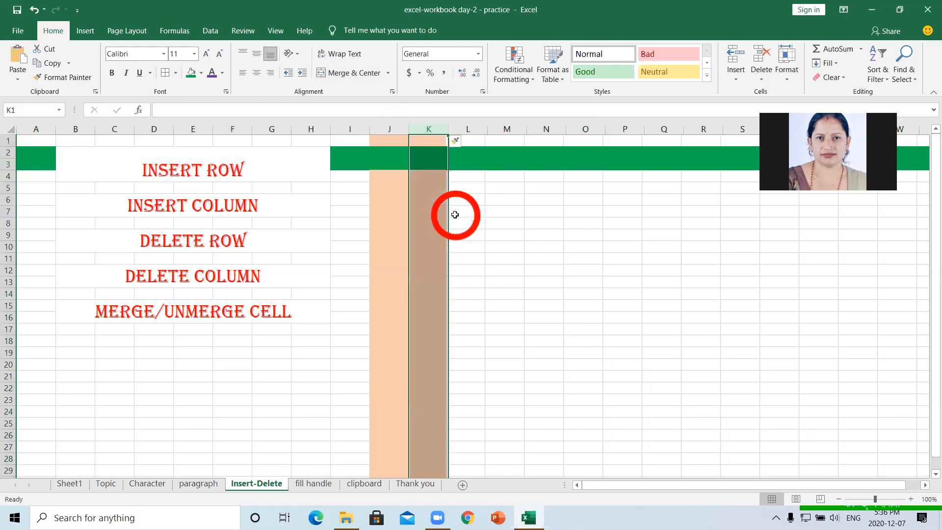
pyautogui.click(503, 237)
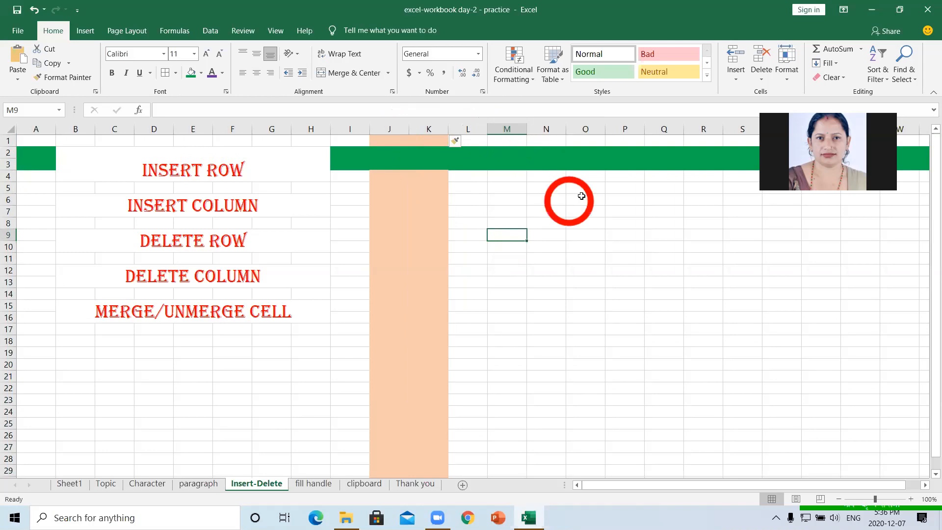
# - Insert two new sheet columns at column O from the Home Insert menu
pyautogui.click(586, 129)
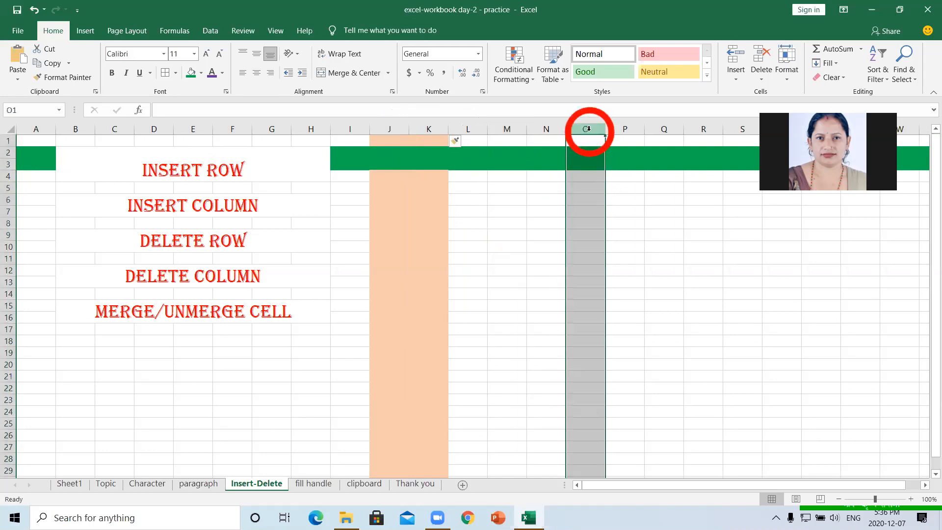
pyautogui.click(736, 79)
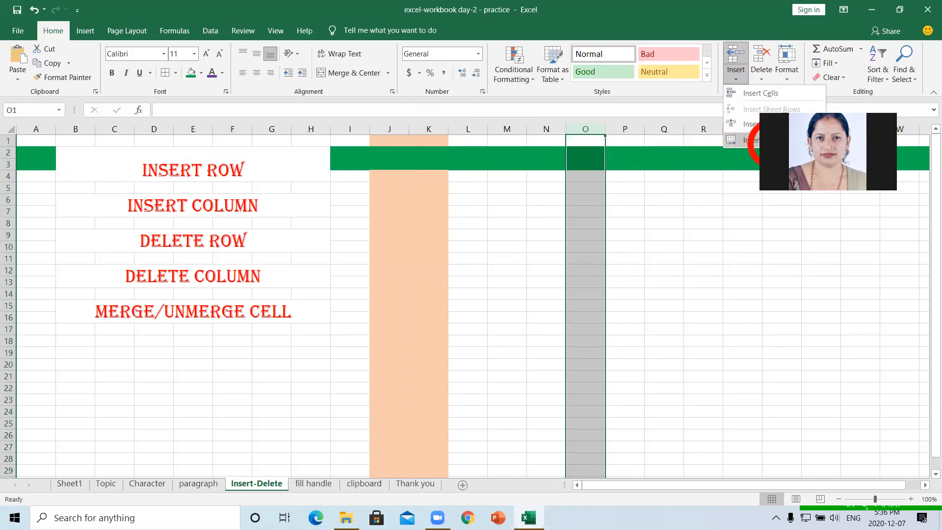
pyautogui.click(737, 94)
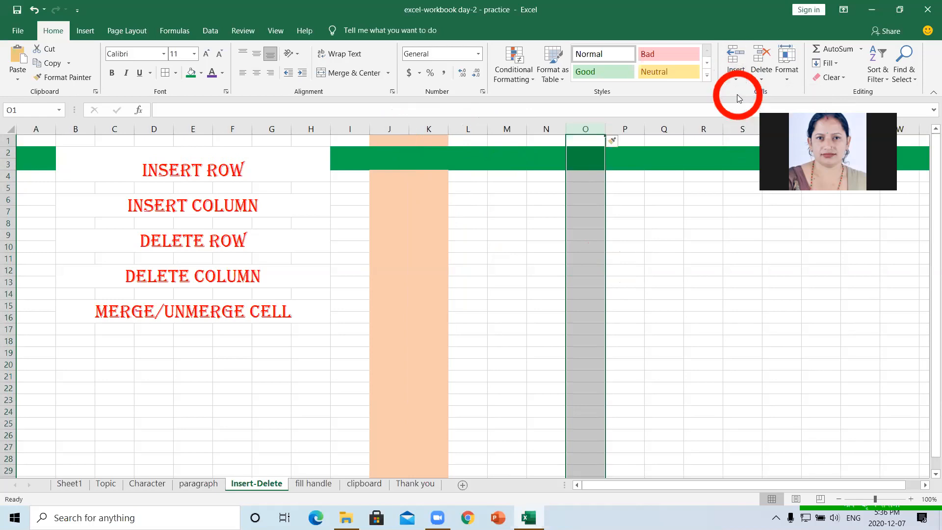
pyautogui.click(640, 147)
pyautogui.click(581, 156)
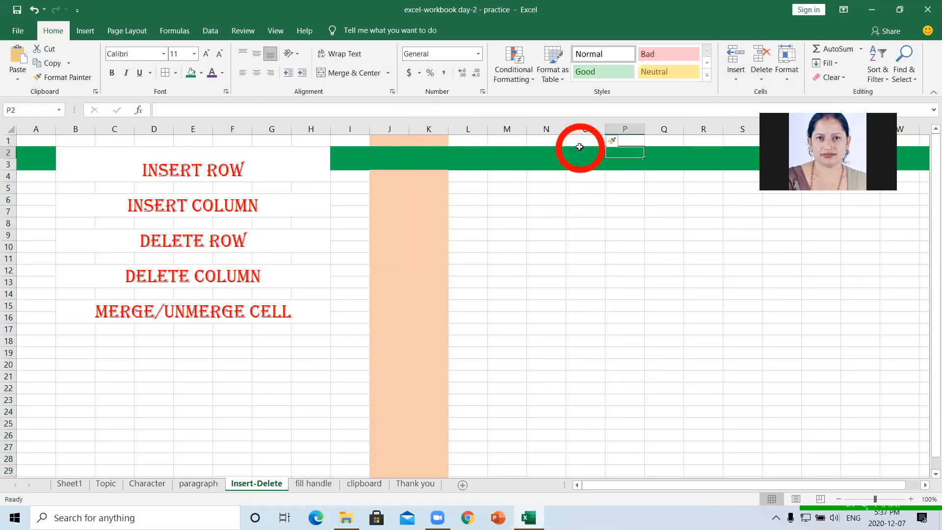
pyautogui.click(582, 126)
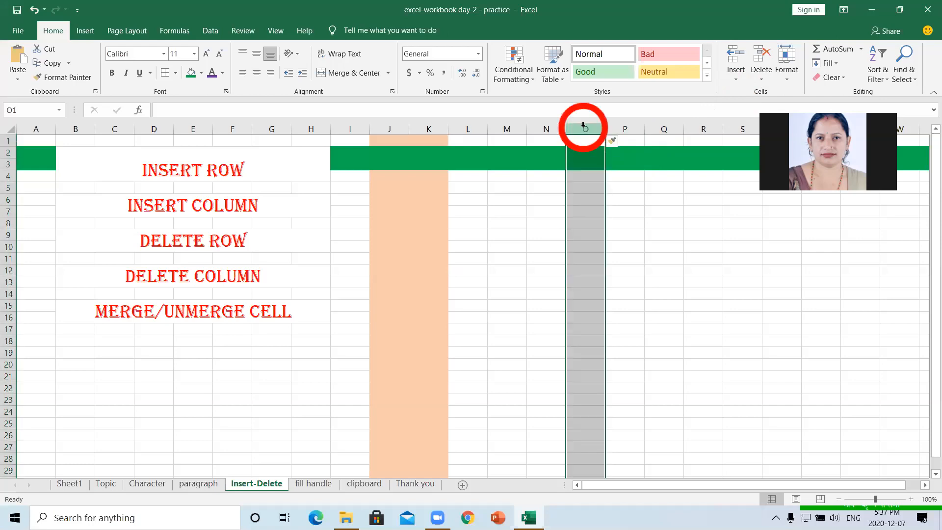
pyautogui.click(738, 80)
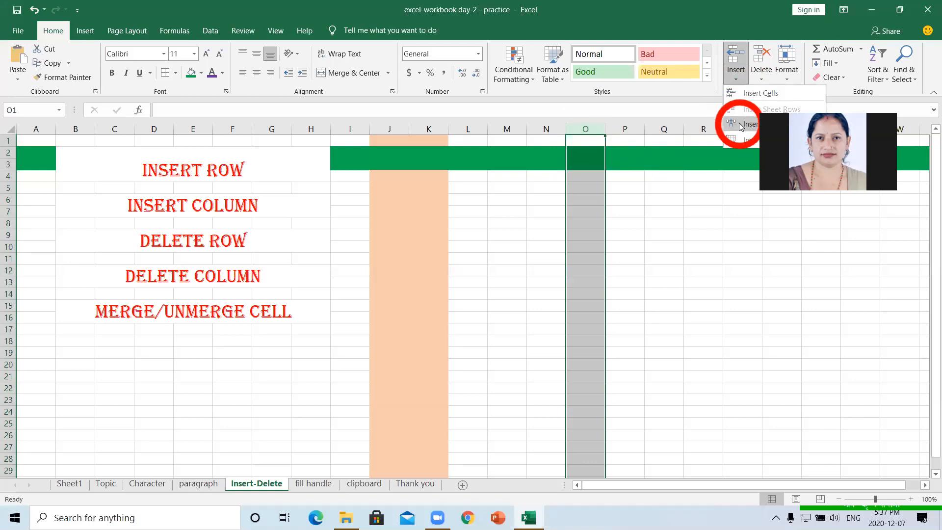
pyautogui.click(738, 125)
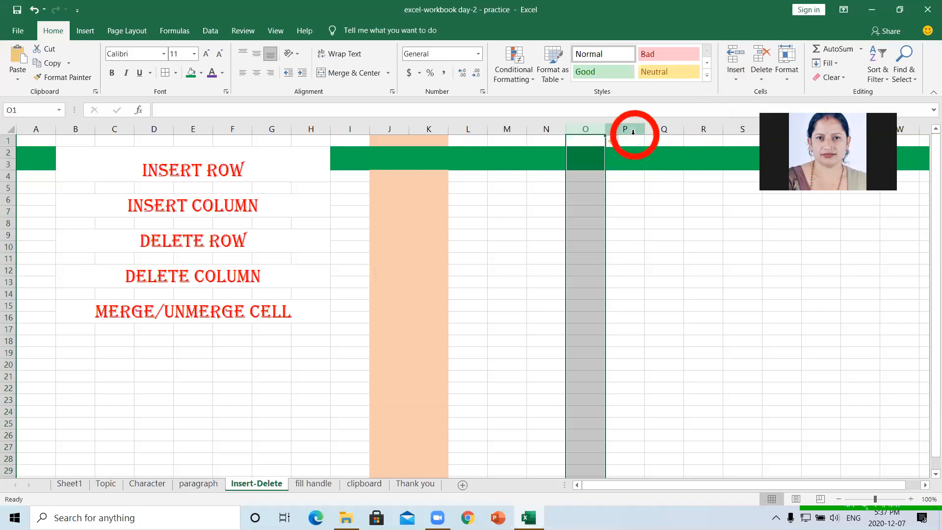
# - Insert another new sheet column at column P
pyautogui.click(629, 130)
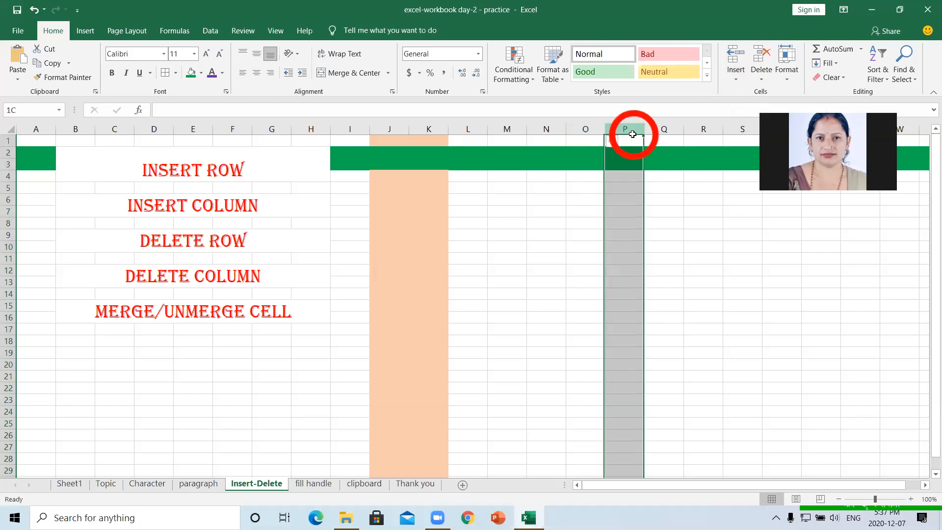
pyautogui.click(600, 137)
pyautogui.click(622, 128)
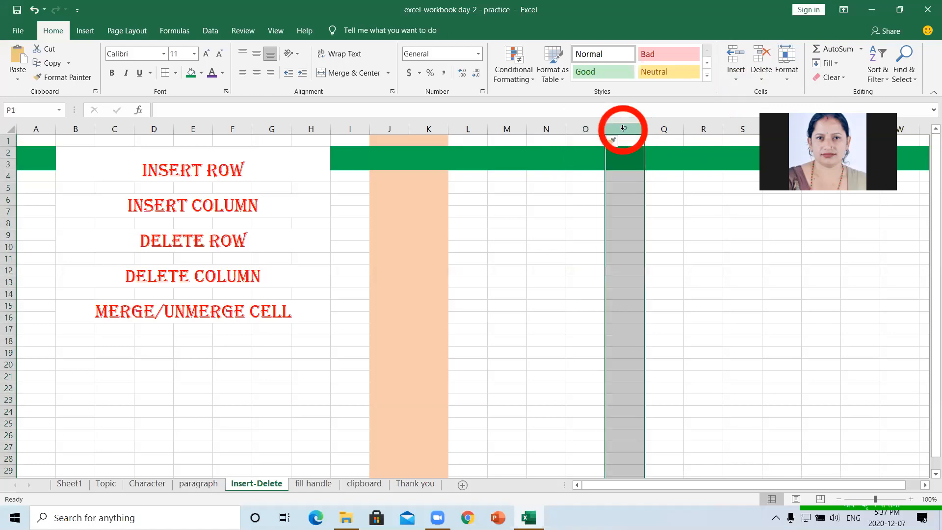
pyautogui.click(730, 73)
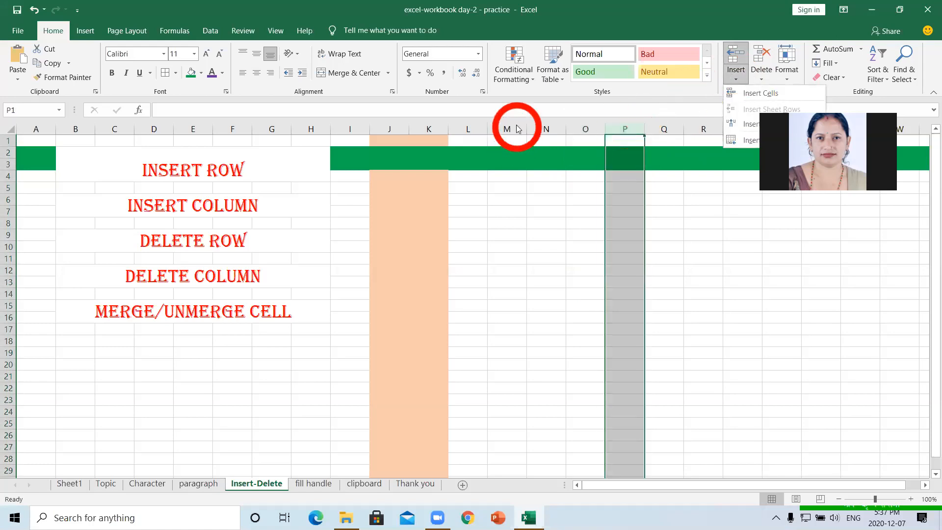
pyautogui.press('c')
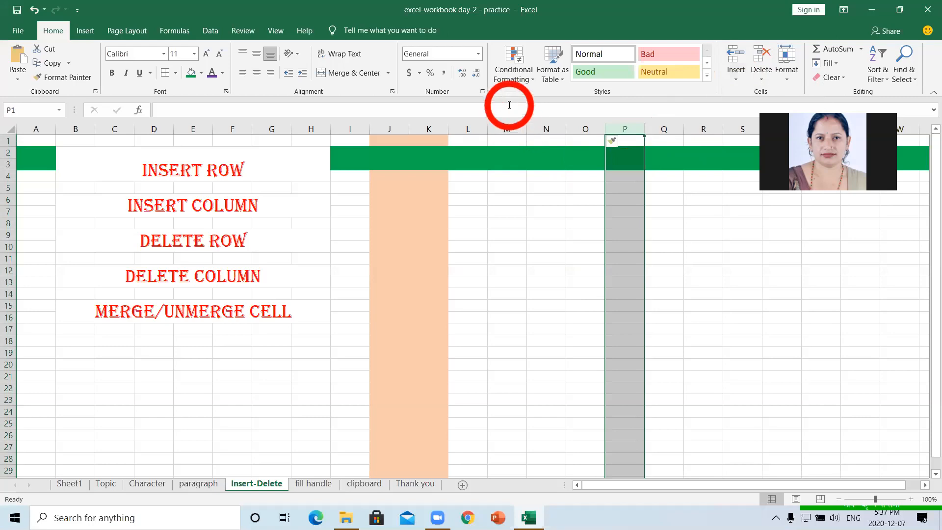
pyautogui.click(553, 125)
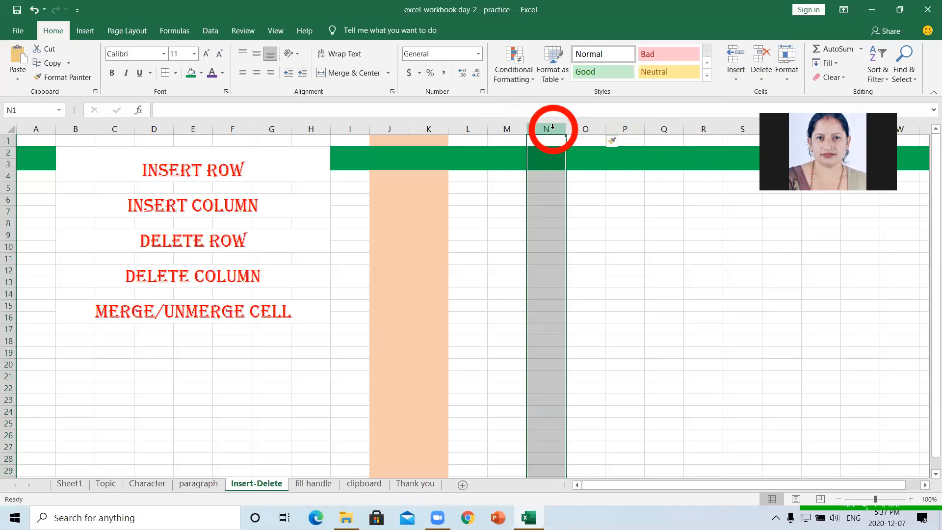
# - Insert a new column at N and give the whole column a Dark Red fill
pyautogui.rightClick(552, 127)
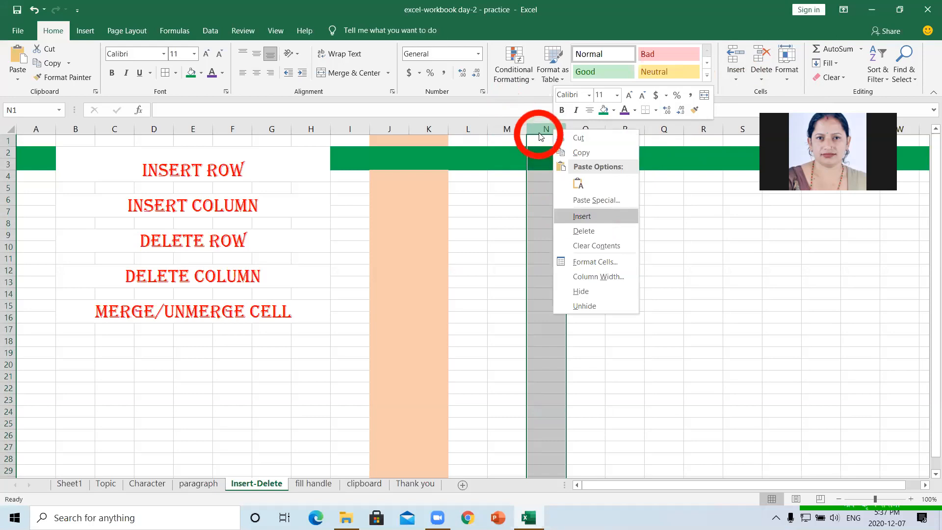
pyautogui.click(582, 216)
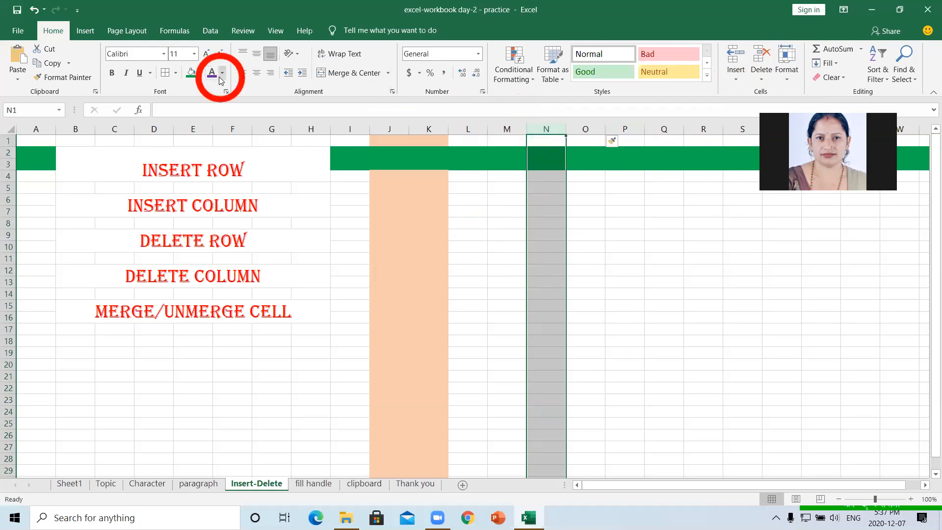
pyautogui.click(200, 74)
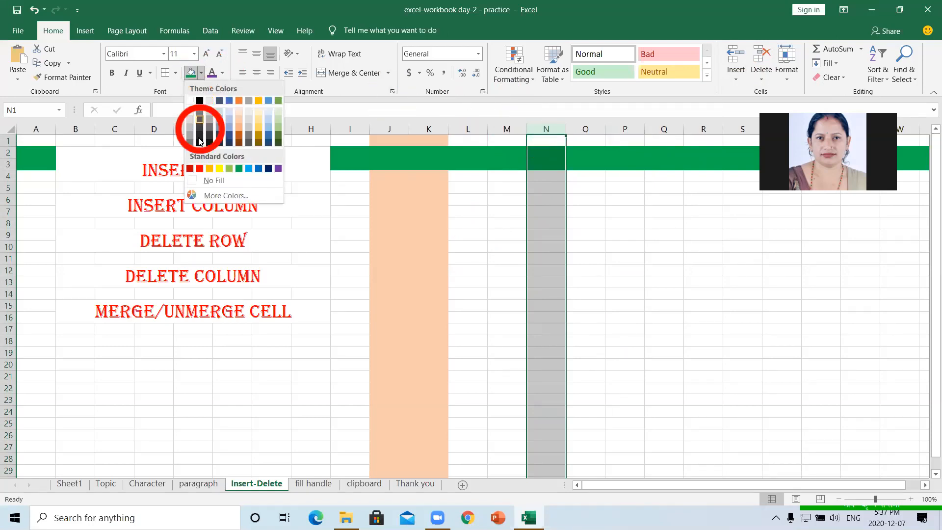
pyautogui.click(195, 169)
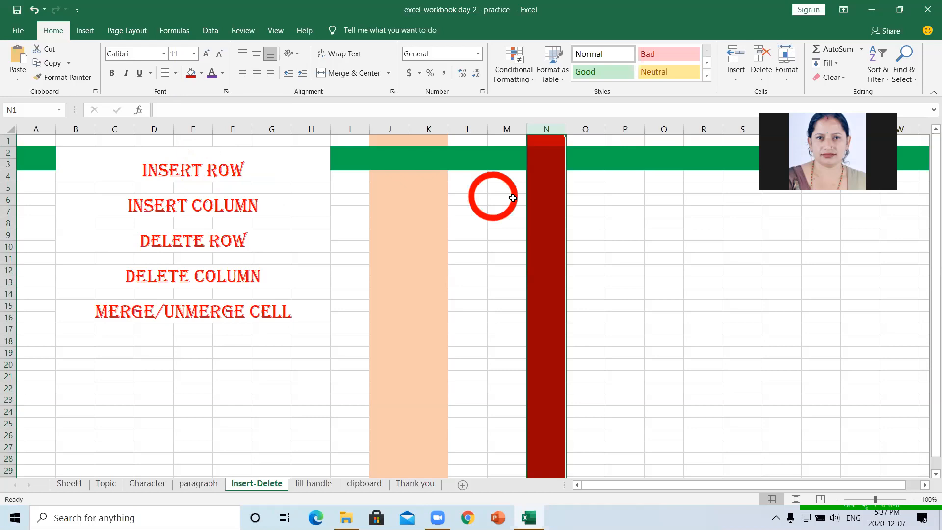
# - Delete the dark red column N from the Insert-Delete sheet
pyautogui.rightClick(554, 126)
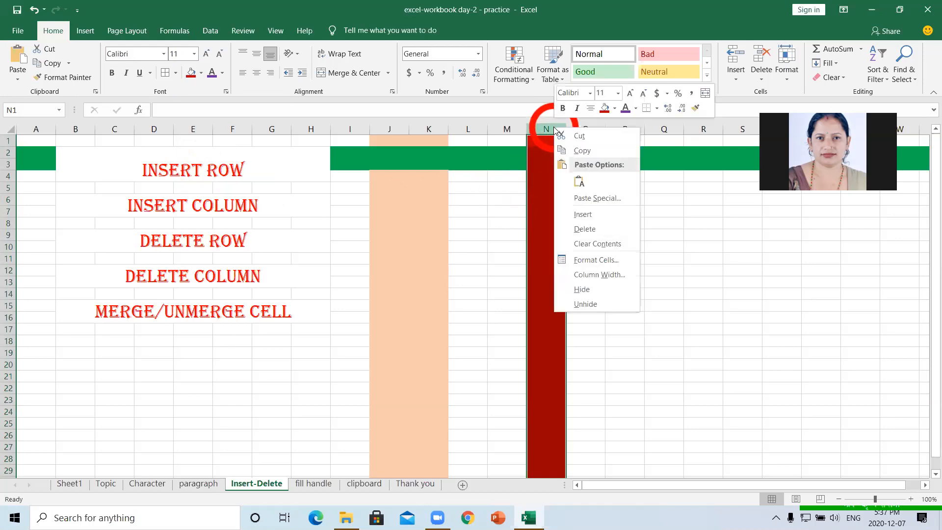
pyautogui.click(586, 229)
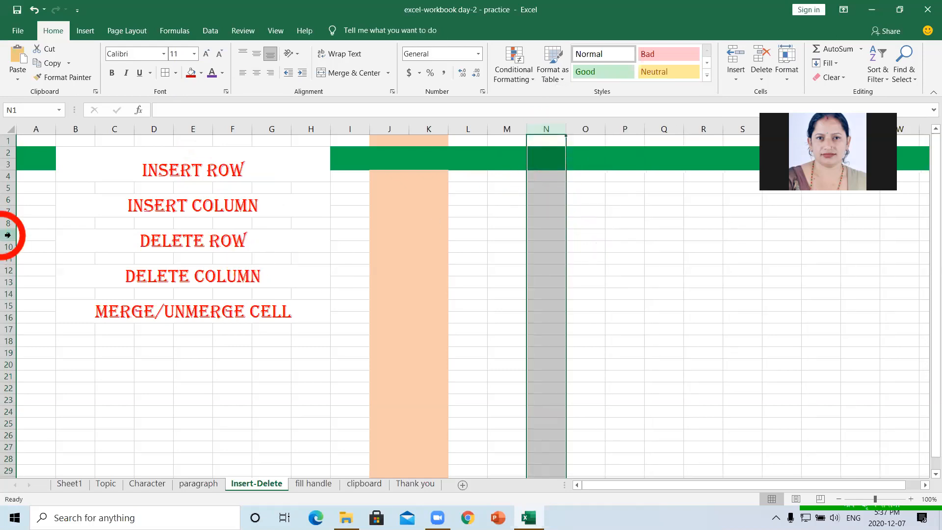
# - Delete row 5 so the INSERT COLUMN label moves up below INSERT ROW
pyautogui.click(8, 189)
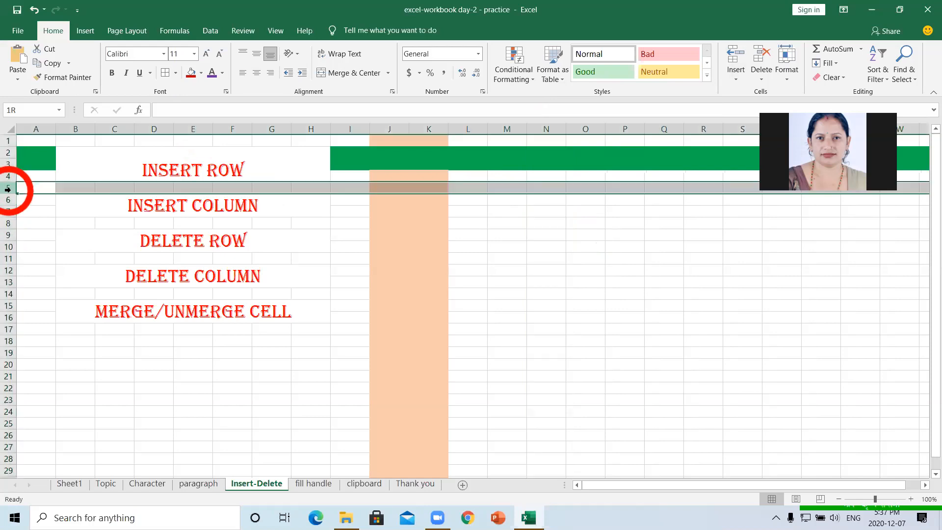
pyautogui.rightClick(8, 188)
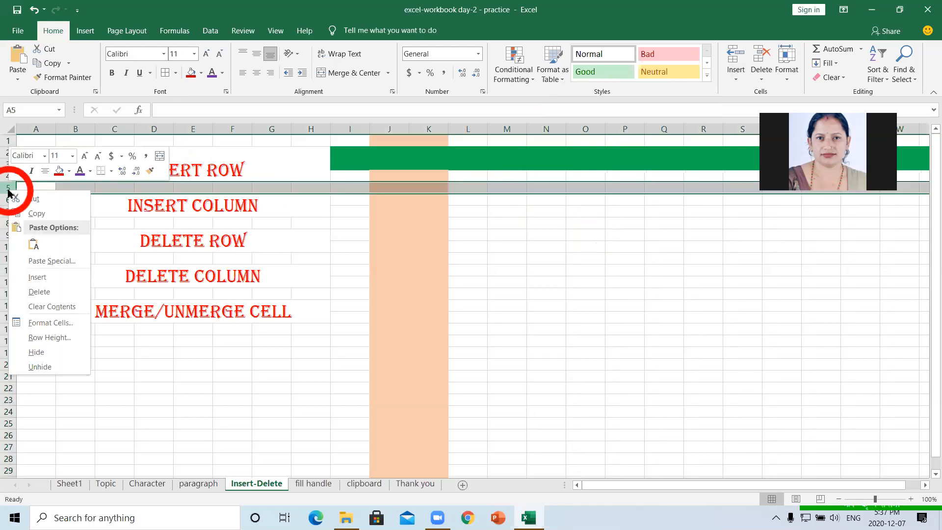
pyautogui.click(40, 292)
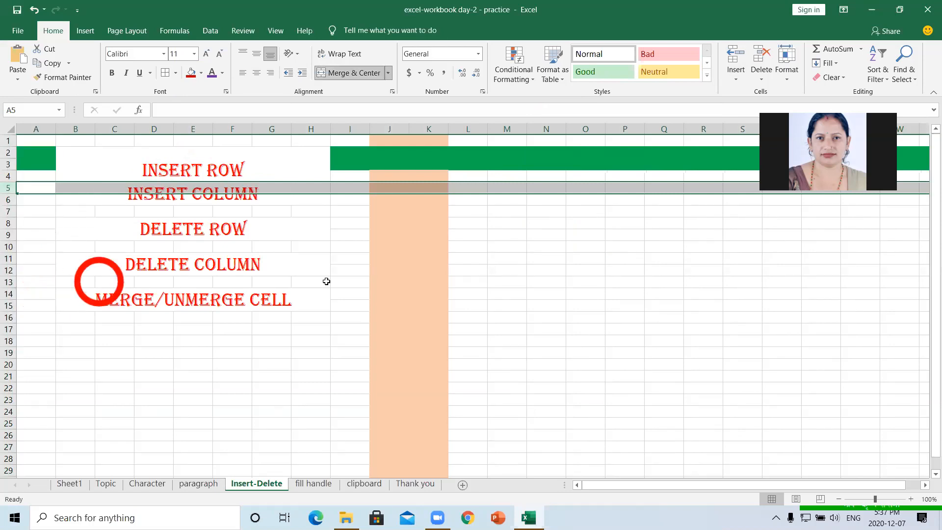
pyautogui.click(452, 292)
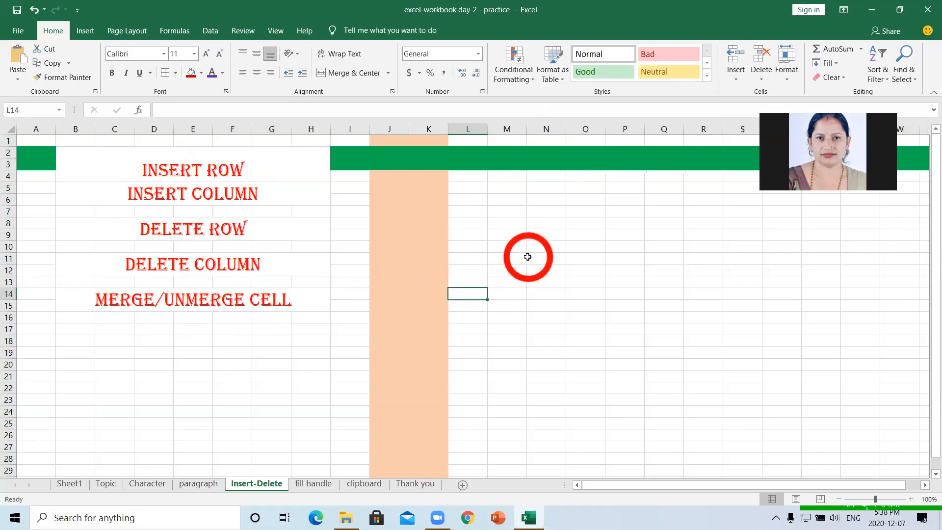
# - Enter the heading 'subject' in O10 and zoom the sheet in
pyautogui.click(556, 251)
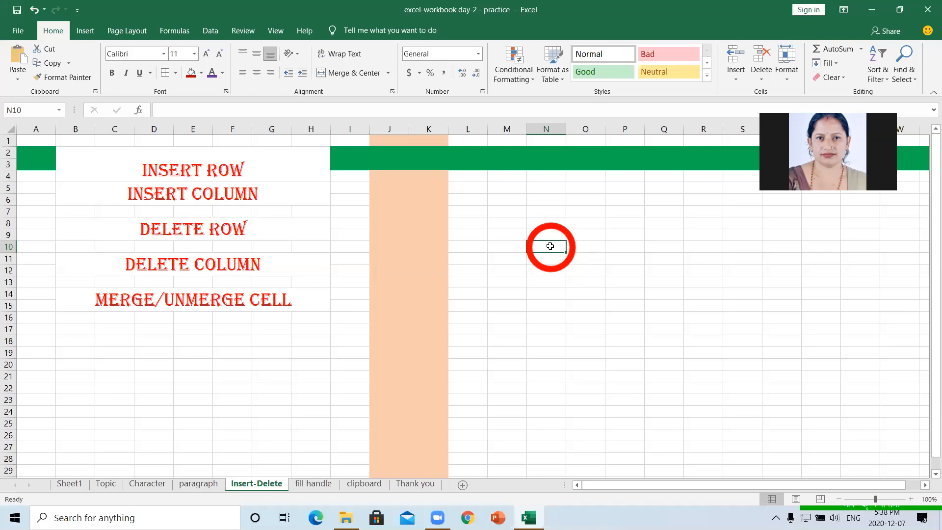
pyautogui.click(581, 244)
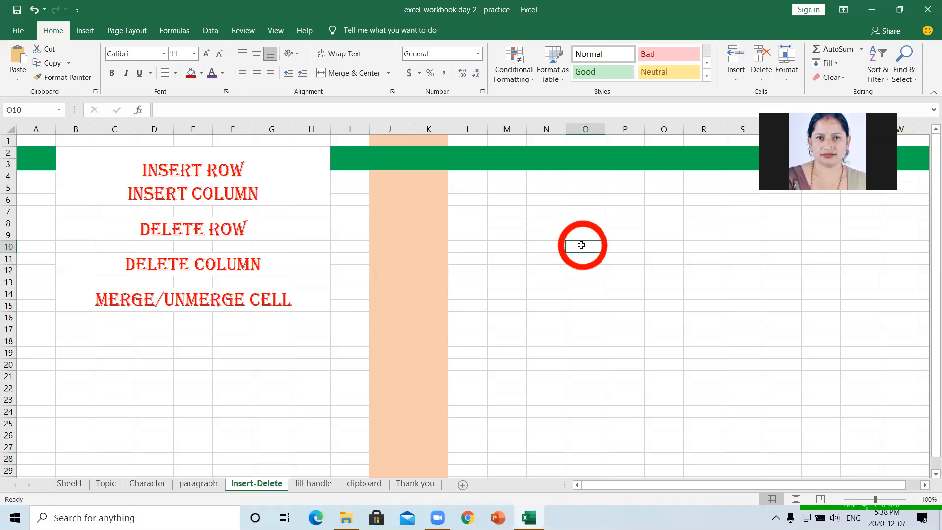
pyautogui.write('subject')
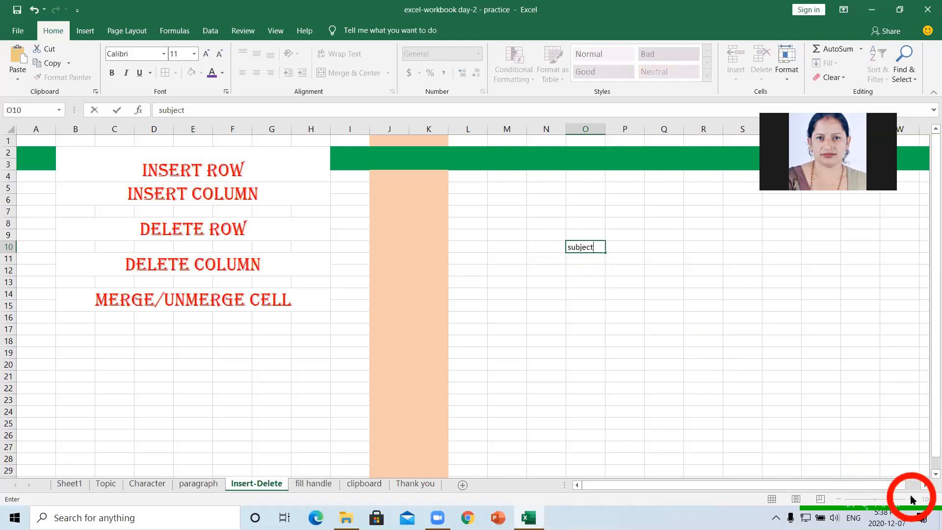
pyautogui.click(853, 400)
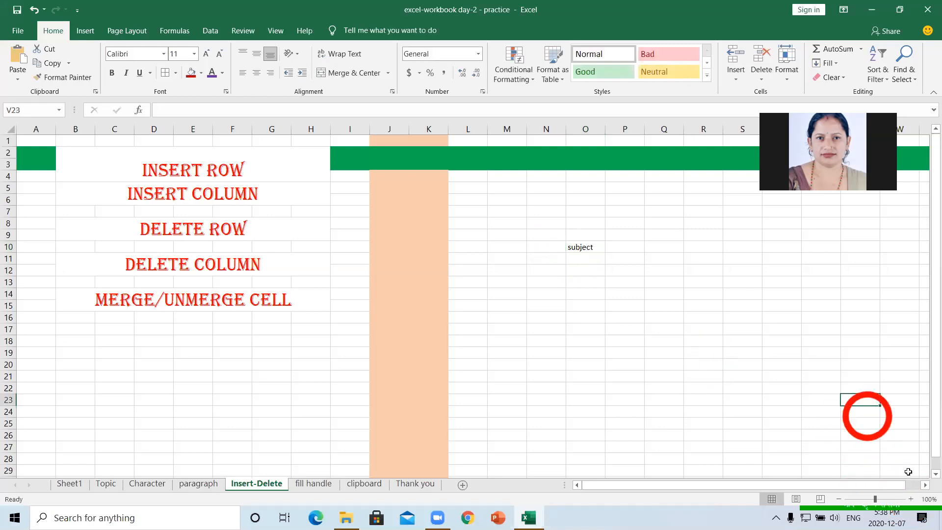
pyautogui.click(911, 501)
pyautogui.click(910, 500)
pyautogui.click(910, 500)
pyautogui.click(911, 500)
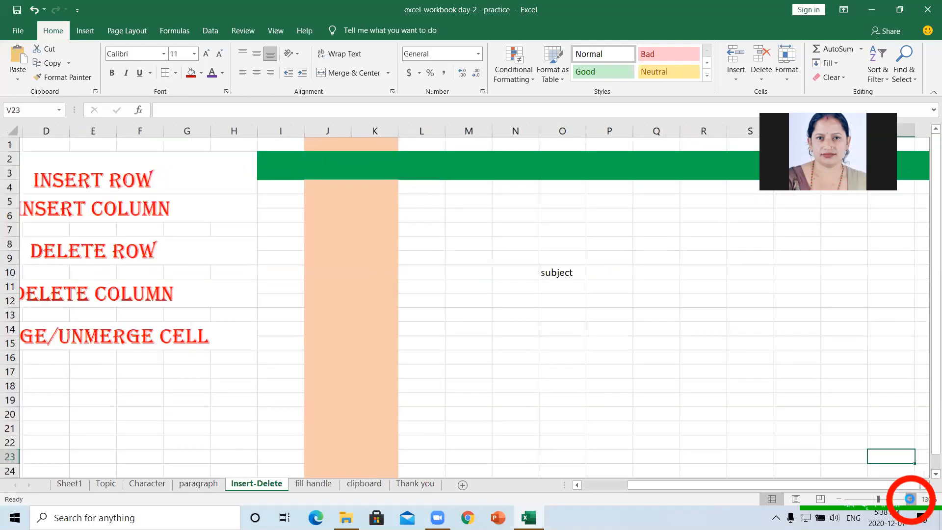
pyautogui.click(911, 501)
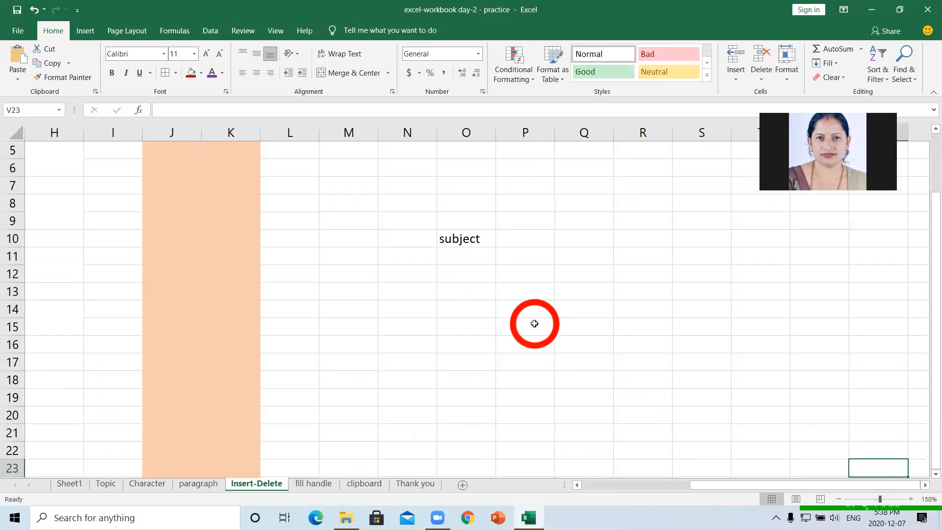
# - Enter Math, science and computer in cells N11, O11 and P11
pyautogui.click(397, 256)
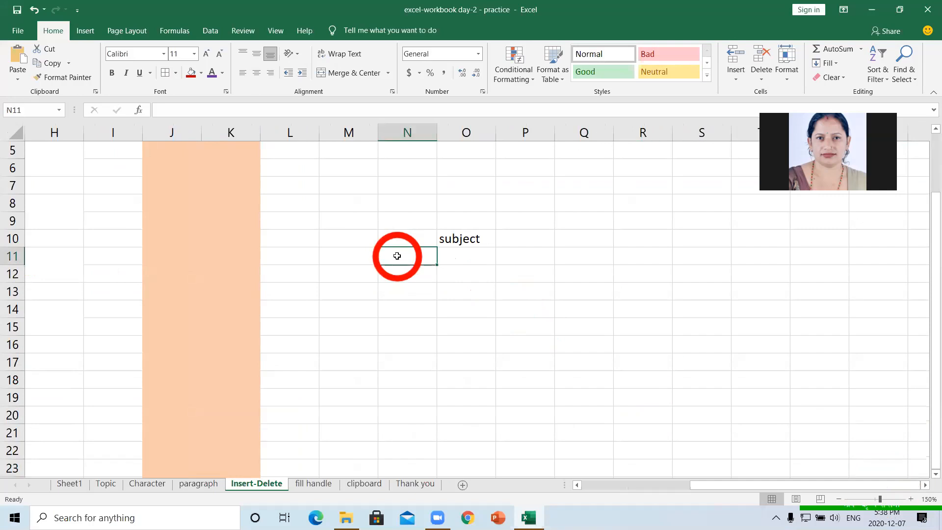
pyautogui.write('Mth')
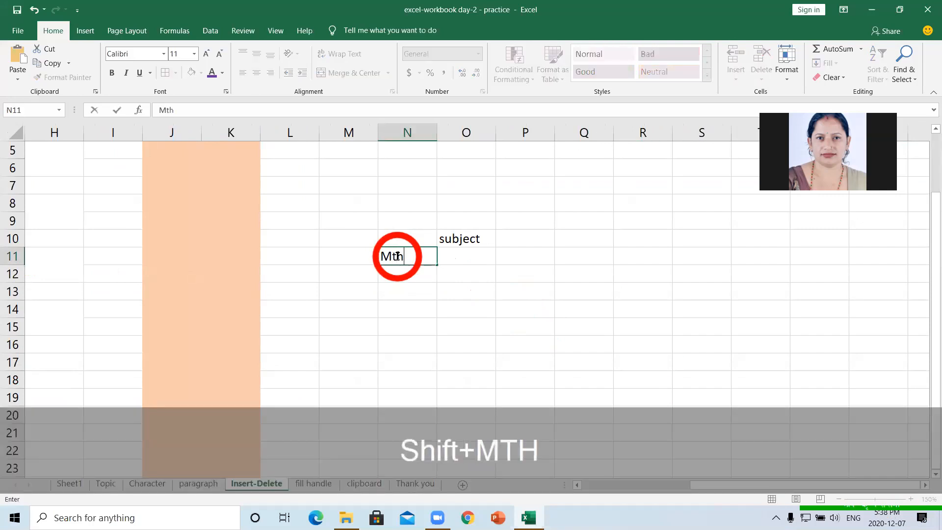
pyautogui.press('BackSpace')
pyautogui.press('BackSpace')
pyautogui.write('ath')
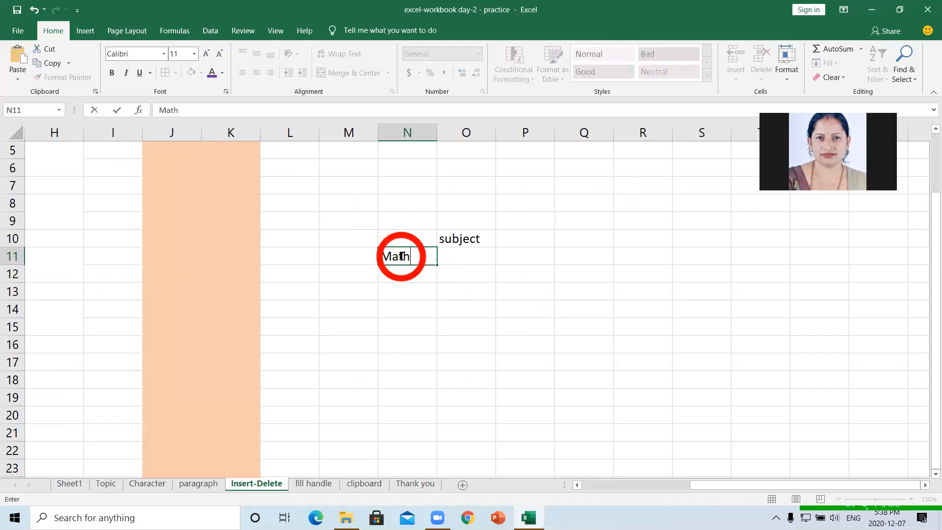
pyautogui.click(463, 256)
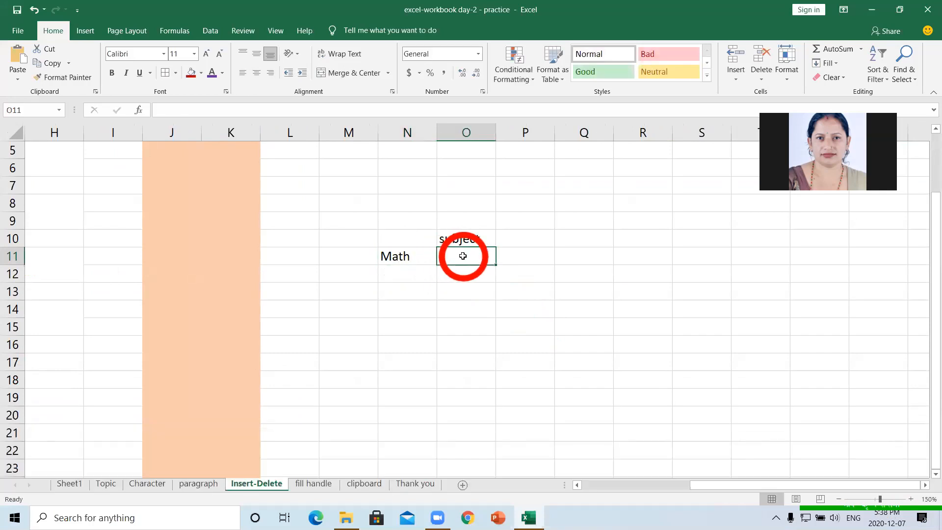
pyautogui.write('science')
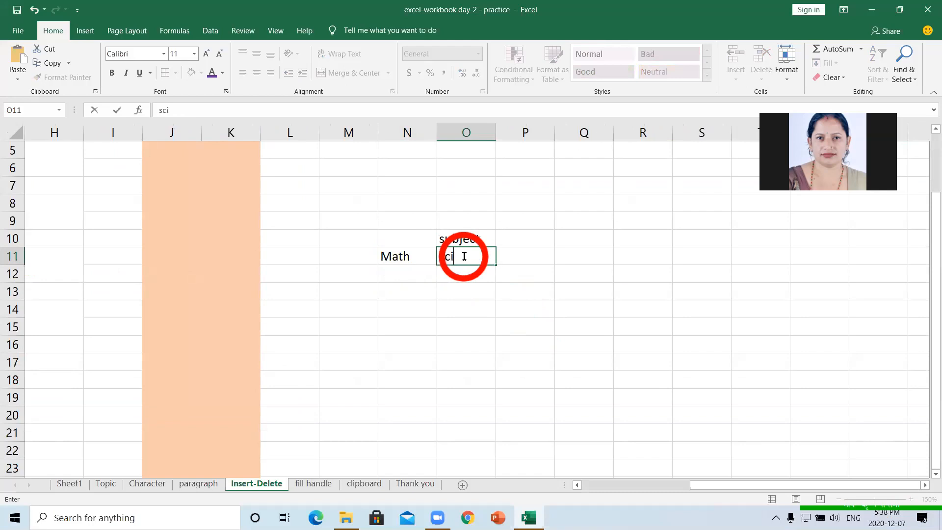
pyautogui.click(517, 259)
pyautogui.write('co')
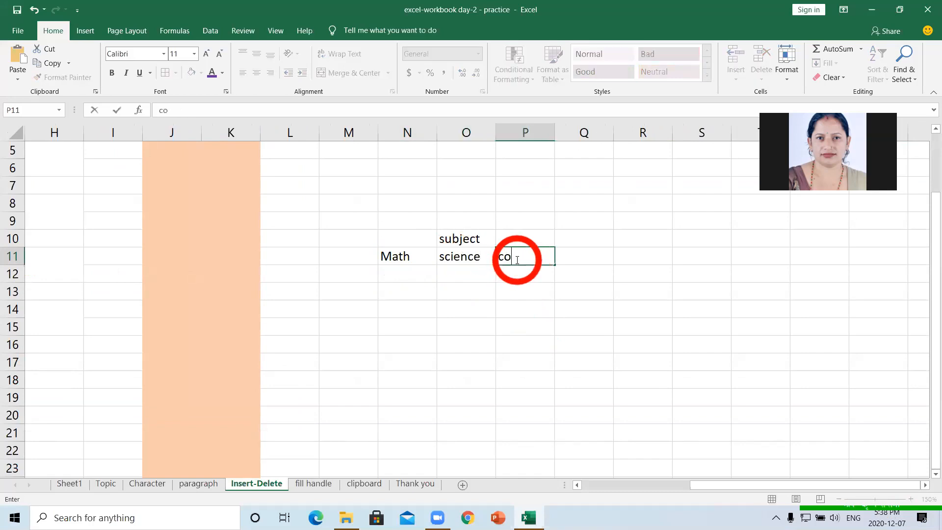
pyautogui.write('mputer')
pyautogui.click(539, 289)
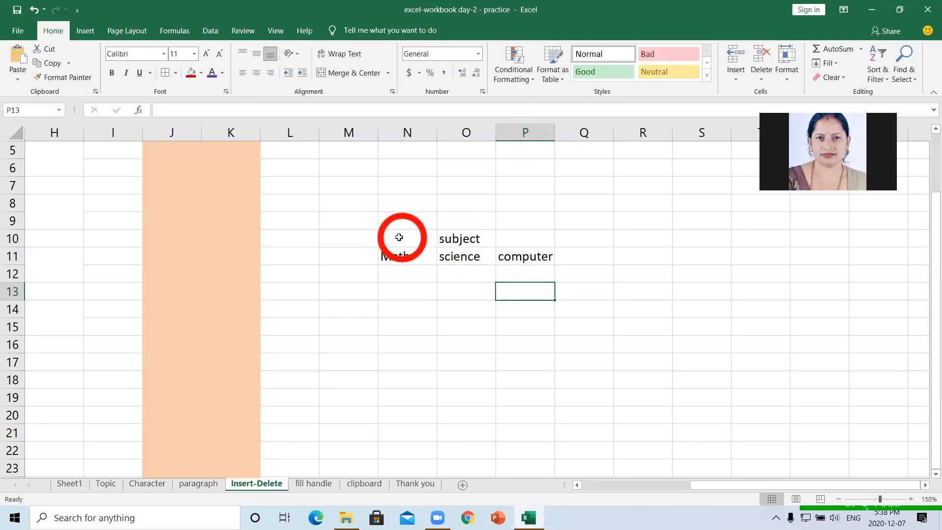
# - Merge and centre the subject heading across N10:P10
pyautogui.moveTo(392, 235); pyautogui.dragTo(502, 235)
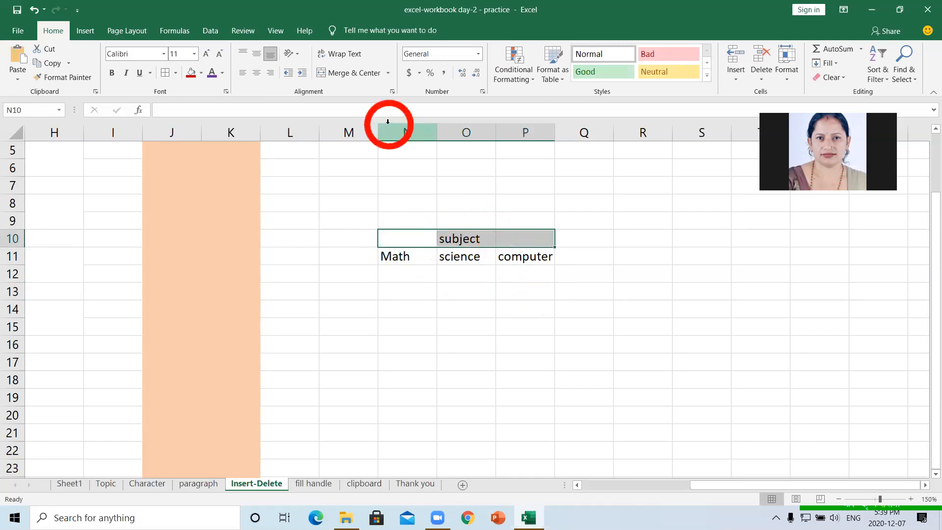
pyautogui.click(353, 72)
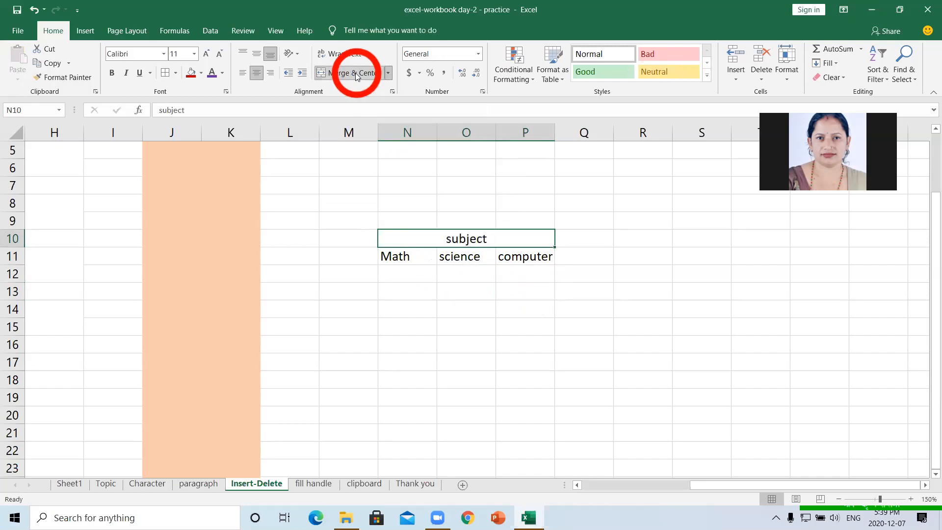
pyautogui.click(482, 285)
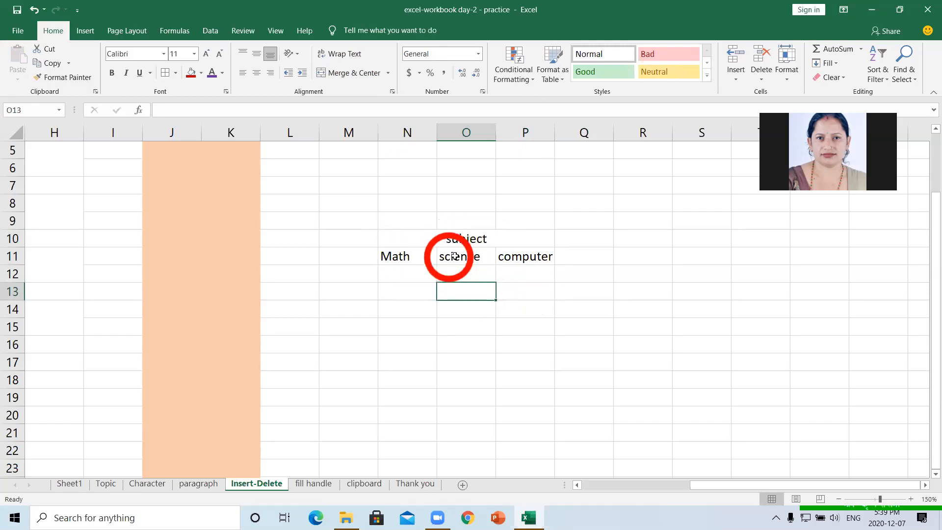
pyautogui.click(417, 239)
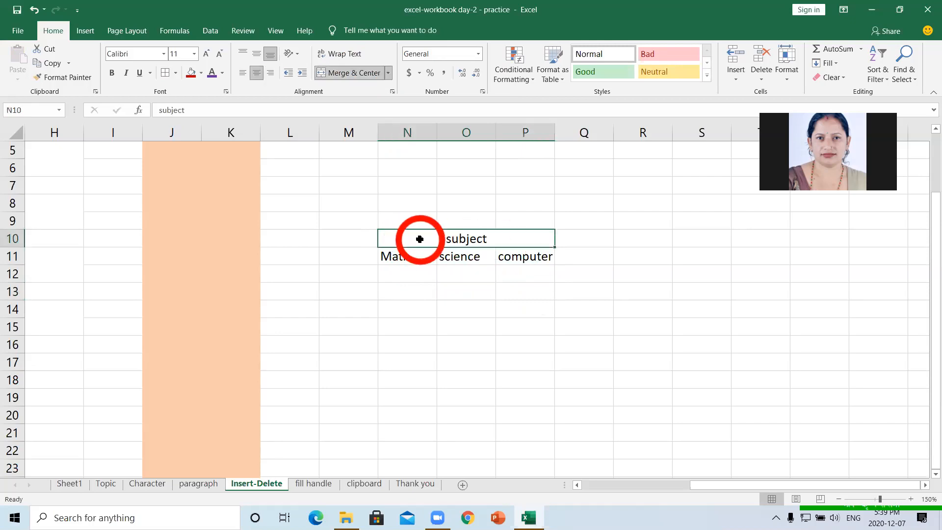
pyautogui.click(353, 74)
pyautogui.click(353, 73)
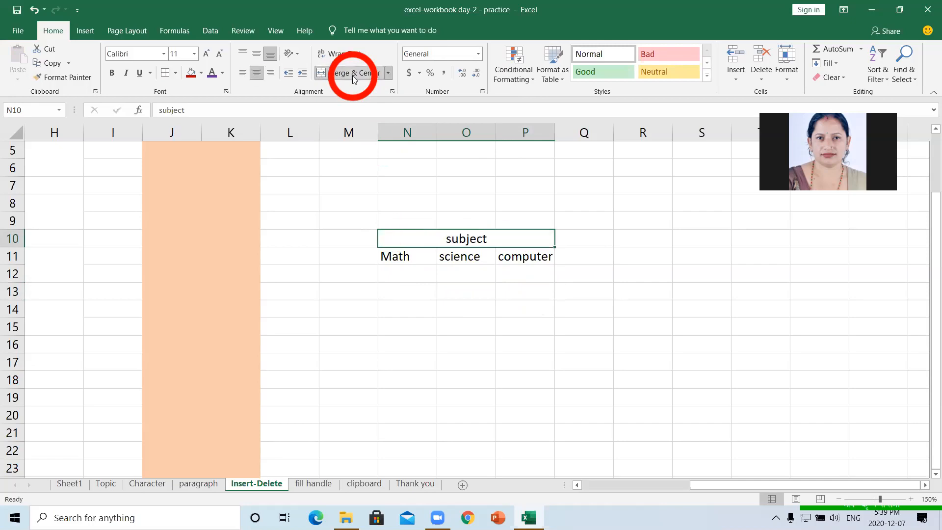
pyautogui.click(439, 269)
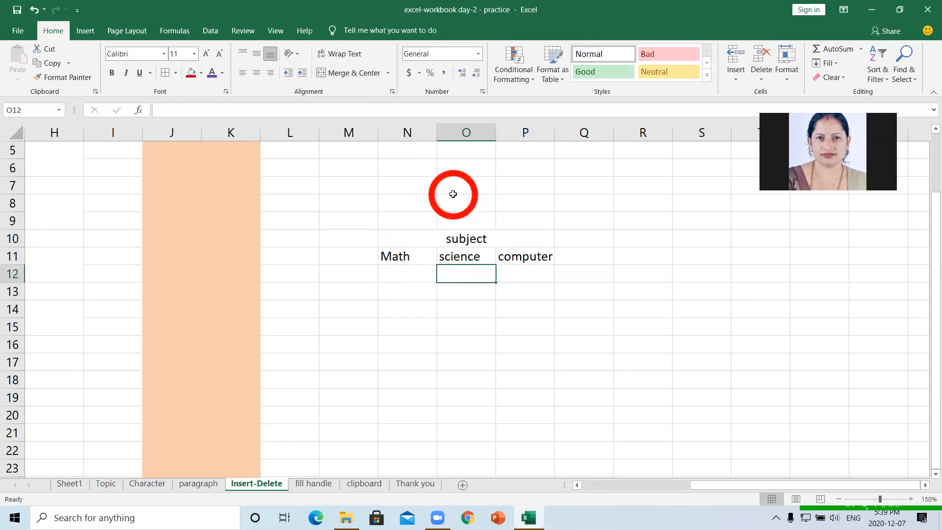
# - Unmerge N10:P10 so 'subject' sits alone in N10
pyautogui.click(439, 238)
pyautogui.moveTo(442, 236); pyautogui.dragTo(515, 239)
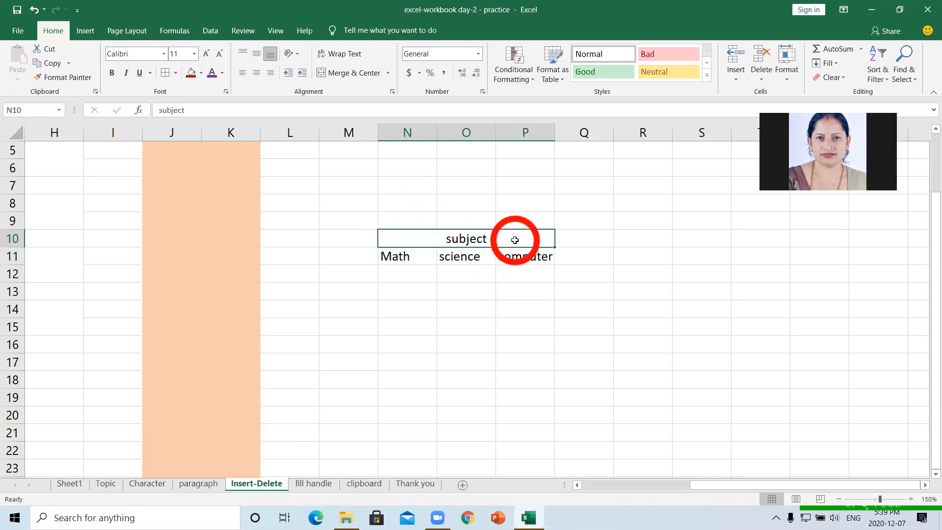
pyautogui.click(388, 73)
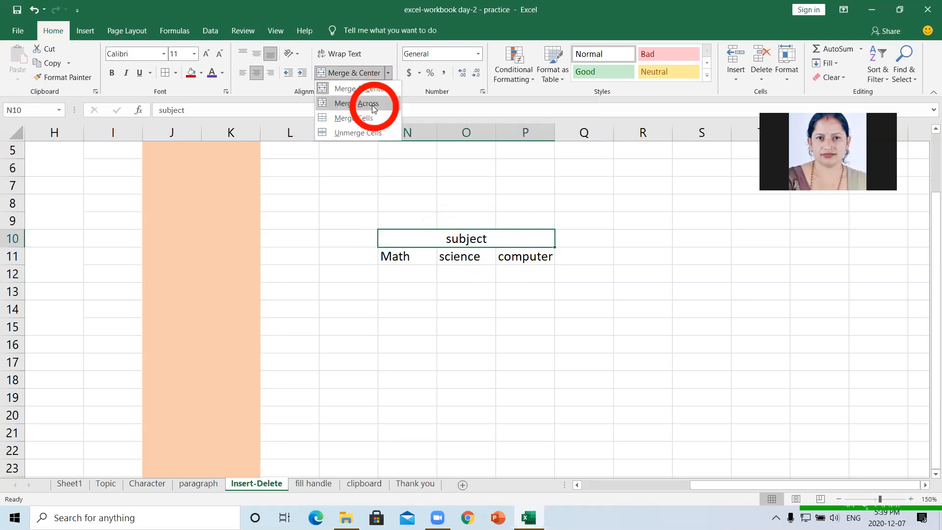
pyautogui.click(369, 134)
pyautogui.click(505, 313)
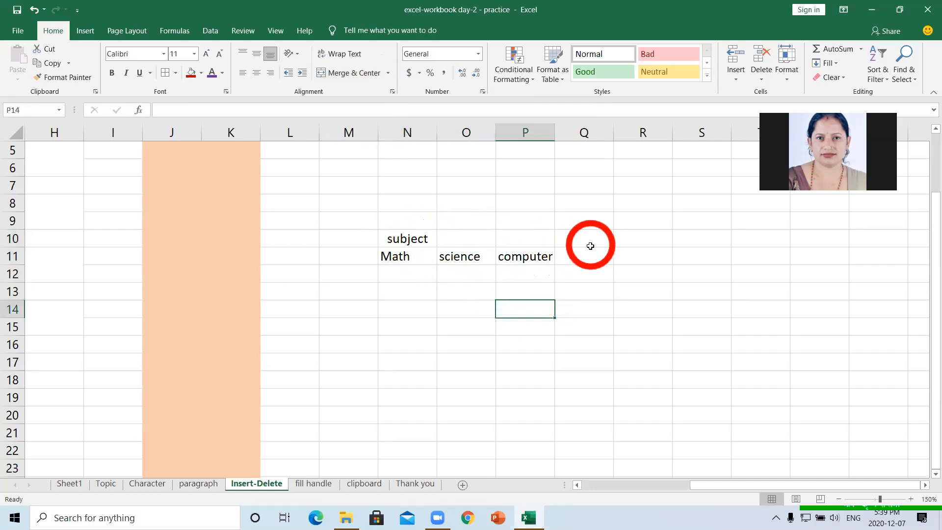
# - Merge the blank cells Q10:Q12 into one cell
pyautogui.moveTo(579, 238); pyautogui.dragTo(583, 270)
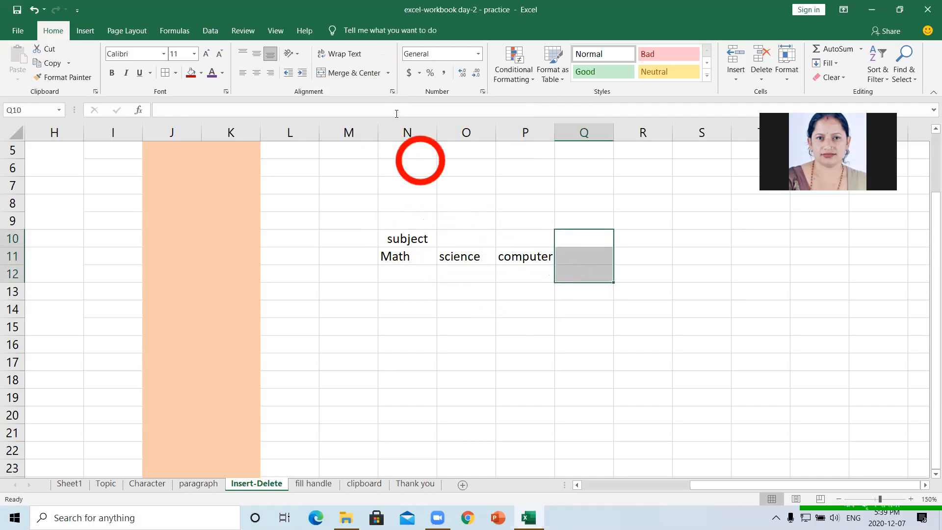
pyautogui.click(364, 74)
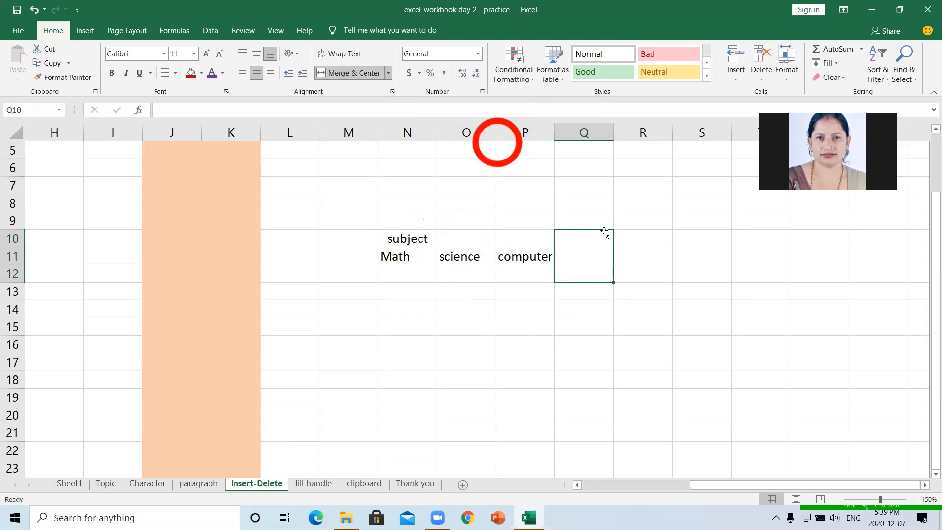
pyautogui.click(615, 307)
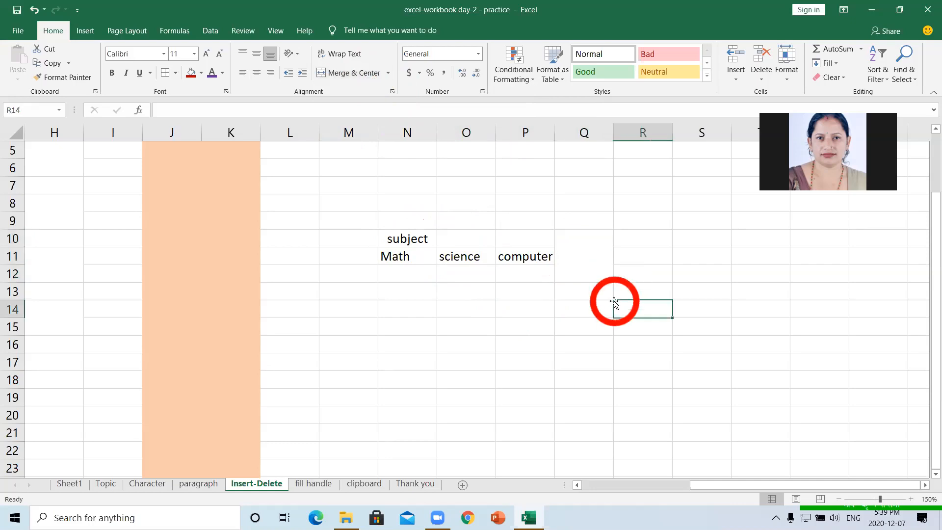
pyautogui.click(588, 243)
# - Merge O13:O16, unmerge it again, and go to the fill handle sheet
pyautogui.moveTo(464, 289); pyautogui.dragTo(465, 338)
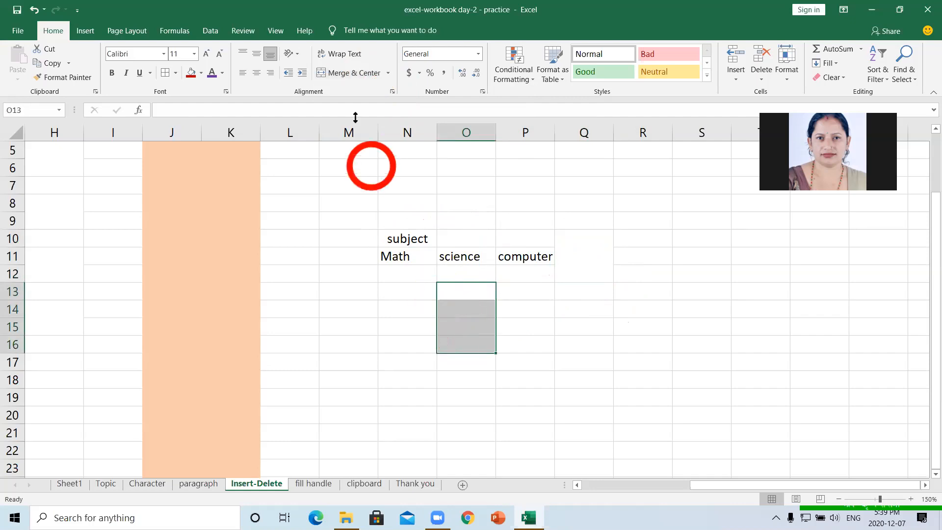
pyautogui.click(352, 73)
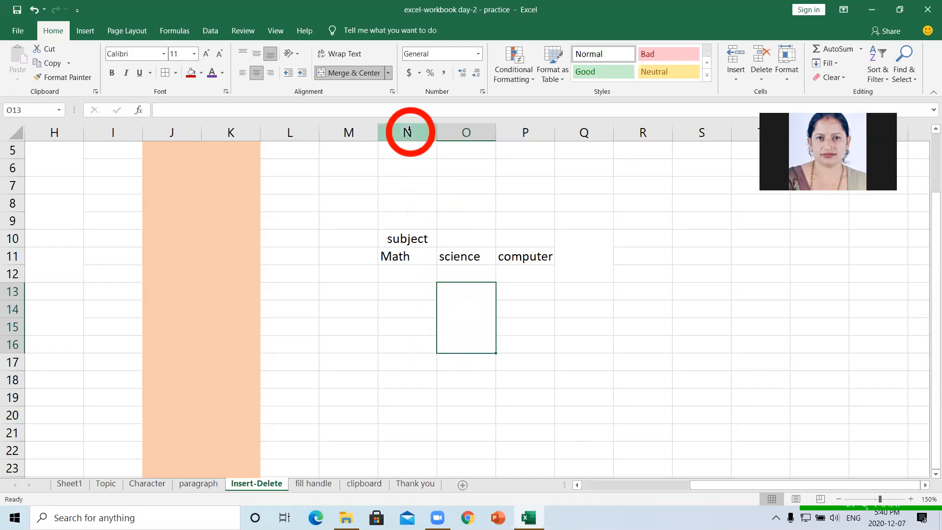
pyautogui.click(387, 73)
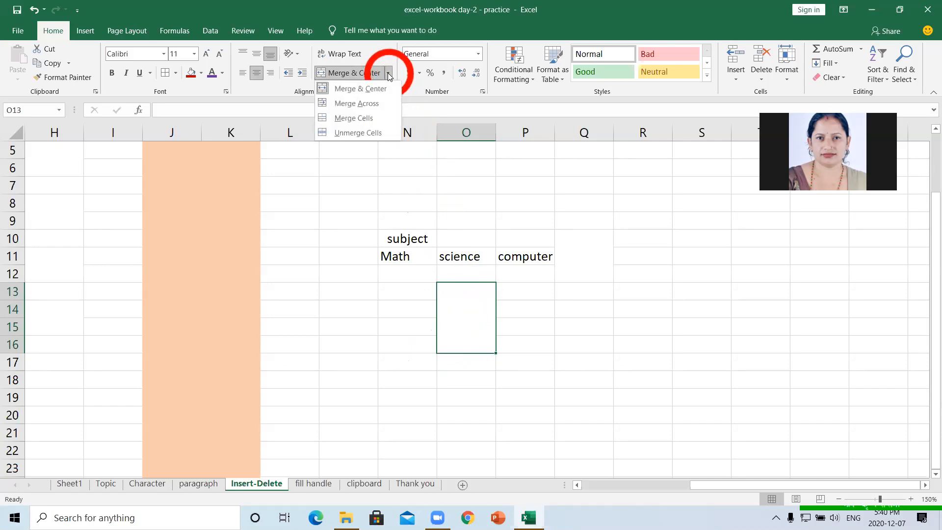
pyautogui.click(374, 132)
pyautogui.click(564, 303)
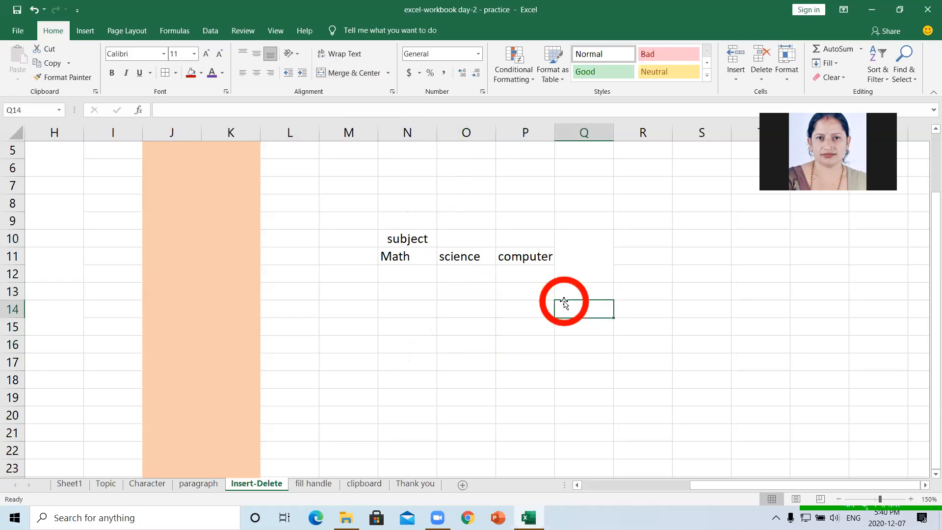
pyautogui.click(321, 483)
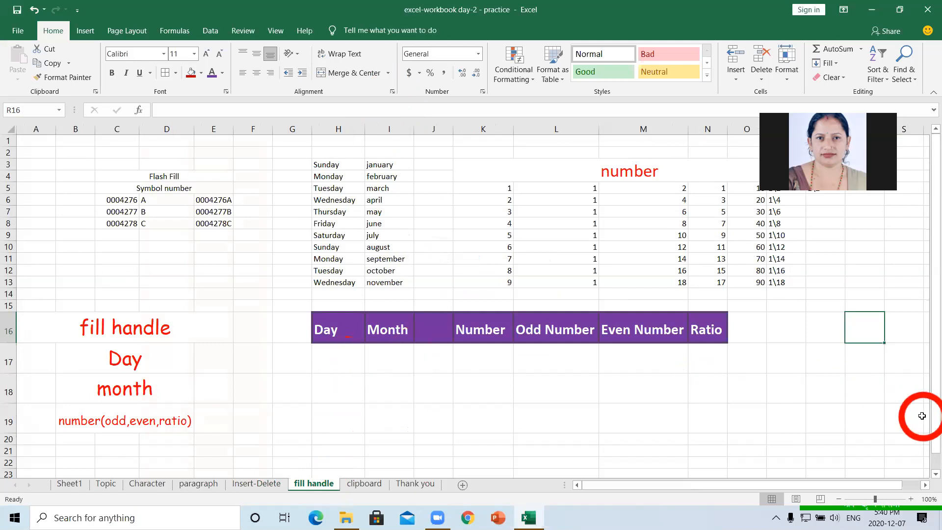
# - Type Sunday into H17 under the Day heading and reopen the cell for editing
pyautogui.moveTo(933, 420); pyautogui.dragTo(926, 458)
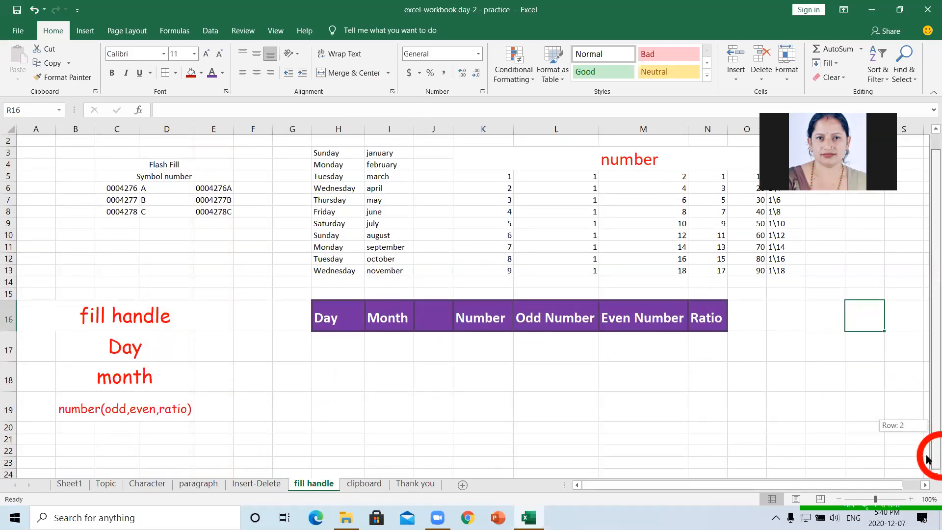
pyautogui.click(335, 349)
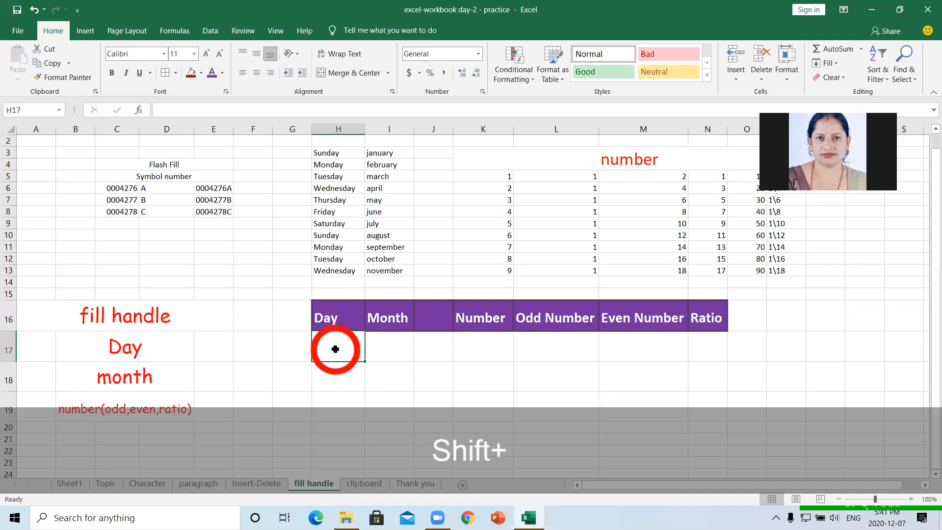
pyautogui.write('Sunday')
pyautogui.click(450, 354)
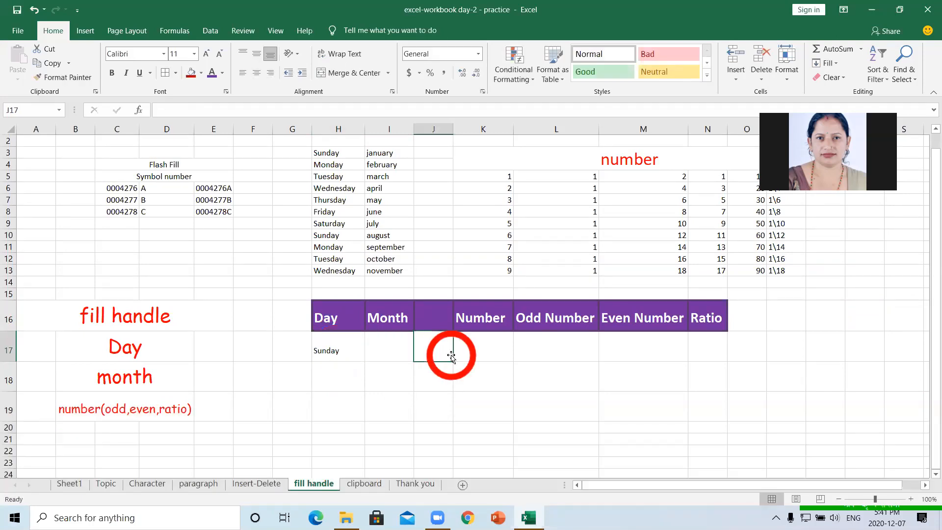
pyautogui.click(341, 354)
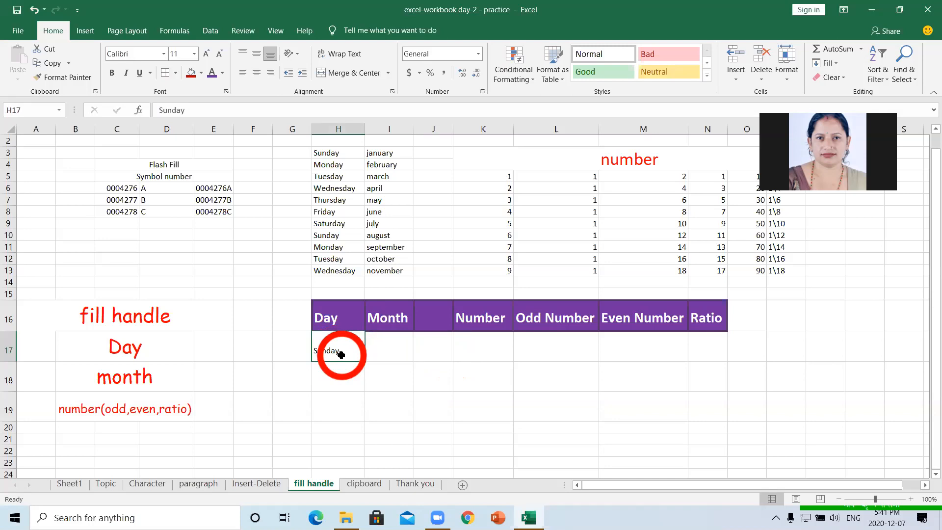
pyautogui.doubleClick(341, 354)
# - Drag Sunday in H17 down the Day column to fill the following weekdays
pyautogui.press('F8')
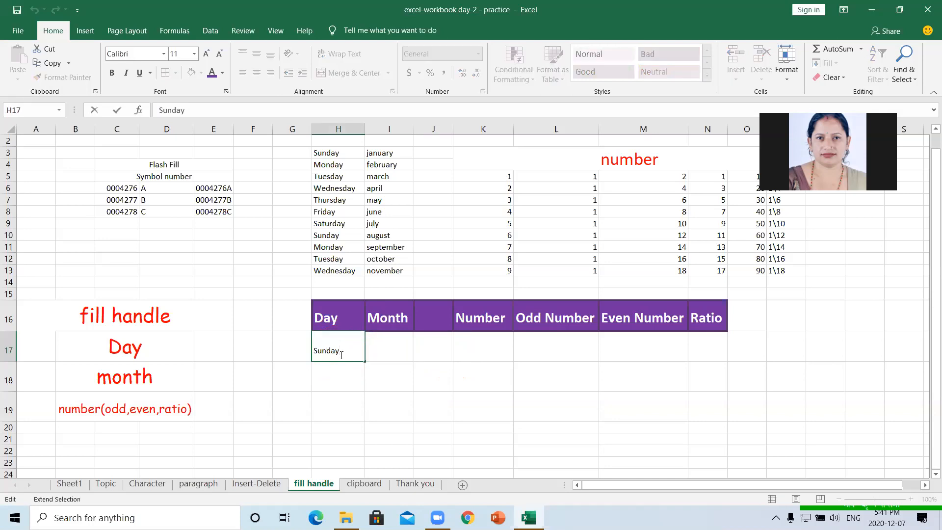
pyautogui.click(385, 373)
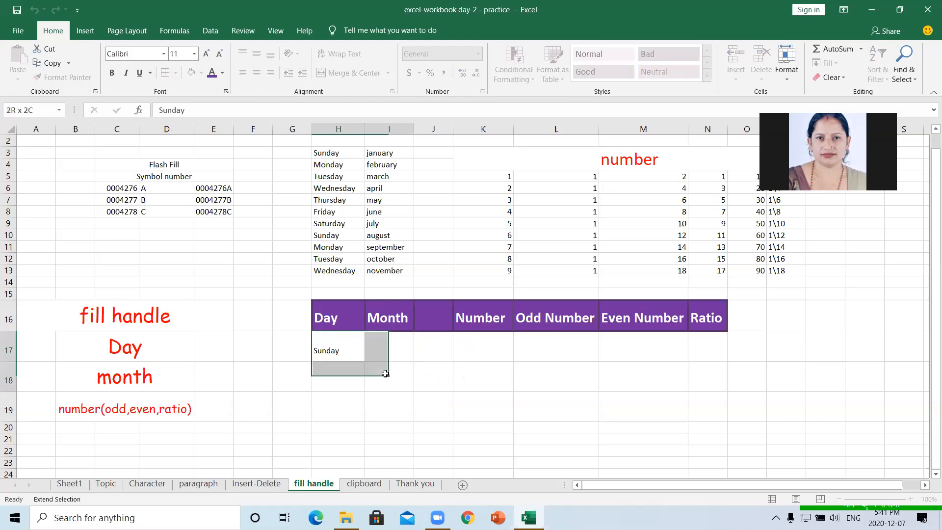
pyautogui.click(346, 360)
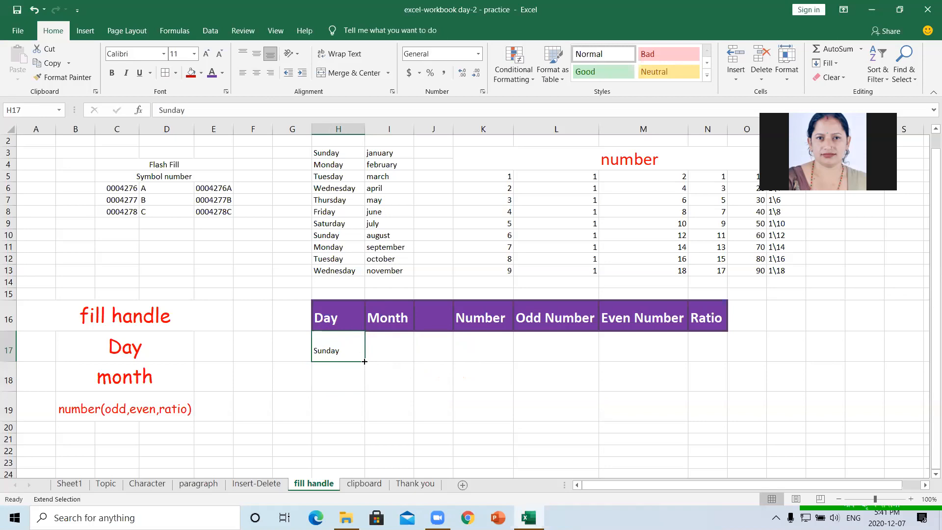
pyautogui.moveTo(364, 361)
pyautogui.mouseDown()
pyautogui.moveTo(375, 483)
pyautogui.moveTo(363, 372)
pyautogui.mouseUp()
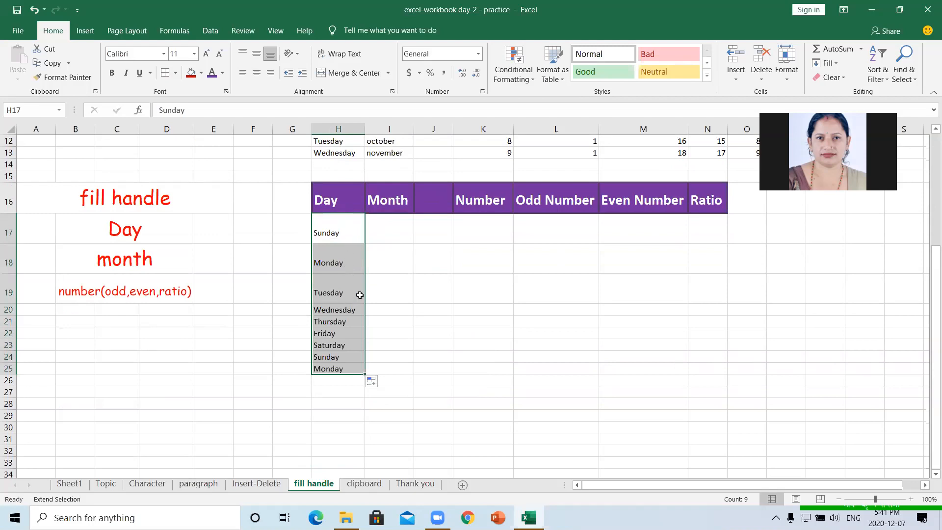
pyautogui.moveTo(929, 269); pyautogui.dragTo(925, 157)
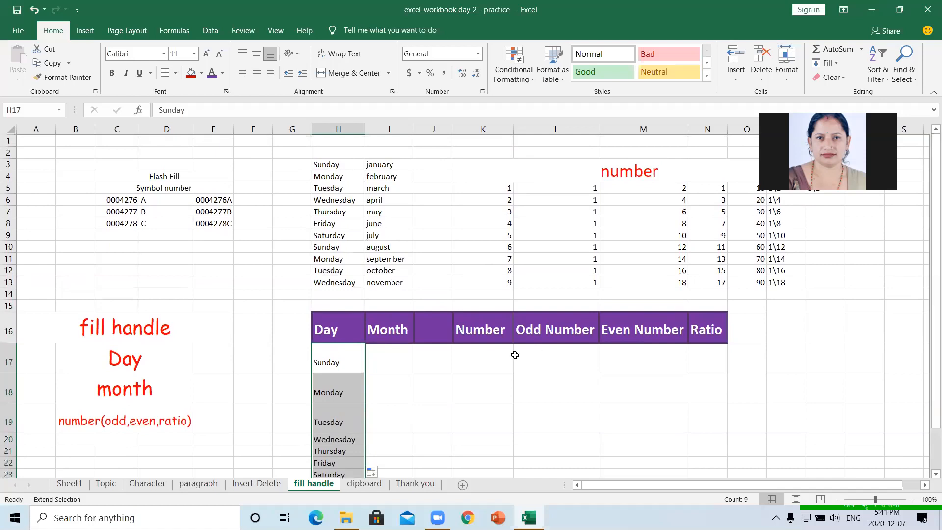
pyautogui.click(399, 354)
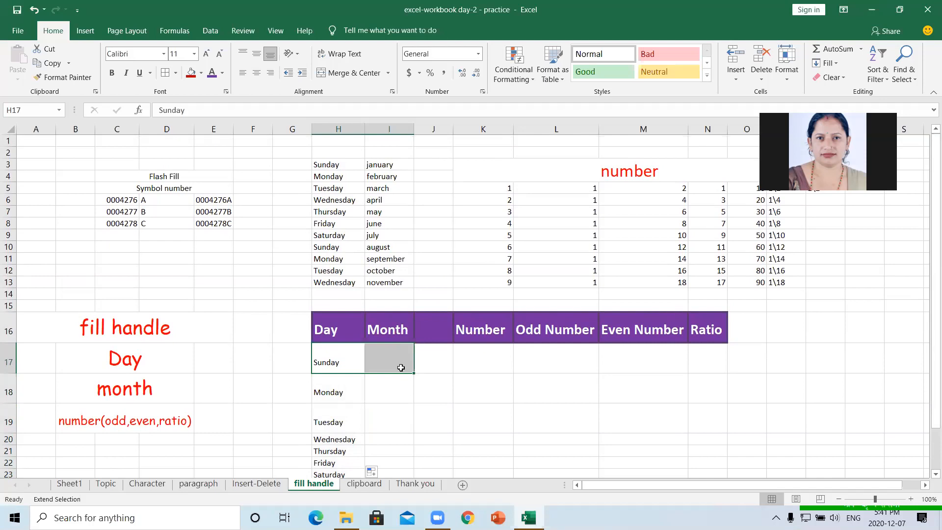
pyautogui.click(396, 328)
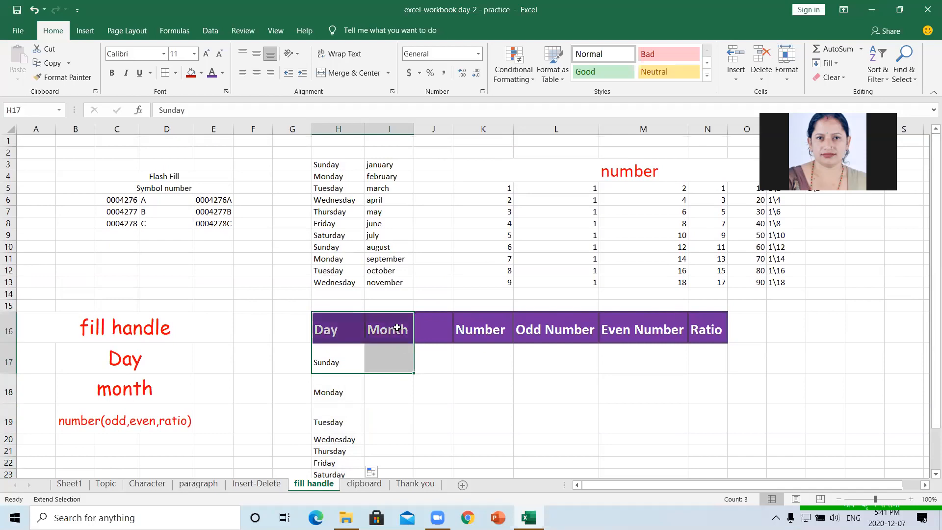
pyautogui.click(321, 366)
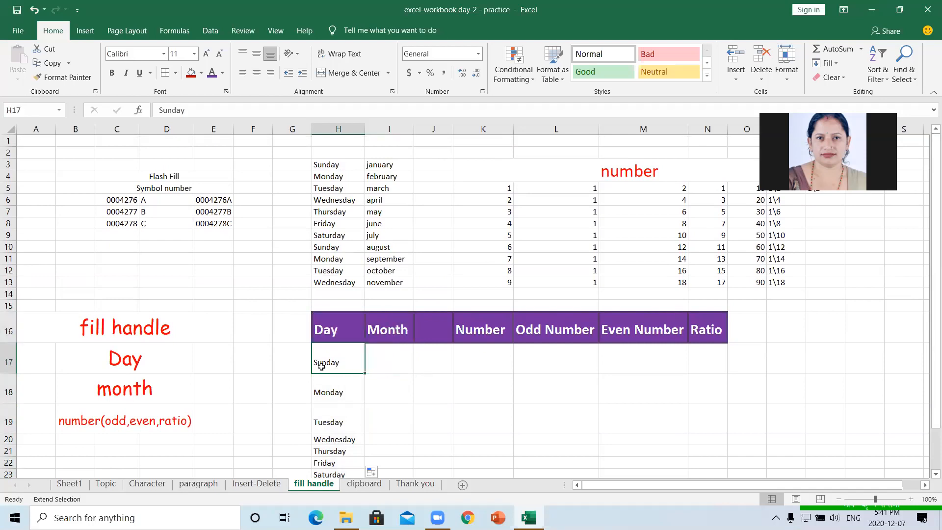
pyautogui.press('Right')
pyautogui.click(389, 363)
pyautogui.click(321, 360)
pyautogui.click(369, 358)
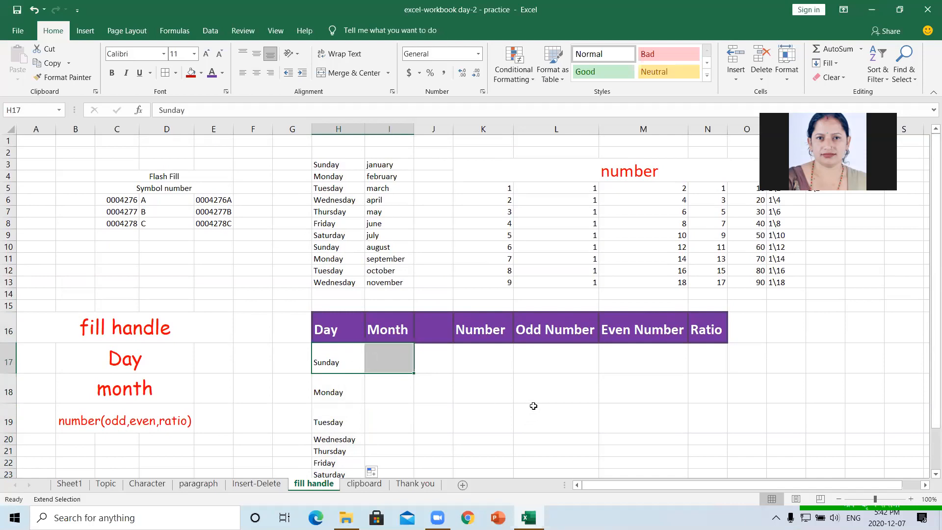
pyautogui.click(543, 389)
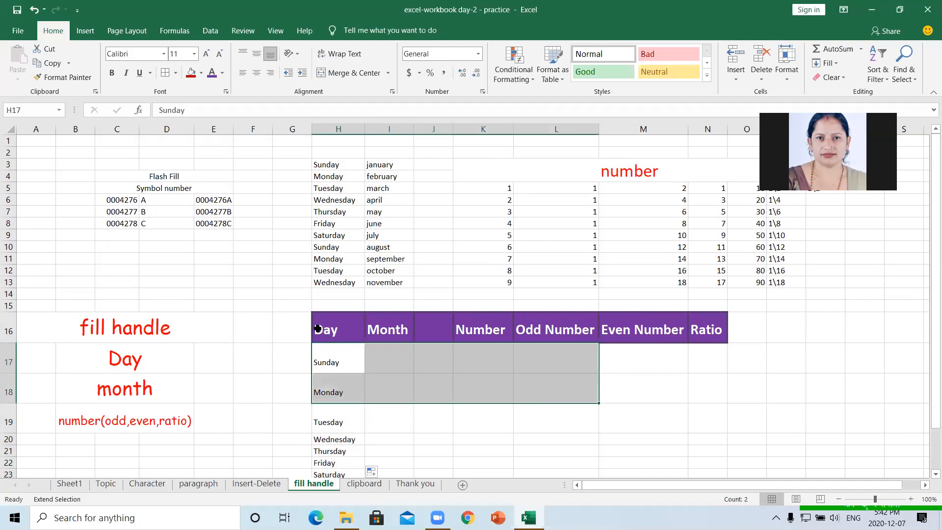
pyautogui.click(39, 154)
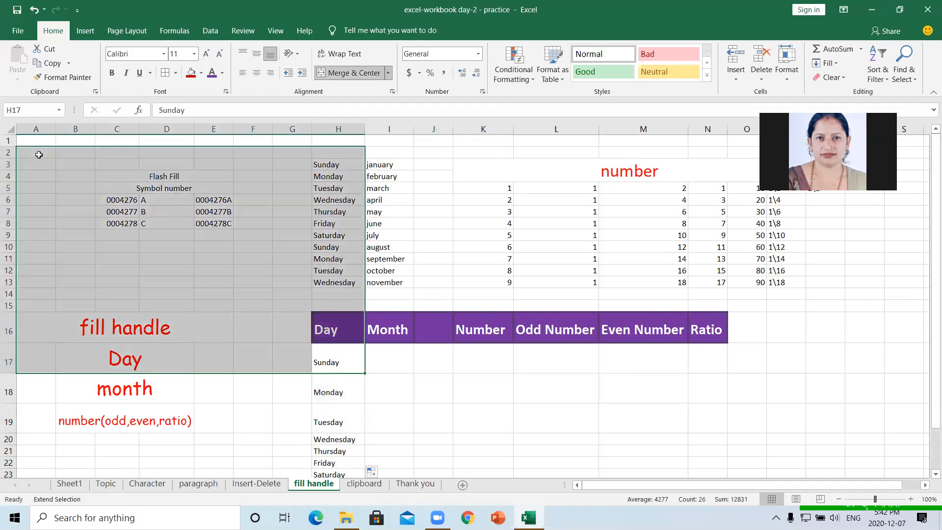
pyautogui.click(410, 253)
pyautogui.click(447, 195)
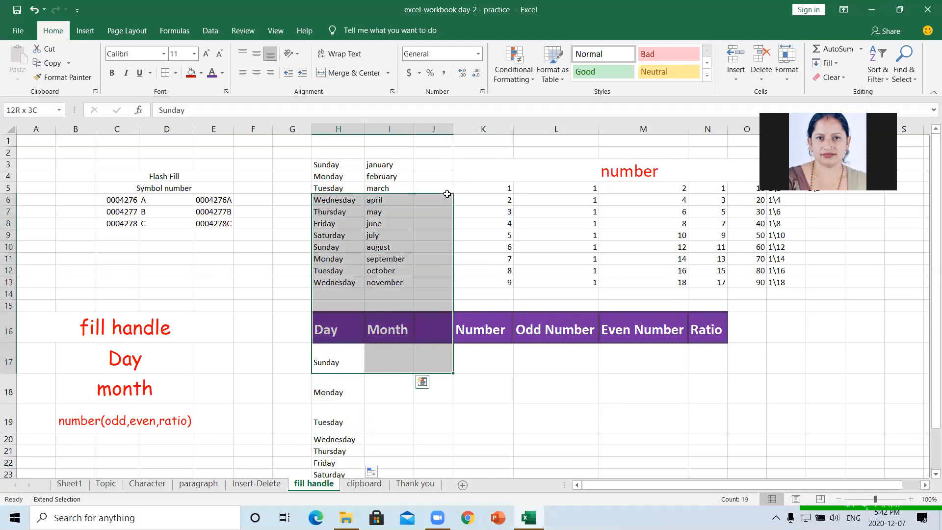
pyautogui.click(613, 477)
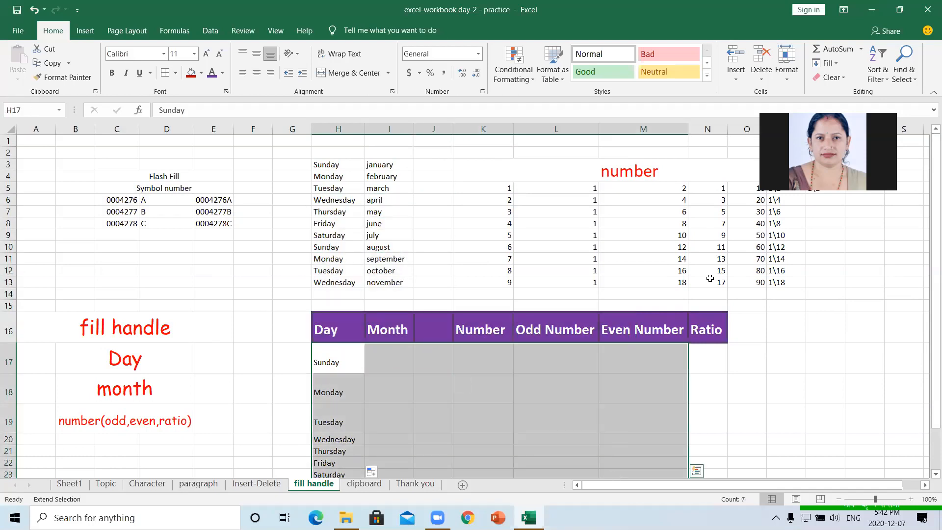
pyautogui.click(871, 9)
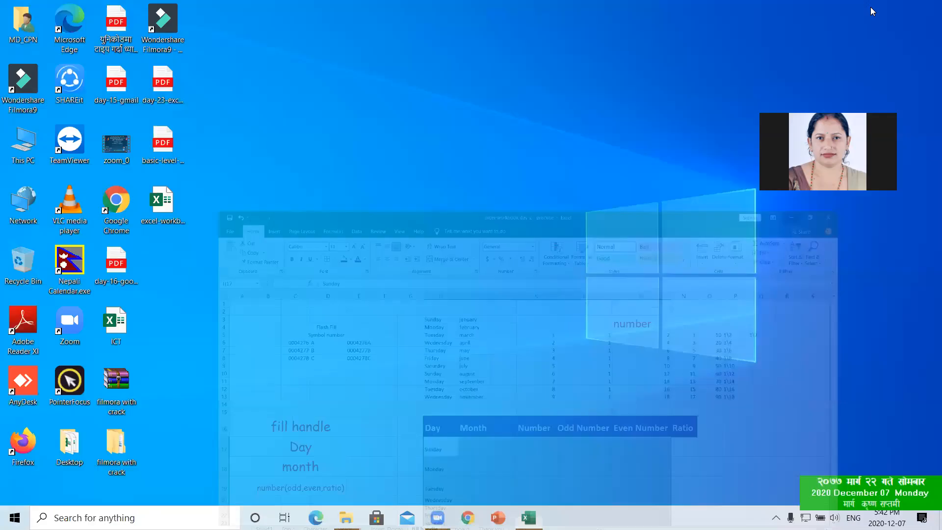
pyautogui.rightClick(471, 143)
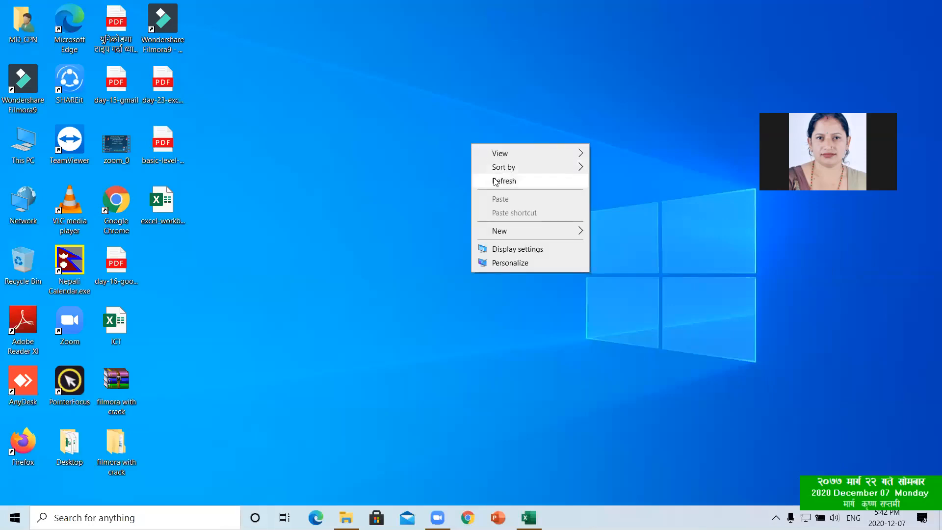
pyautogui.click(494, 181)
pyautogui.rightClick(494, 179)
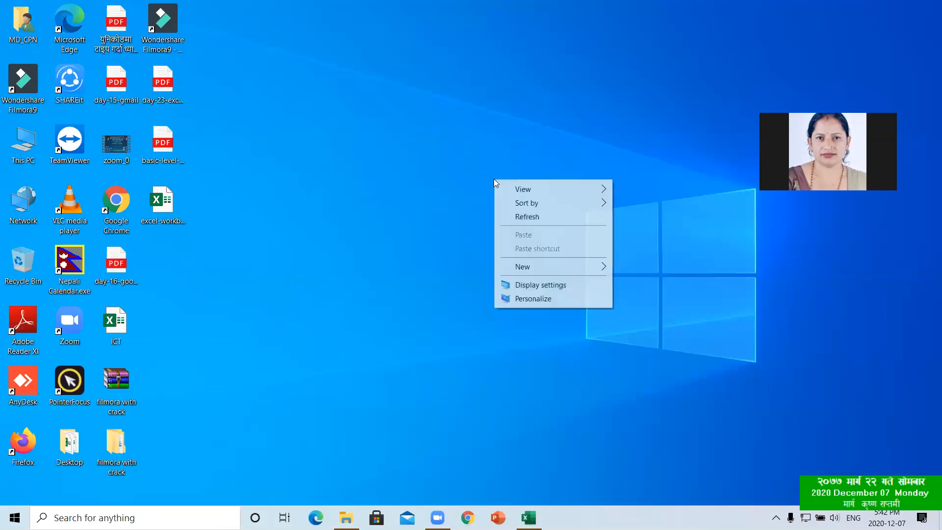
pyautogui.click(521, 218)
pyautogui.rightClick(520, 214)
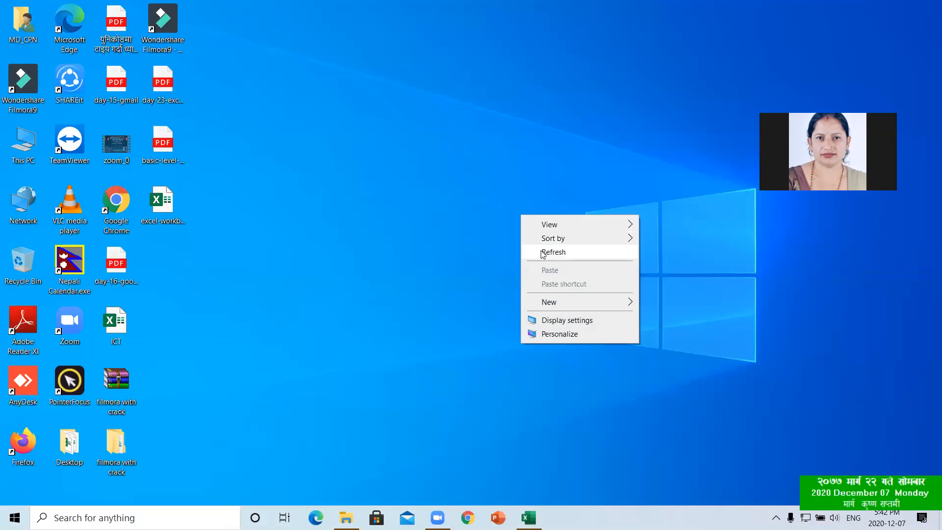
pyautogui.click(544, 252)
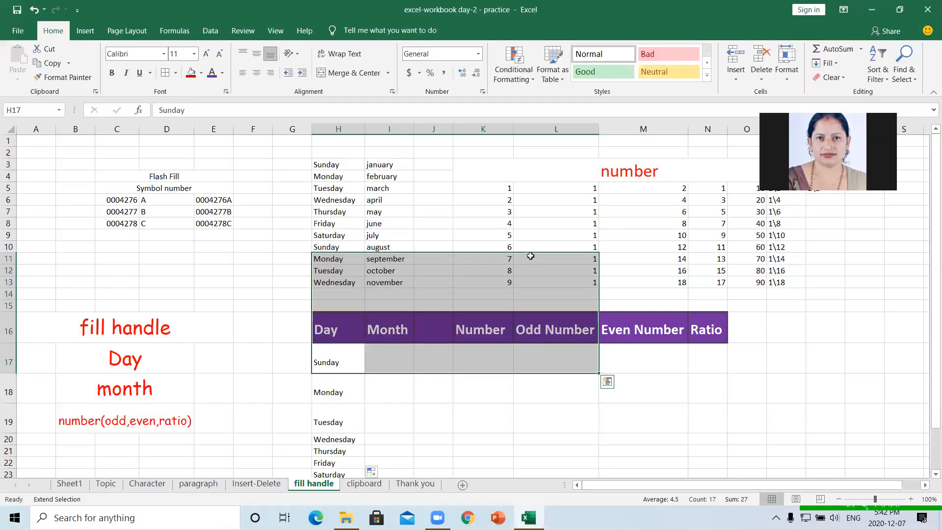
# - Switch the ribbon to Page Layout, then to Insert to show table, chart and picture commands
pyautogui.click(562, 150)
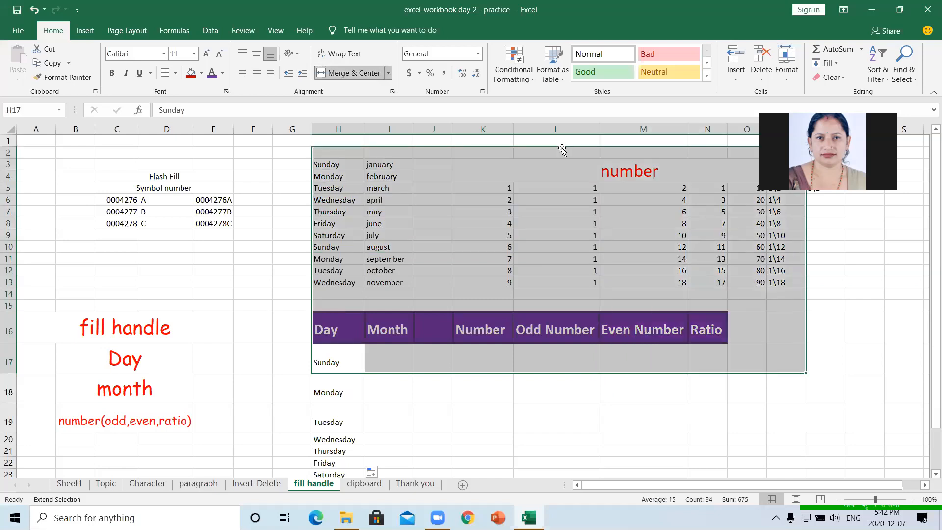
pyautogui.moveTo(932, 411); pyautogui.dragTo(932, 289)
pyautogui.click(126, 32)
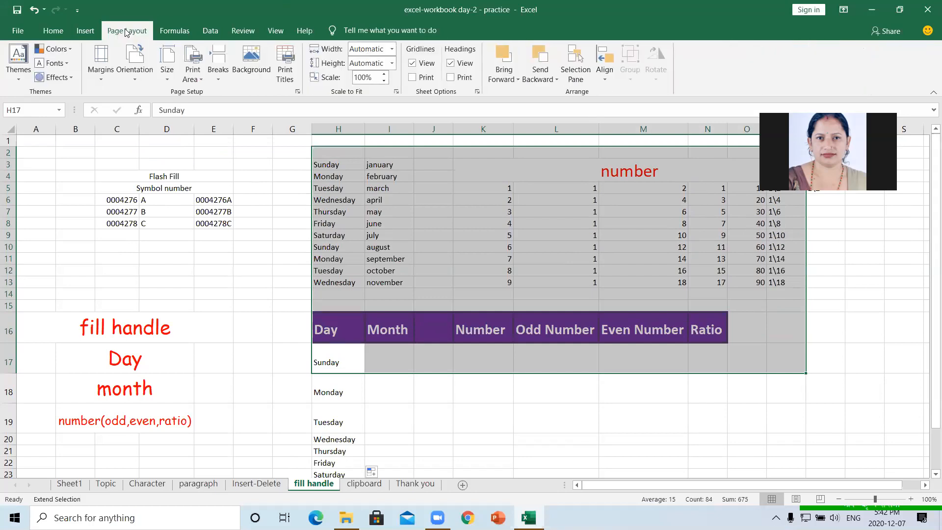
pyautogui.click(86, 31)
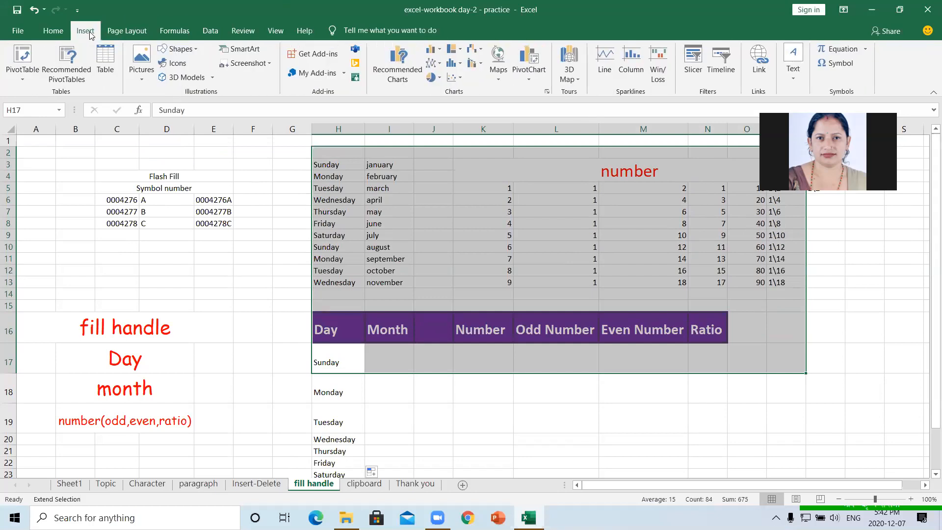
# - Select cells around H17:I18, including the empty Month cell beside Sunday
pyautogui.click(167, 269)
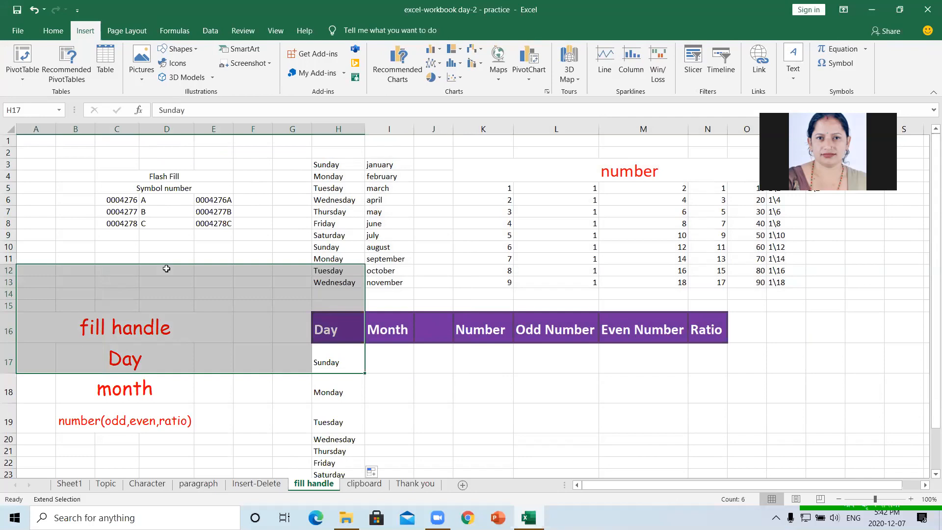
pyautogui.click(380, 360)
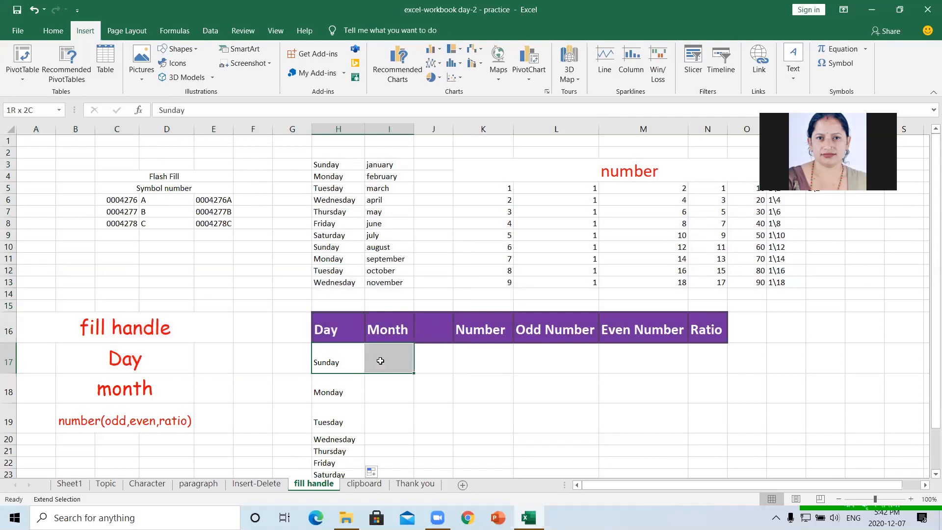
pyautogui.click(378, 360)
pyautogui.click(342, 361)
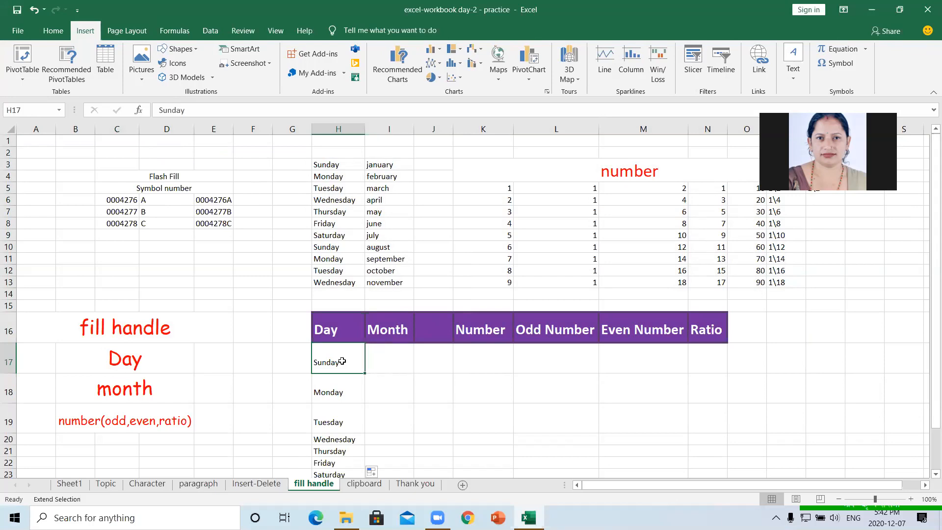
pyautogui.click(377, 359)
pyautogui.click(387, 387)
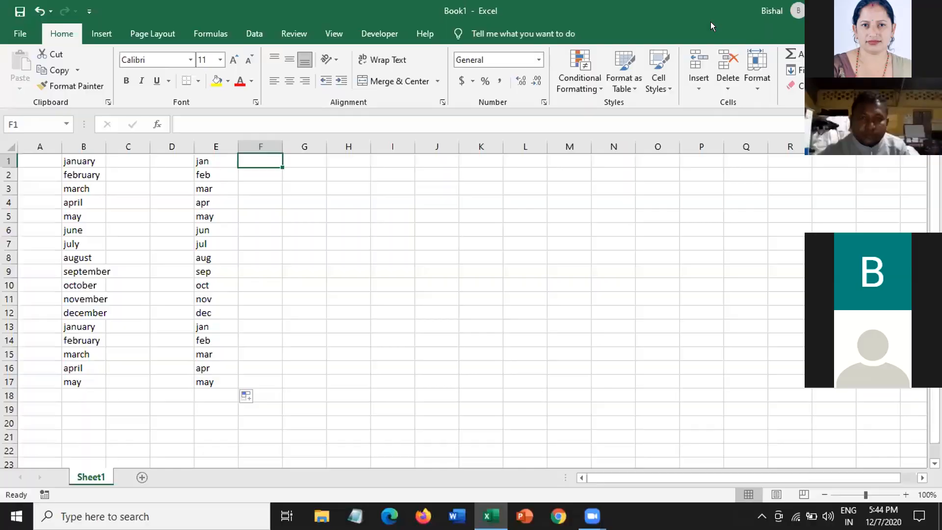
# - Enter 1 in F1 and 2 in F2
pyautogui.write('1')
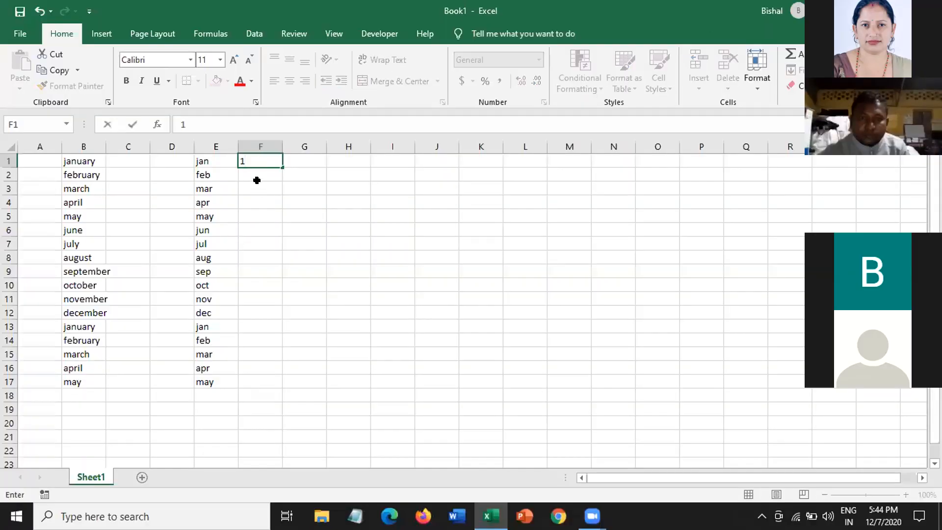
pyautogui.press('Return')
pyautogui.write('2')
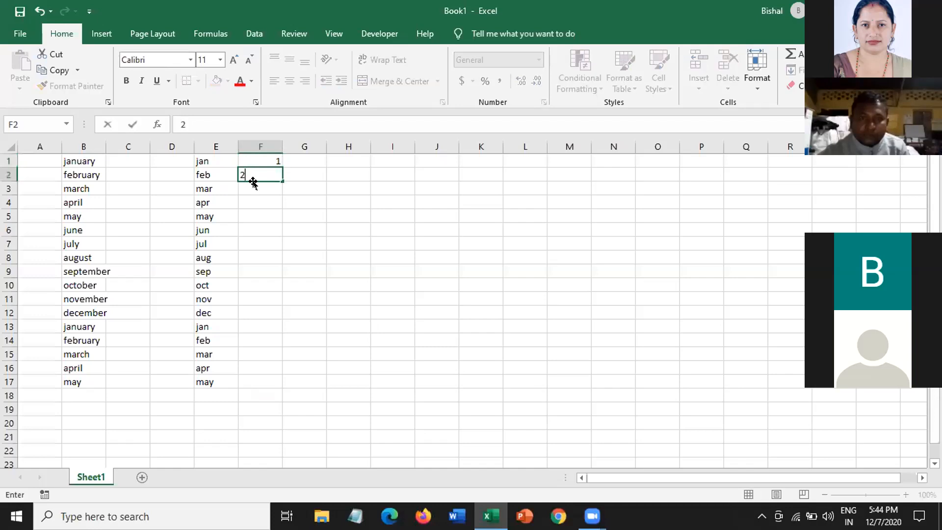
pyautogui.click(250, 158)
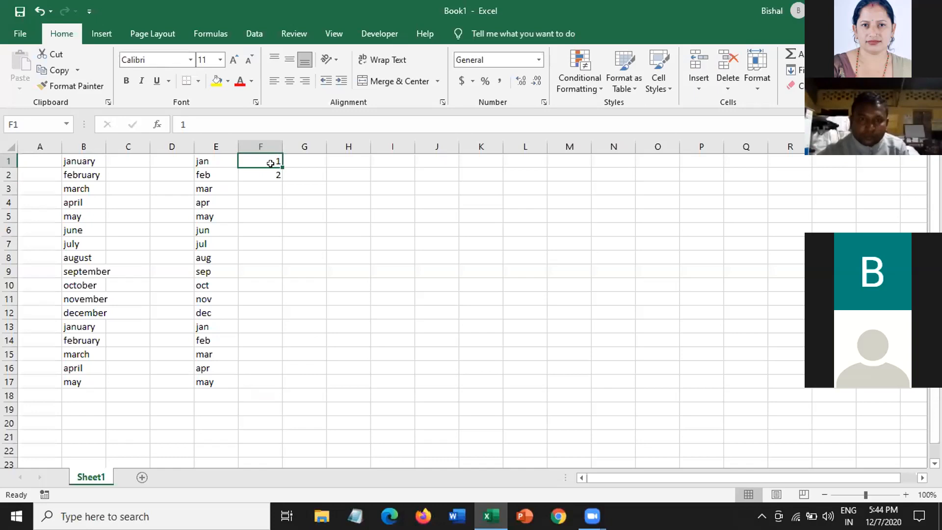
# - Move the 1 and 2 over into G1:G2, then drag that series down to row 17
pyautogui.moveTo(270, 163); pyautogui.dragTo(271, 168)
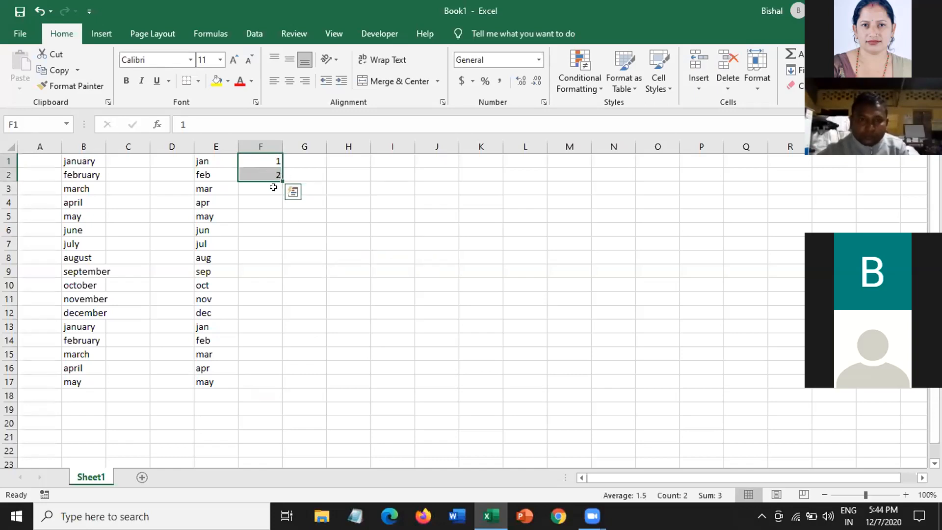
pyautogui.moveTo(273, 178)
pyautogui.mouseDown()
pyautogui.moveTo(288, 223)
pyautogui.moveTo(288, 175)
pyautogui.mouseUp()
pyautogui.click(318, 174)
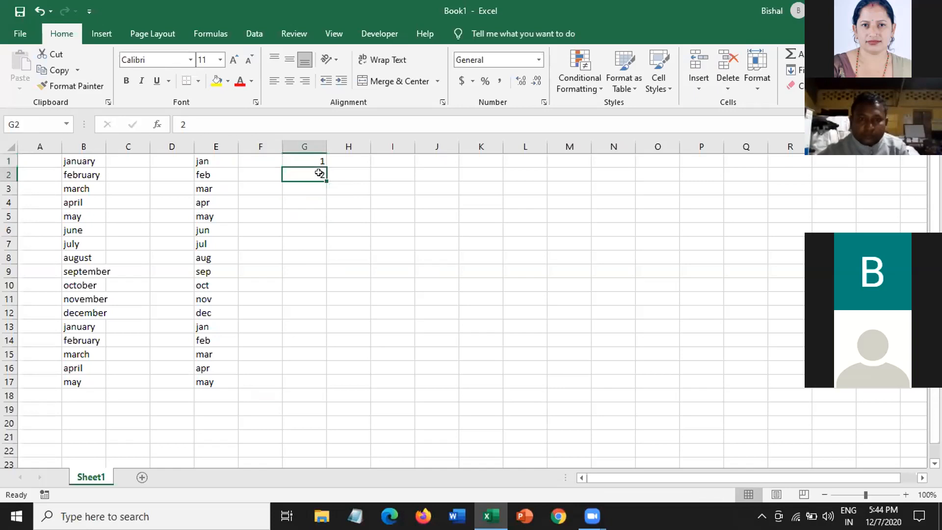
pyautogui.click(319, 162)
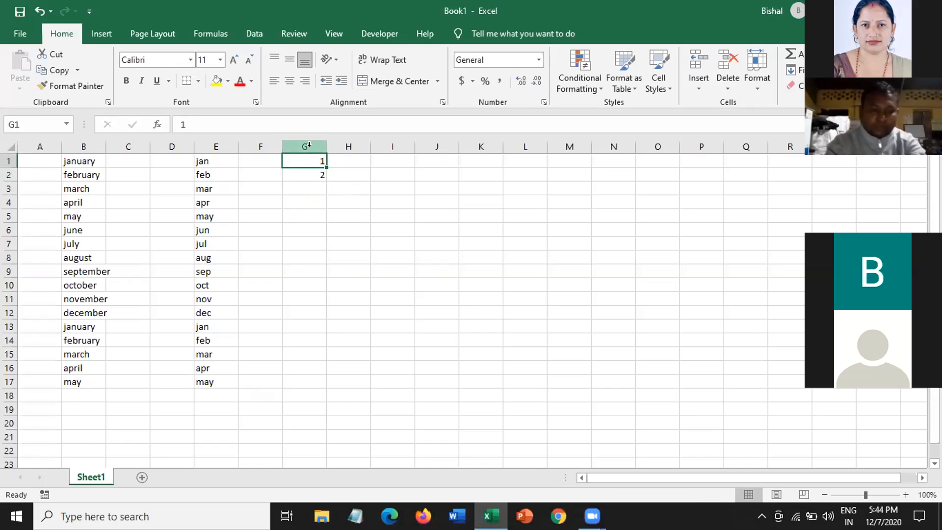
pyautogui.hotkey('shift', 'Down')
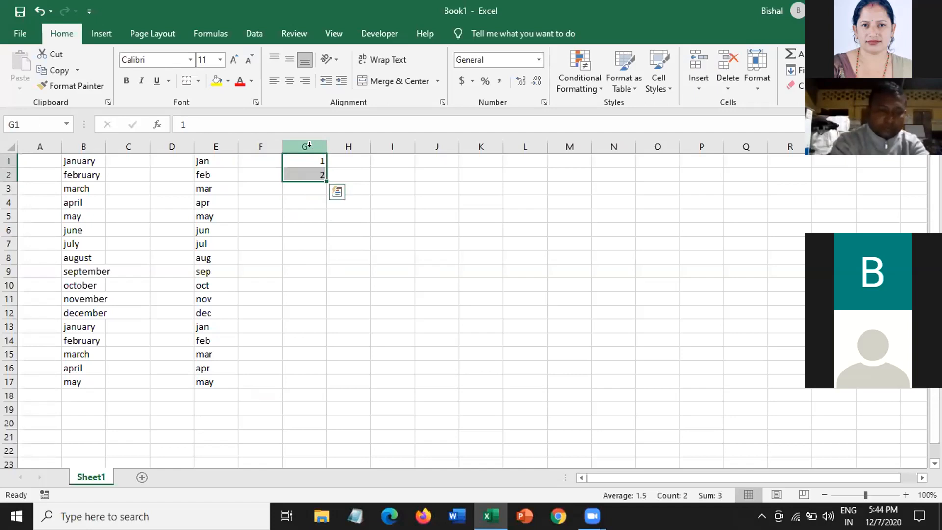
pyautogui.moveTo(324, 175); pyautogui.dragTo(319, 385)
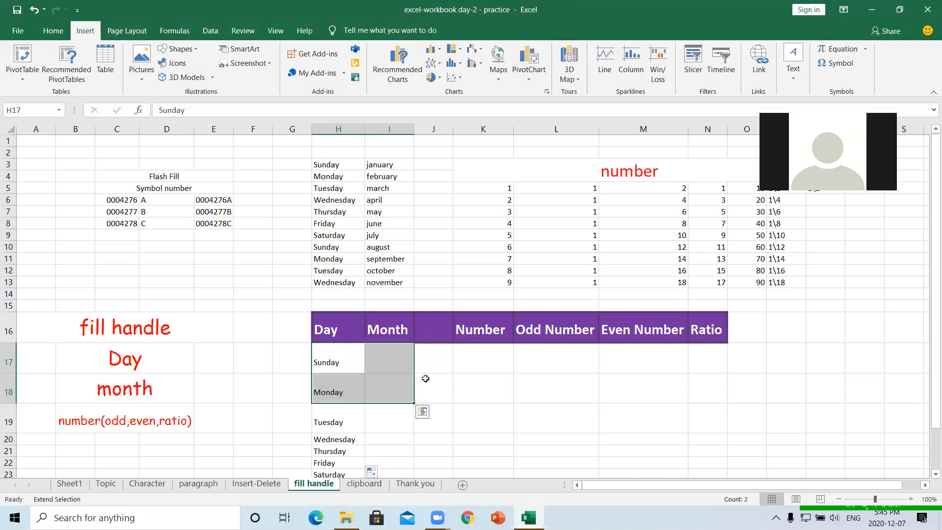
# - Adjust the selection along row 17 between F17 and I17, dismissing the Month heading's shortcut menu
pyautogui.click(396, 360)
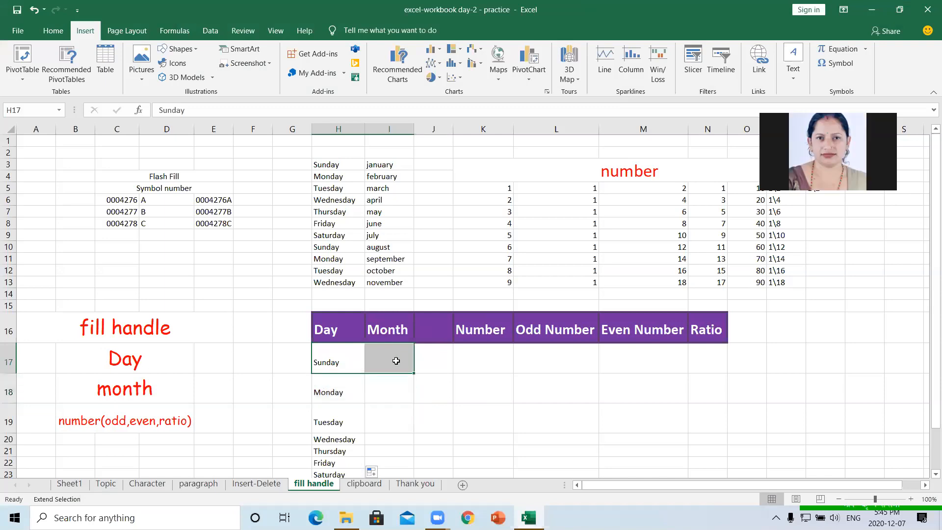
pyautogui.click(349, 359)
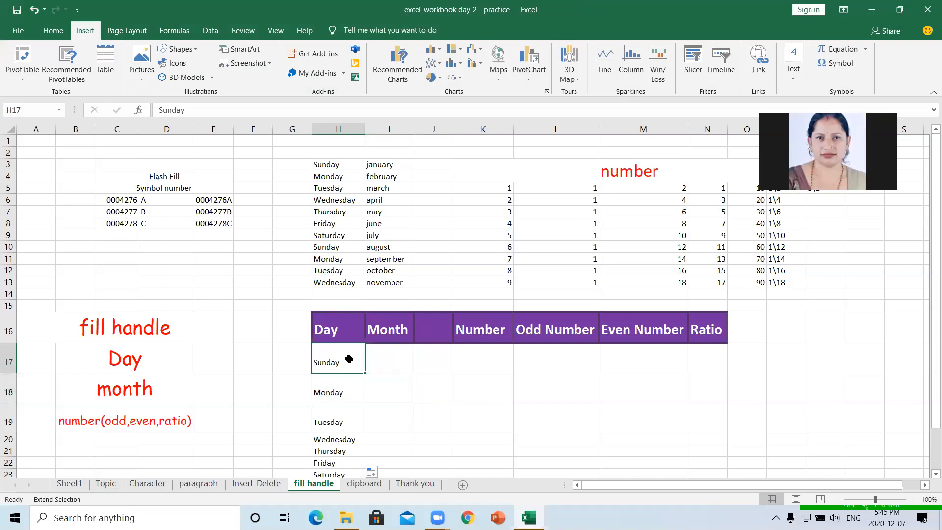
pyautogui.click(266, 363)
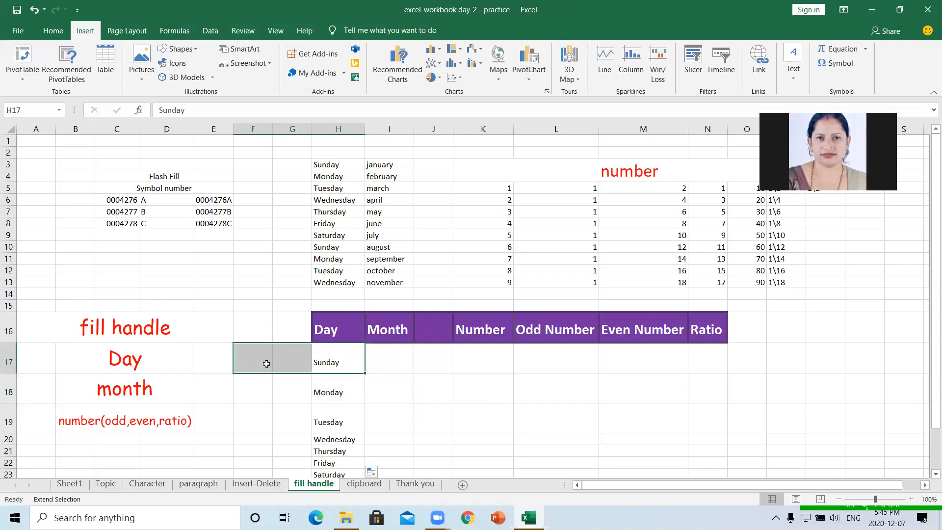
pyautogui.rightClick(411, 326)
pyautogui.click(387, 327)
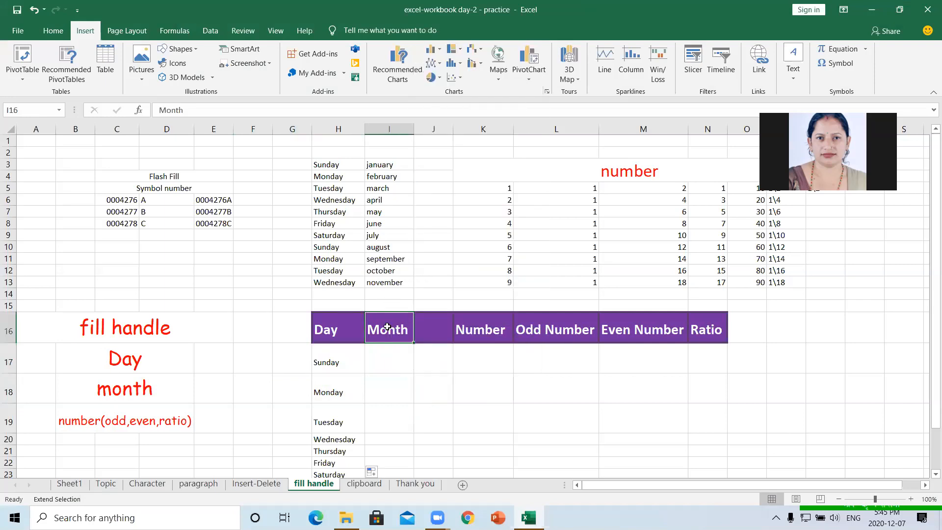
pyautogui.press('Down')
pyautogui.press('Down')
pyautogui.press('Down')
pyautogui.press('Down')
pyautogui.press('Up')
pyautogui.press('Up')
pyautogui.press('Up')
pyautogui.press('Up')
pyautogui.press('Up')
pyautogui.press('Up')
pyautogui.press('Up')
pyautogui.press('Up')
pyautogui.press('Up')
pyautogui.press('Up')
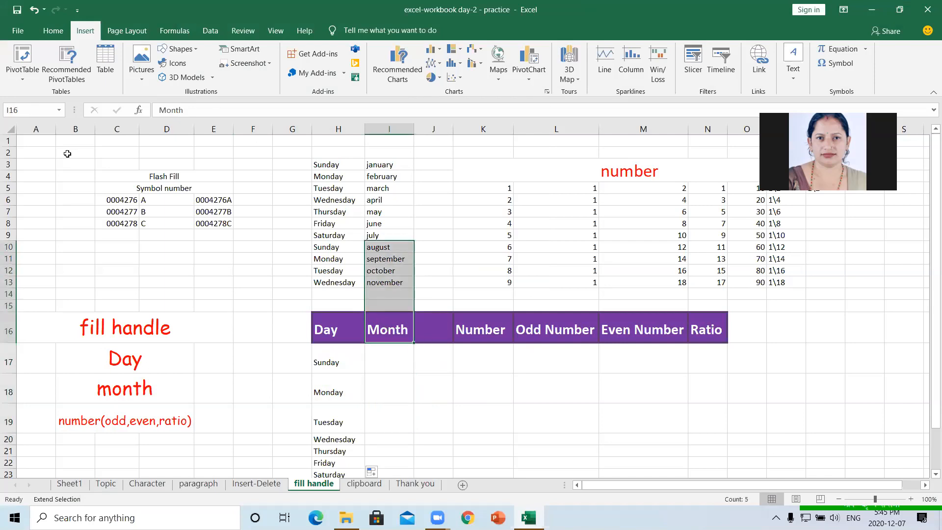
# - Fill the column N 50, 100 series down to 450 in N22
pyautogui.click(67, 155)
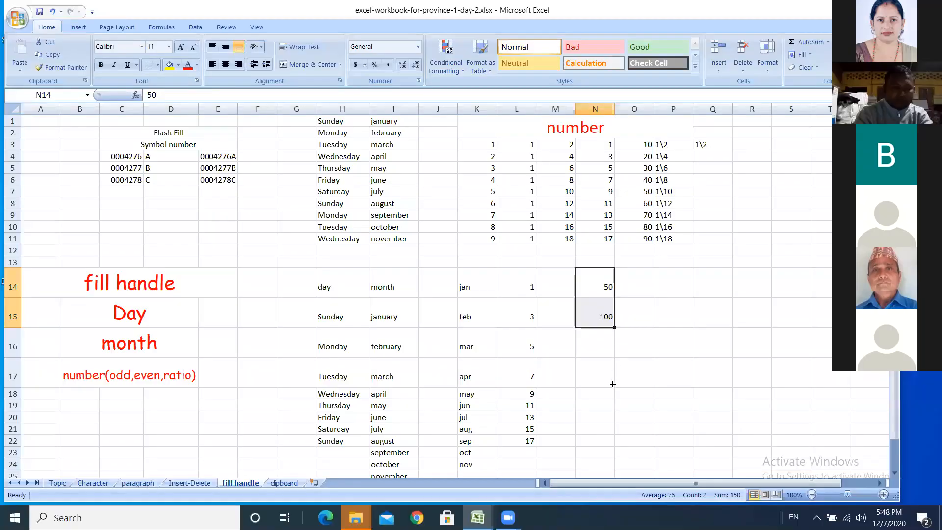
pyautogui.moveTo(612, 384); pyautogui.dragTo(595, 447)
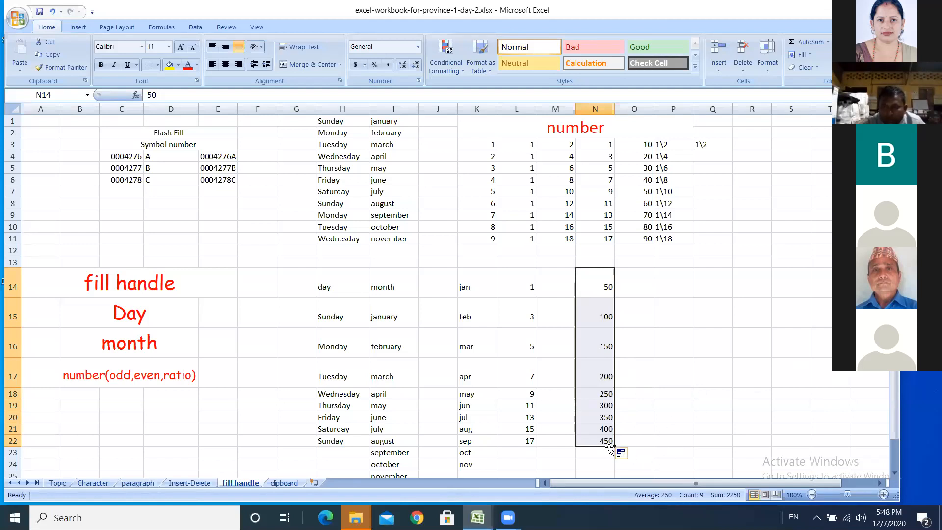
# - Extend column N's series to 550, then select E2 in the blank workbook
pyautogui.moveTo(612, 444); pyautogui.dragTo(615, 466)
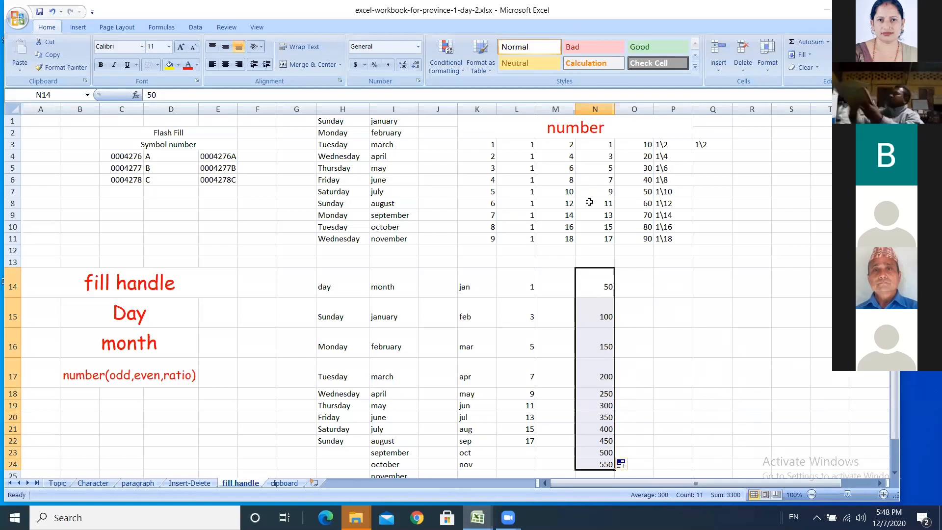
pyautogui.click(561, 20)
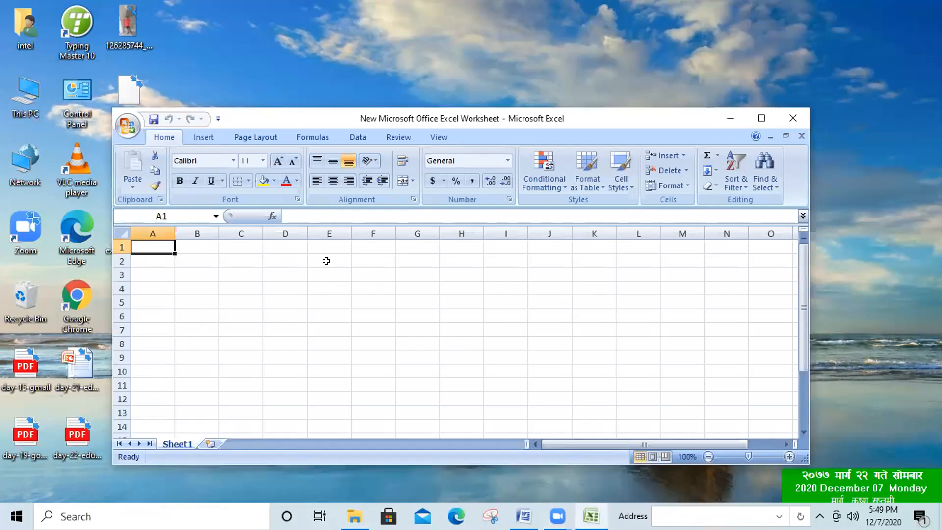
pyautogui.click(312, 253)
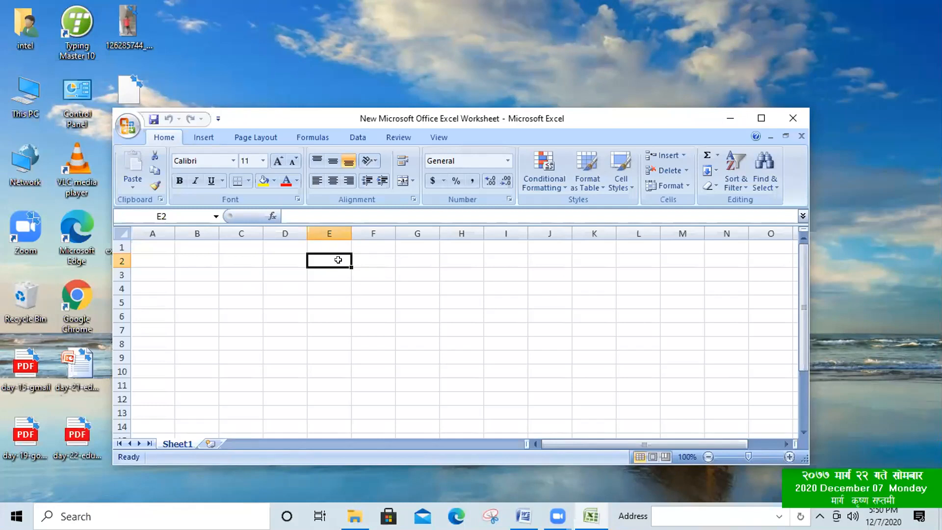
# - Enter 1/2 in cells E2 and G2, which Excel displays as the date 2-Jan
pyautogui.doubleClick(338, 259)
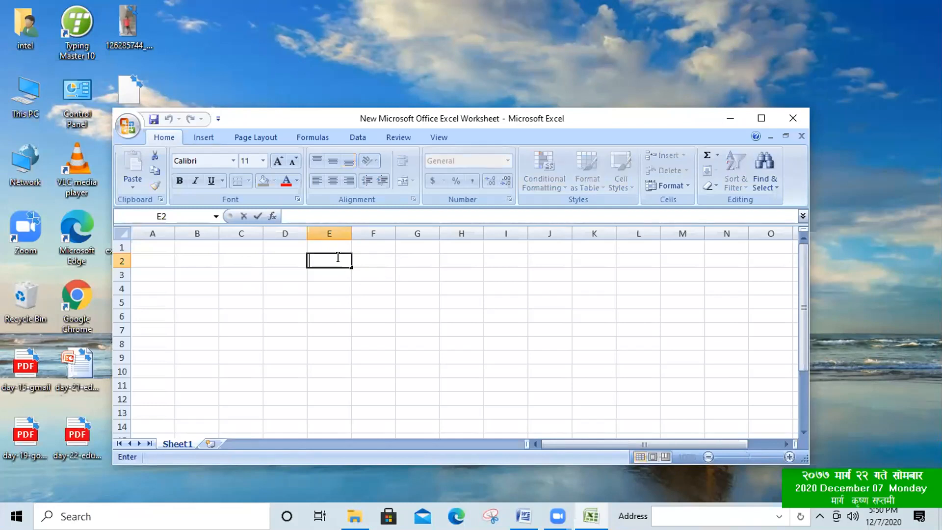
pyautogui.write('1/2')
pyautogui.click(350, 266)
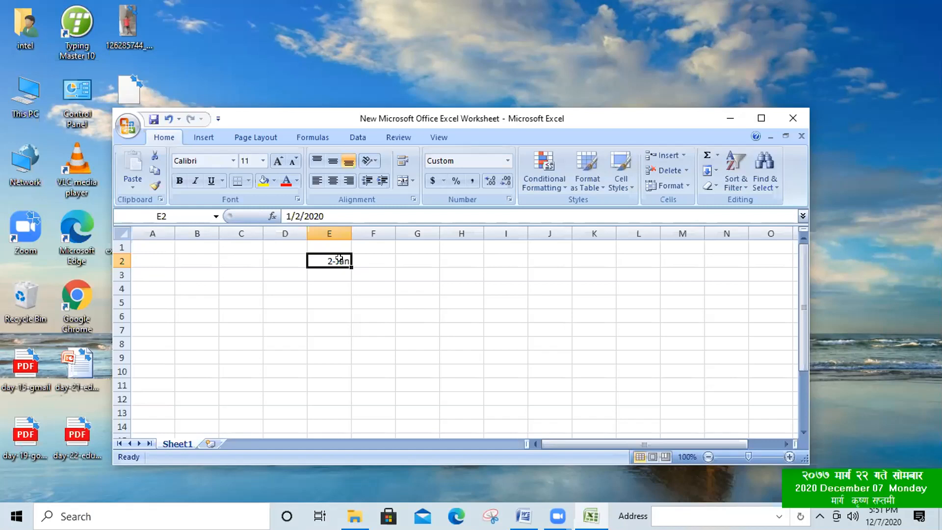
pyautogui.click(396, 261)
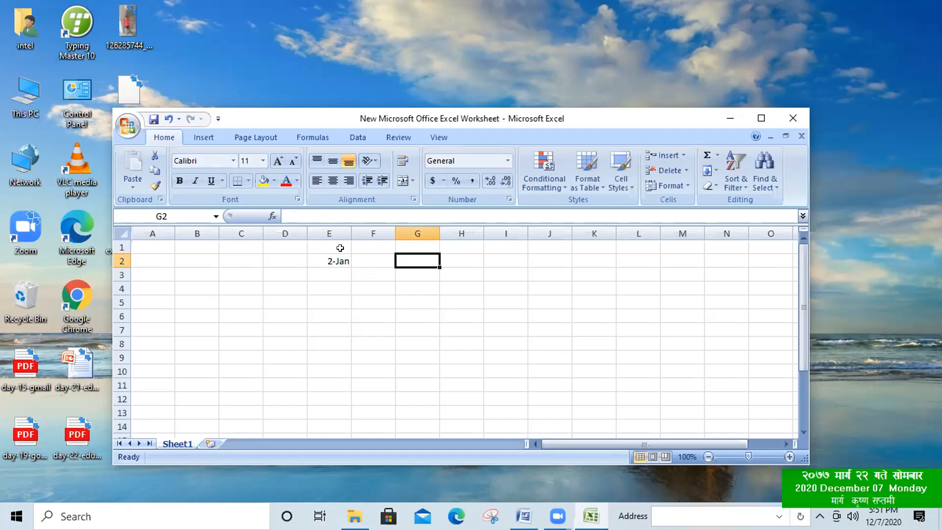
pyautogui.doubleClick(426, 257)
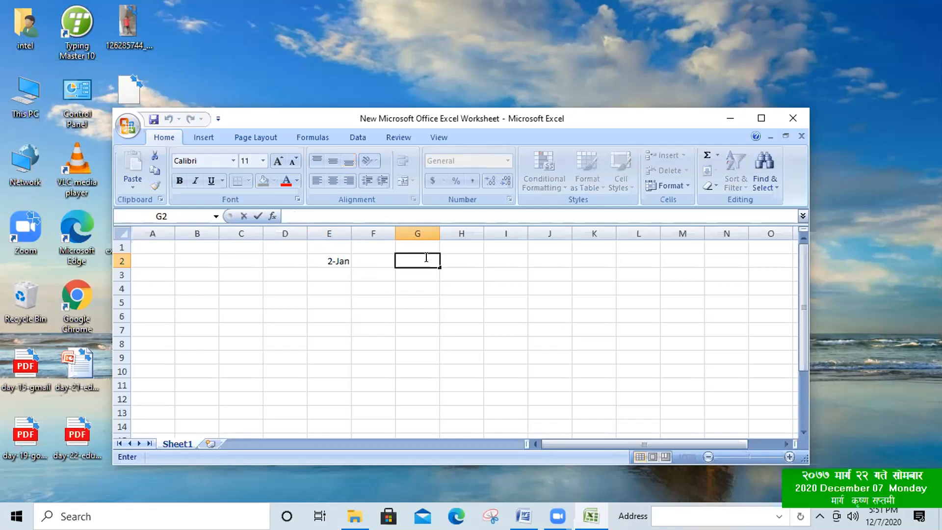
pyautogui.write('1/2')
pyautogui.hotkey('ctrl', 'Return')
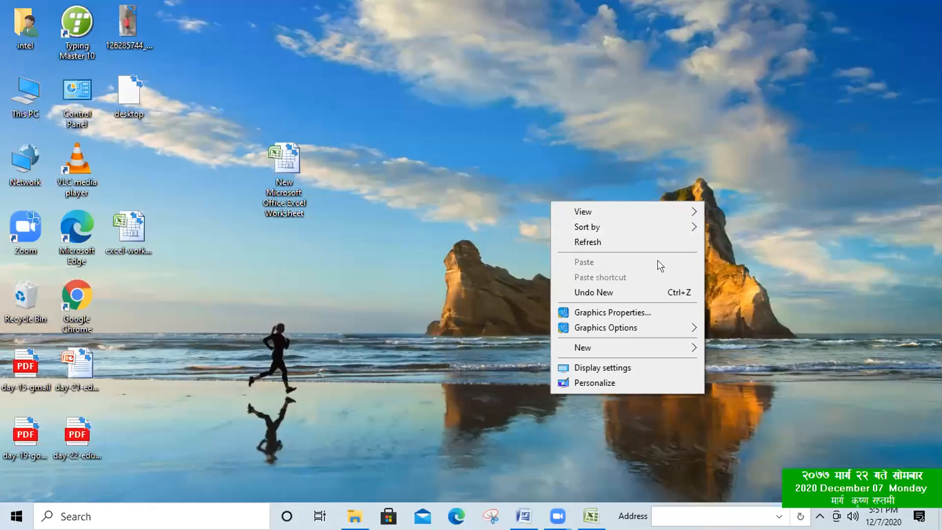
# - Refresh the desktop and restore the practice workbook from the taskbar
pyautogui.click(669, 243)
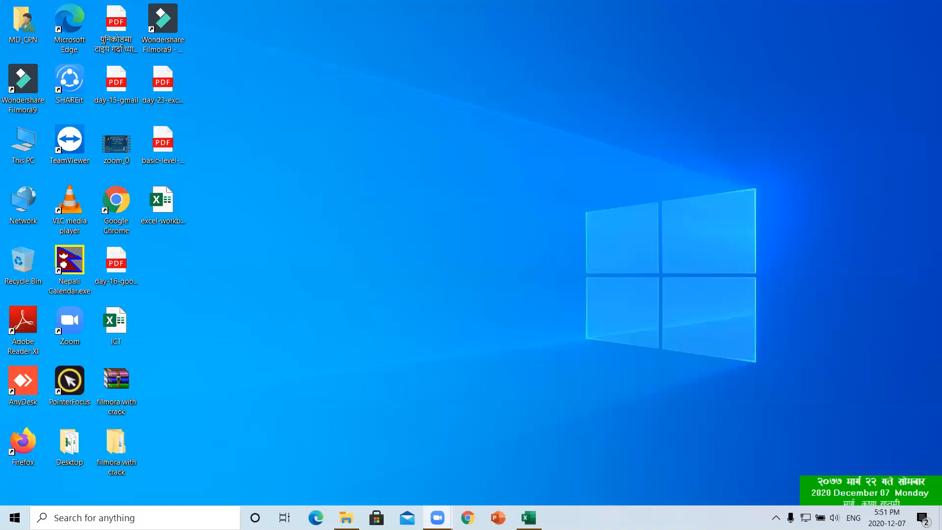
pyautogui.click(528, 517)
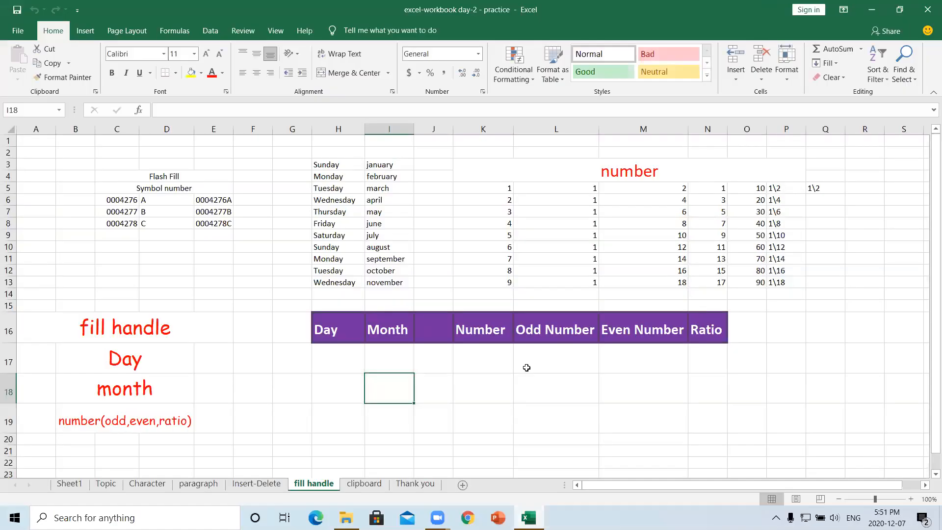
# - Enter 2\3 in N17 under the Ratio heading and reopen the cell to check it
pyautogui.click(705, 362)
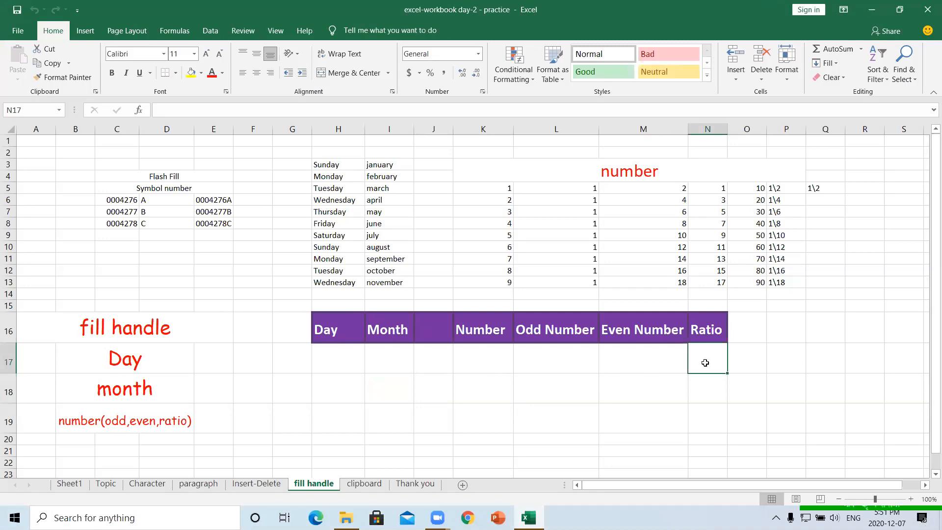
pyautogui.write('2')
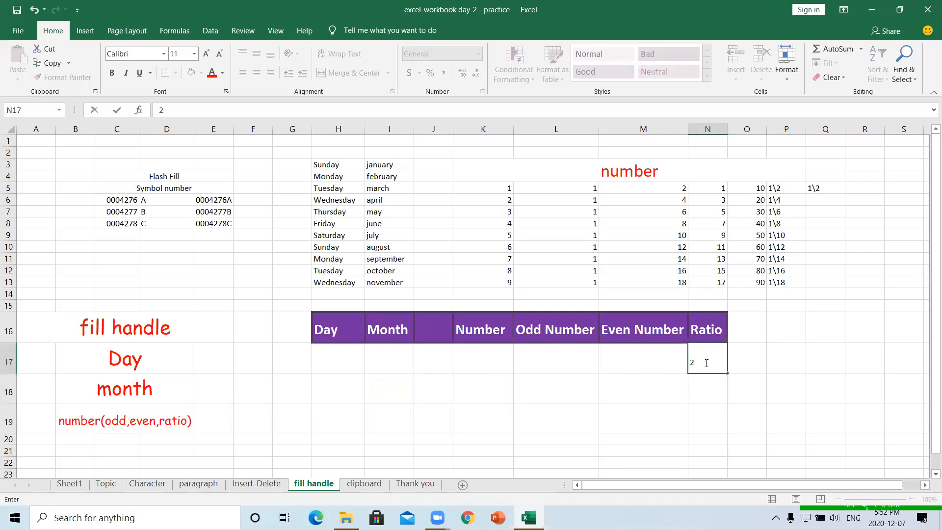
pyautogui.write('\\3')
pyautogui.click(739, 371)
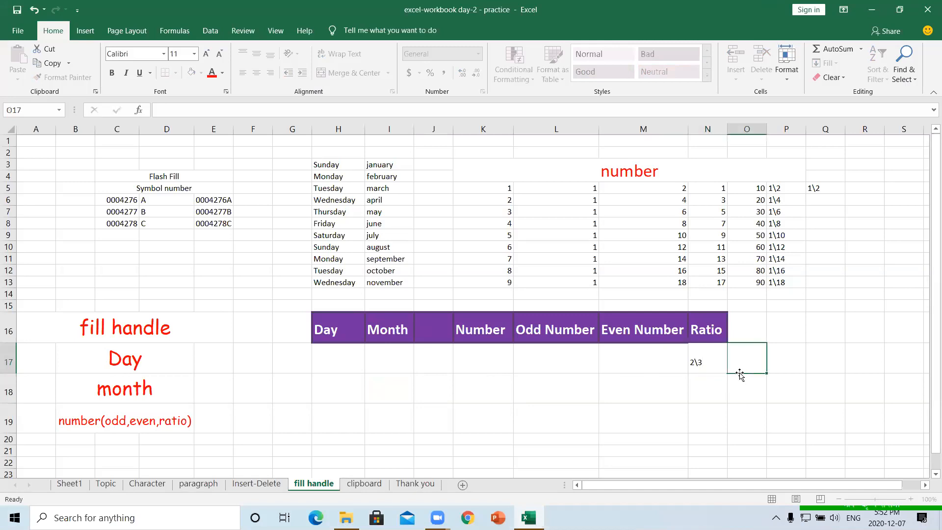
pyautogui.doubleClick(698, 357)
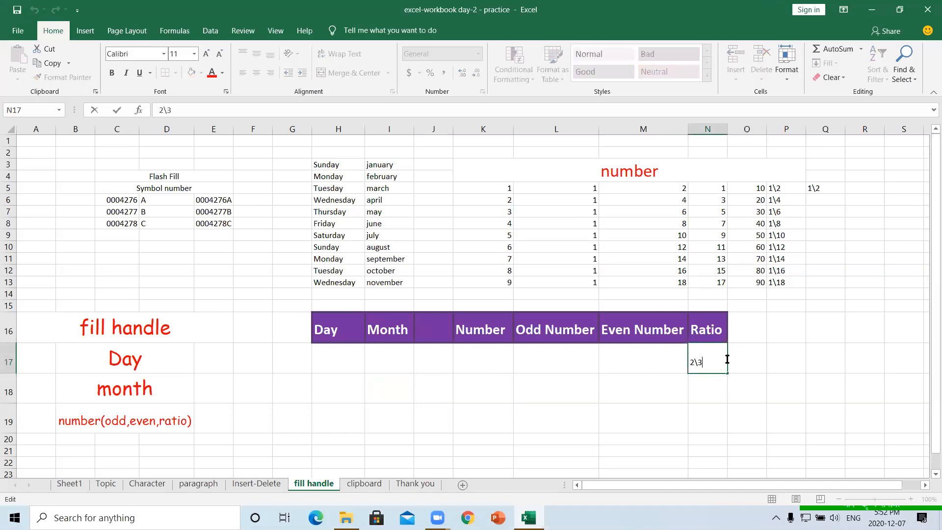
pyautogui.click(751, 357)
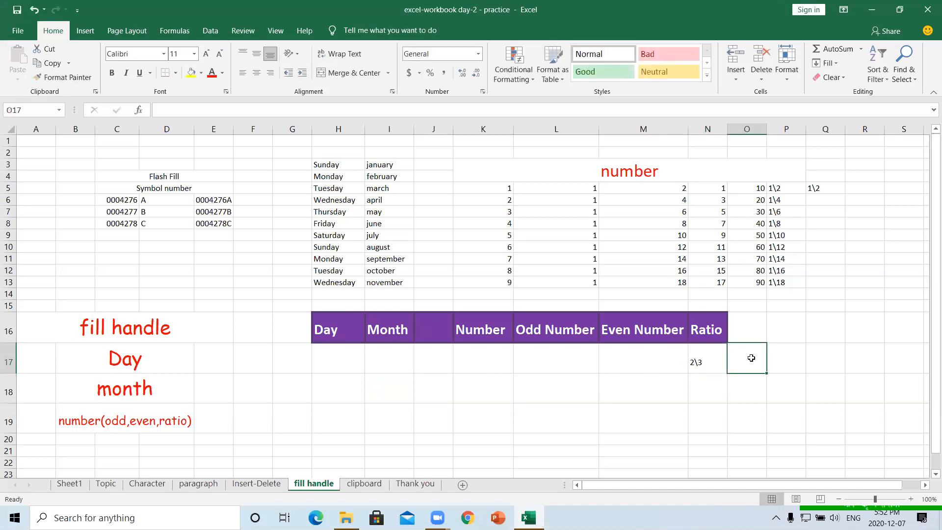
pyautogui.doubleClick(710, 364)
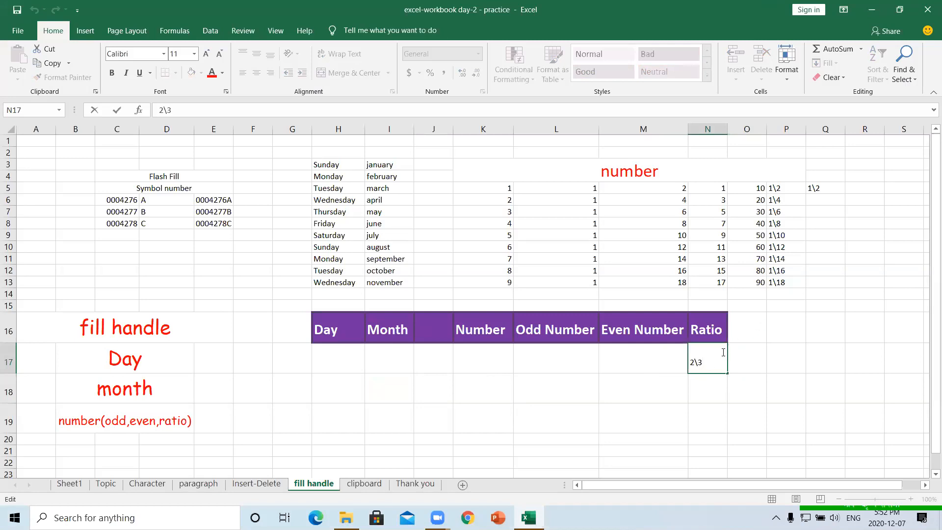
pyautogui.click(254, 360)
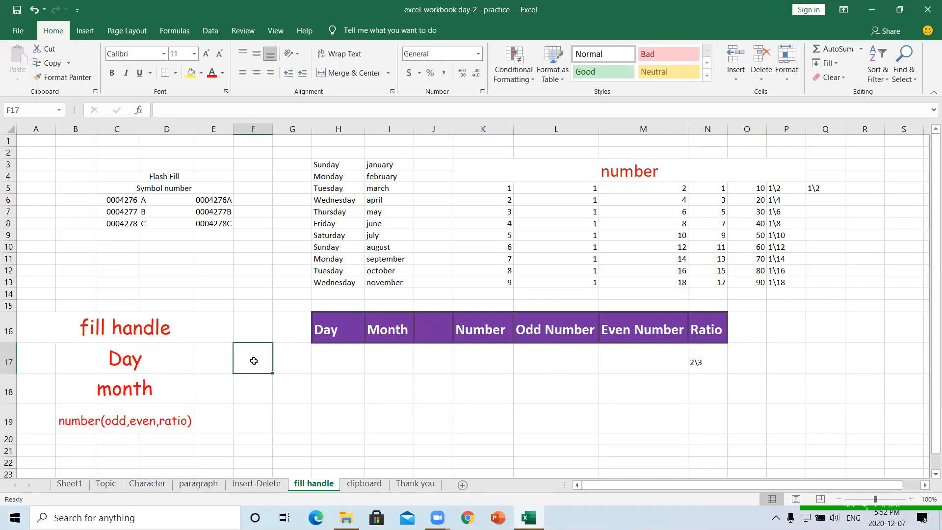
# - Enter 1\2 in F17 and give it the Fraction number format
pyautogui.write('1\\2')
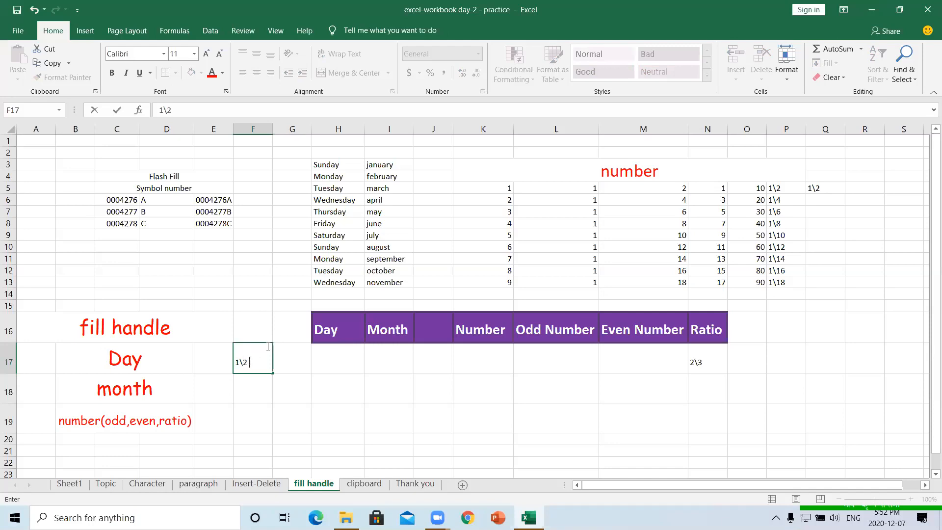
pyautogui.click(292, 356)
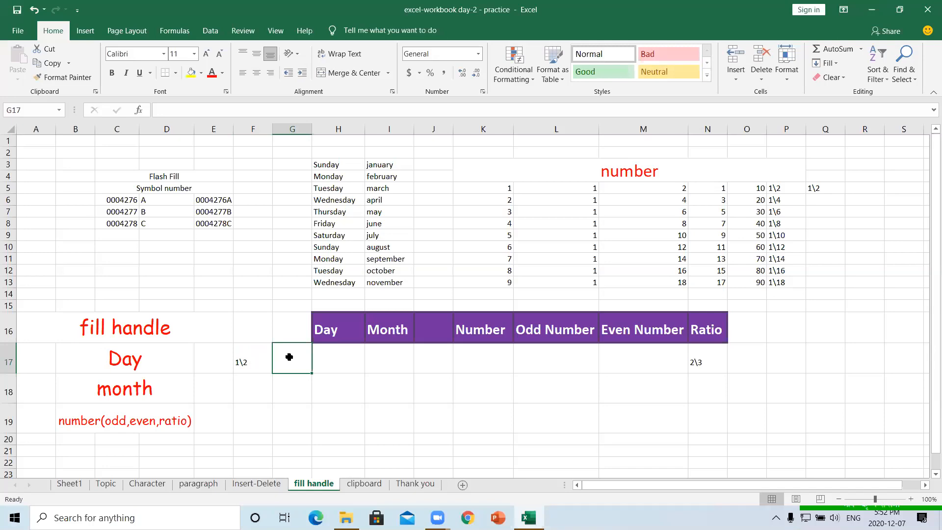
pyautogui.click(251, 363)
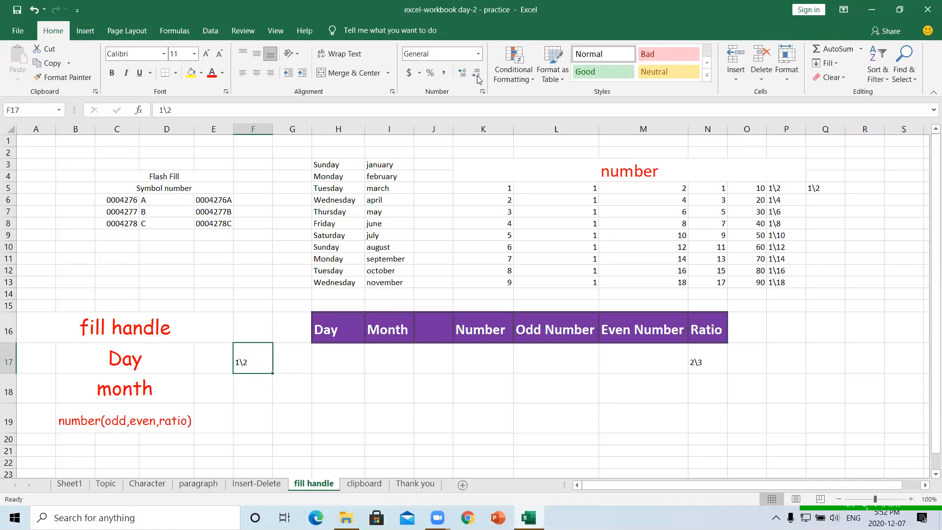
pyautogui.click(479, 55)
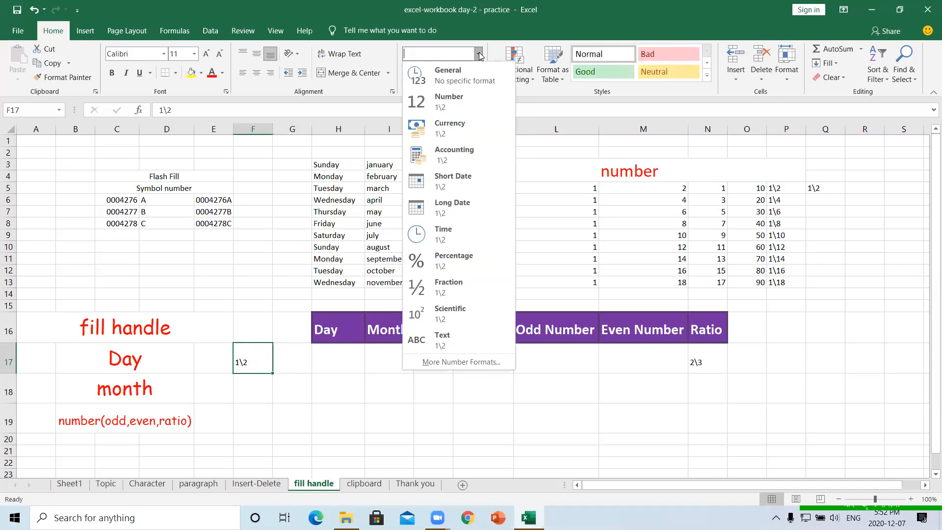
pyautogui.click(440, 289)
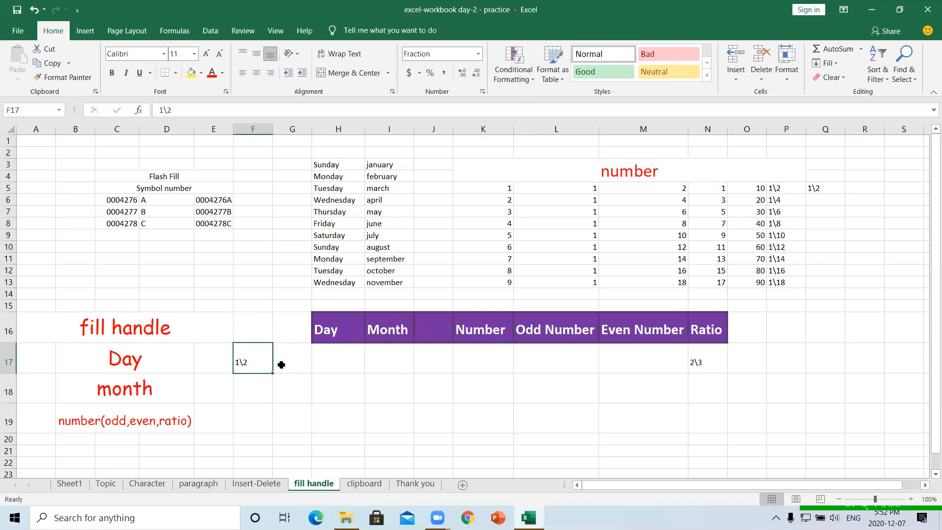
# - Fill the 1\2 series down F17:F21 to 1\6, then reselect the 2\3 in N17
pyautogui.moveTo(272, 374); pyautogui.dragTo(273, 453)
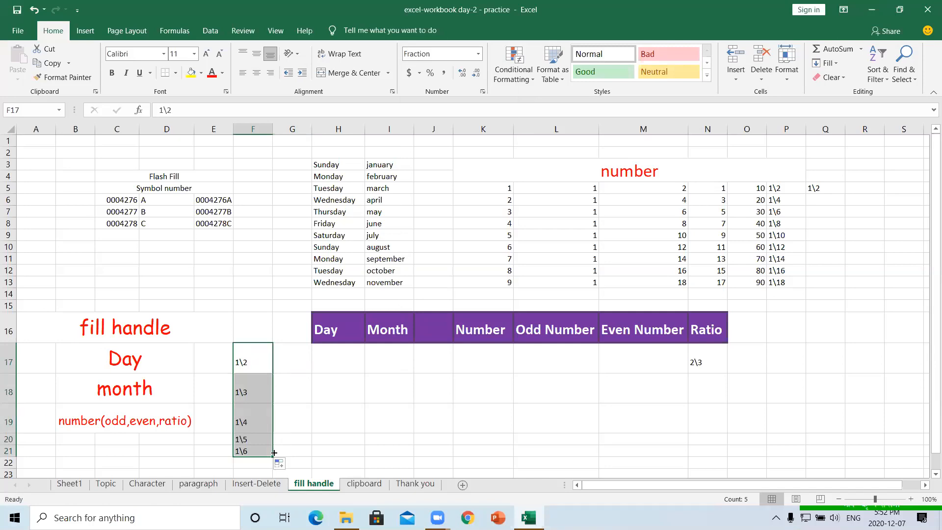
pyautogui.click(400, 388)
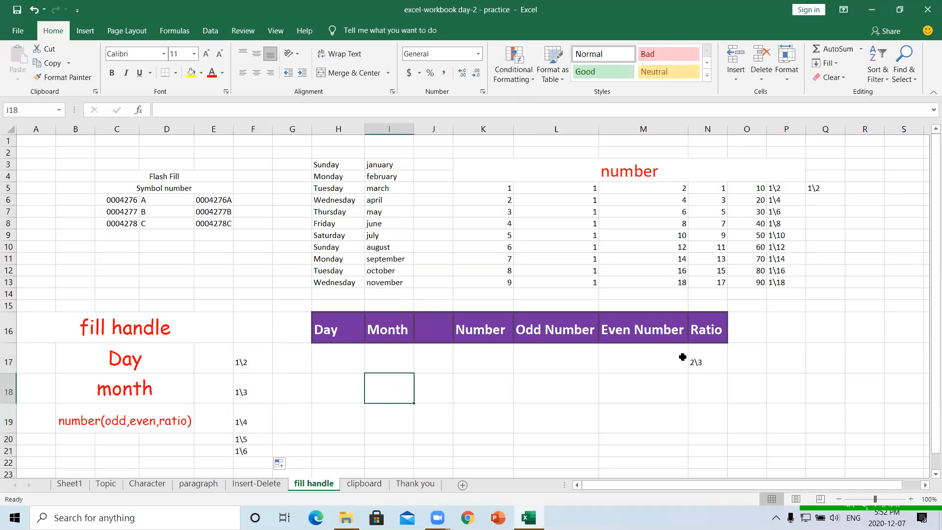
pyautogui.click(704, 362)
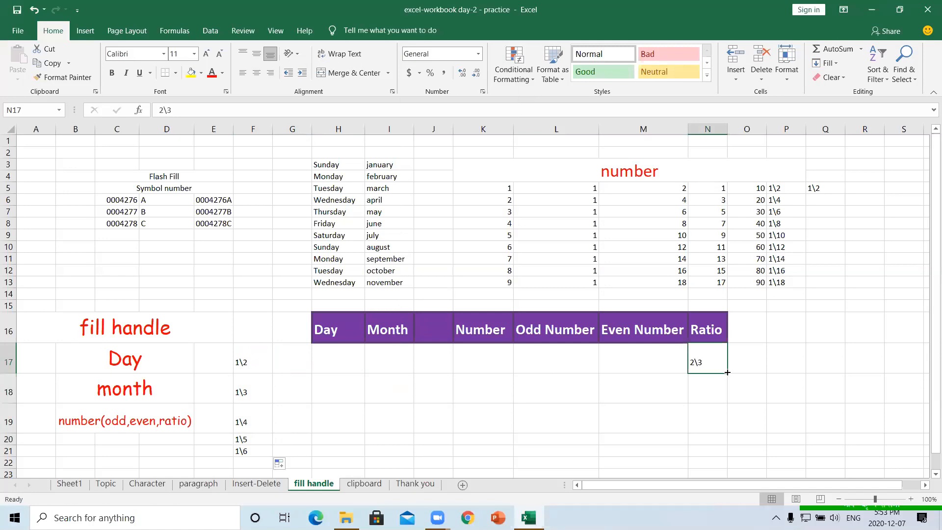
# - Fill N17:N21 with 2\3 to 2\7, then format Q5 as Fraction and fill it down to Q16
pyautogui.moveTo(727, 372); pyautogui.dragTo(730, 452)
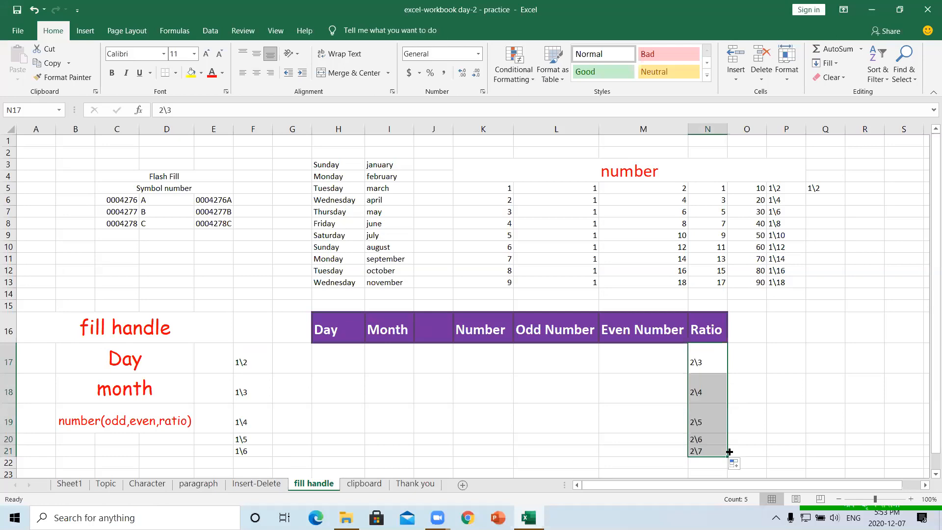
pyautogui.click(816, 187)
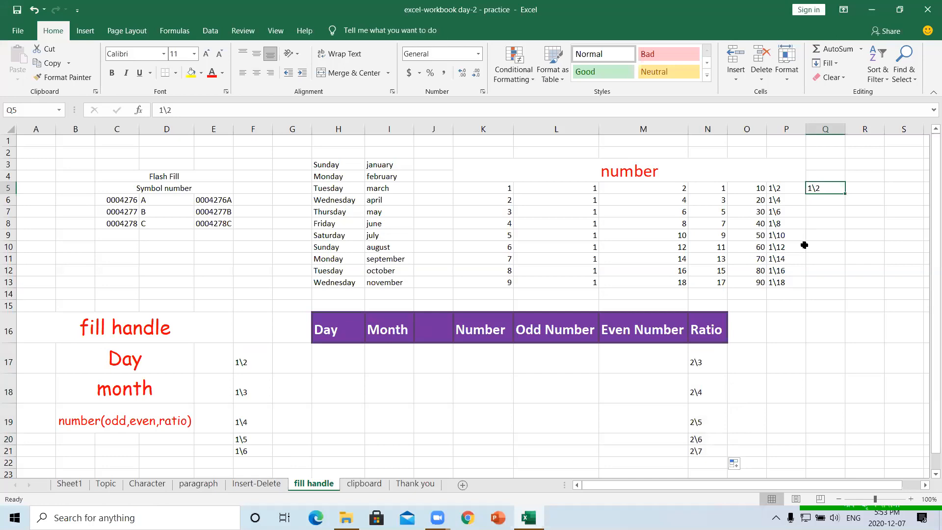
pyautogui.click(478, 54)
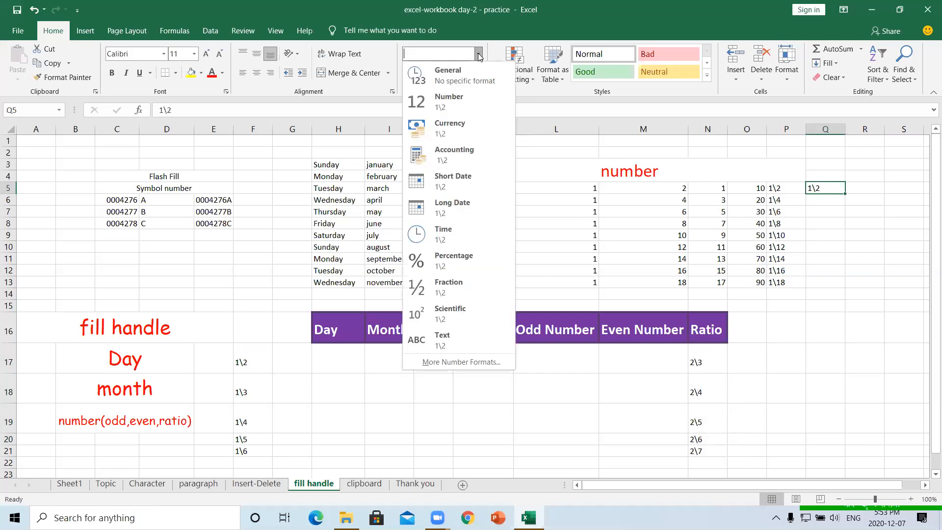
pyautogui.click(450, 293)
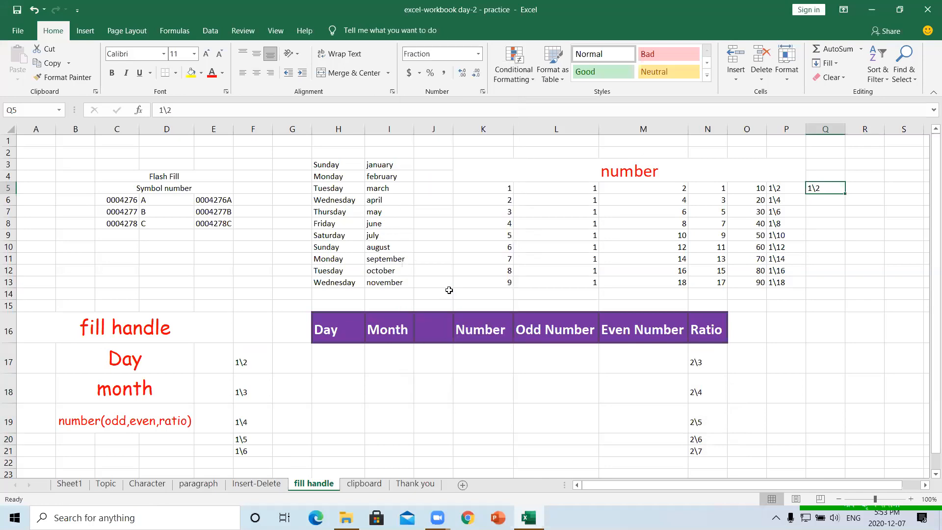
pyautogui.moveTo(847, 192); pyautogui.dragTo(857, 343)
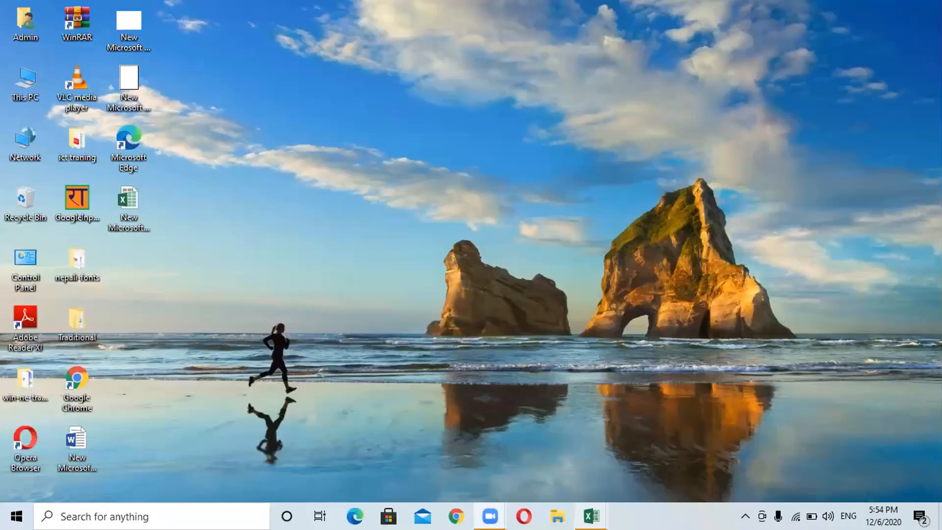
# - Enter 1 in G1 and 3 in G2 of Book1 to start an odd-number series
pyautogui.moveTo(591, 516)
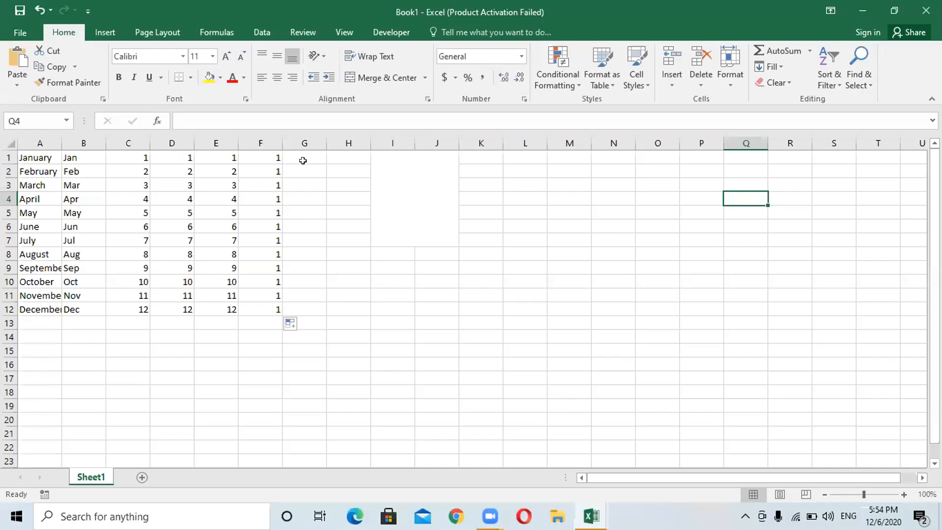
pyautogui.click(303, 153)
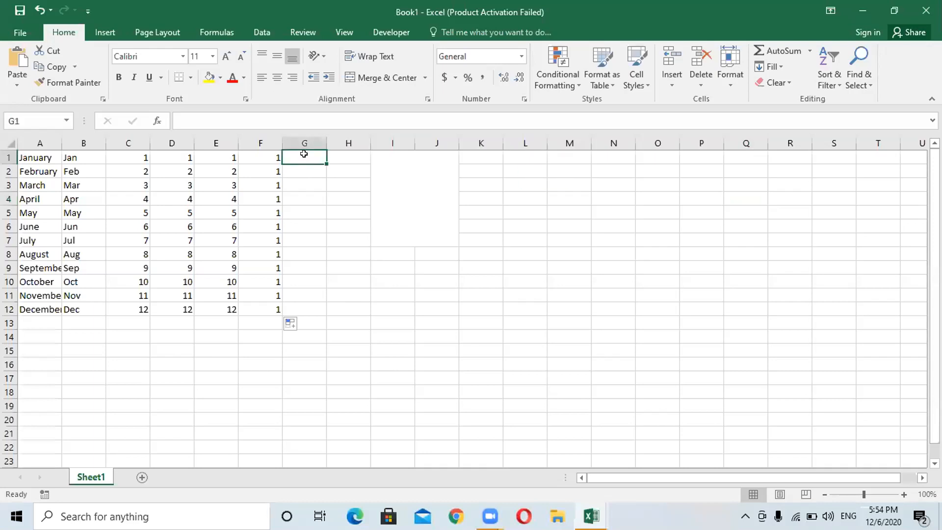
pyautogui.write('1')
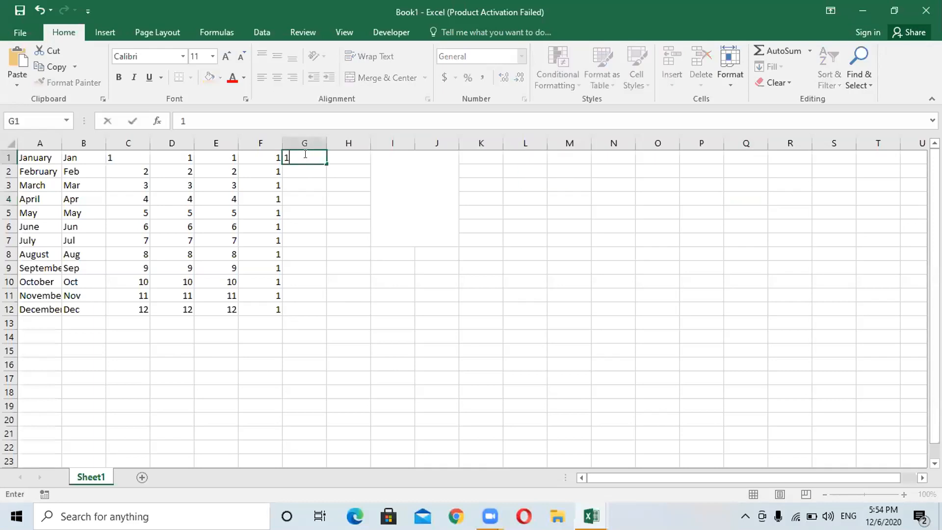
pyautogui.click(316, 169)
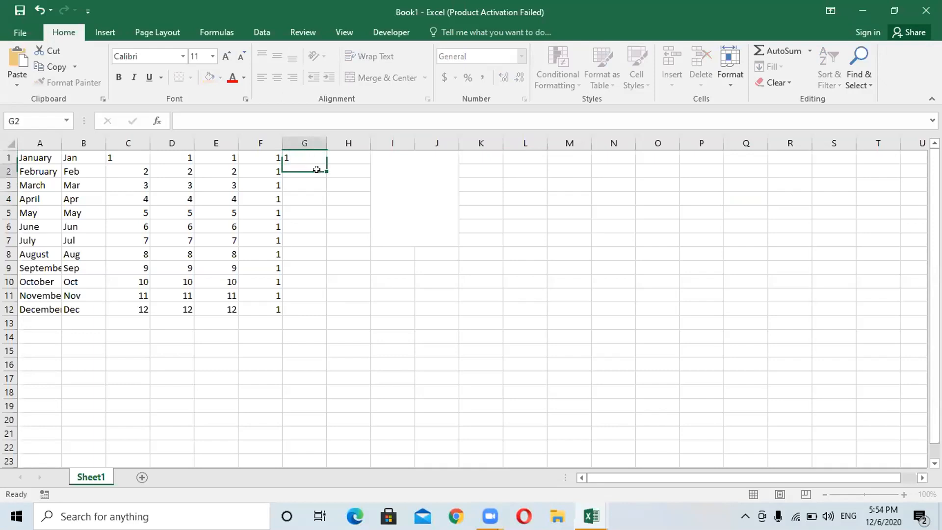
pyautogui.write('3')
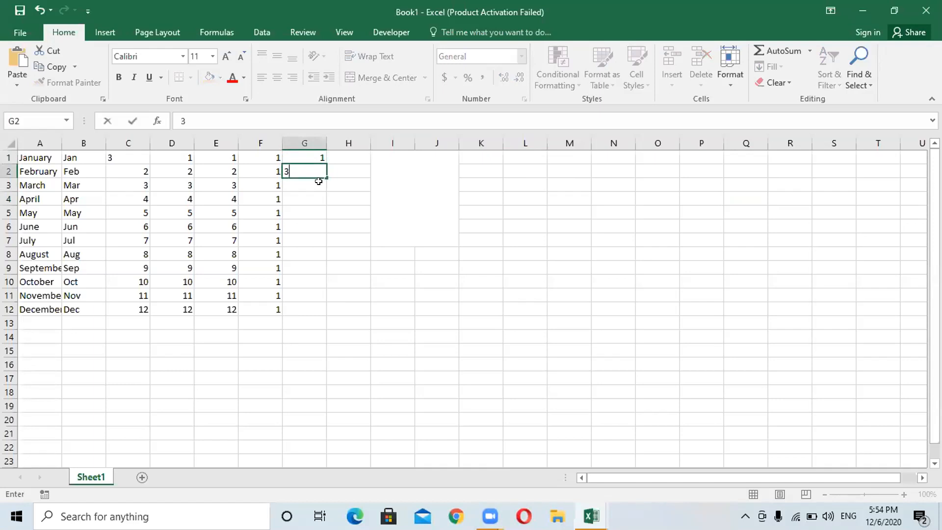
pyautogui.click(313, 152)
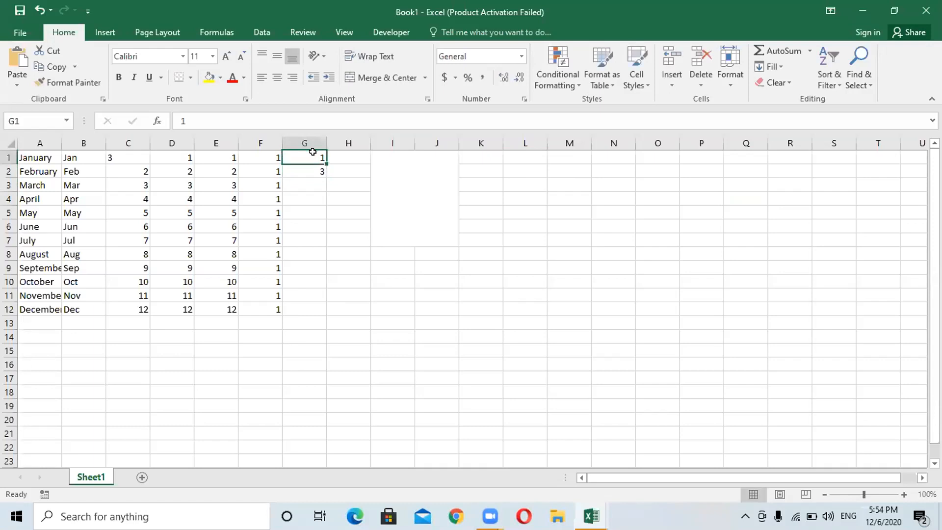
# - Select the 1 and 3, then reopen G1 to edit its contents
pyautogui.moveTo(312, 153); pyautogui.dragTo(312, 166)
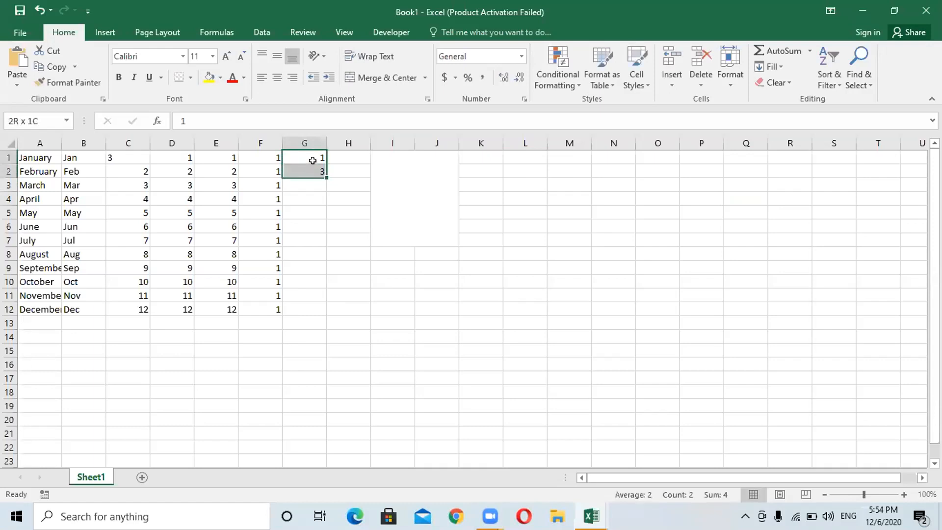
pyautogui.click(312, 154)
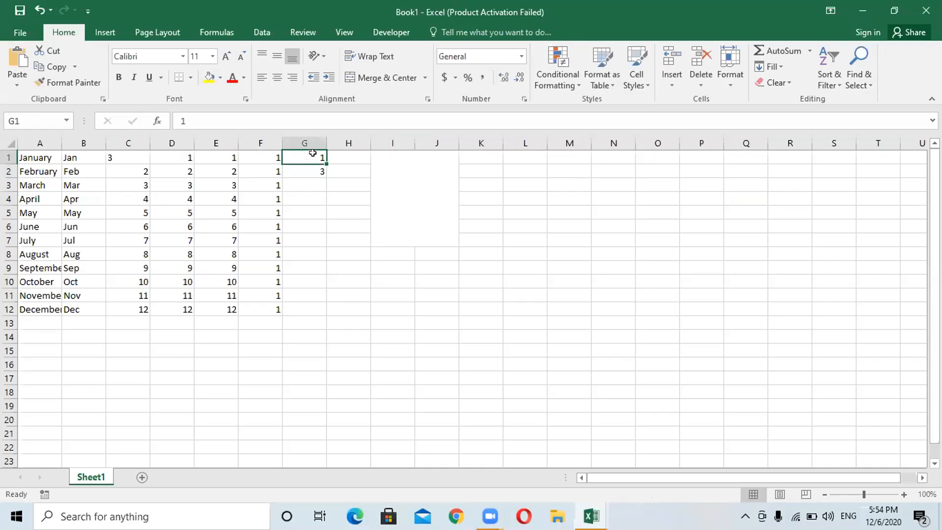
pyautogui.doubleClick(312, 154)
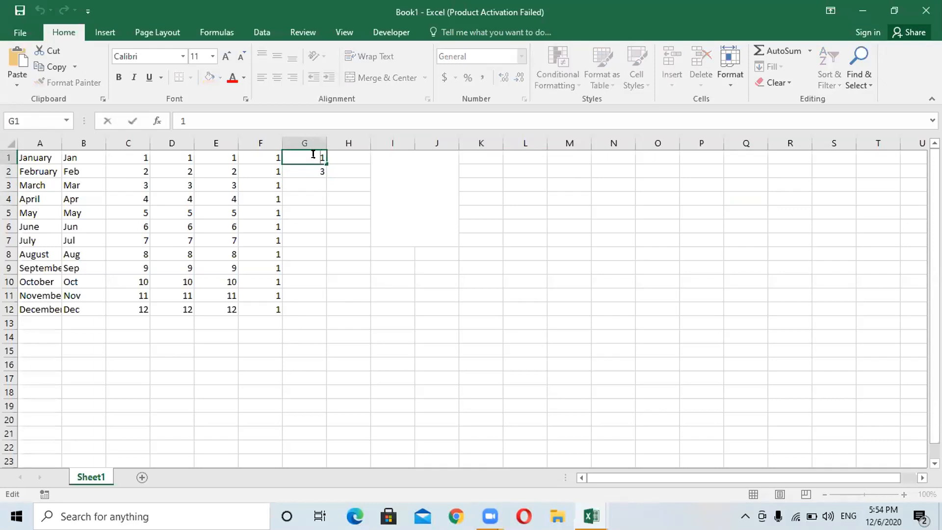
pyautogui.doubleClick(313, 154)
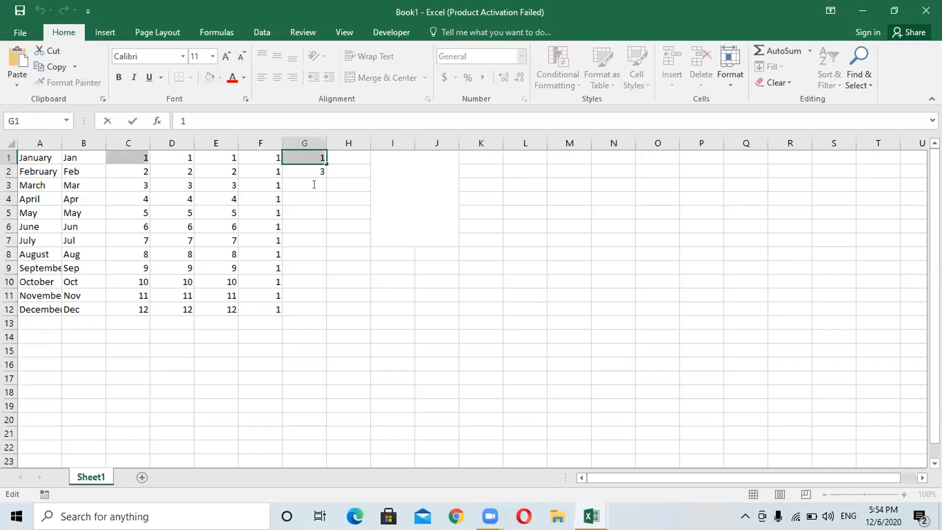
pyautogui.doubleClick(324, 158)
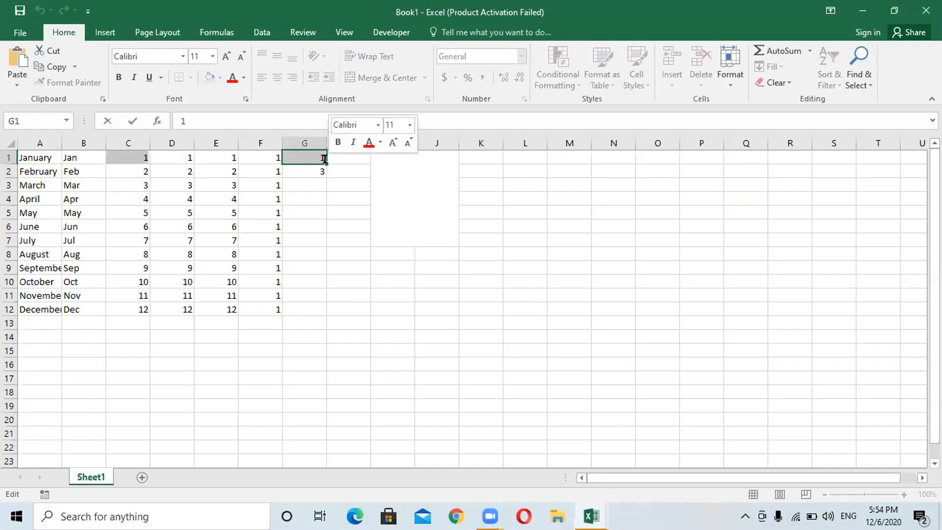
pyautogui.moveTo(325, 164)
pyautogui.mouseDown()
pyautogui.moveTo(326, 205)
pyautogui.moveTo(326, 162)
pyautogui.moveTo(312, 149)
pyautogui.mouseUp()
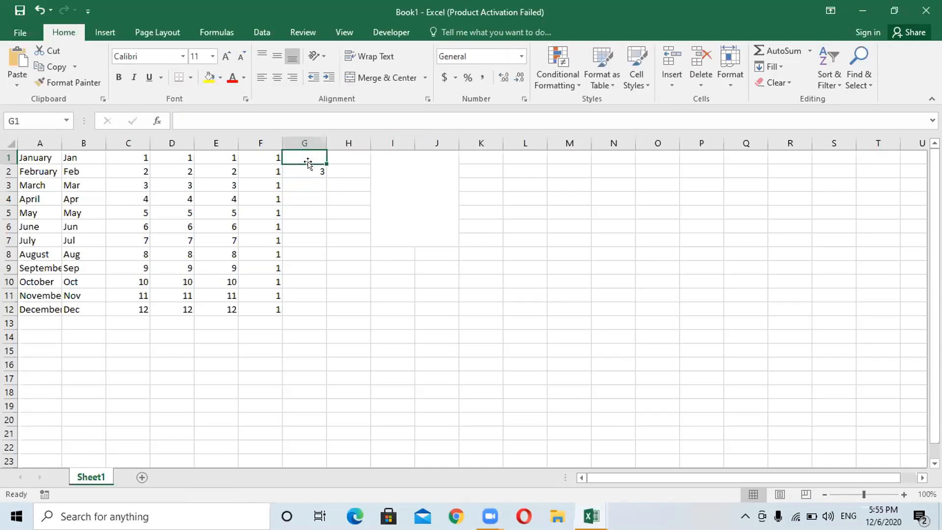
# - Move G1's value down column G, accept replacing the data, and re-enter 1 in G1
pyautogui.moveTo(308, 163)
pyautogui.mouseDown()
pyautogui.moveTo(314, 248)
pyautogui.moveTo(309, 169)
pyautogui.mouseUp()
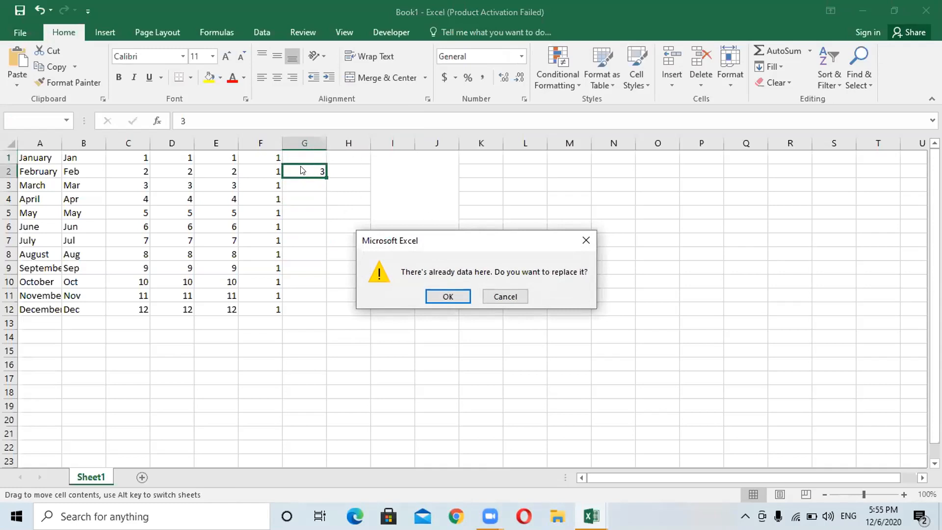
pyautogui.click(432, 293)
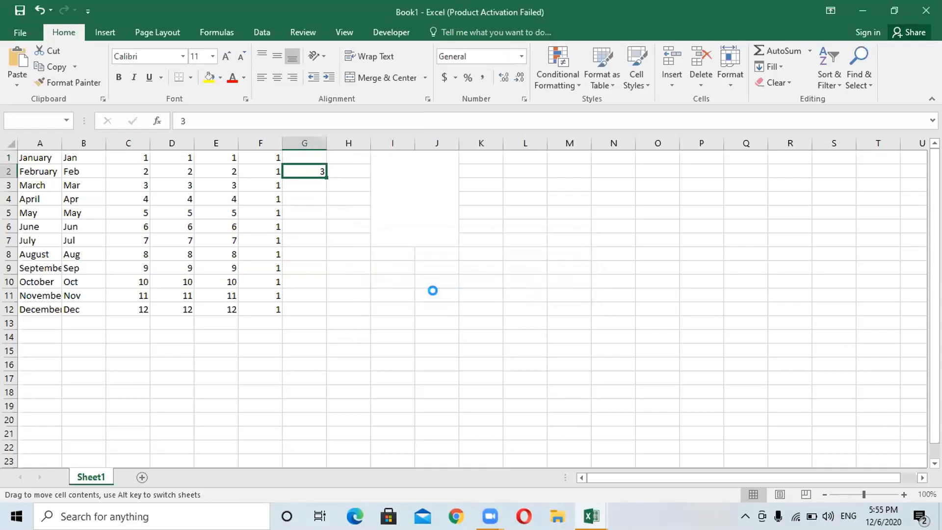
pyautogui.click(307, 152)
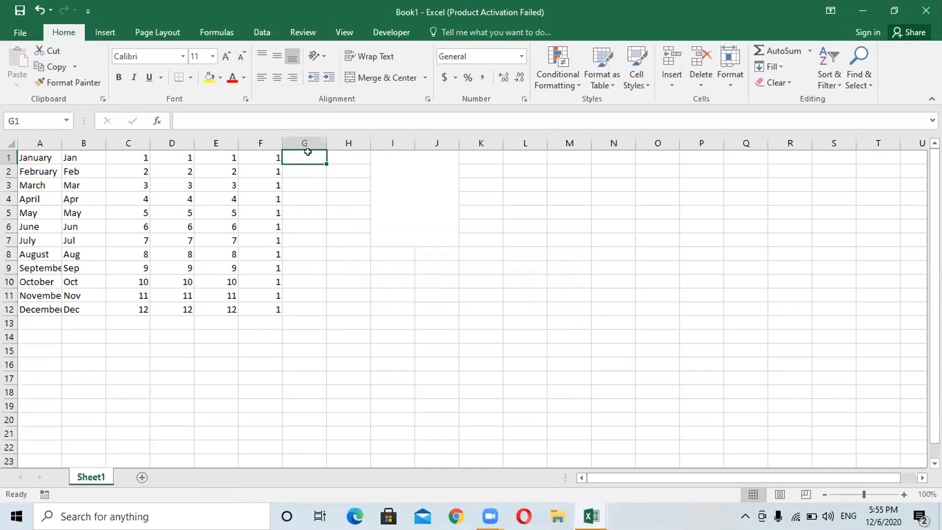
pyautogui.doubleClick(304, 154)
pyautogui.write('1')
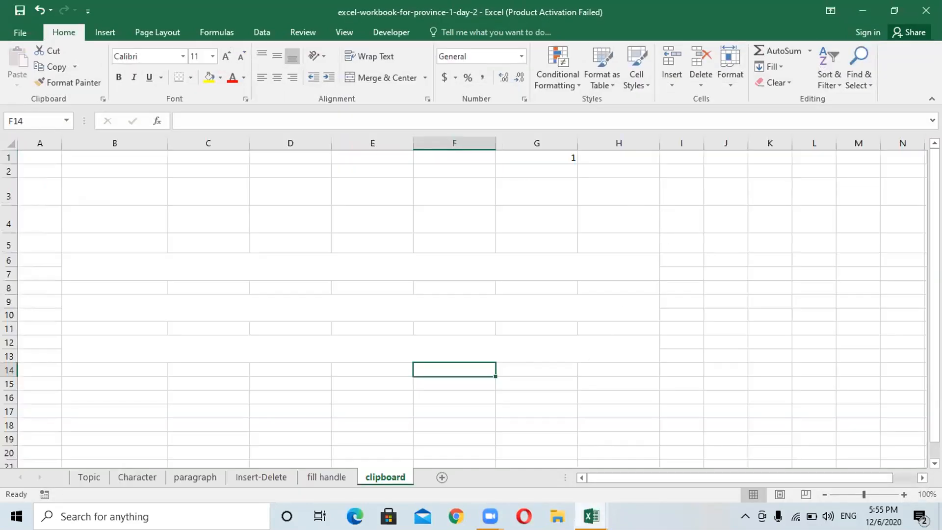
# - Back in Book1, enter 1 in G1 and 2 in G2
pyautogui.moveTo(591, 515)
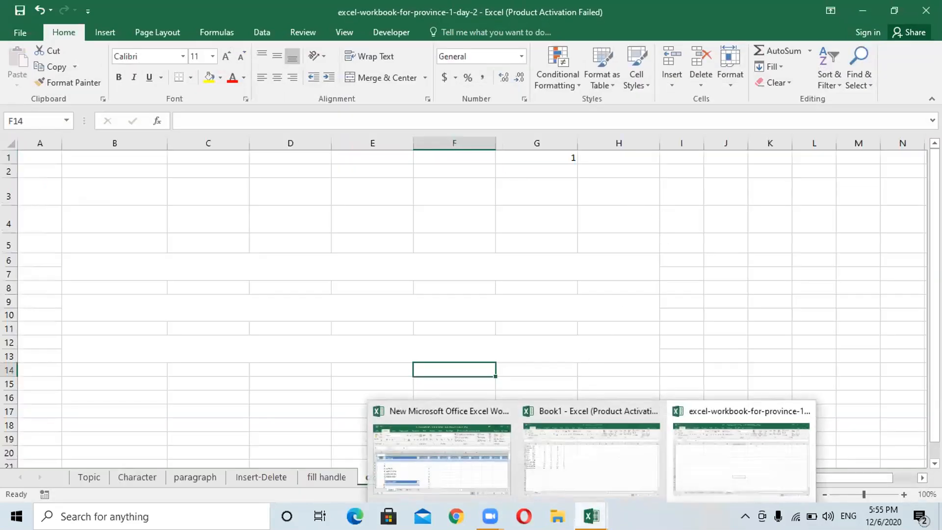
pyautogui.click(577, 470)
pyautogui.click(308, 165)
pyautogui.click(312, 153)
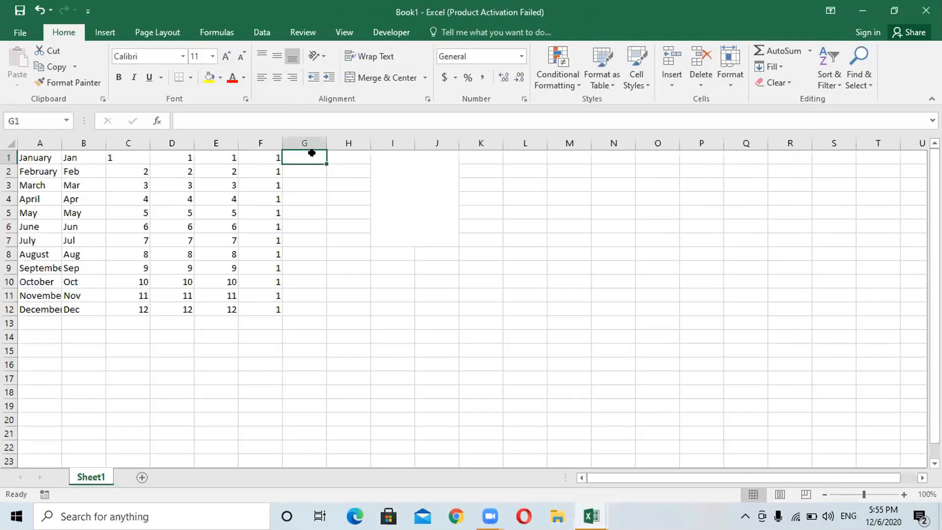
pyautogui.write('1')
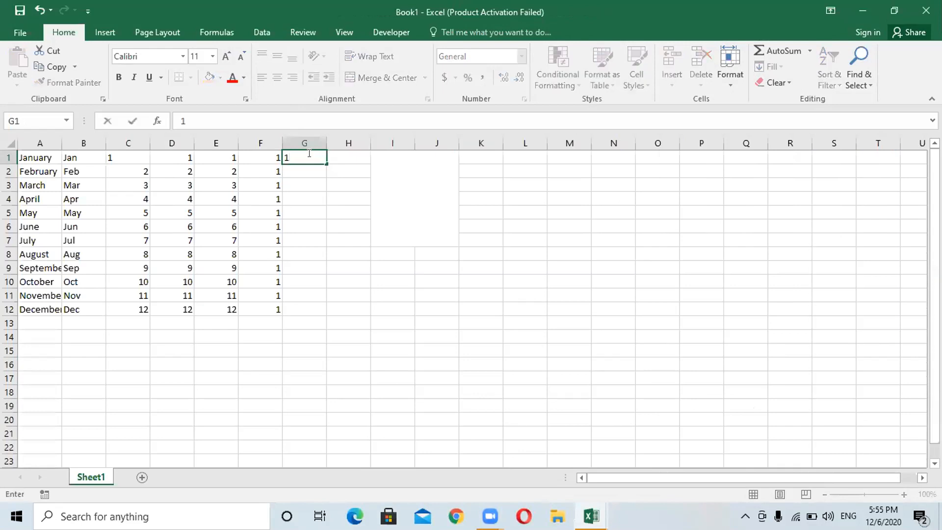
pyautogui.click(307, 173)
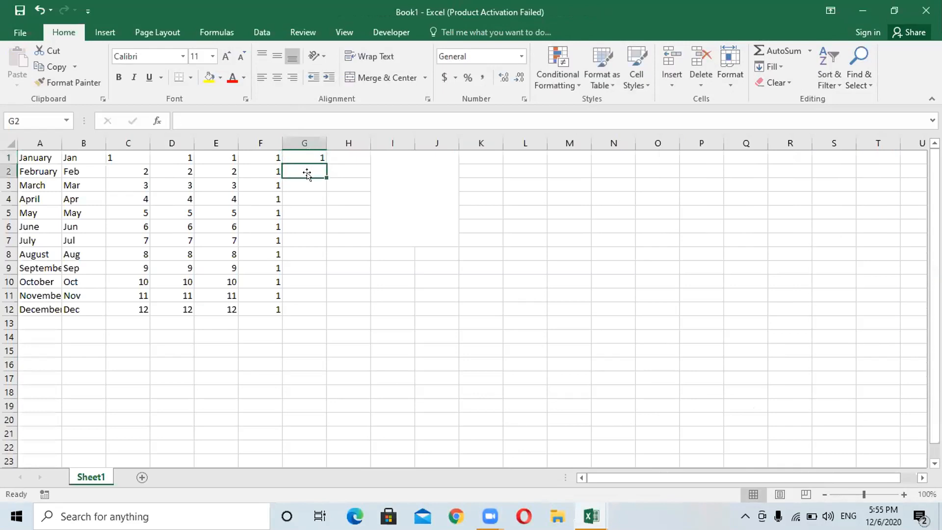
pyautogui.write('2')
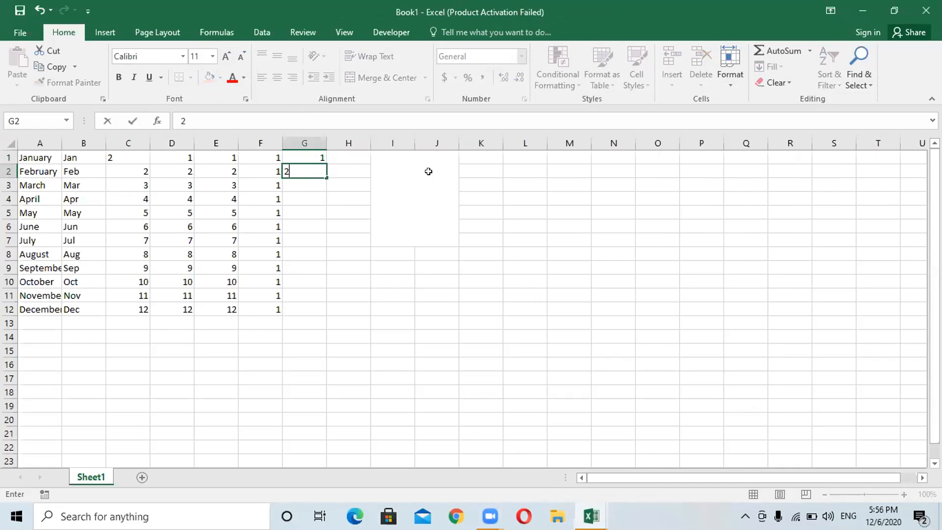
# - Select cell K2 and put it into edit mode
pyautogui.click(471, 165)
pyautogui.doubleClick(492, 170)
pyautogui.press('F2')
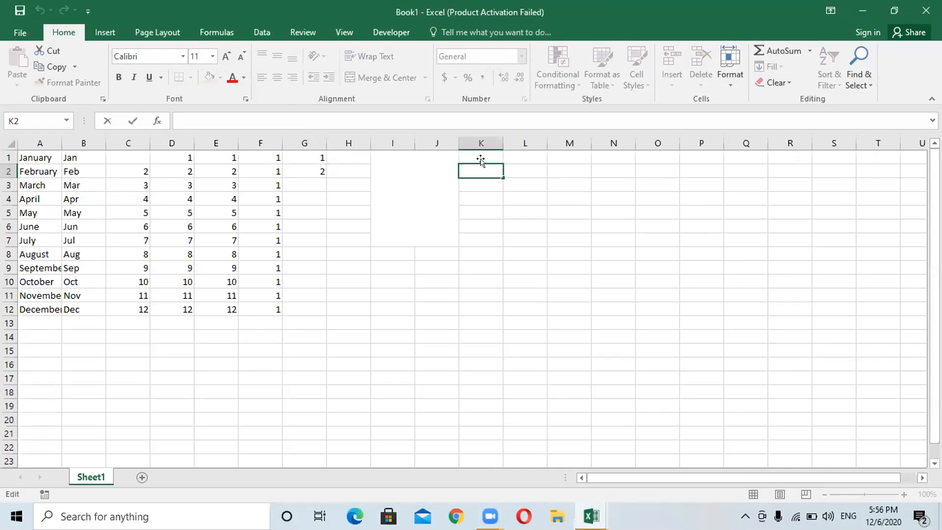
# - Enter 2 in K3 and leave K1 empty
pyautogui.click(481, 158)
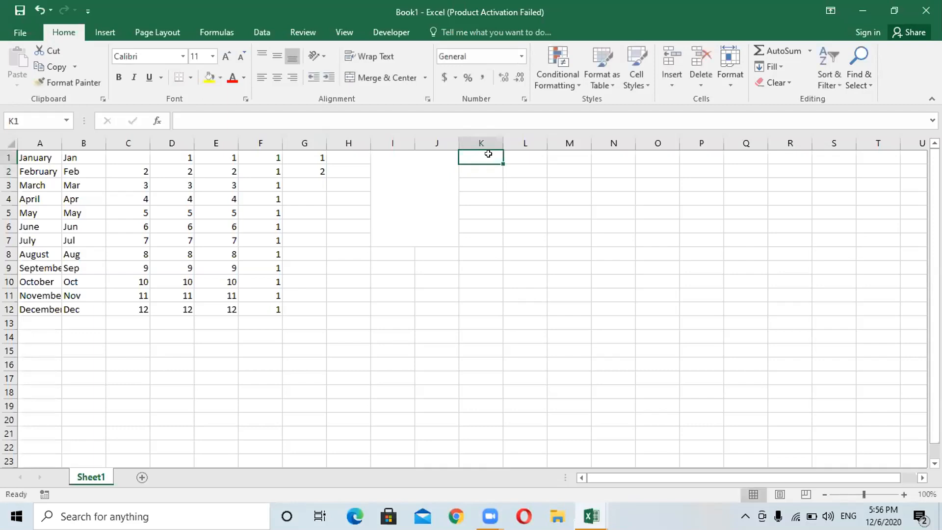
pyautogui.write('1')
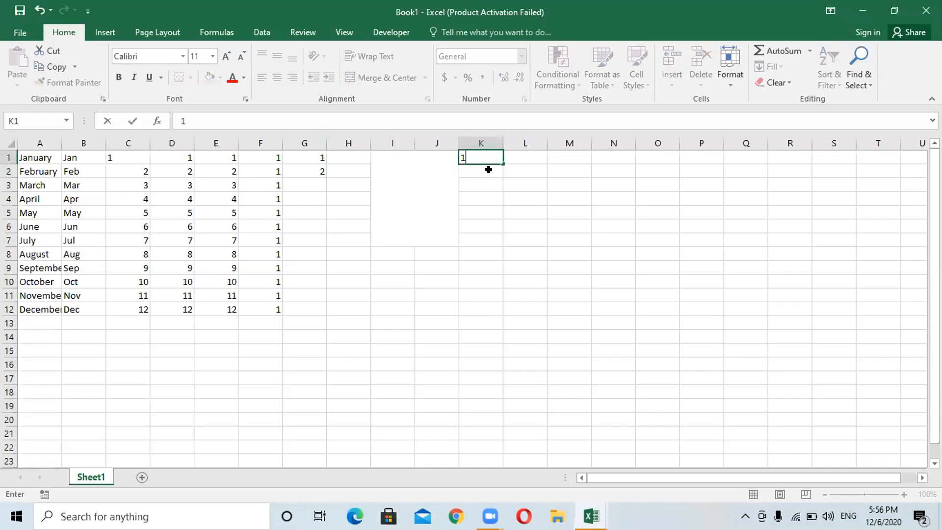
pyautogui.click(488, 170)
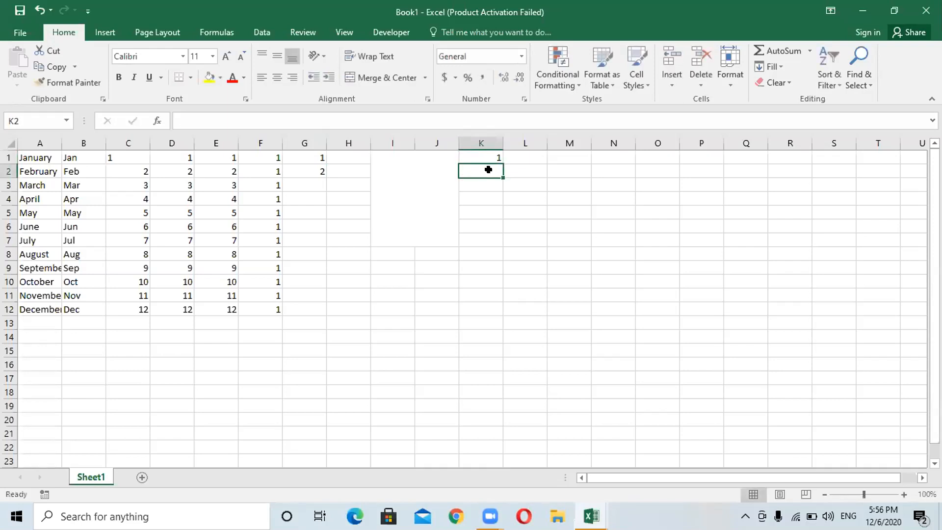
pyautogui.press('Return')
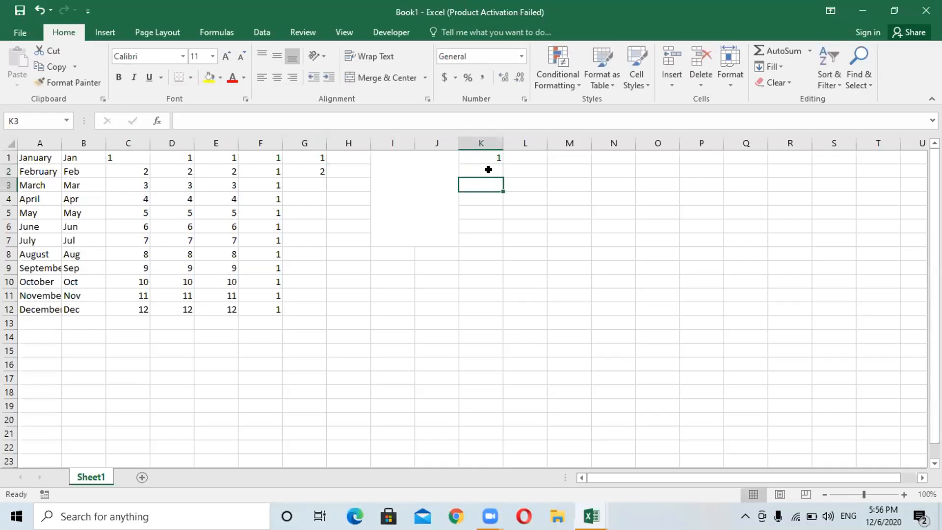
pyautogui.write('2')
pyautogui.click(484, 168)
pyautogui.click(484, 163)
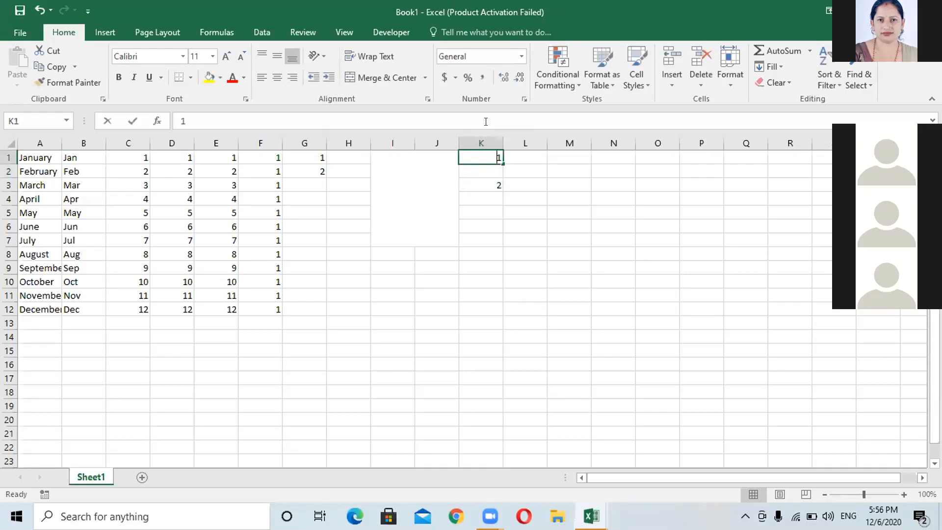
pyautogui.write('2')
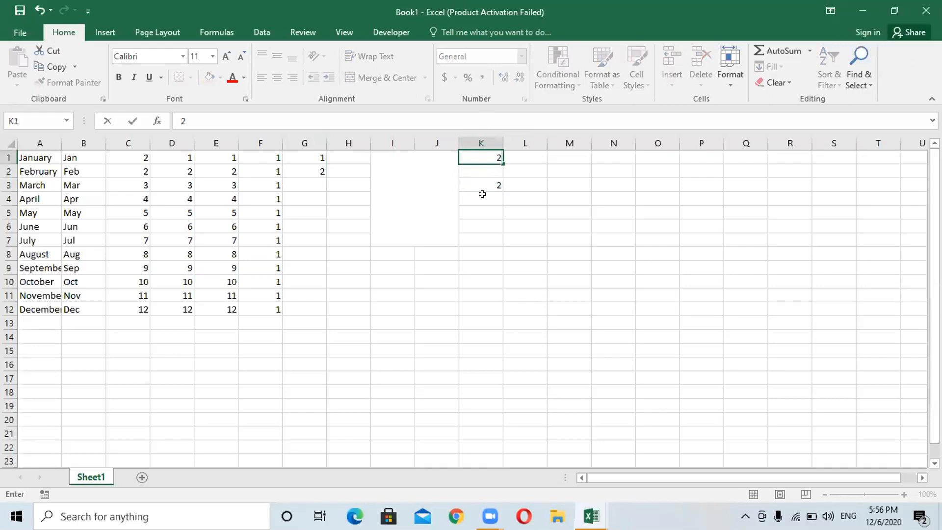
pyautogui.press('BackSpace')
# - Enter 1 in M1 and 2 in both M2 and M3
pyautogui.click(578, 152)
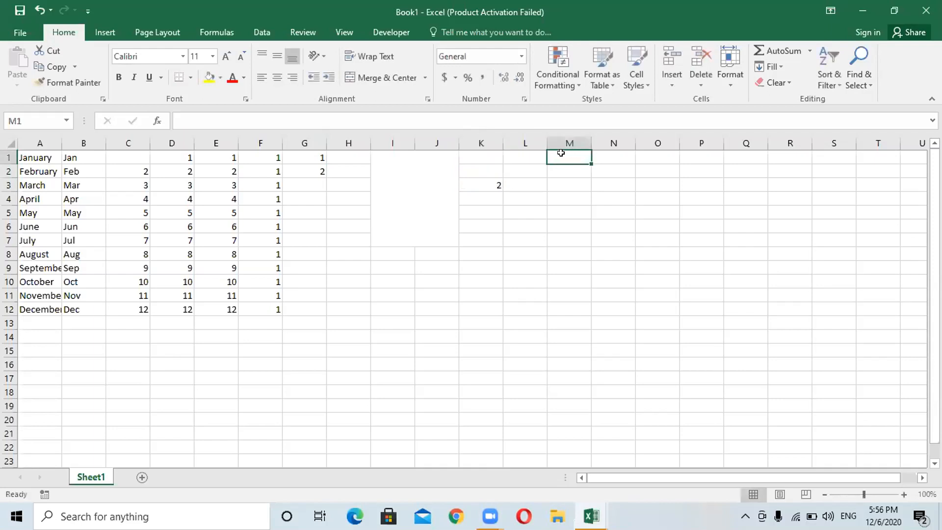
pyautogui.write('1')
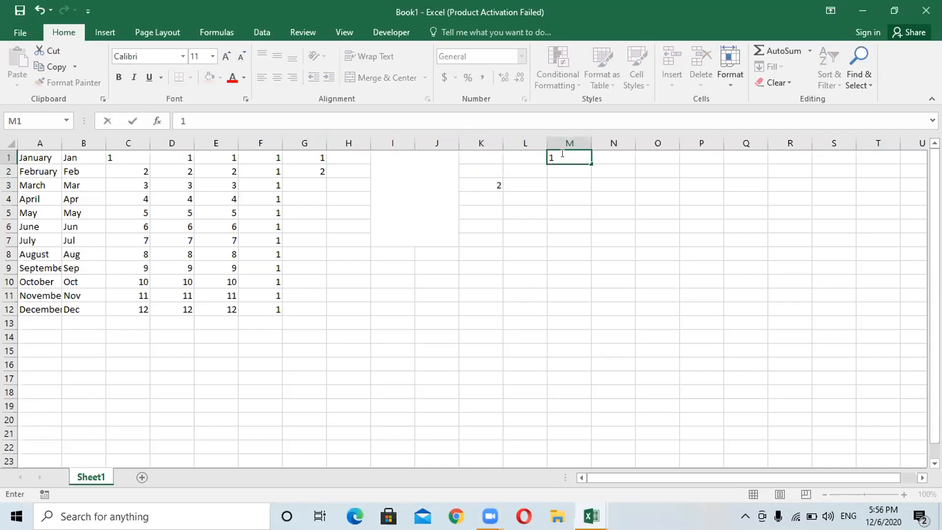
pyautogui.press('Return')
pyautogui.press('Down')
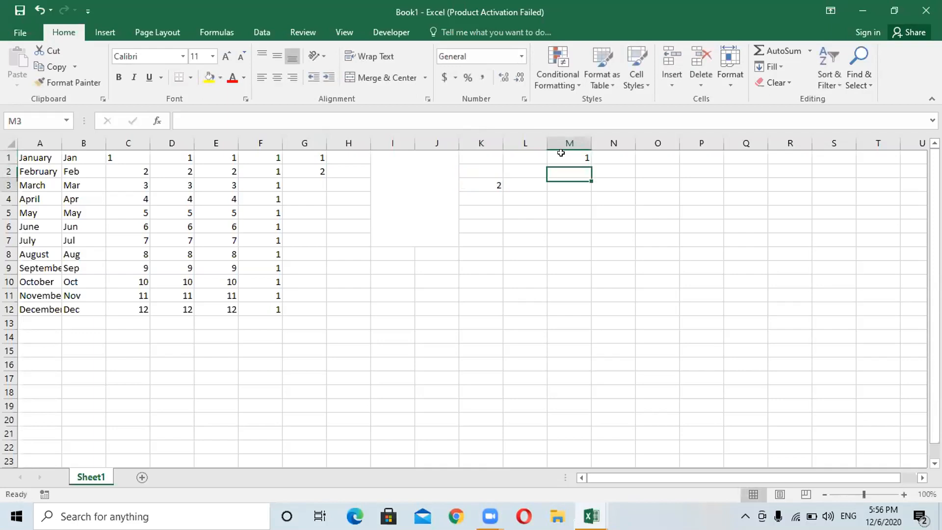
pyautogui.write('2')
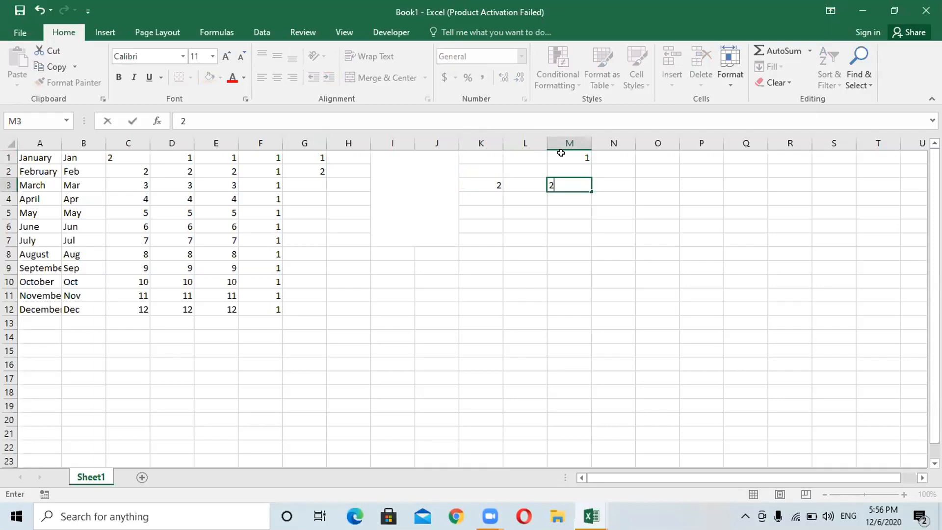
pyautogui.press('Up')
pyautogui.press('BackSpace')
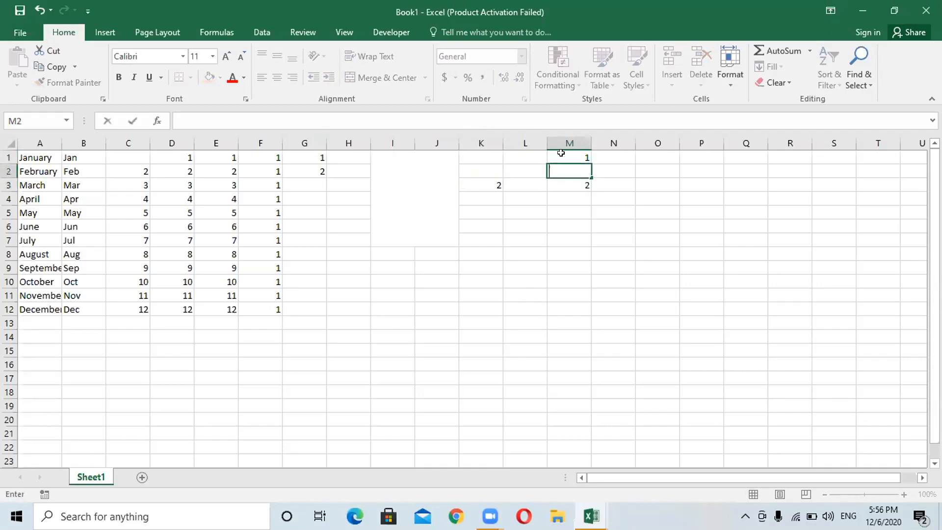
pyautogui.write('2')
pyautogui.click(569, 151)
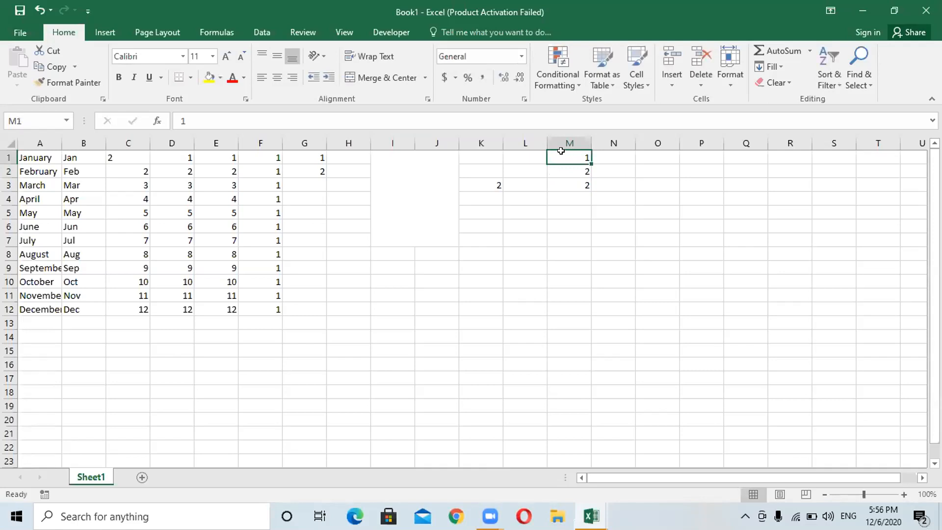
# - Select M1:M2 and fill the series down to M12, giving 1 through 12
pyautogui.moveTo(561, 153); pyautogui.dragTo(568, 169)
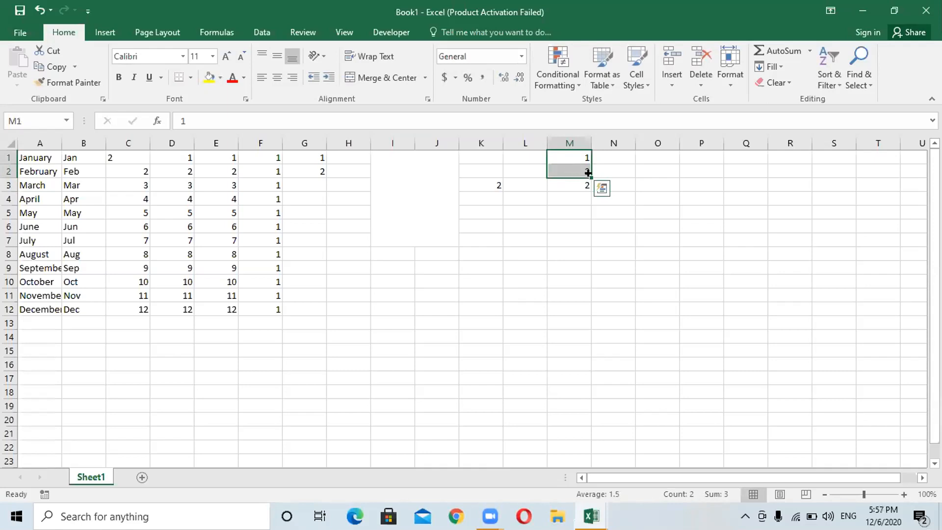
pyautogui.moveTo(588, 172); pyautogui.dragTo(589, 313)
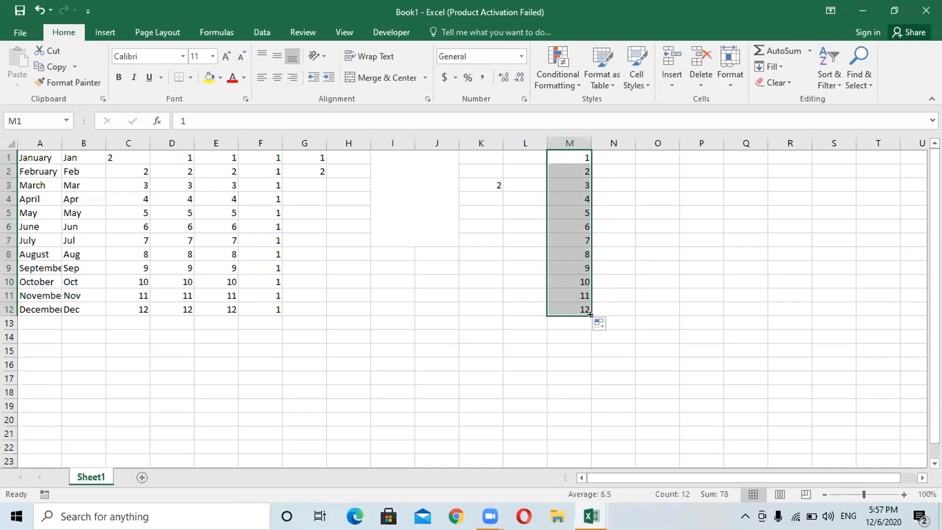
# - Enter the starting values 1 in O1 and 3 in O2
pyautogui.click(645, 153)
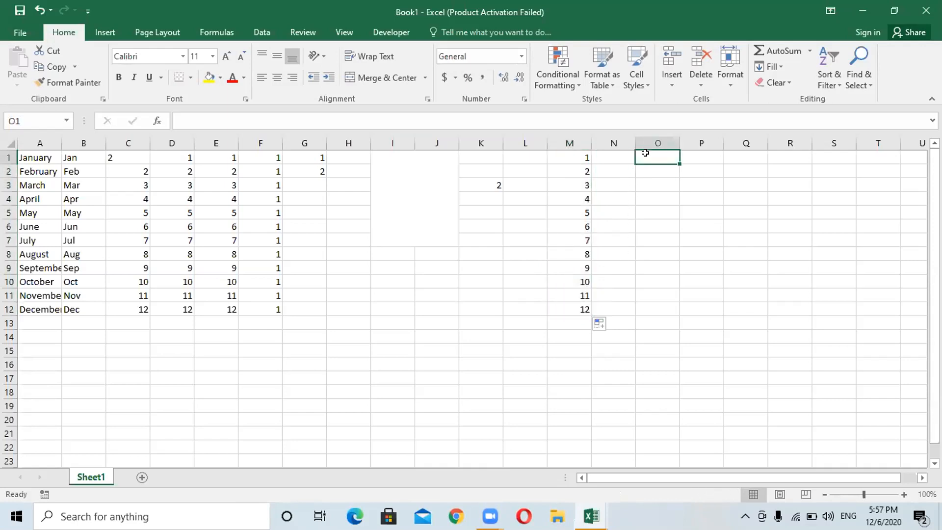
pyautogui.write('1')
pyautogui.press('Return')
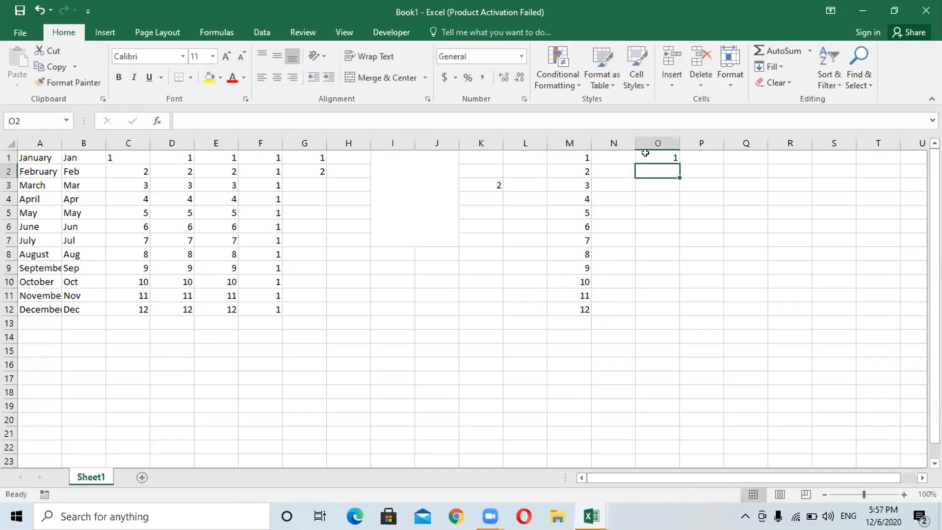
pyautogui.write('3')
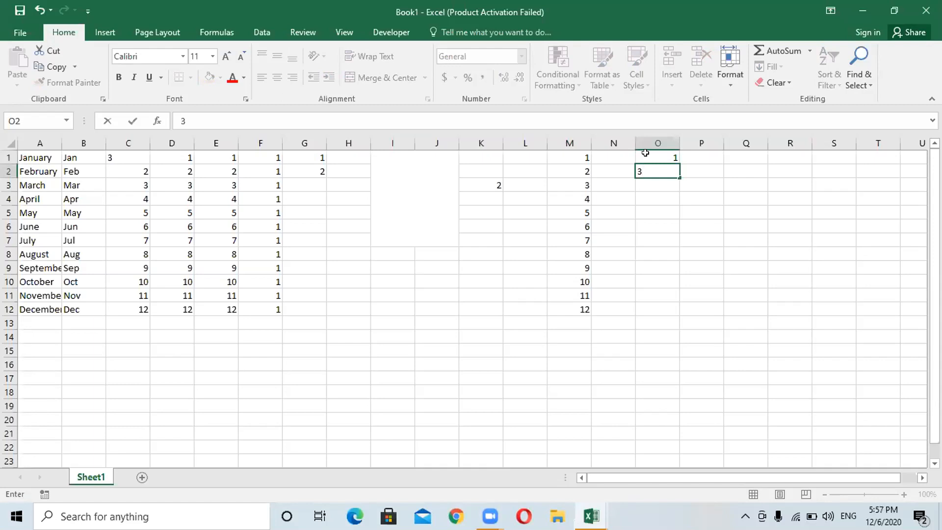
pyautogui.click(649, 153)
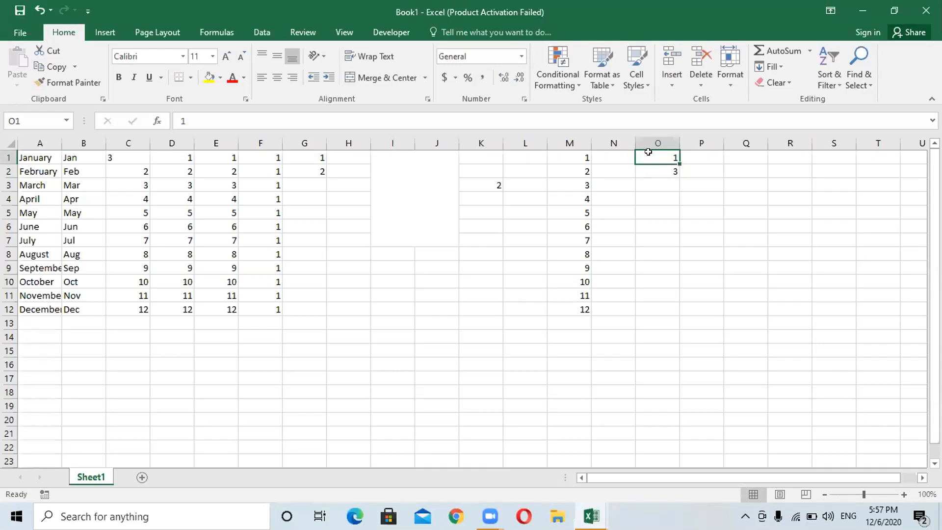
# - Fill O1:O2 down to O14, producing odd numbers 1 through 27
pyautogui.moveTo(648, 152); pyautogui.dragTo(649, 169)
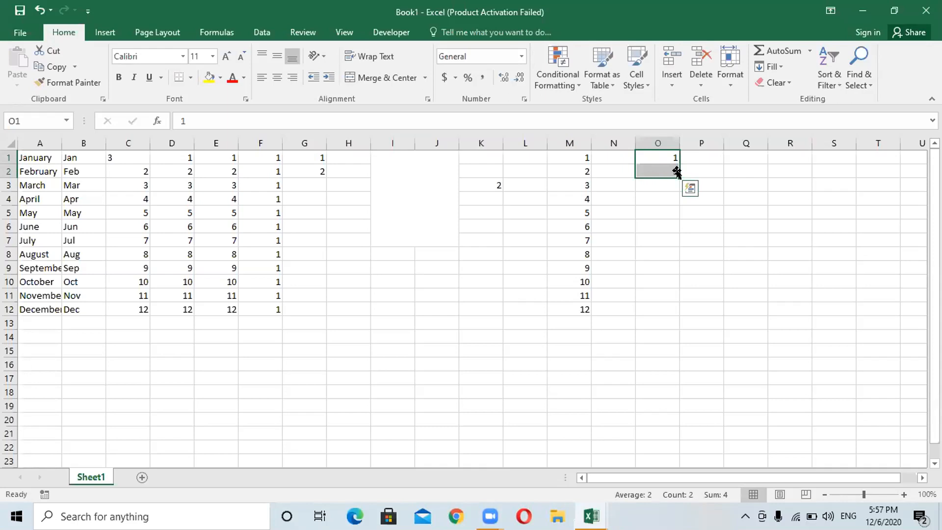
pyautogui.moveTo(676, 172); pyautogui.dragTo(681, 336)
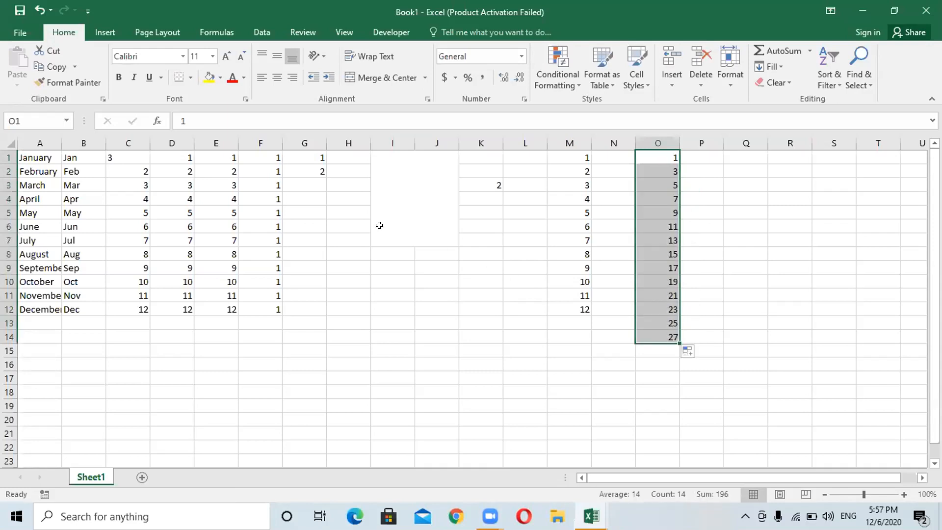
pyautogui.click(350, 153)
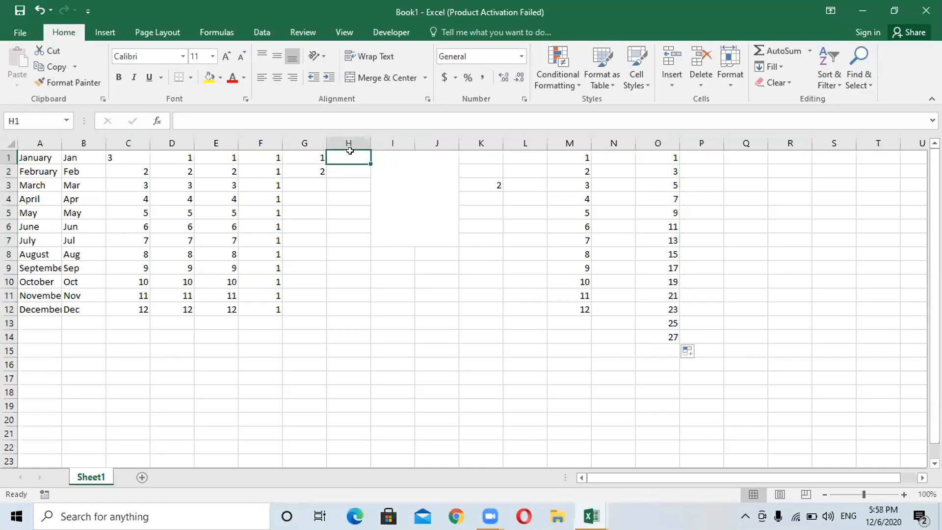
# - Enter 1 in H1 and 1/2 in L3, which Excel stores as 2-Jan
pyautogui.write('1')
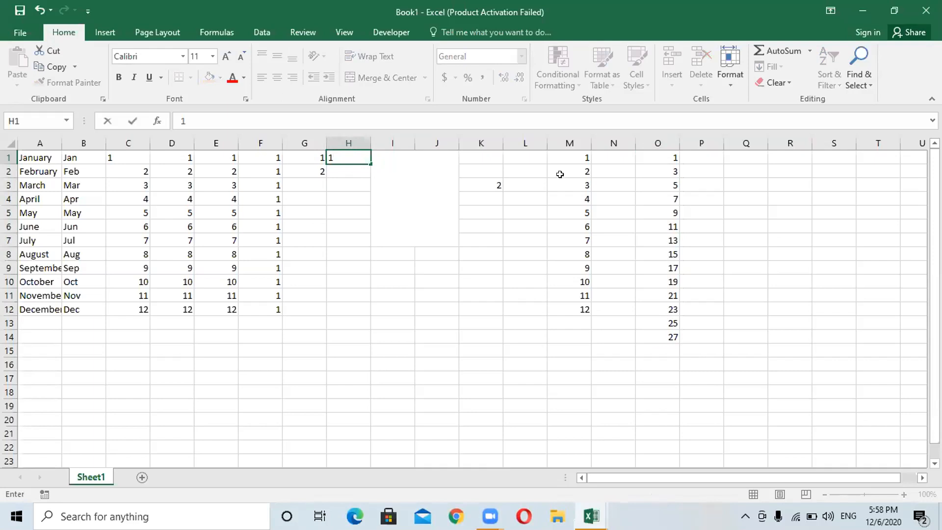
pyautogui.click(530, 183)
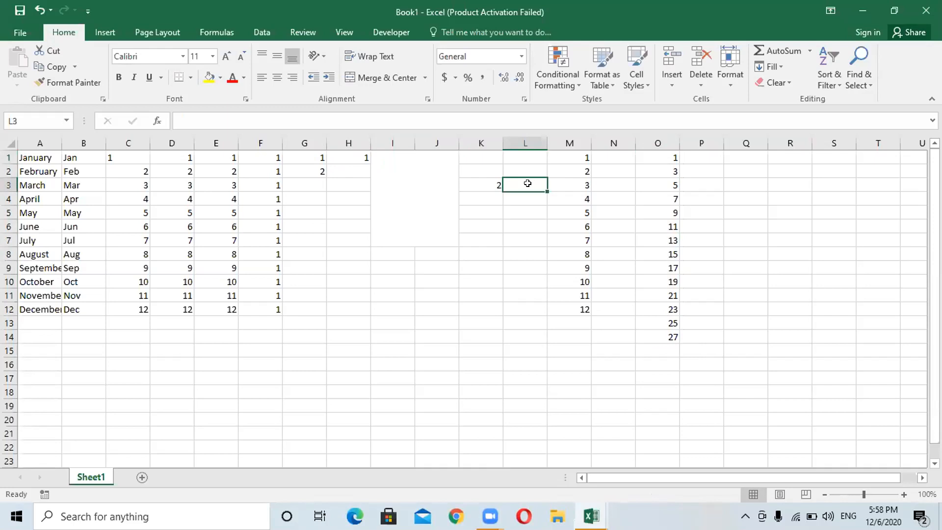
pyautogui.write('1')
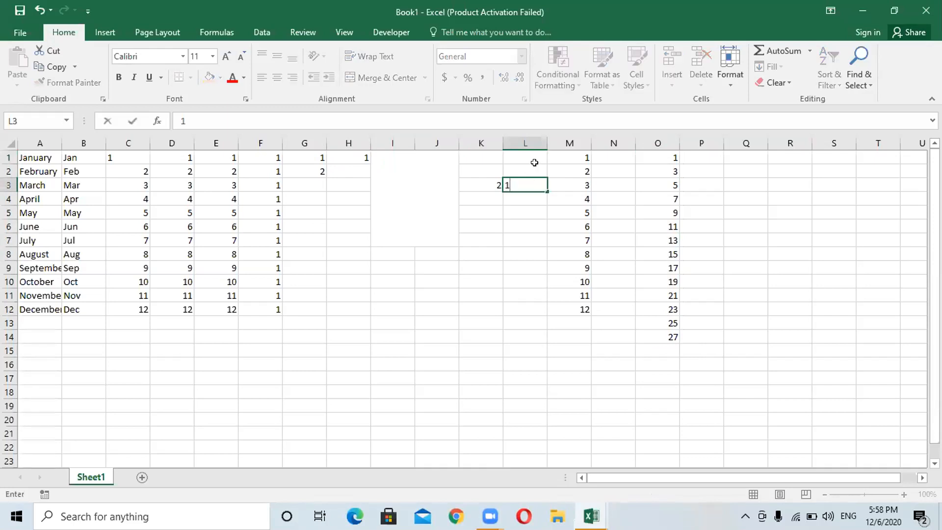
pyautogui.write('/2')
pyautogui.click(523, 218)
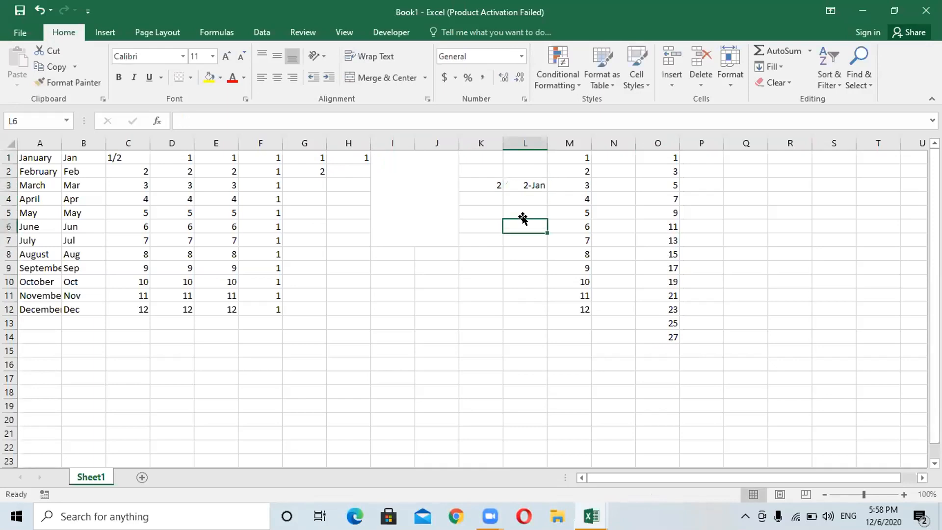
# - Apply Fraction format to L3 so it shows the serial number 43832
pyautogui.click(526, 183)
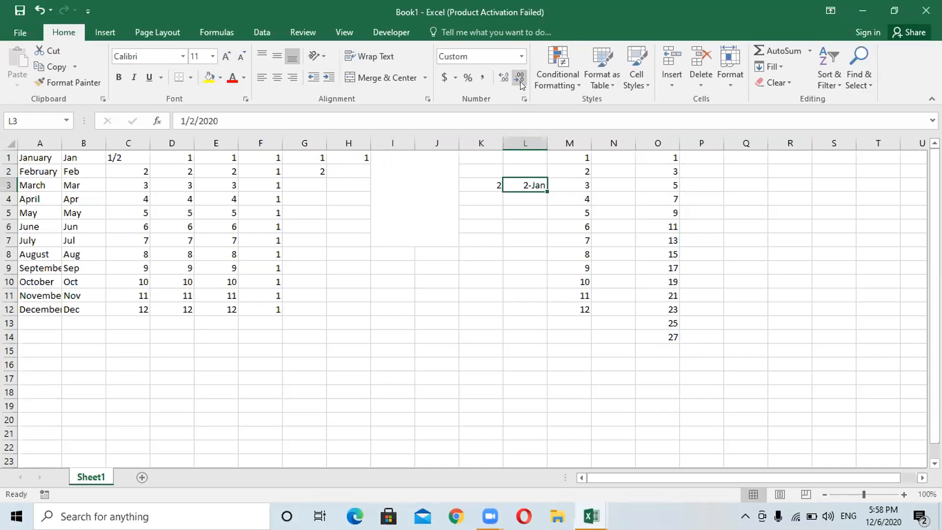
pyautogui.click(520, 57)
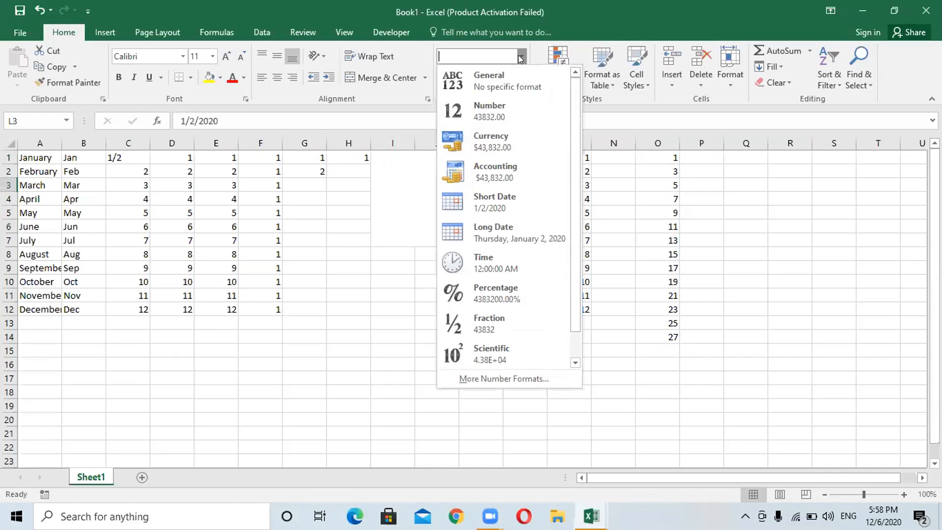
pyautogui.click(480, 327)
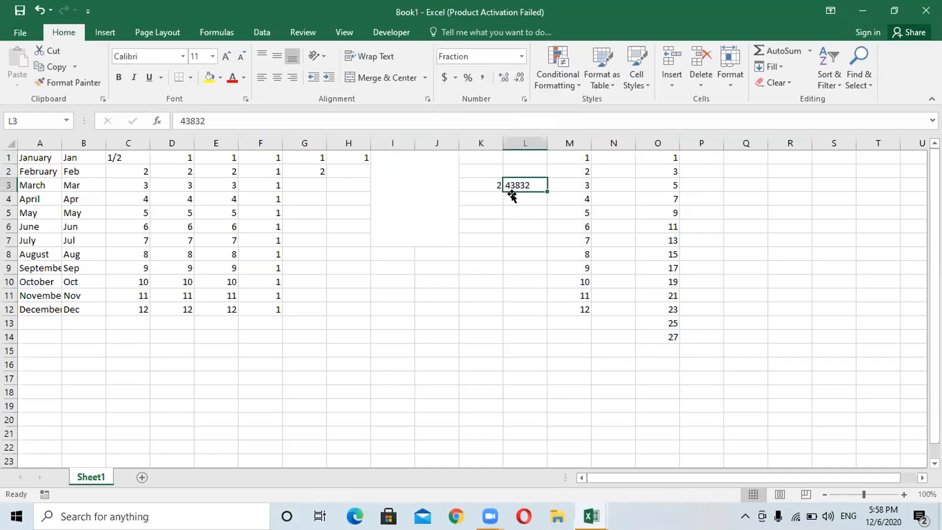
pyautogui.doubleClick(493, 184)
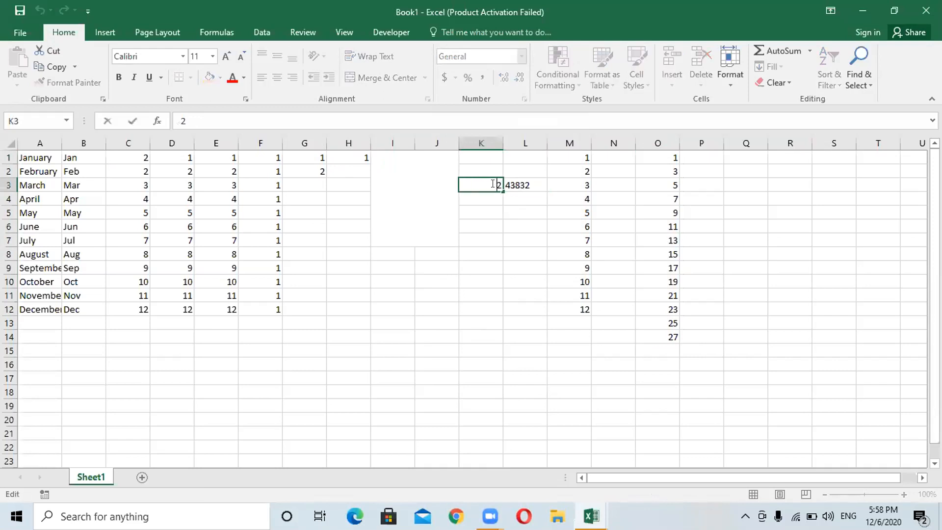
pyautogui.click(501, 185)
pyautogui.doubleClick(500, 185)
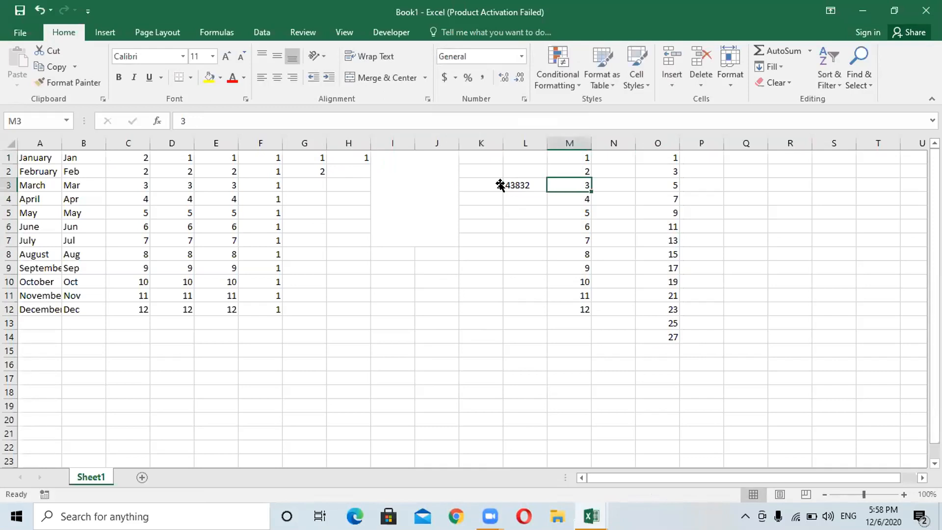
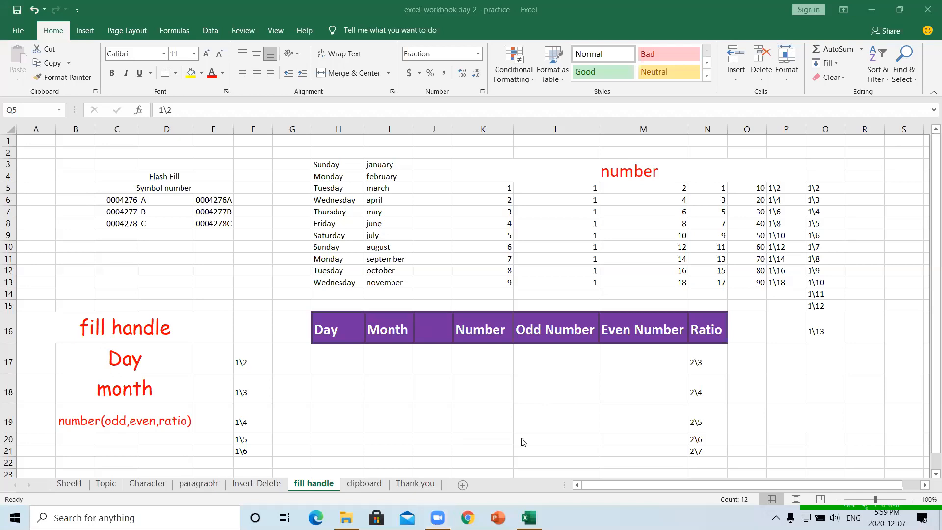
# - On the clipboard sheet, type Katahari in I5 and make the word red
pyautogui.click(364, 484)
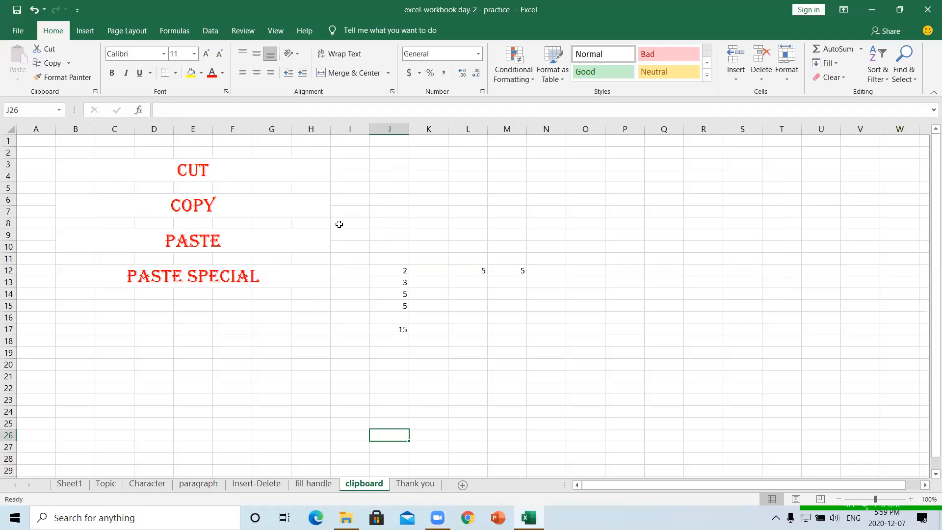
pyautogui.click(361, 190)
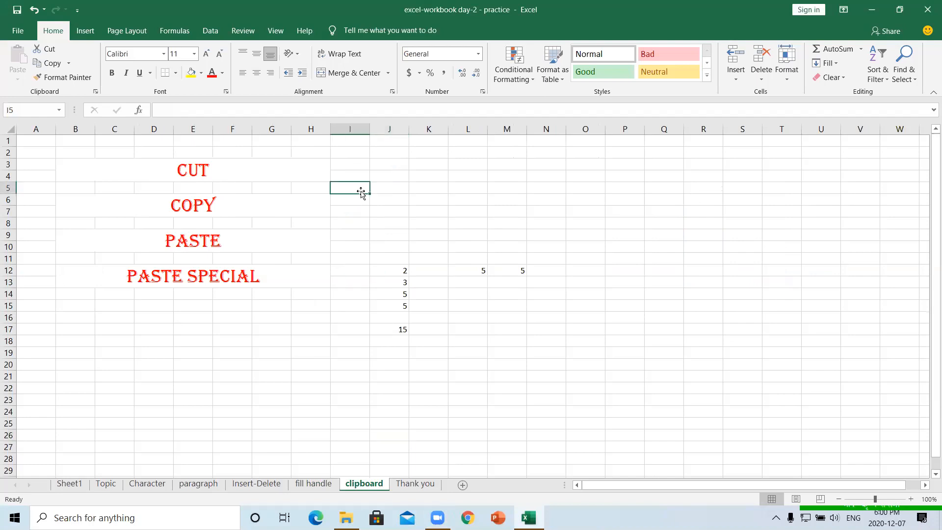
pyautogui.press('shift')
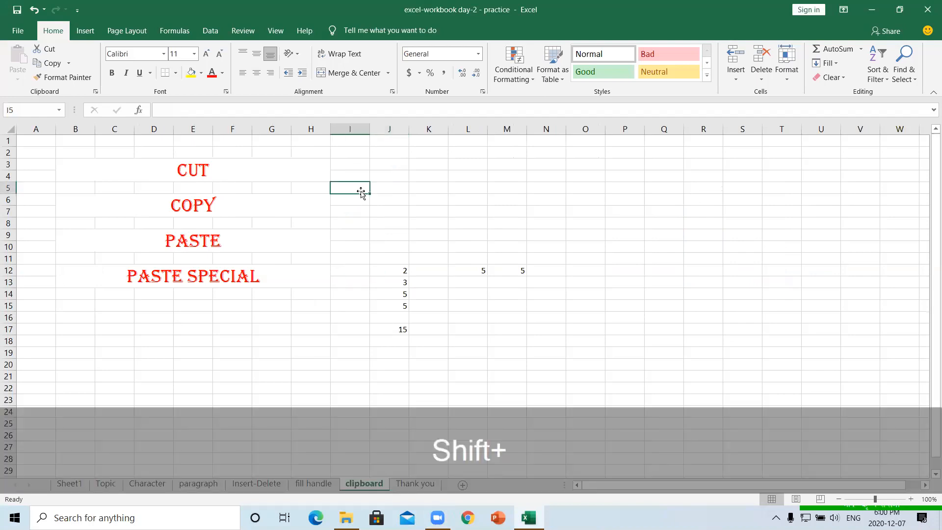
pyautogui.write('Katahari')
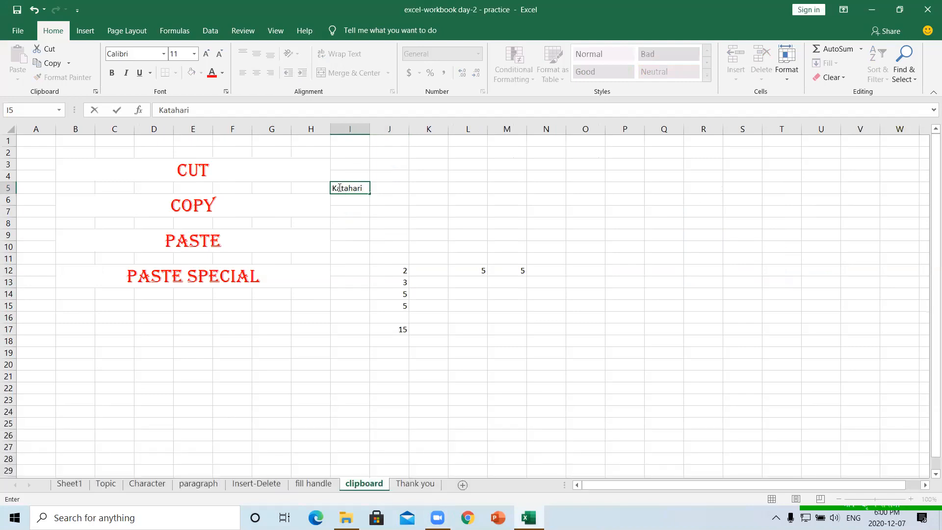
pyautogui.moveTo(333, 188); pyautogui.dragTo(367, 188)
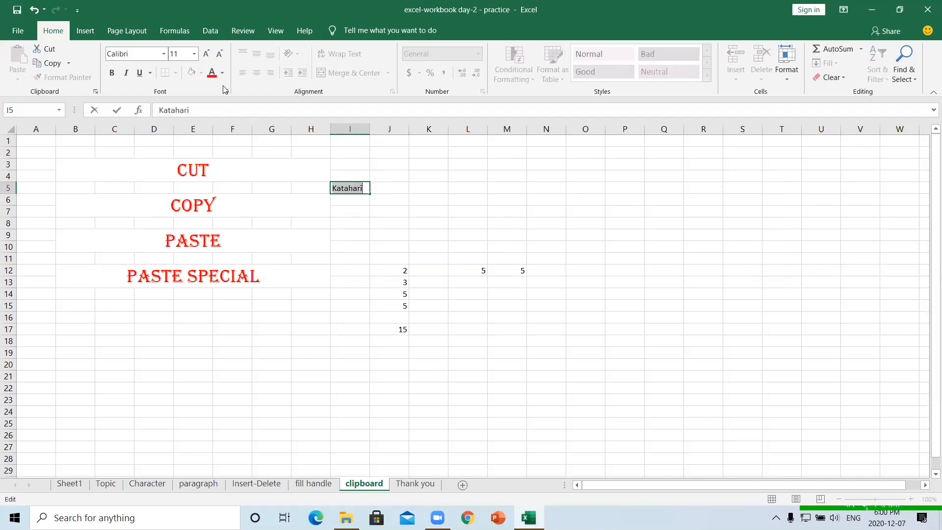
pyautogui.click(213, 75)
# - Commit the Katahari entry and zoom the sheet in to 170%
pyautogui.click(567, 316)
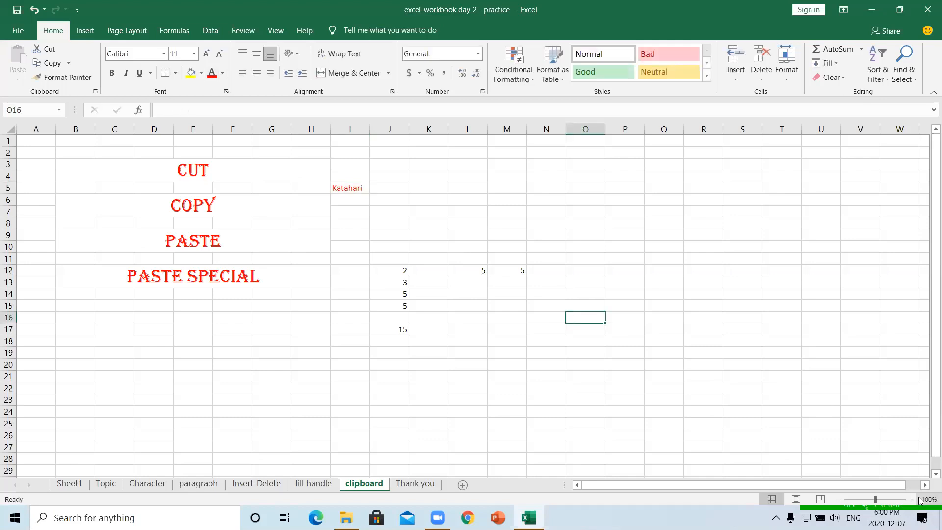
pyautogui.click(910, 499)
pyautogui.click(911, 499)
pyautogui.click(910, 498)
pyautogui.click(910, 498)
pyautogui.click(911, 498)
pyautogui.click(910, 498)
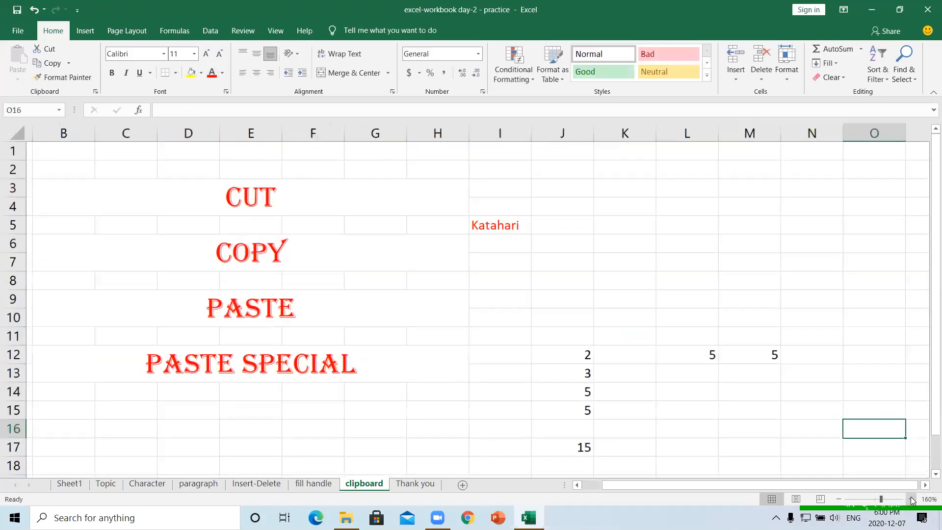
pyautogui.click(910, 498)
# - Type Belbari in J5, Urlabari in K5 and Damak in L5
pyautogui.doubleClick(522, 215)
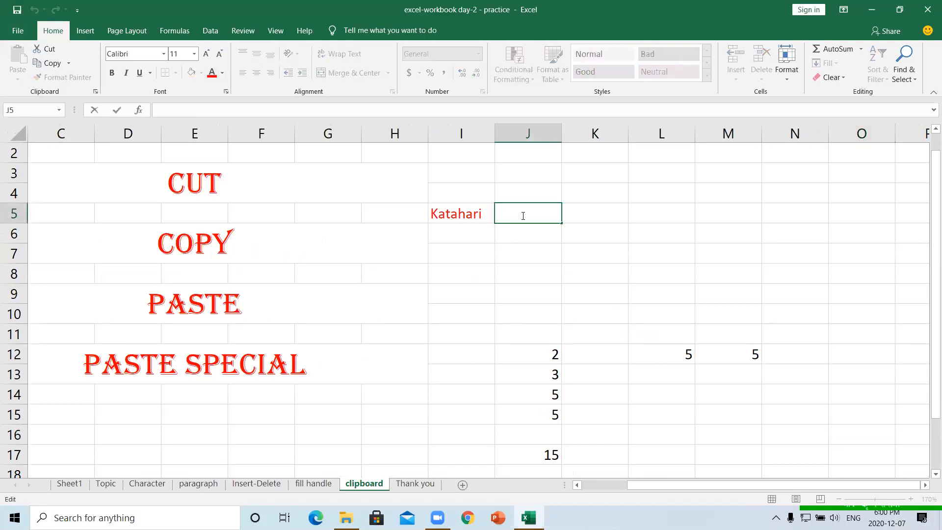
pyautogui.write('Belbari')
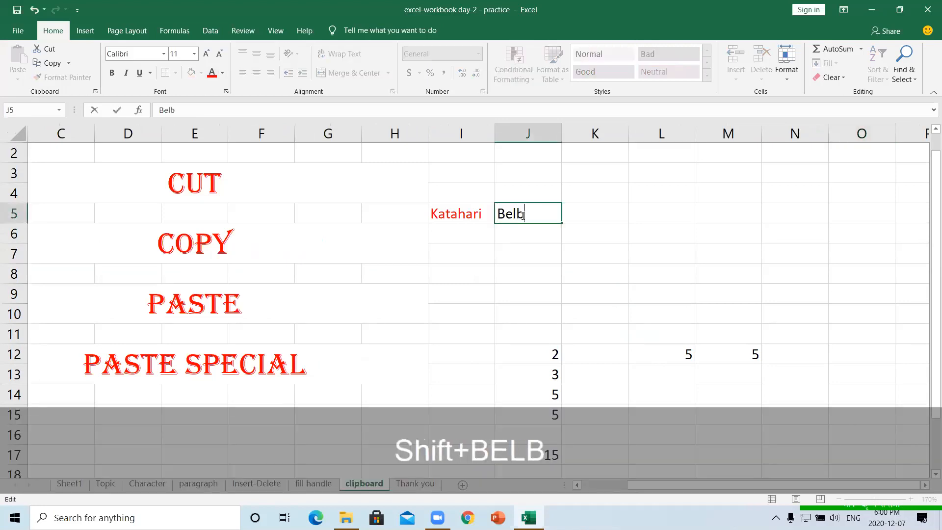
pyautogui.click(581, 214)
pyautogui.write('Ur')
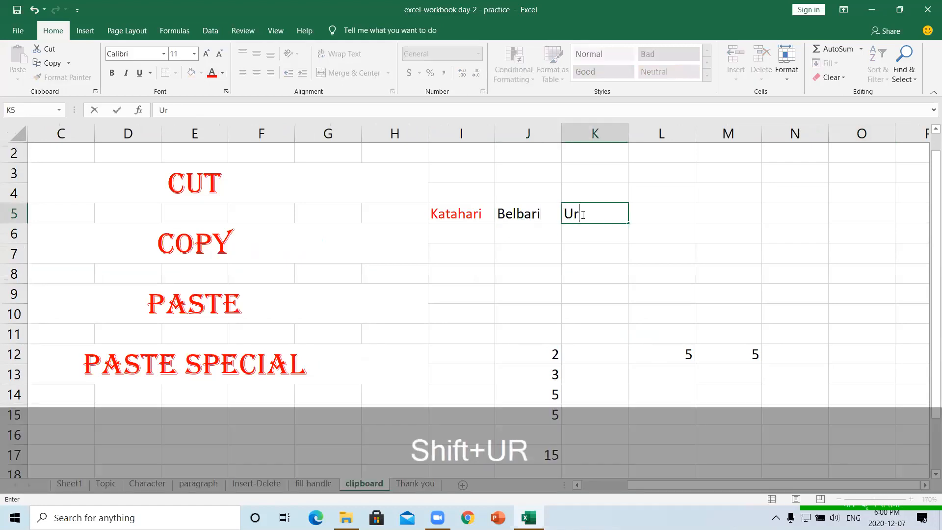
pyautogui.write('labari')
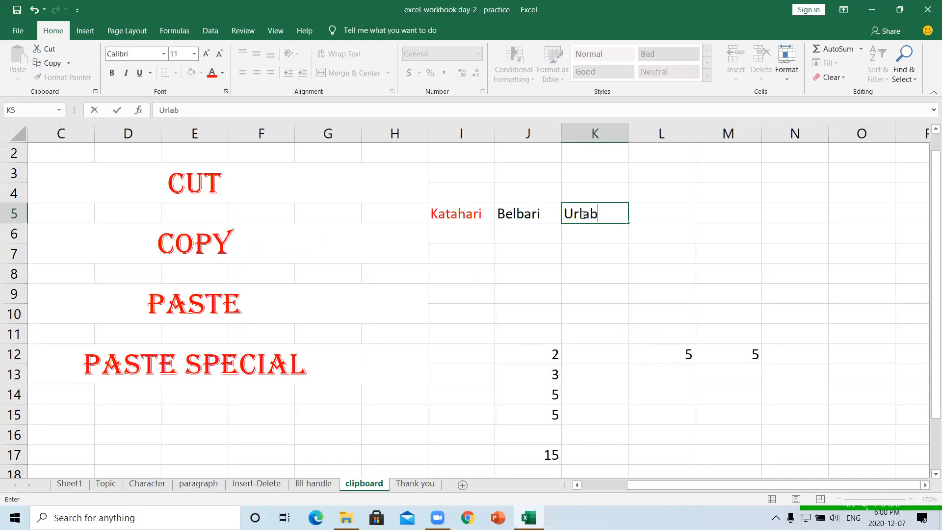
pyautogui.click(660, 215)
pyautogui.write('Damak')
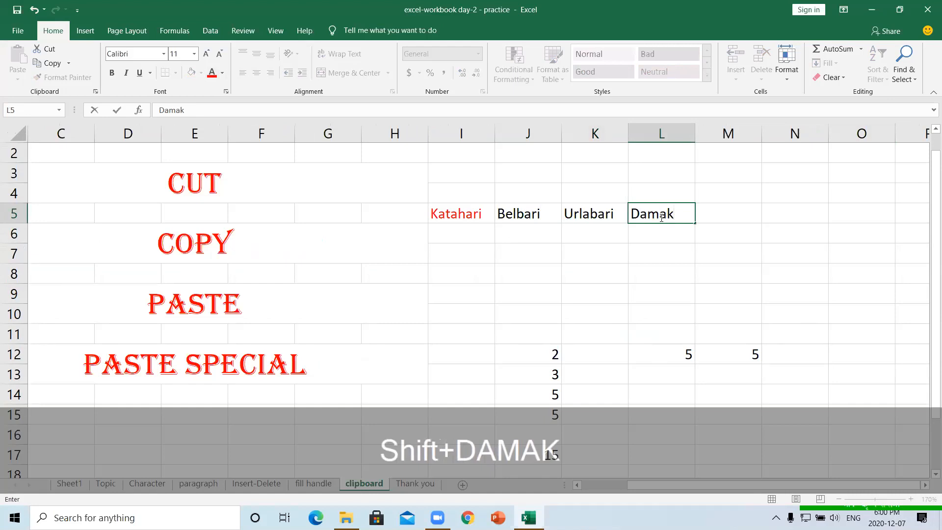
pyautogui.click(557, 226)
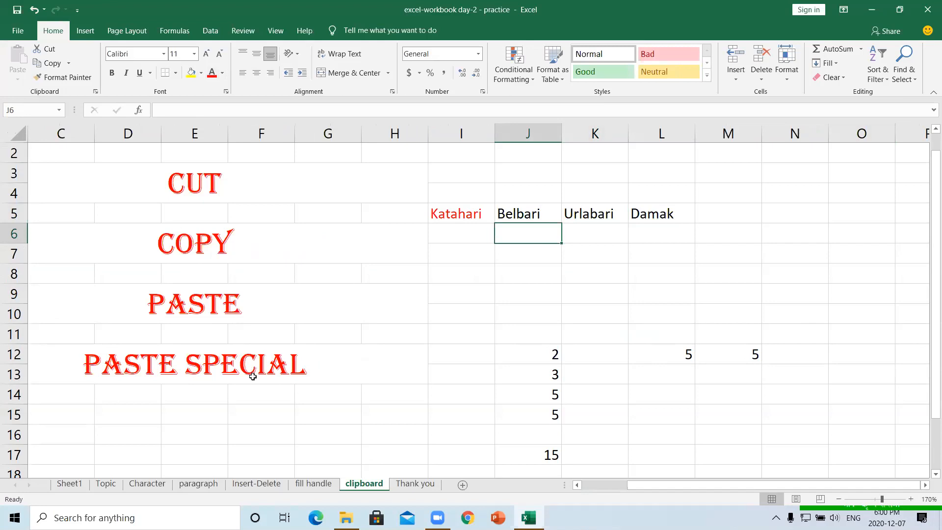
pyautogui.click(470, 215)
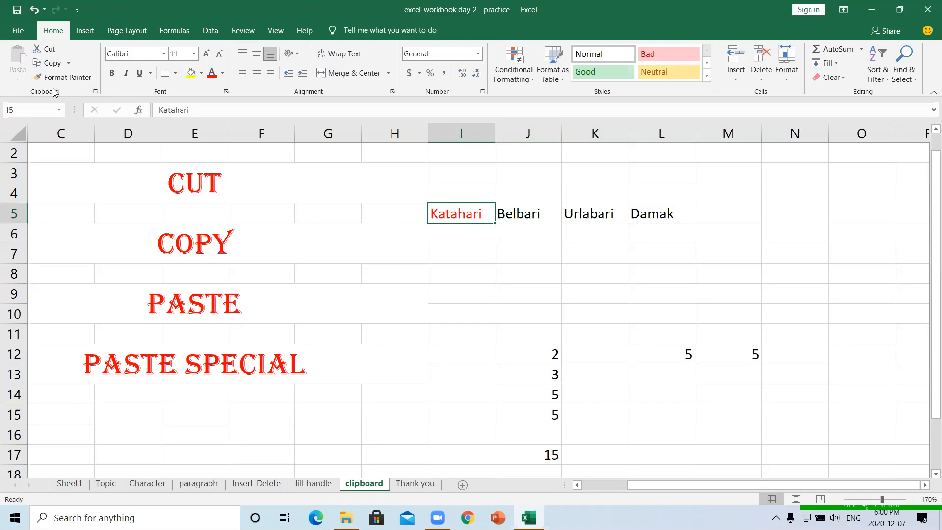
# - Show the empty Office Clipboard pane from the Home tab's Clipboard group, then select Katahari in I5
pyautogui.click(273, 205)
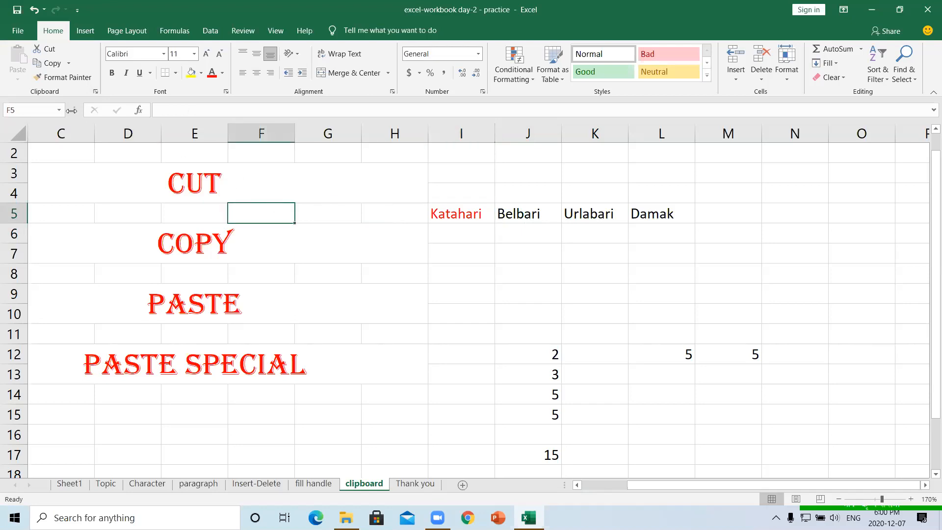
pyautogui.click(249, 179)
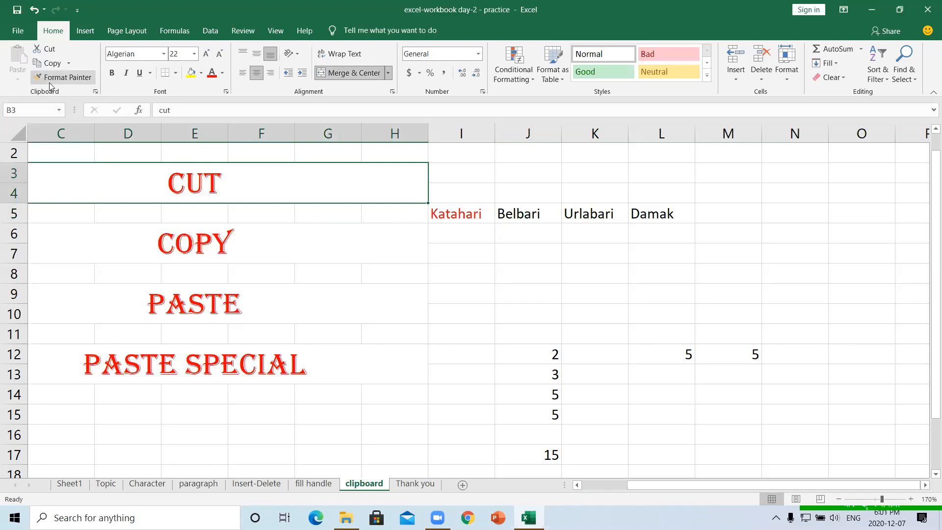
pyautogui.click(97, 90)
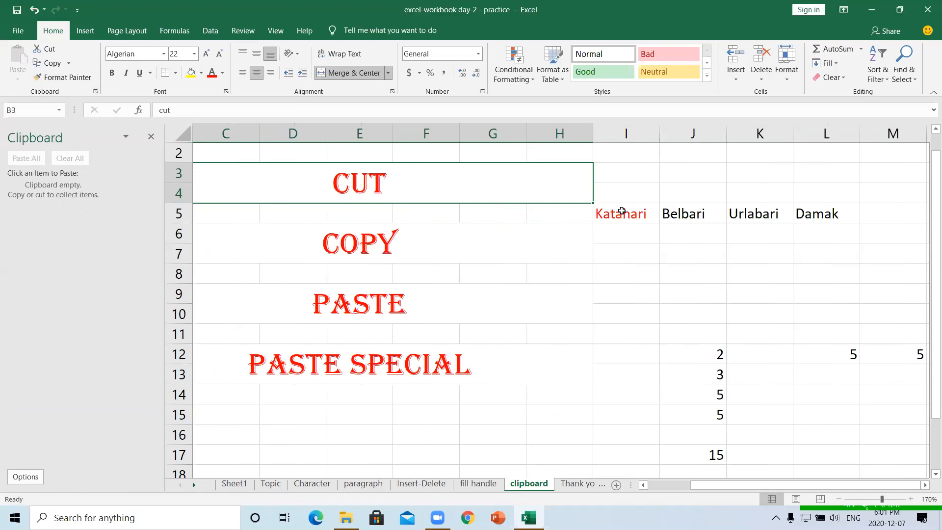
pyautogui.click(629, 215)
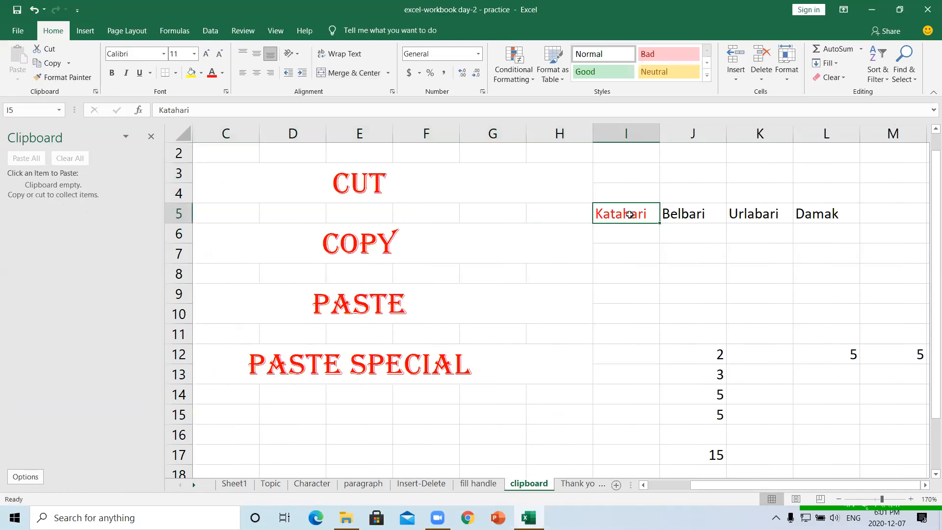
pyautogui.rightClick(631, 215)
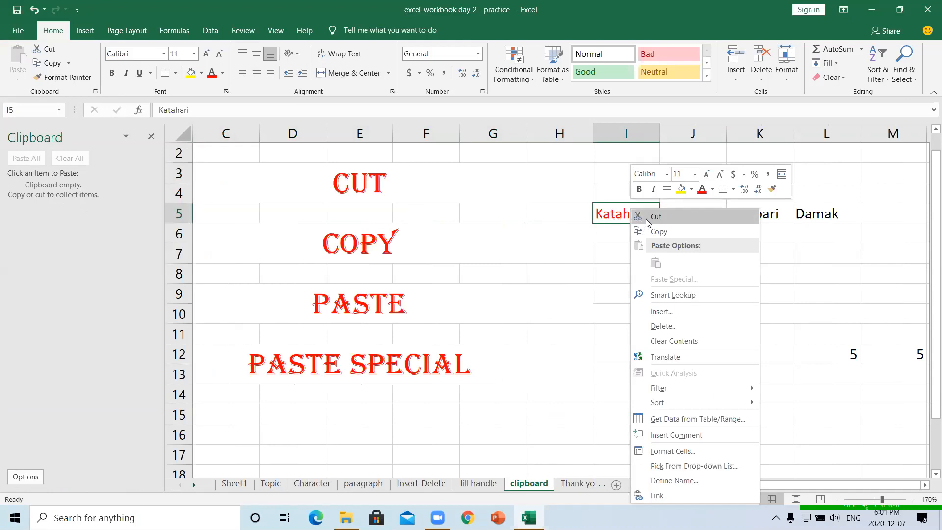
# - Cut Katahari from I5, paste it into I8, then undo the move
pyautogui.click(645, 218)
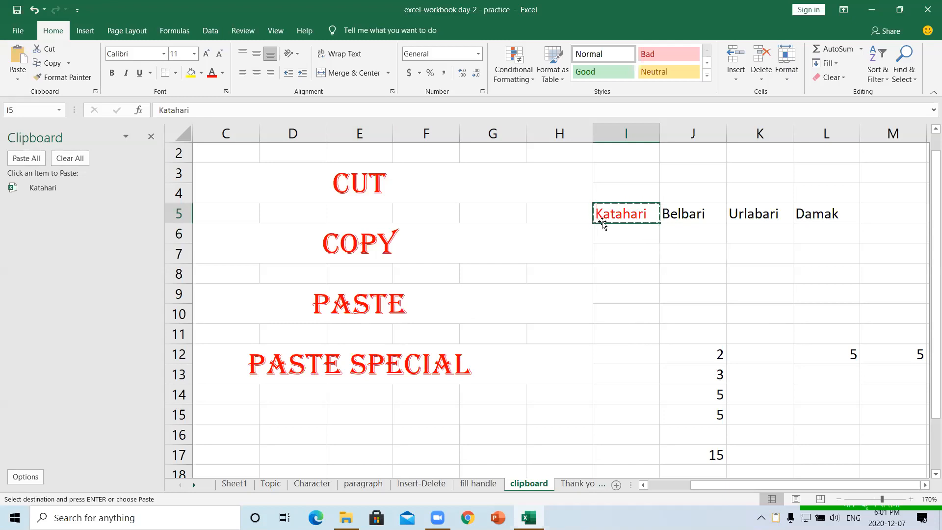
pyautogui.click(623, 275)
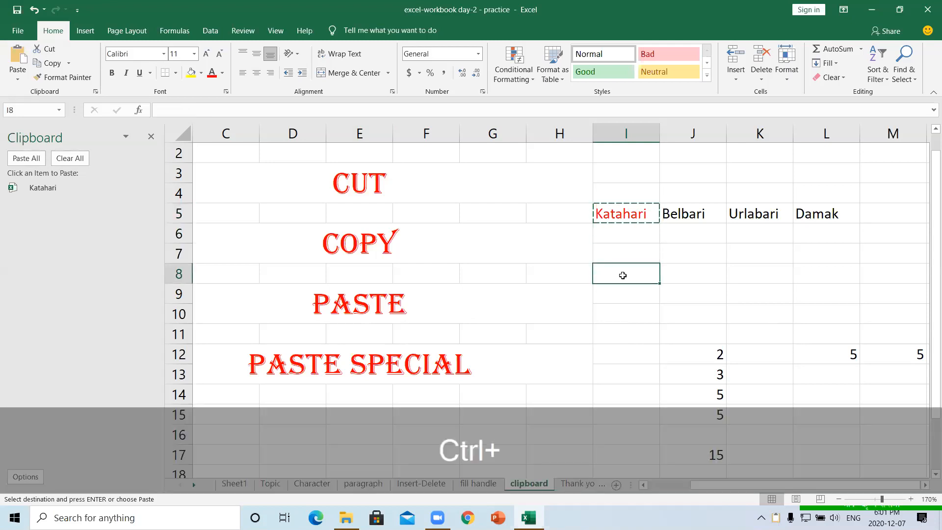
pyautogui.hotkey('ctrl', 'v')
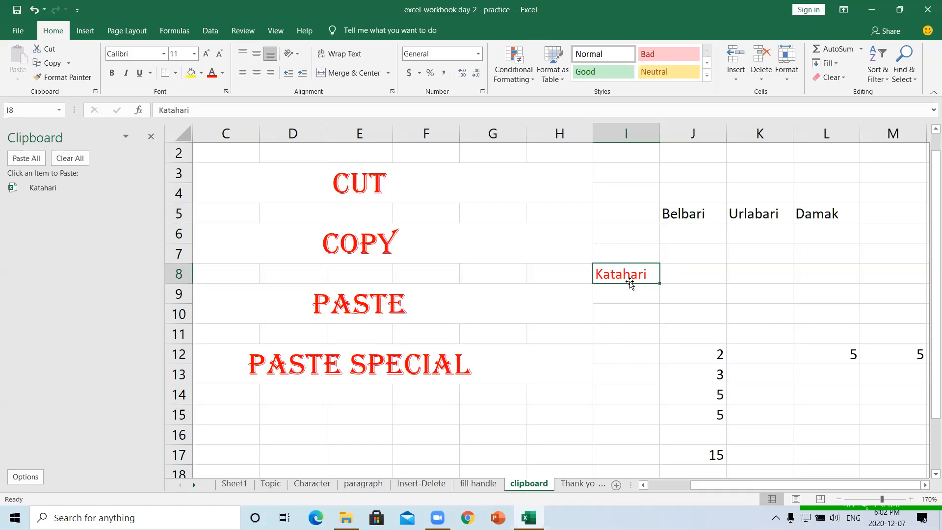
pyautogui.hotkey('ctrl', 'z')
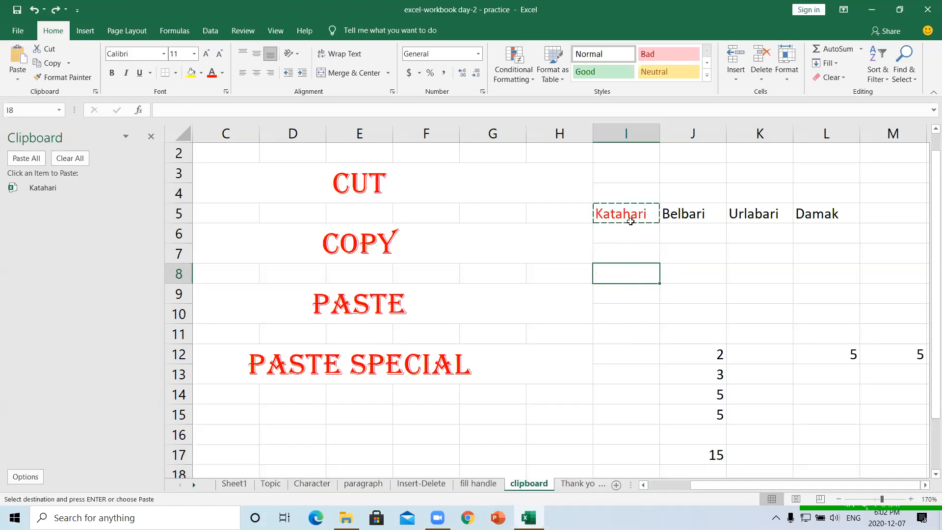
pyautogui.click(628, 218)
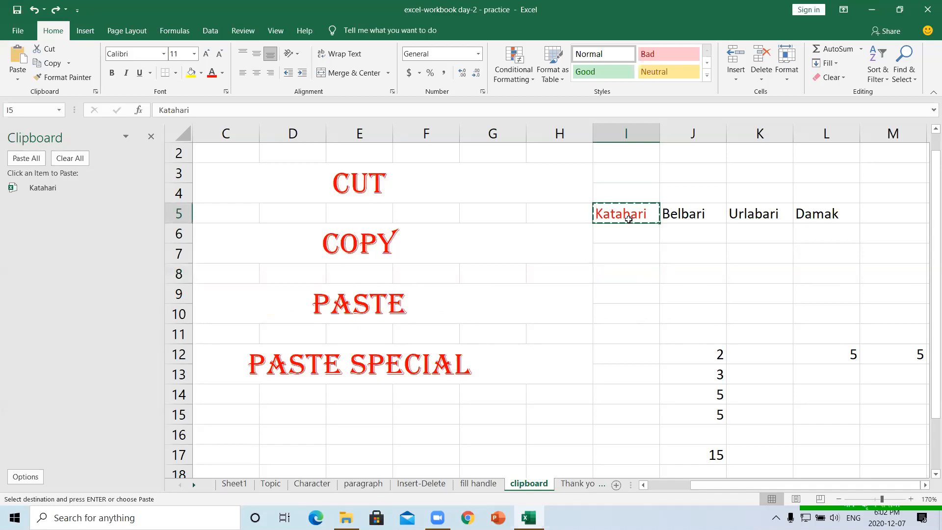
# - Cut and paste Katahari into I8 and I7, then undo, removing the J5:L5 entries
pyautogui.rightClick(628, 218)
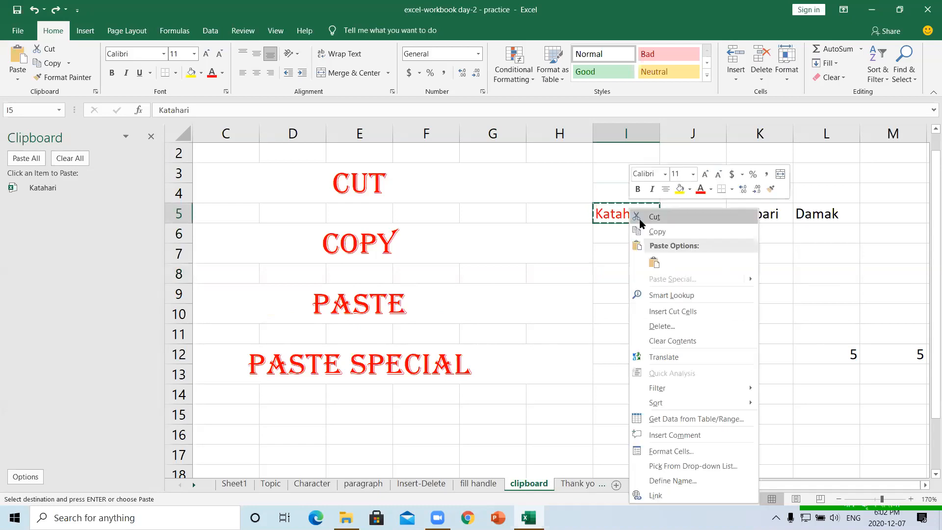
pyautogui.click(637, 216)
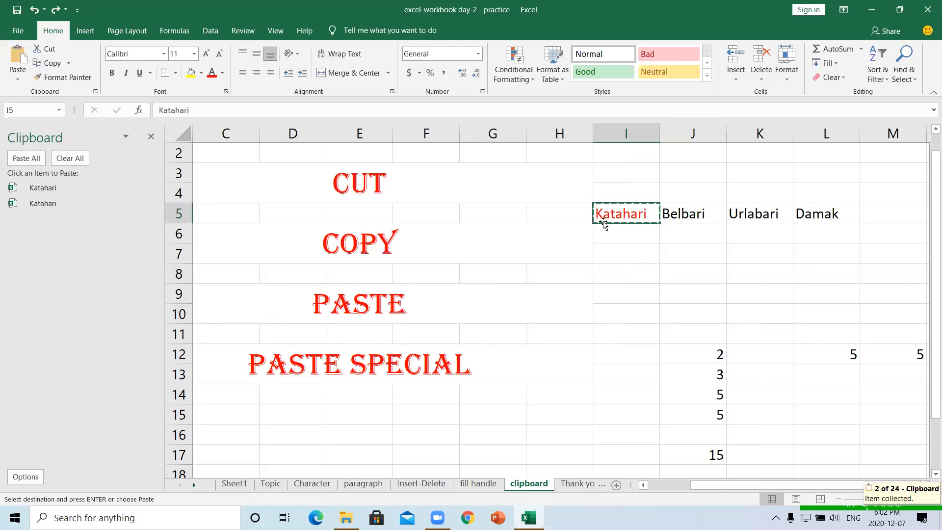
pyautogui.click(623, 276)
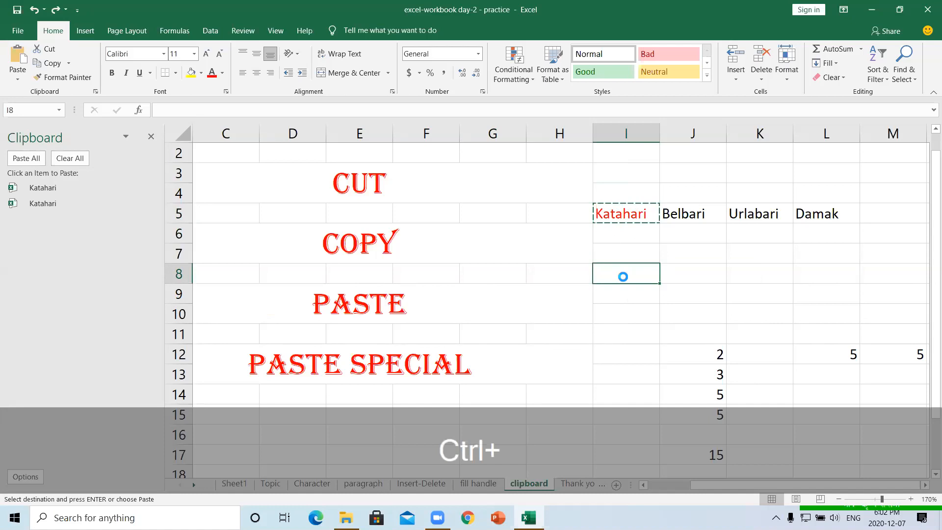
pyautogui.hotkey('ctrl', 'c')
pyautogui.hotkey('ctrl', 'v')
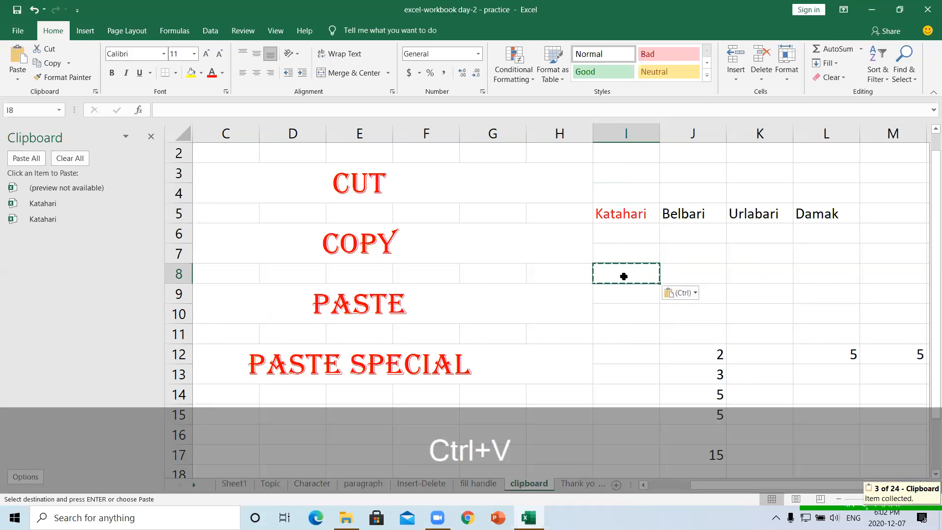
pyautogui.click(617, 251)
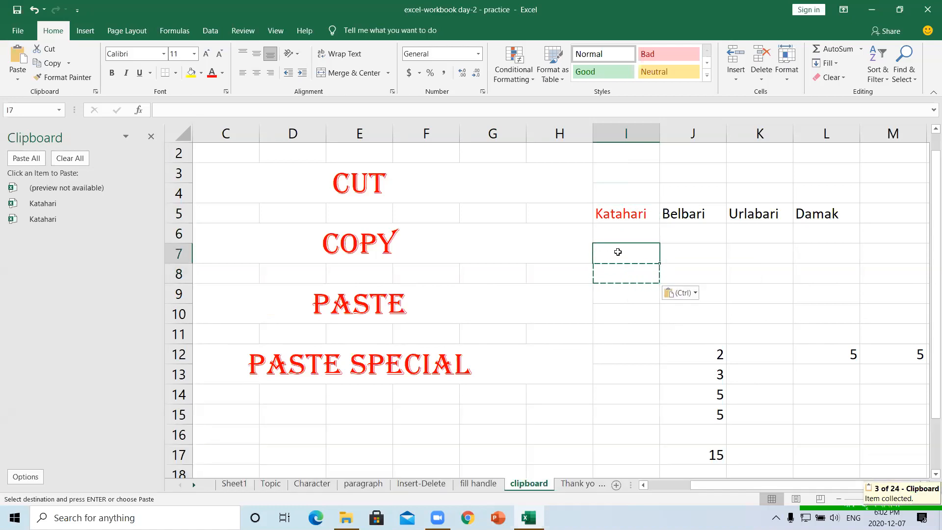
pyautogui.hotkey('ctrl', 'v')
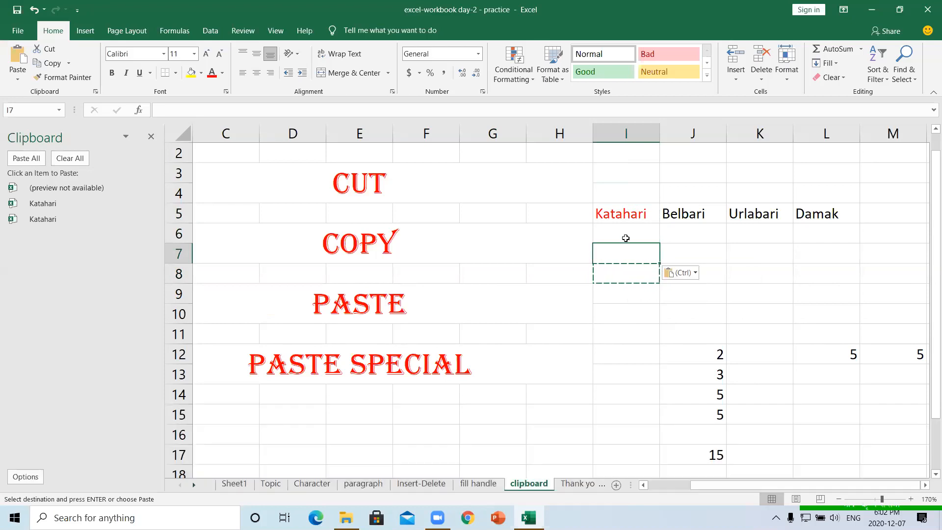
pyautogui.hotkey('ctrl', 'z')
pyautogui.hotkey('ctrl', 'z')
pyautogui.hotkey('ctrl', 'z')
pyautogui.hotkey('ctrl', 'z')
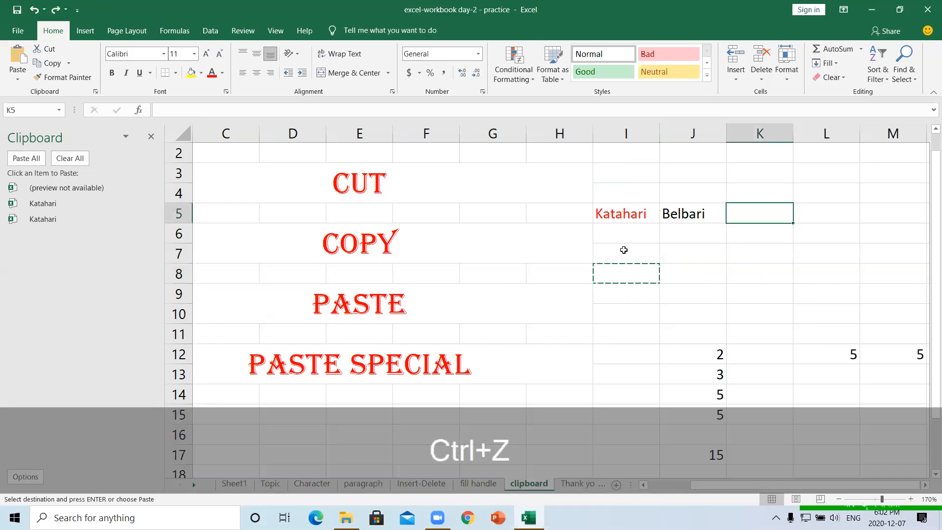
pyautogui.hotkey('ctrl', 'z')
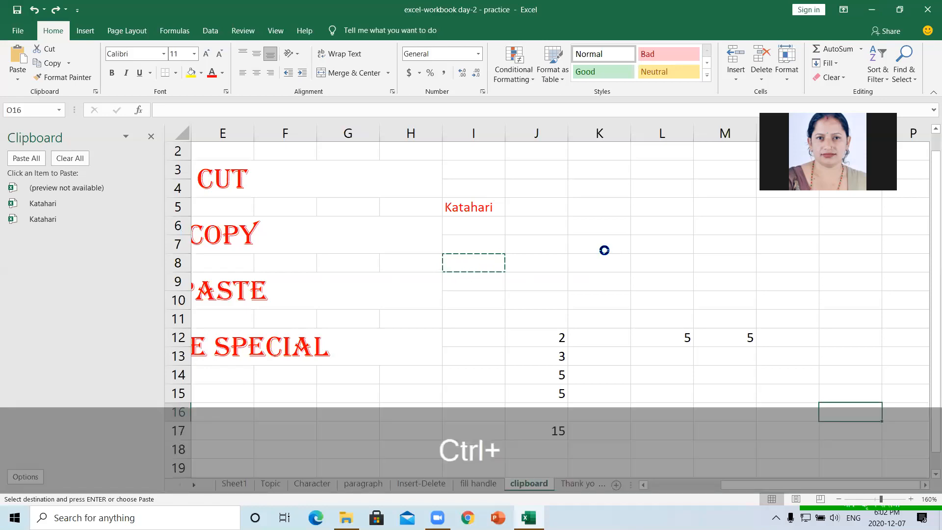
# - Redo to restore Belbari, Urlabari and Damak in J5:L5, cancelling the pending copy
pyautogui.hotkey('ctrl', 'y')
pyautogui.hotkey('ctrl', 'y')
pyautogui.hotkey('ctrl', 'y')
pyautogui.hotkey('ctrl', 'y')
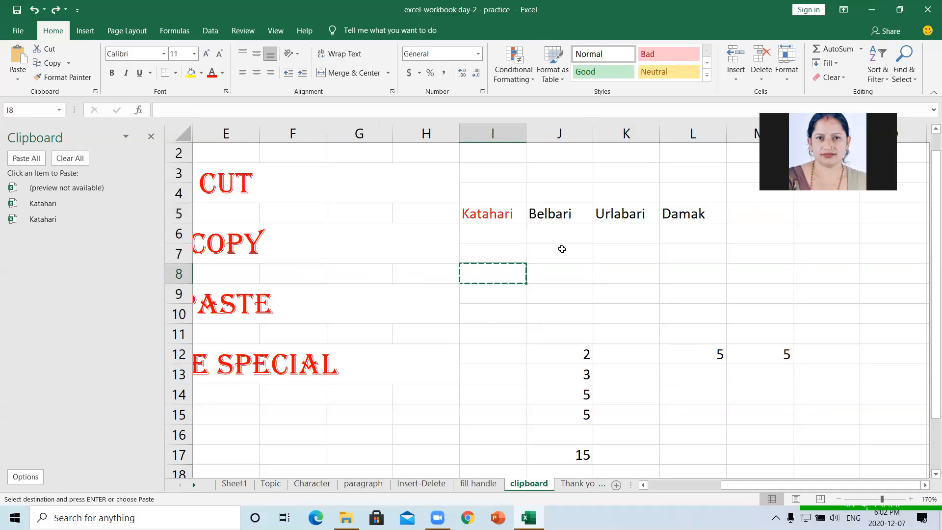
pyautogui.press('Escape')
pyautogui.click(563, 275)
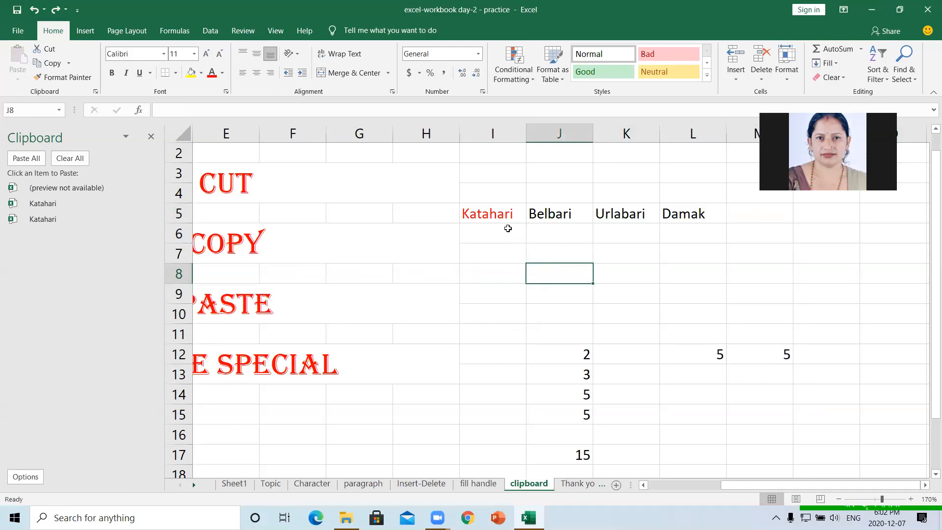
# - Cut red Katahari from I5 and paste it into I8
pyautogui.click(501, 214)
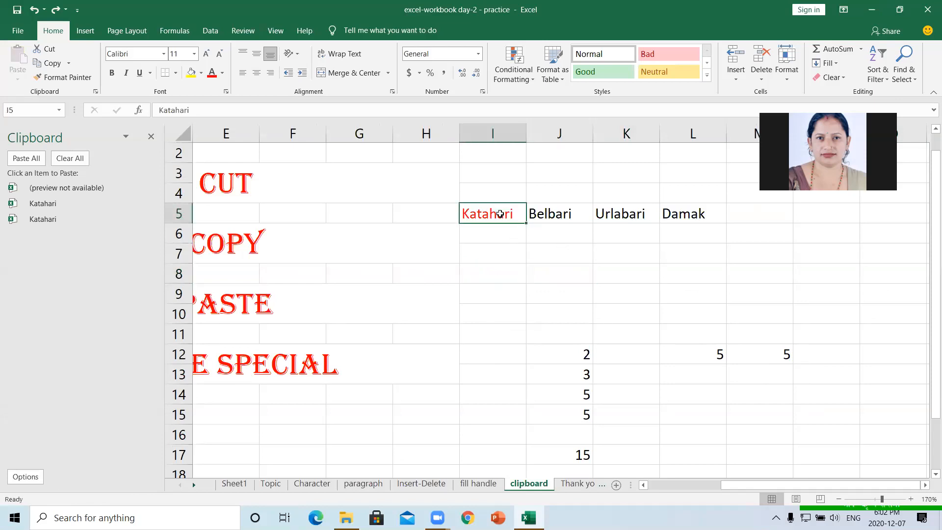
pyautogui.rightClick(501, 214)
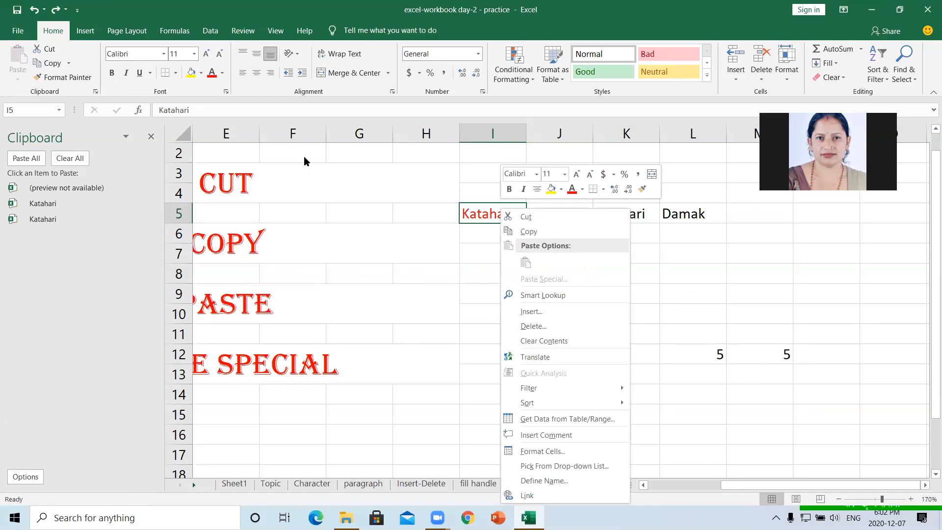
pyautogui.click(523, 219)
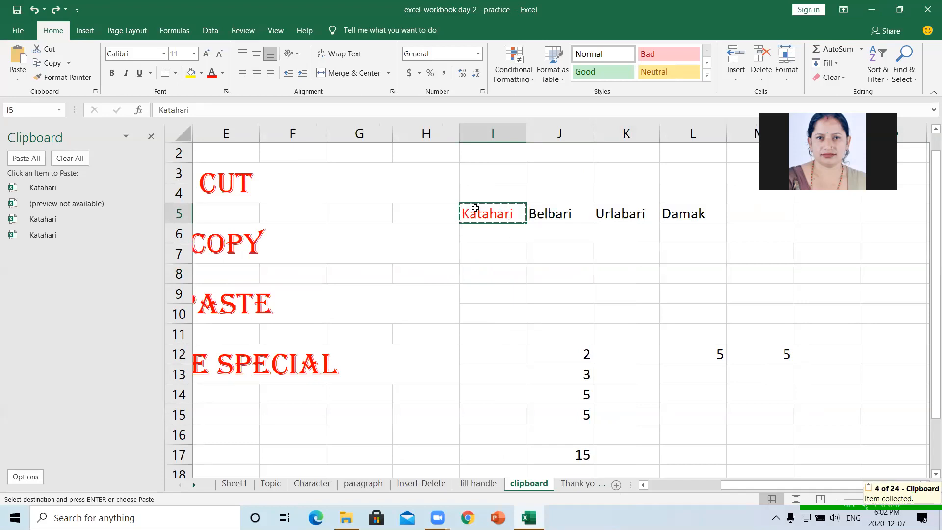
pyautogui.click(487, 277)
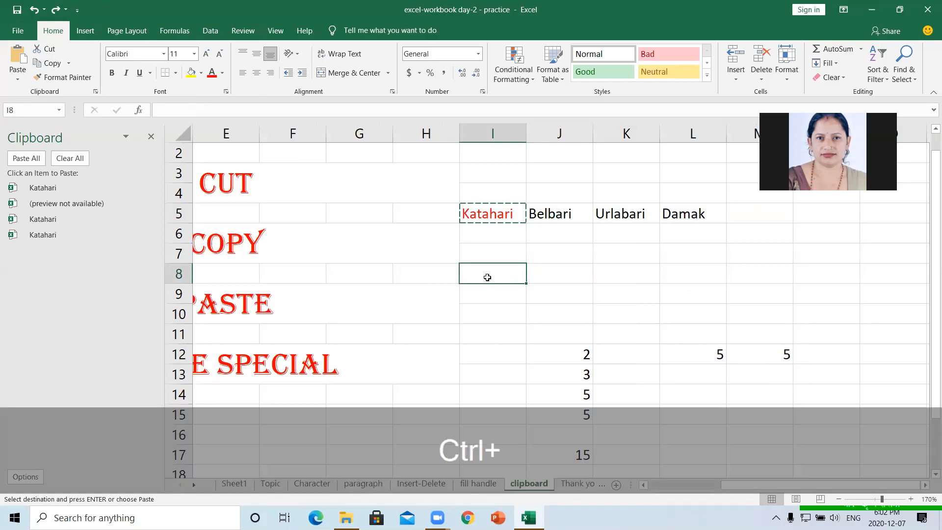
pyautogui.hotkey('ctrl', 'v')
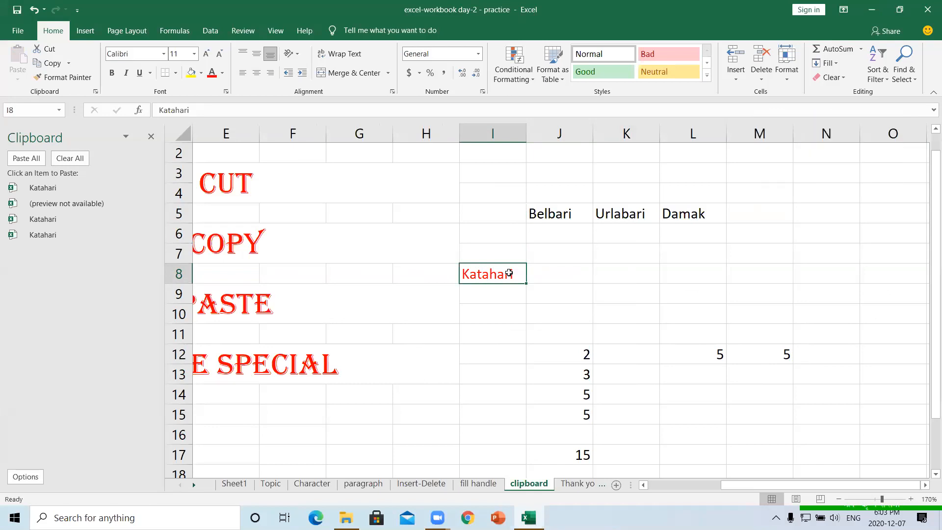
pyautogui.click(559, 214)
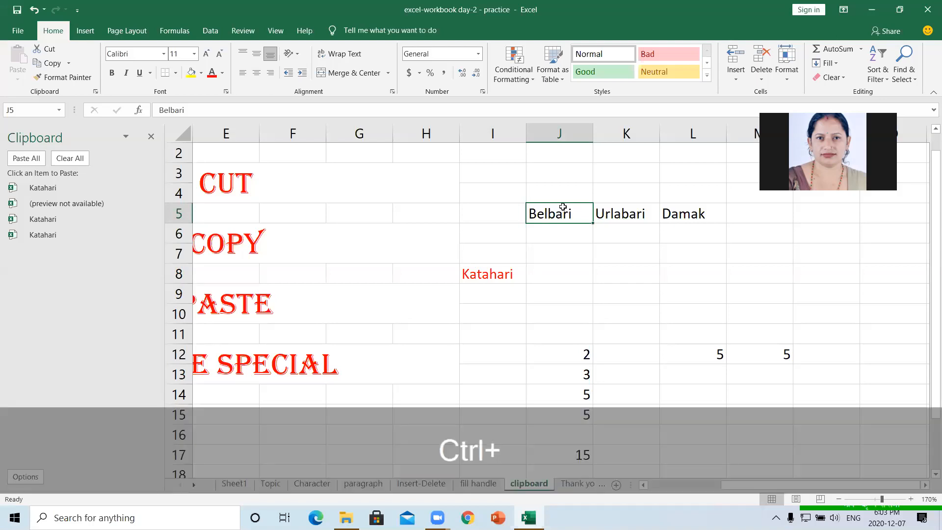
pyautogui.rightClick(562, 206)
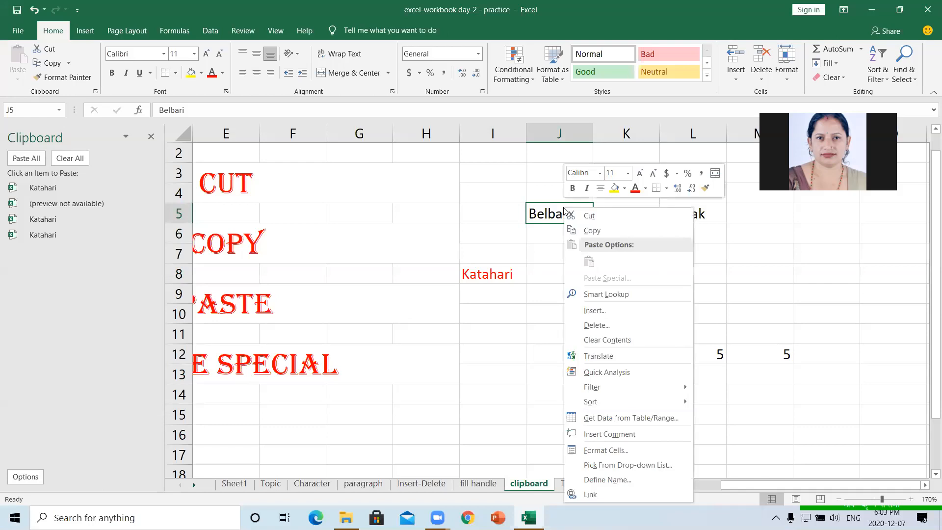
# - Copy Belbari from J5 into J8, confirming I5 is empty and J8 holds Belbari
pyautogui.click(580, 231)
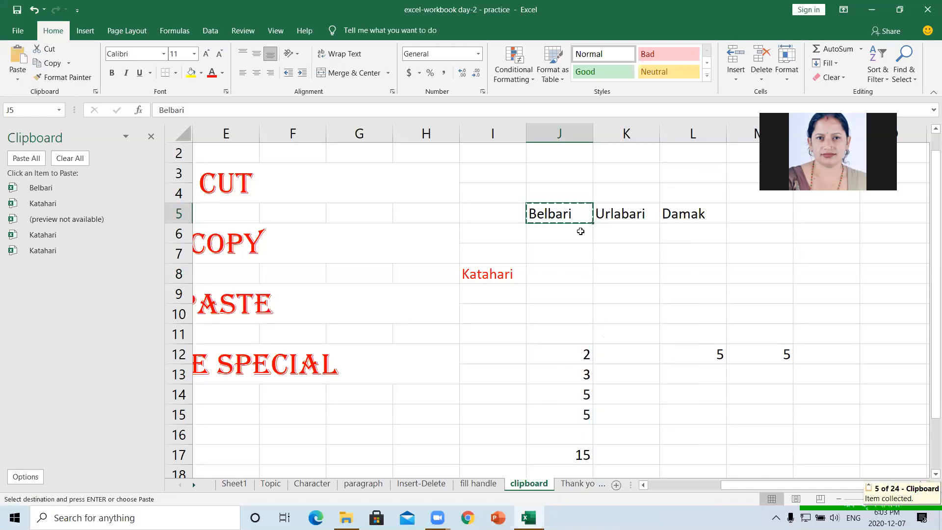
pyautogui.click(565, 273)
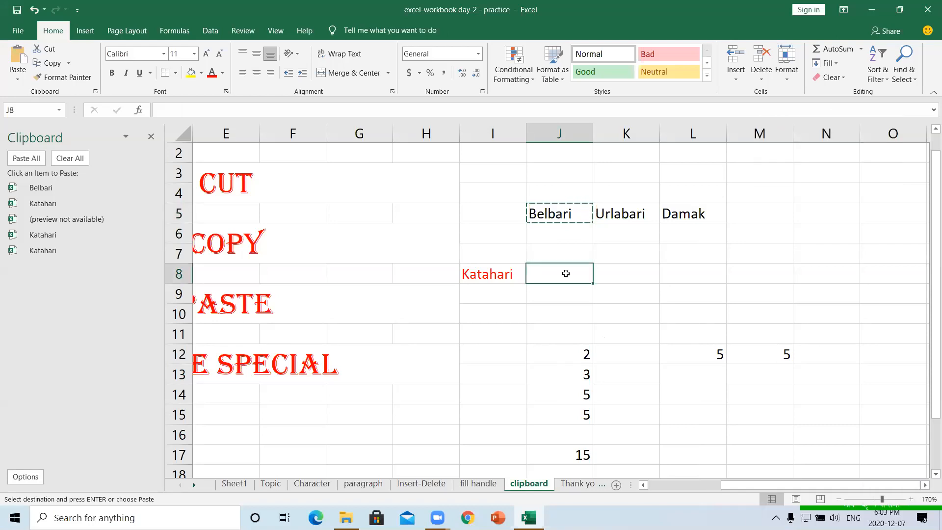
pyautogui.hotkey('ctrl', 'v')
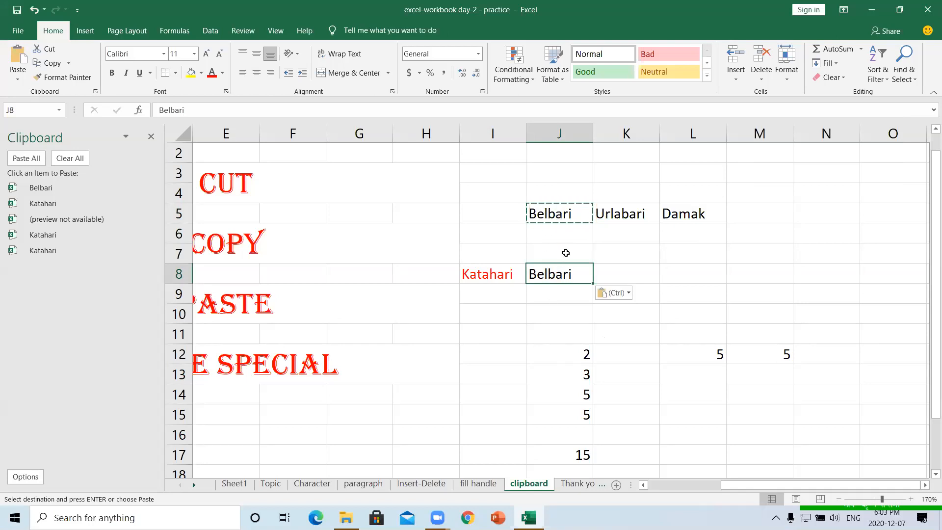
pyautogui.click(558, 289)
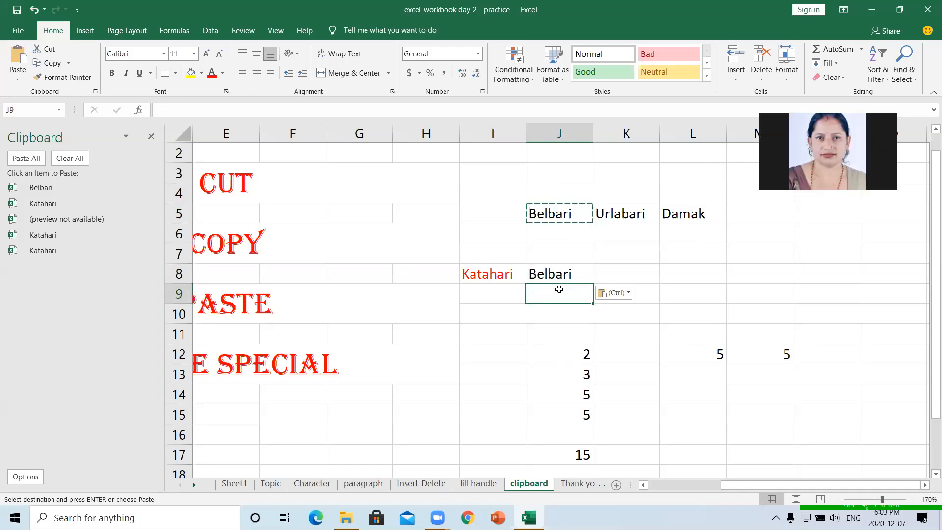
pyautogui.click(497, 213)
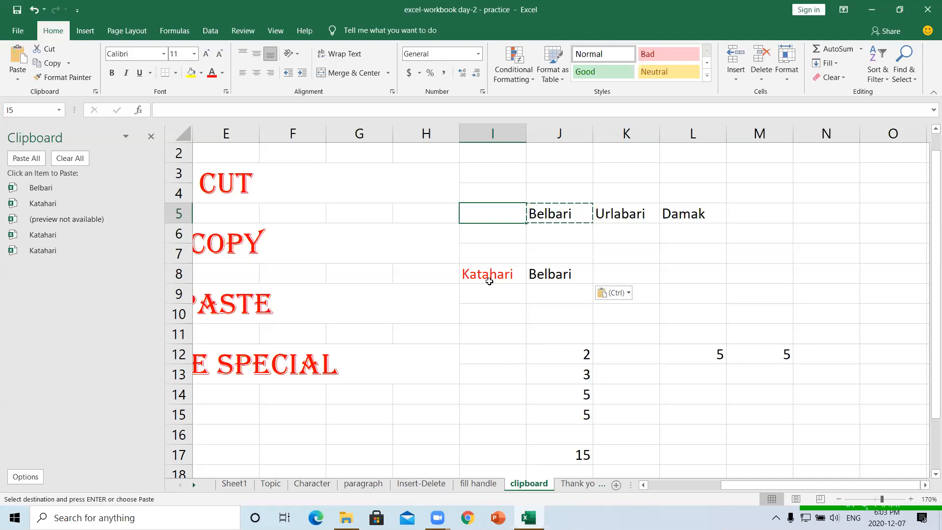
pyautogui.click(547, 273)
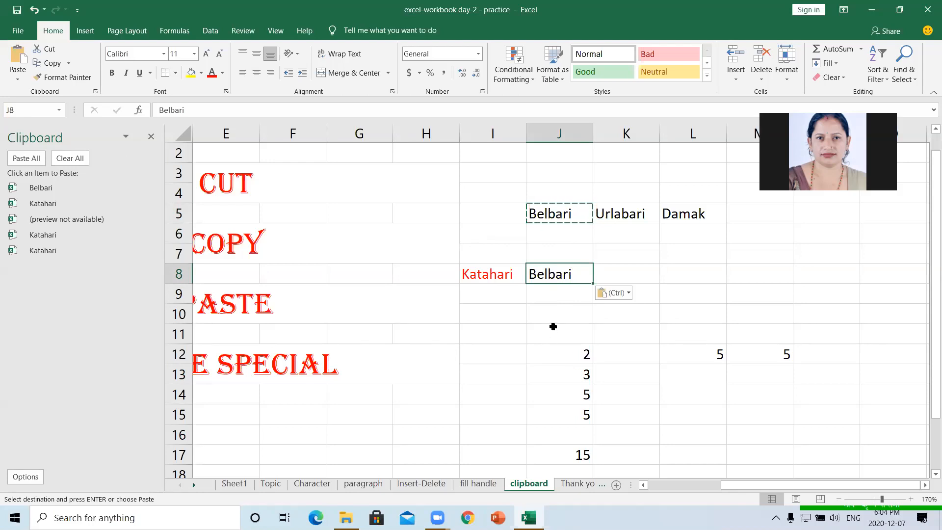
pyautogui.click(621, 337)
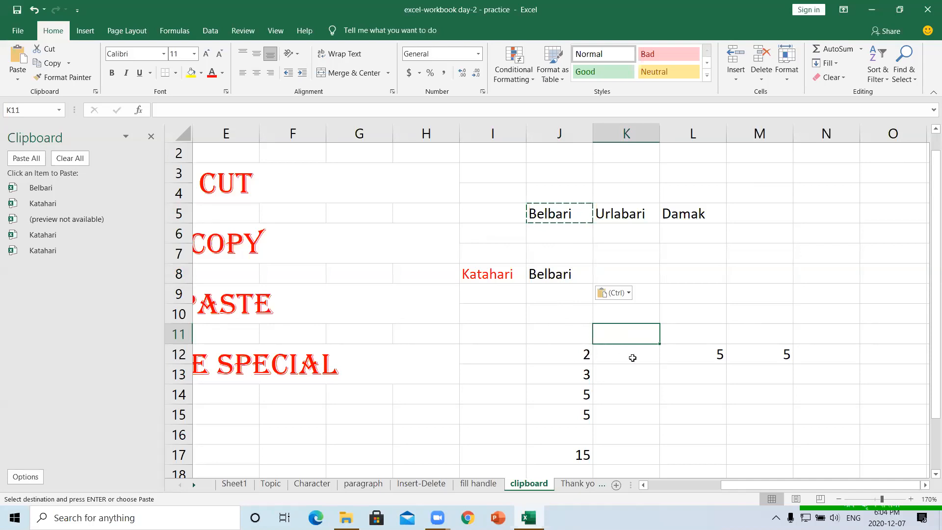
# - Enter 3 in I12 and 6 in I13, then AutoSum them in I14 to get 9
pyautogui.click(504, 355)
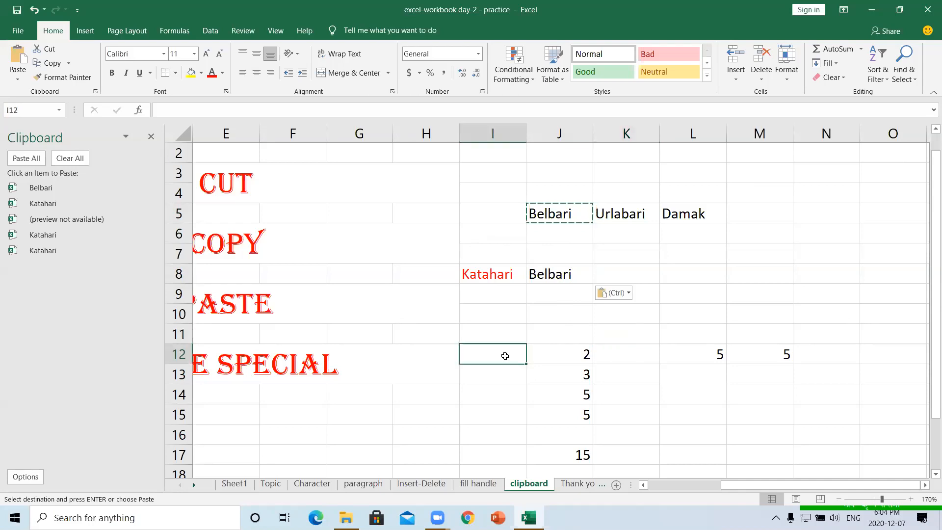
pyautogui.write('3')
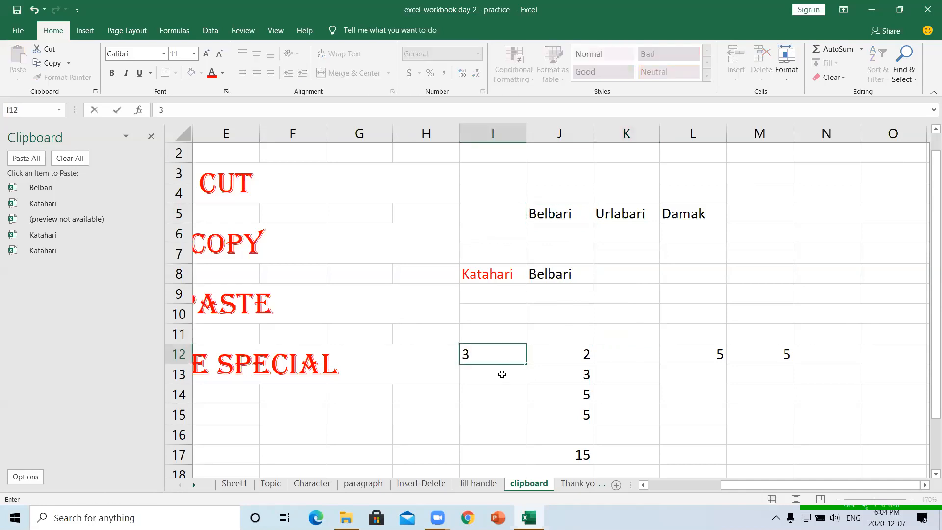
pyautogui.press('Return')
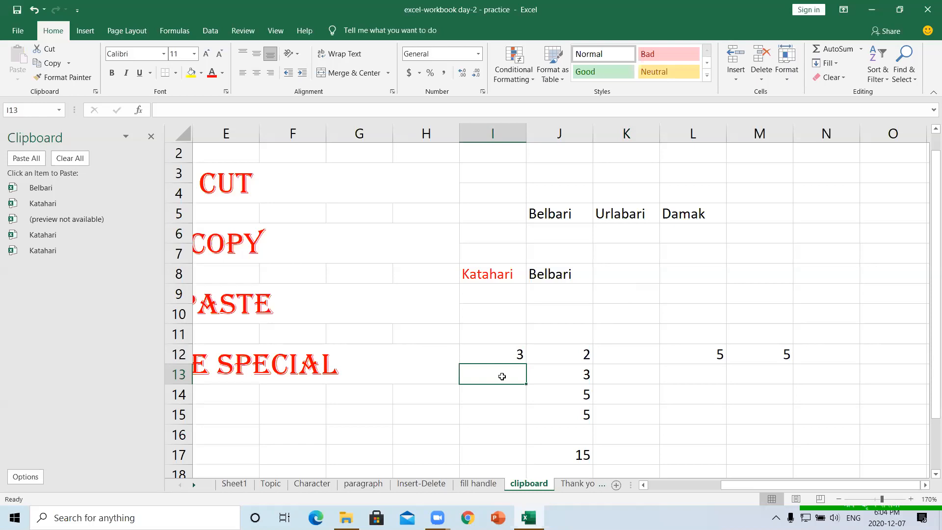
pyautogui.write('6')
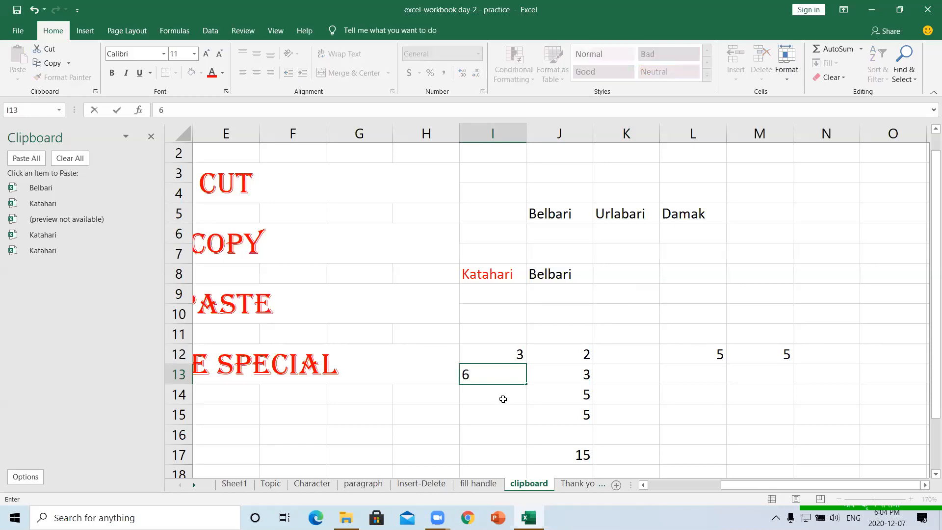
pyautogui.press('Return')
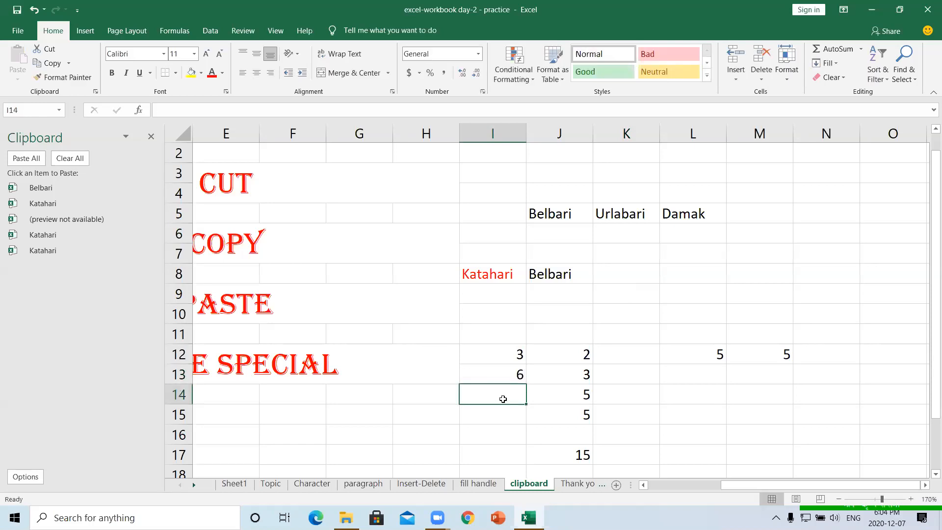
pyautogui.click(831, 53)
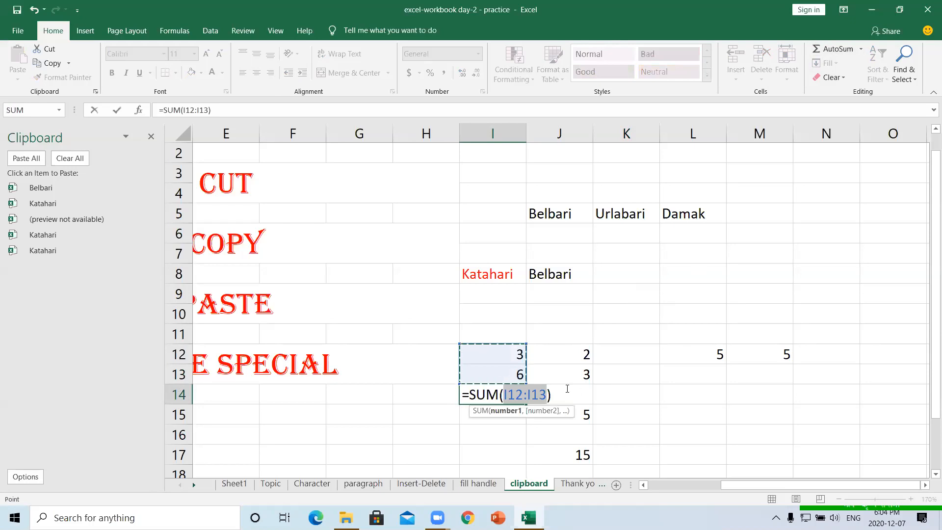
pyautogui.press('Return')
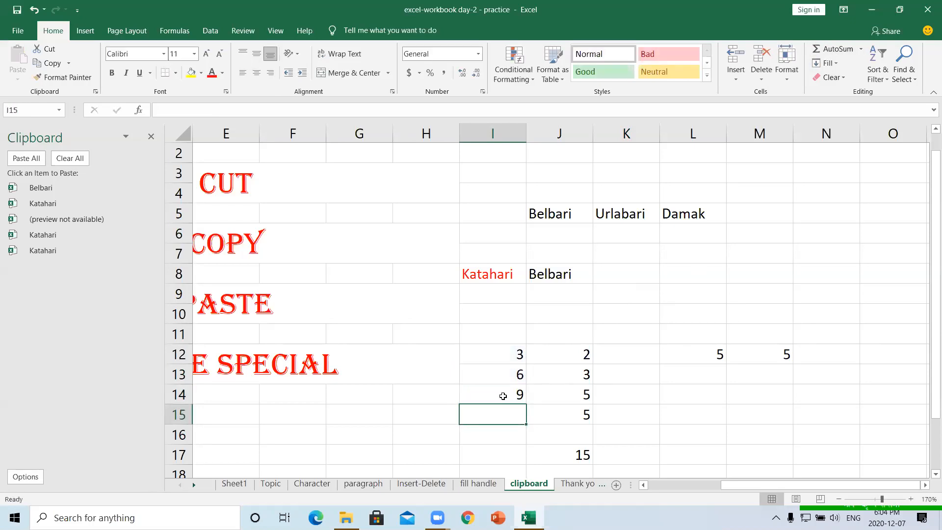
pyautogui.click(507, 398)
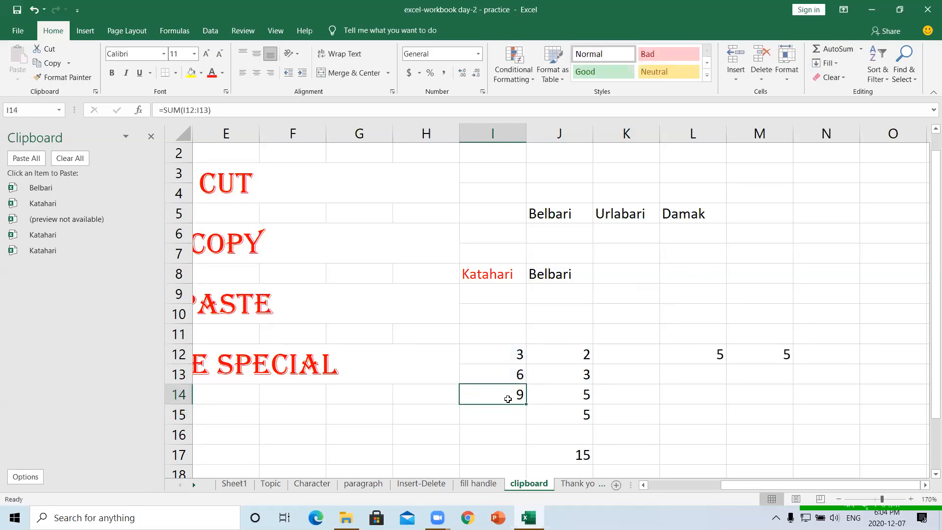
# - Copy the I14 total into M8, where it becomes =SUM(M6:M7) showing 0
pyautogui.rightClick(508, 400)
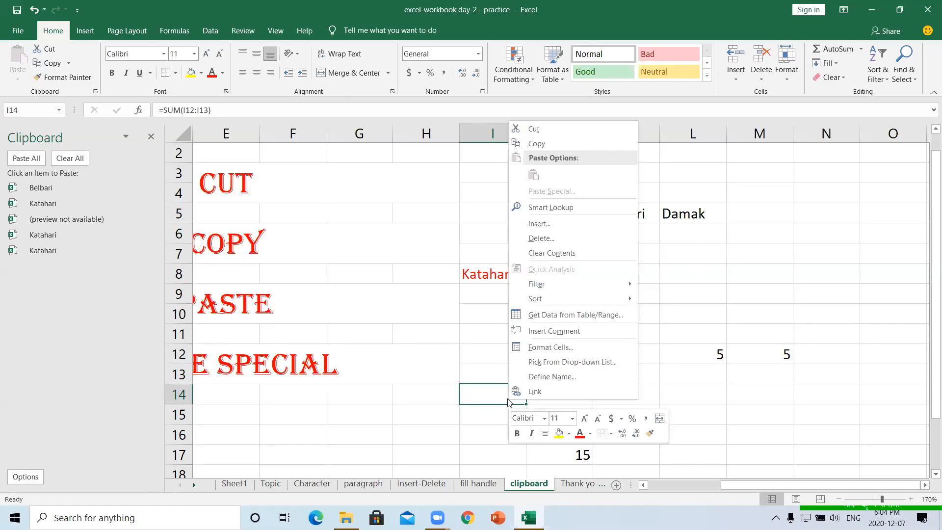
pyautogui.click(531, 147)
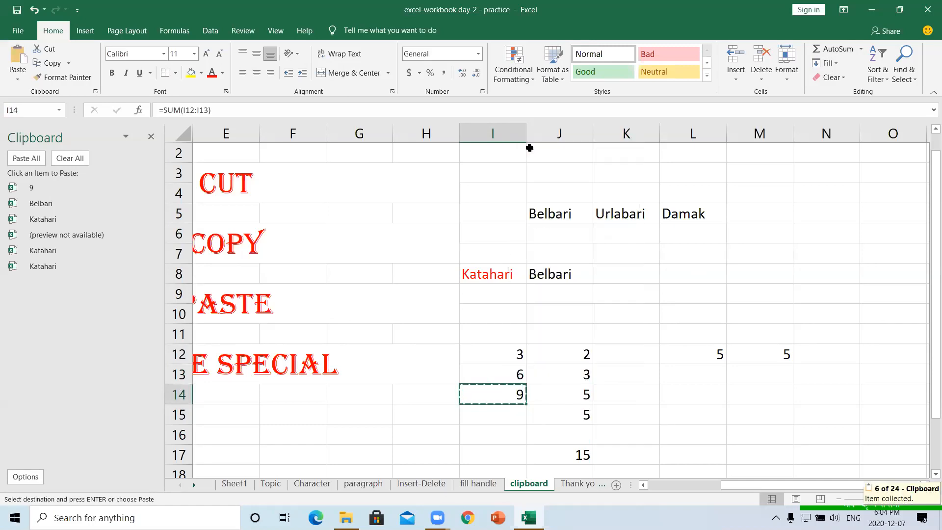
pyautogui.click(745, 273)
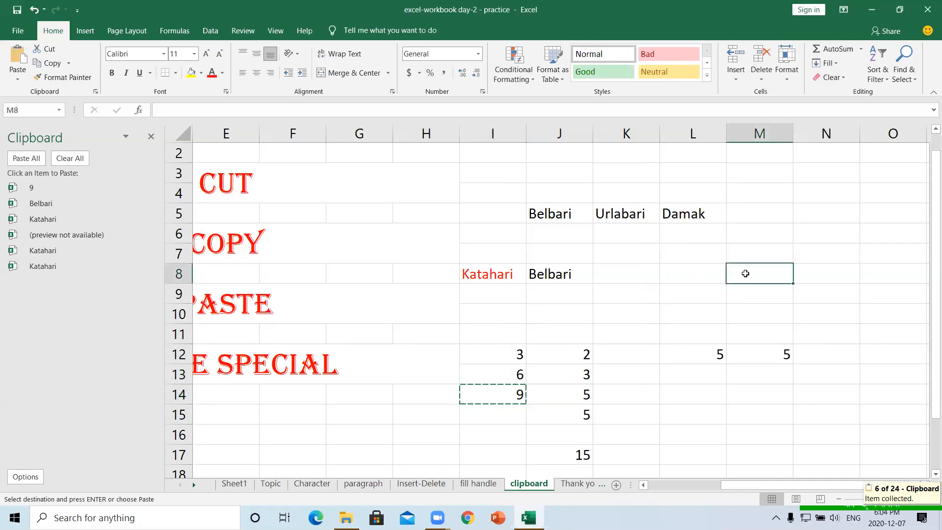
pyautogui.hotkey('ctrl', 'v')
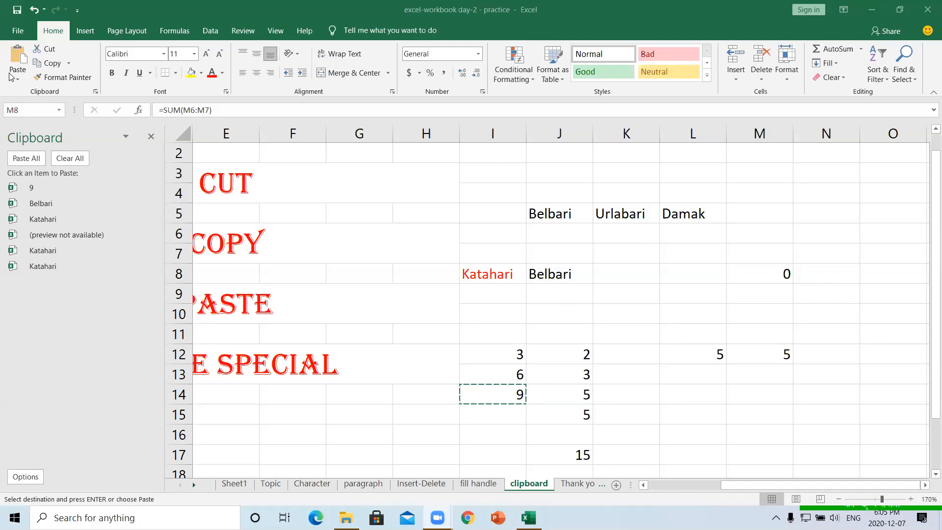
pyautogui.click(21, 63)
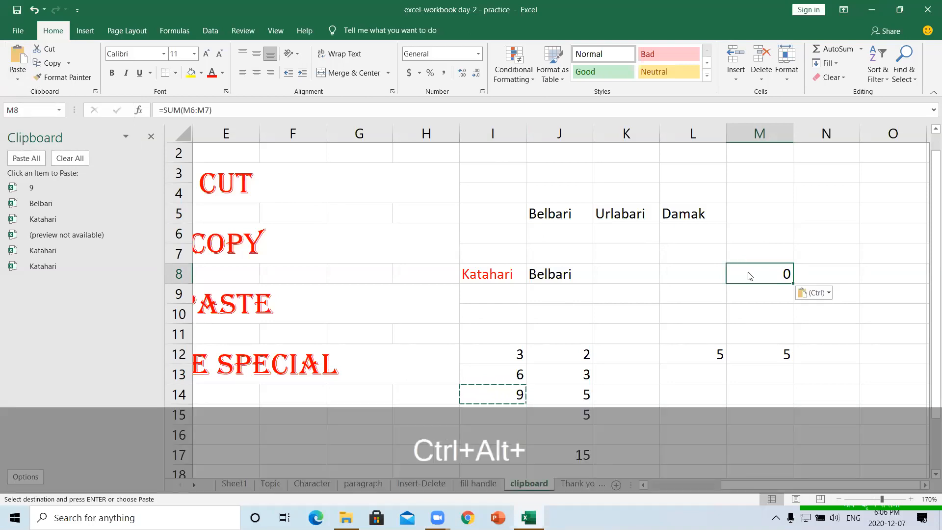
# - Paste Special the copied total into M8 as Values so it shows 9
pyautogui.hotkey('ctrl', 'alt', 'v')
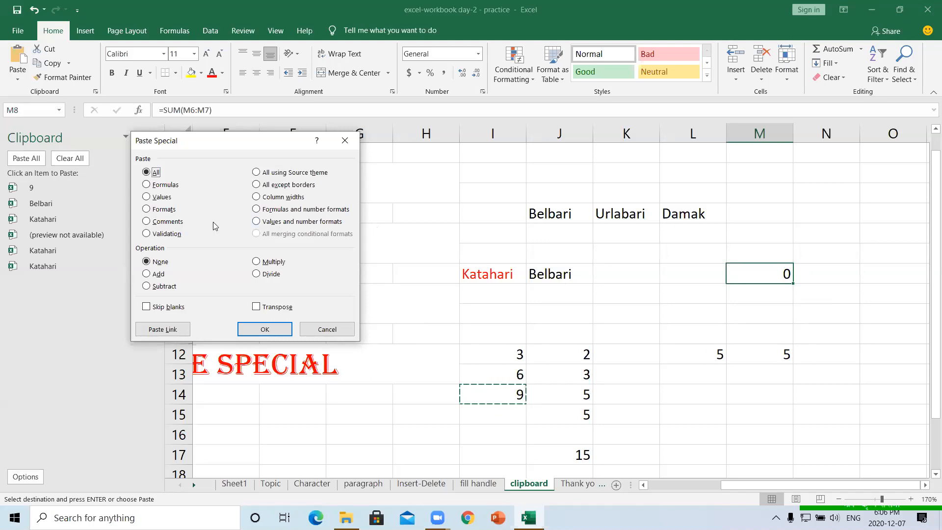
pyautogui.click(146, 197)
pyautogui.click(264, 330)
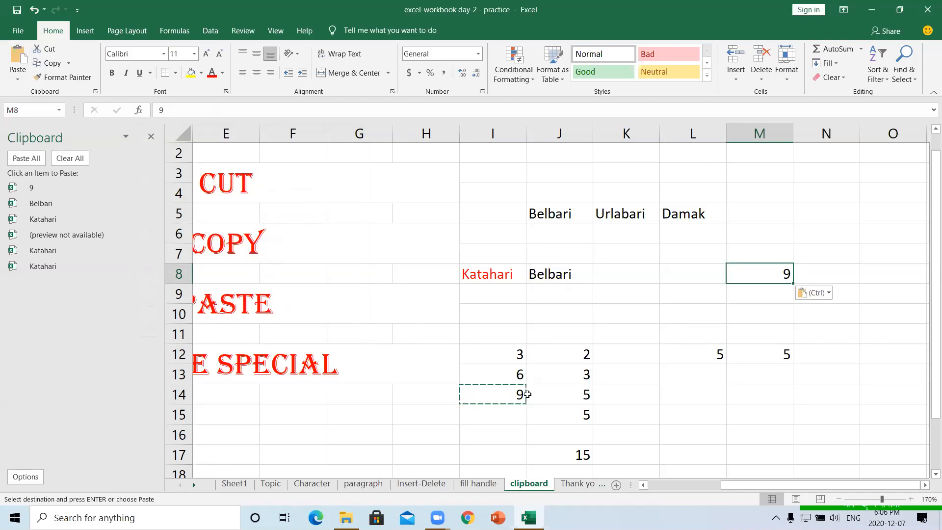
pyautogui.click(704, 317)
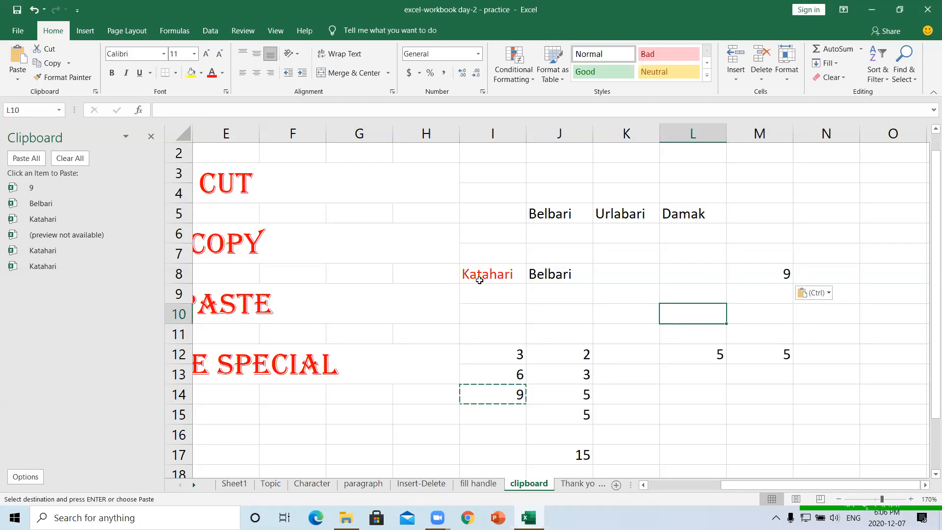
pyautogui.click(553, 216)
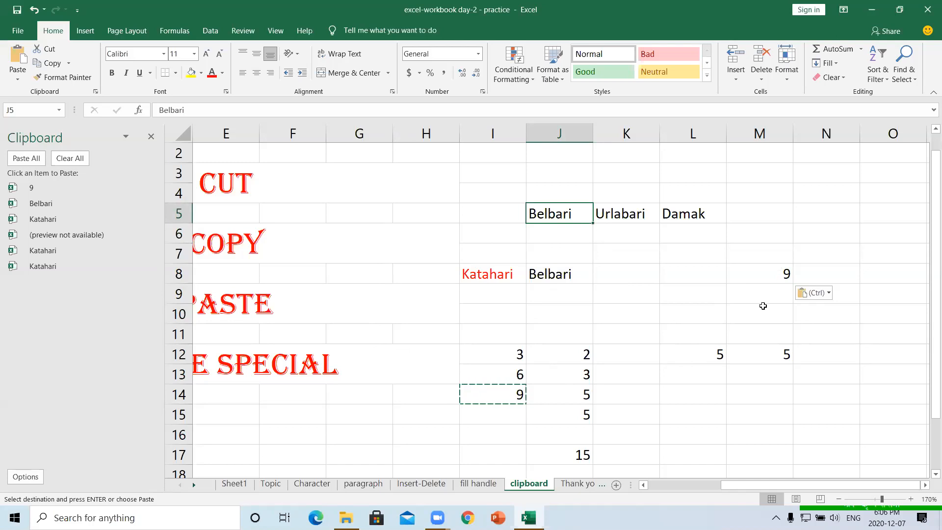
# - Paste the copied 9 into J5 over Belbari, keeping only its value with Paste Special
pyautogui.hotkey('ctrl', 'v')
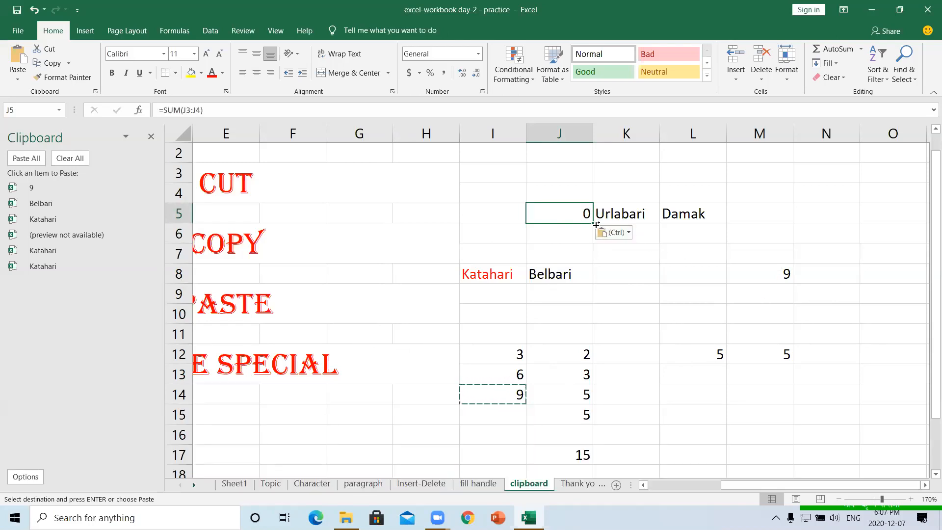
pyautogui.hotkey('ctrl', 'alt', 'v')
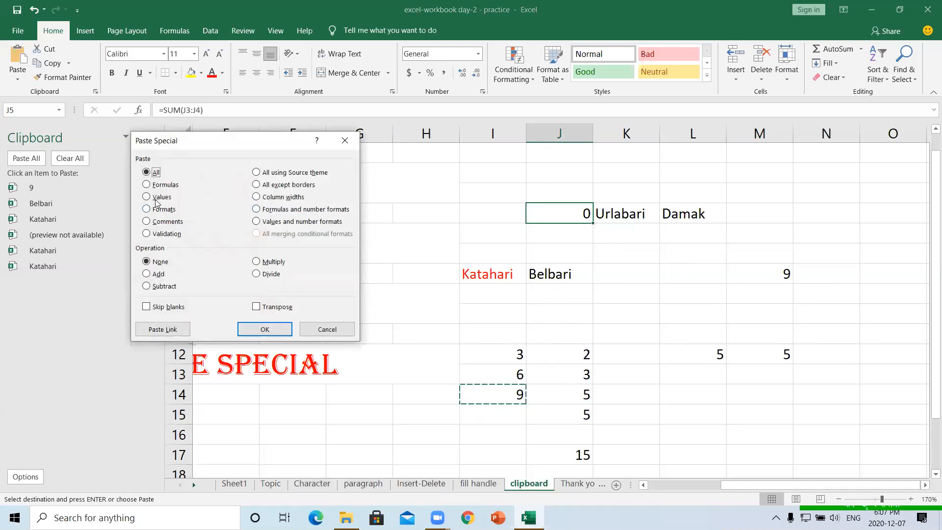
pyautogui.click(147, 198)
pyautogui.click(265, 329)
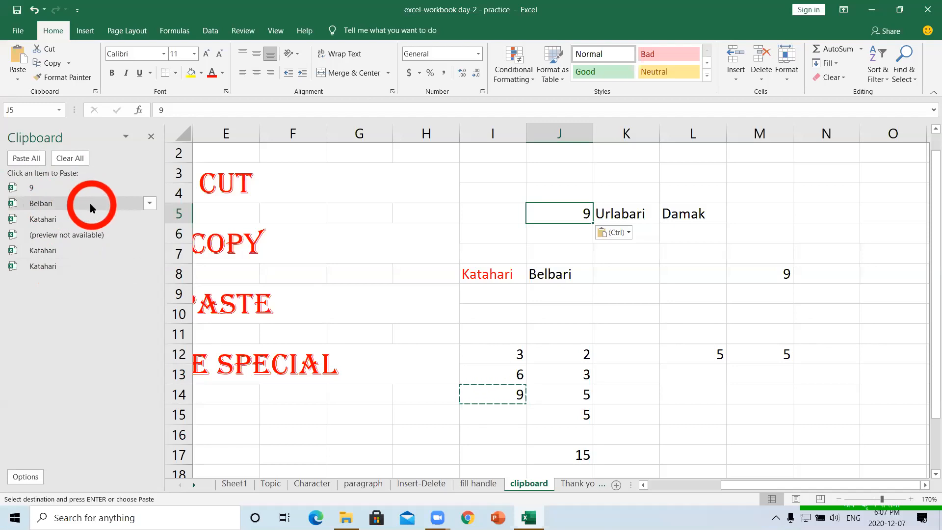
# - Paste Belbari back into J5 and Katahari into I6 from the Clipboard pane items
pyautogui.click(59, 205)
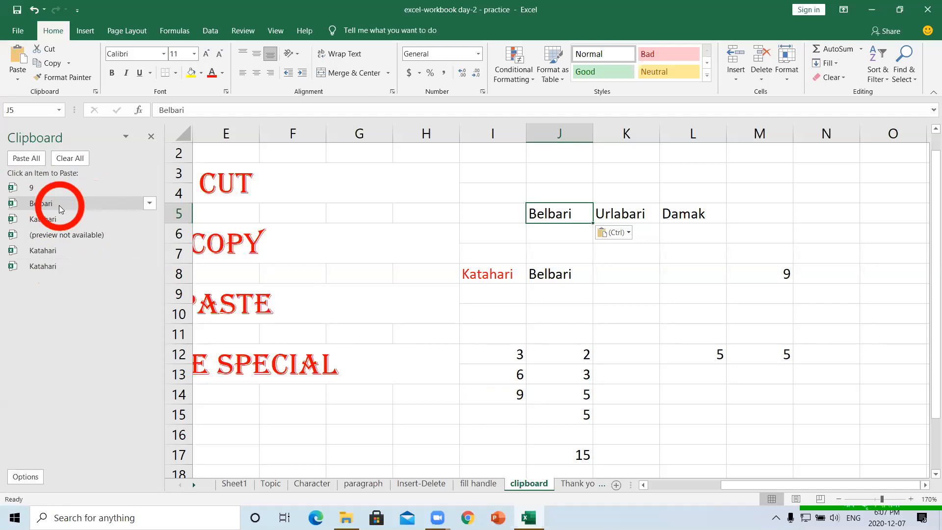
pyautogui.click(483, 231)
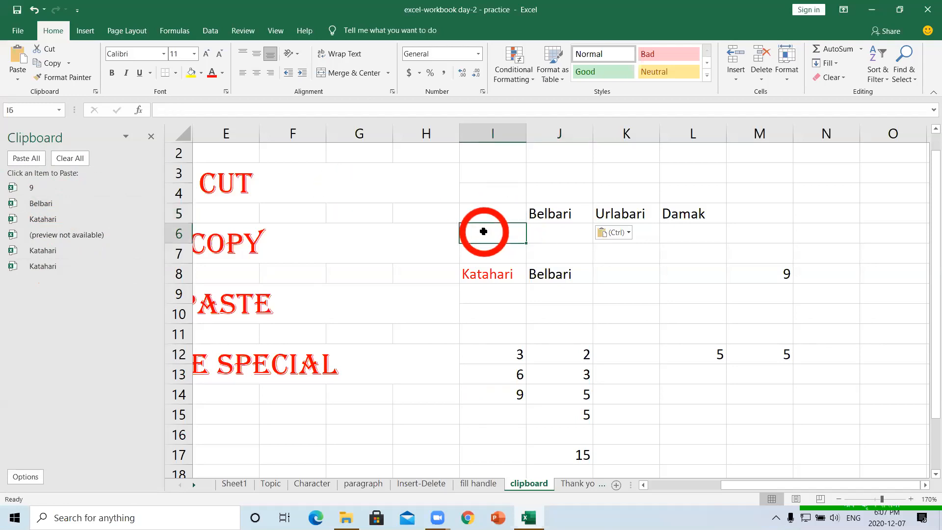
pyautogui.click(54, 222)
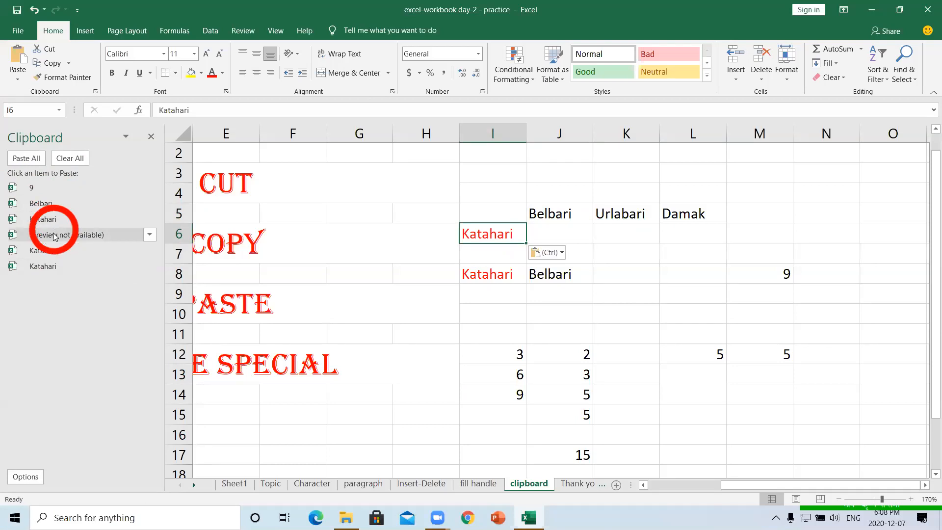
pyautogui.click(49, 252)
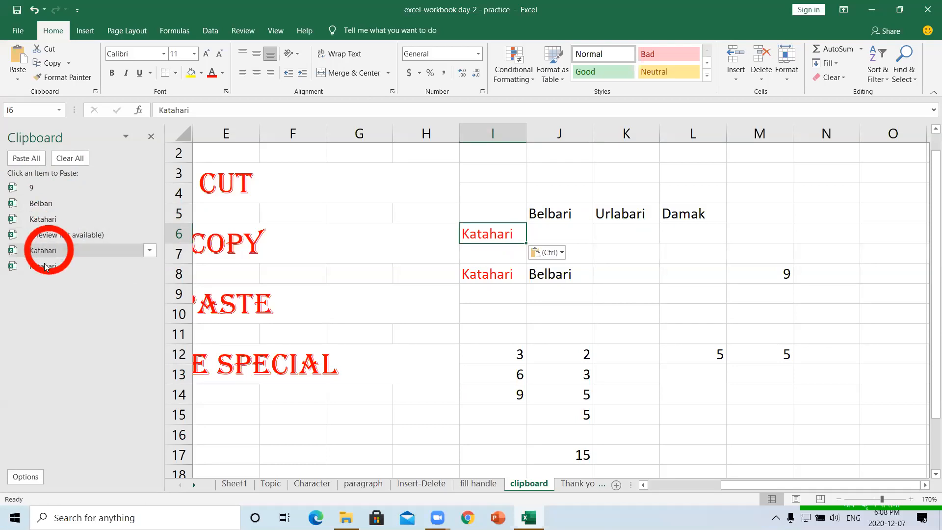
pyautogui.click(46, 266)
pyautogui.click(357, 280)
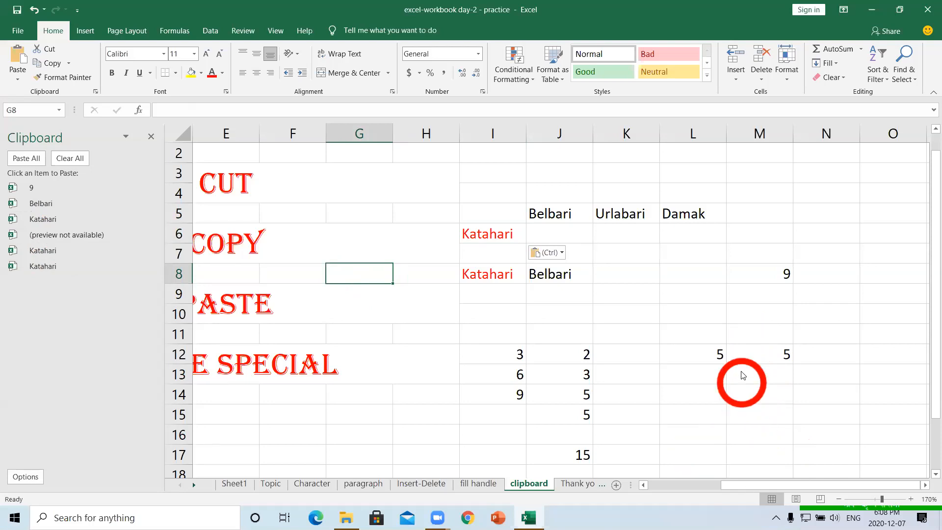
# - Browse the Thank you, Character, paragraph, Insert-Delete and fill handle sheets, then return to clipboard
pyautogui.click(573, 484)
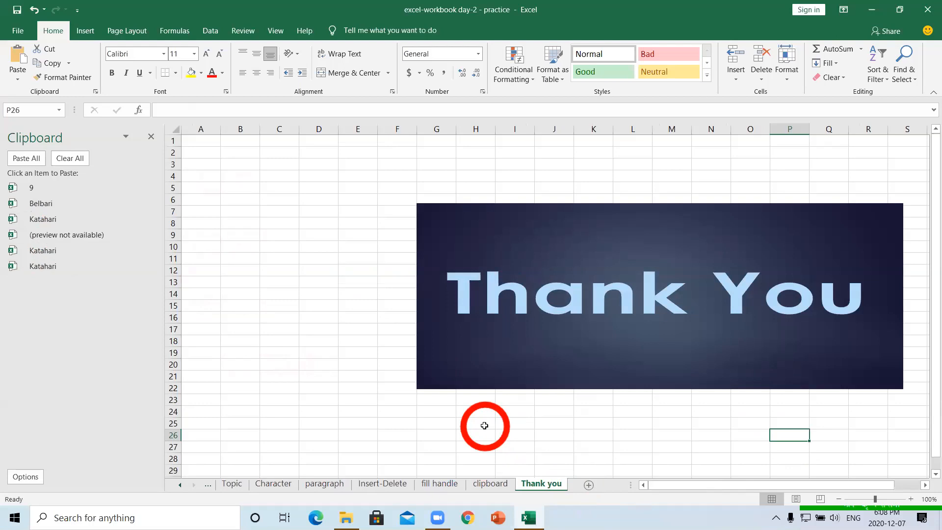
pyautogui.click(268, 485)
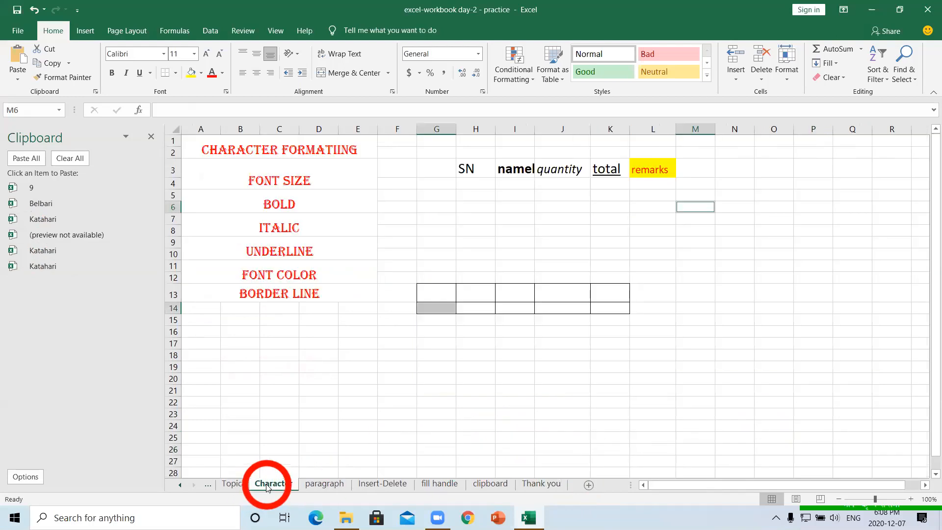
pyautogui.click(319, 486)
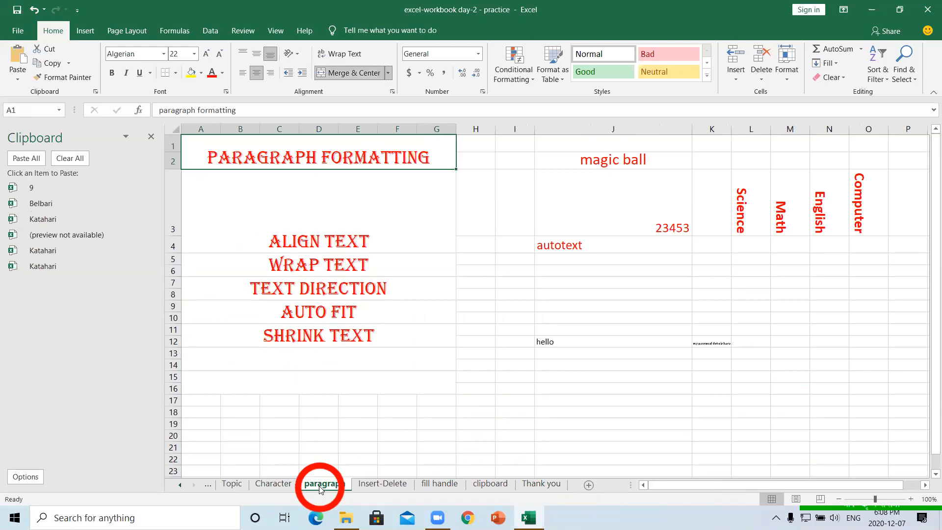
pyautogui.click(372, 484)
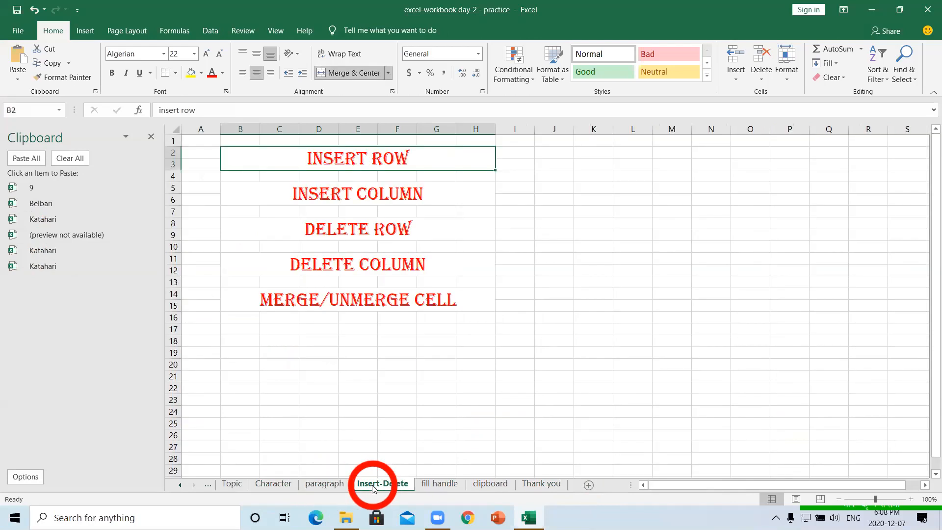
pyautogui.click(434, 484)
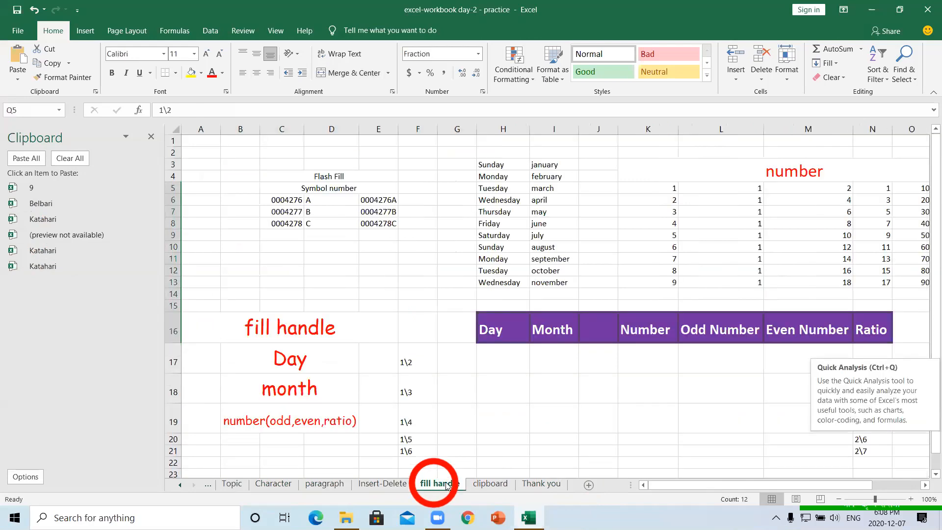
pyautogui.click(479, 485)
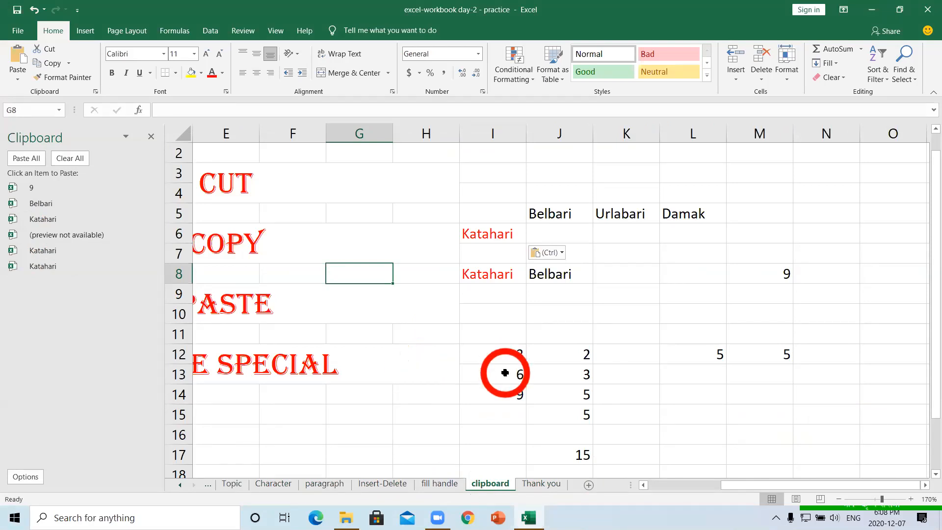
# - Minimize the practice workbook and select the 79 total in I21 of the day-2 workbook
pyautogui.click(871, 12)
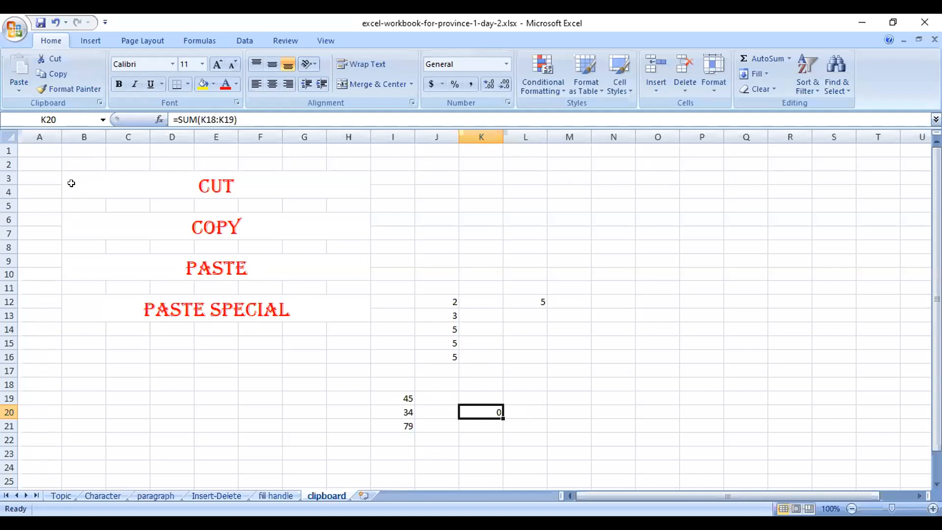
pyautogui.click(313, 342)
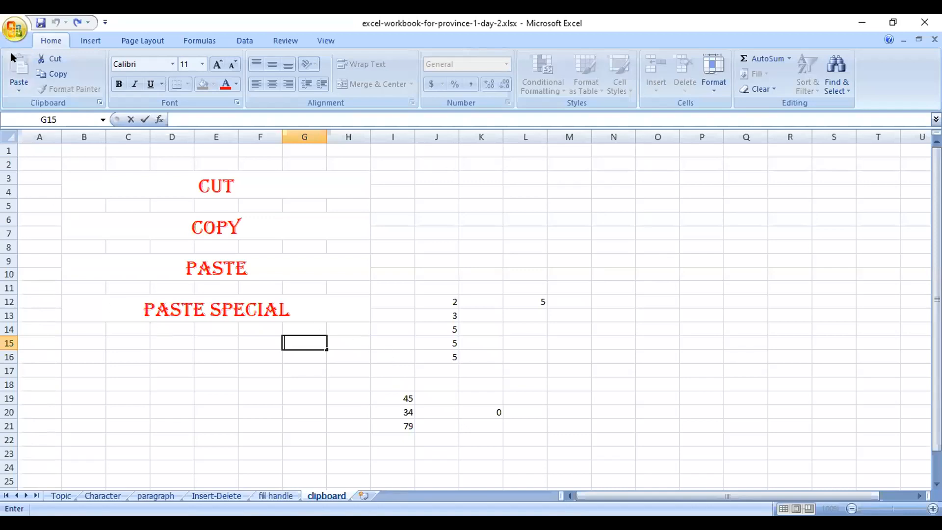
pyautogui.click(405, 425)
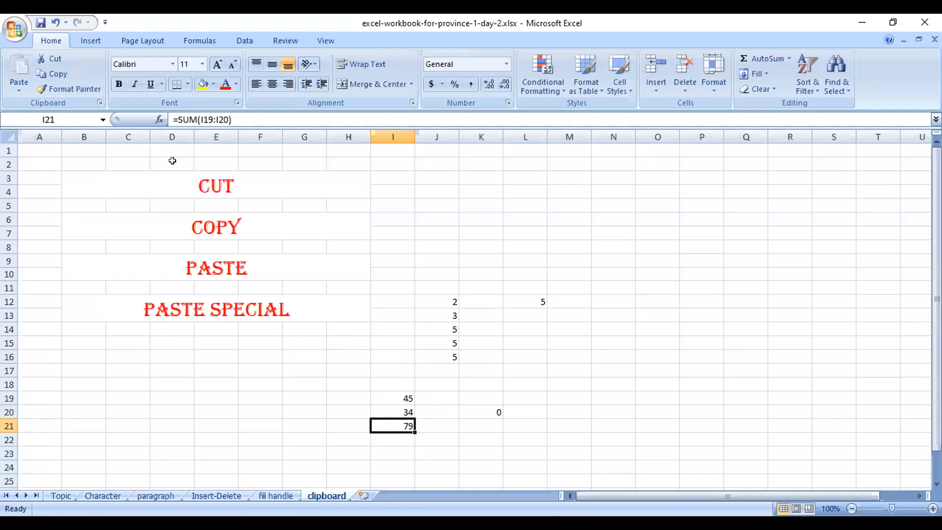
# - Copy the 79 total from I21 and paste only its formatting into O22
pyautogui.hotkey('ctrl', 'c')
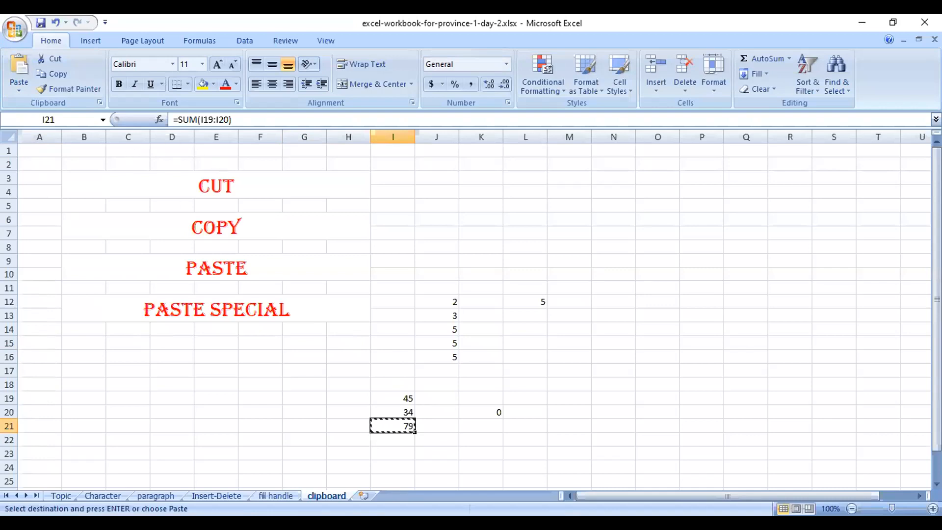
pyautogui.click(658, 437)
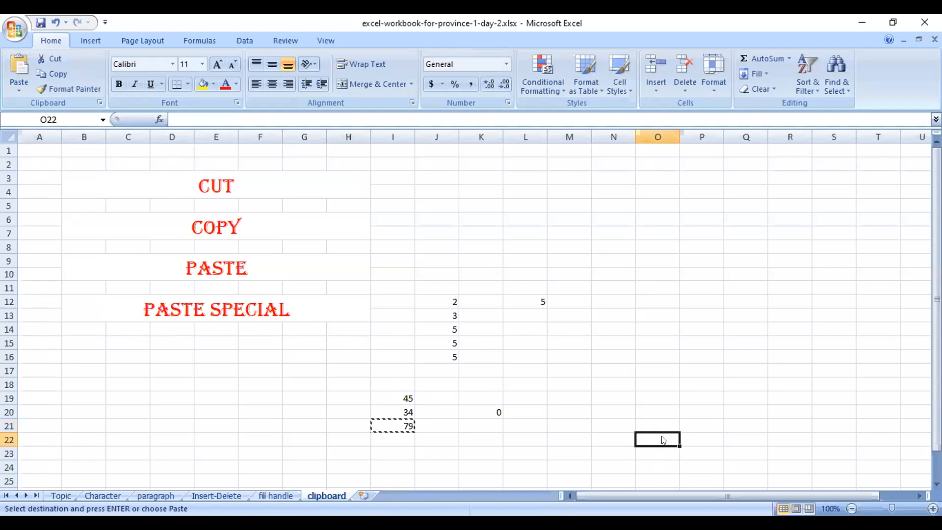
pyautogui.hotkey('ctrl', 'alt', 'v')
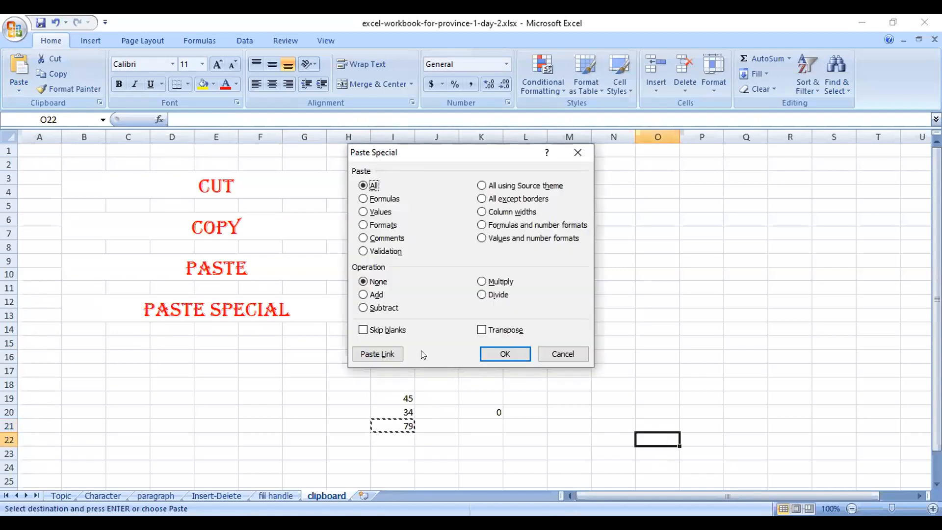
pyautogui.click(384, 224)
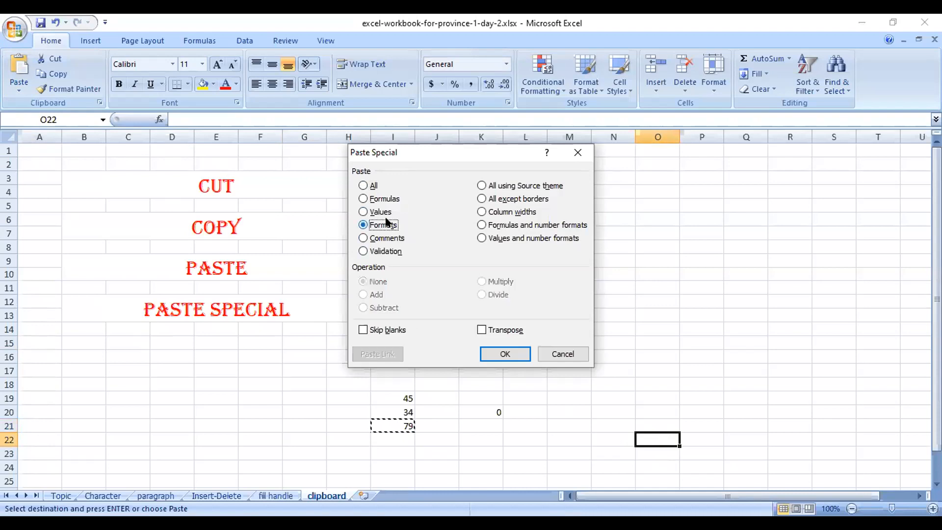
pyautogui.click(498, 354)
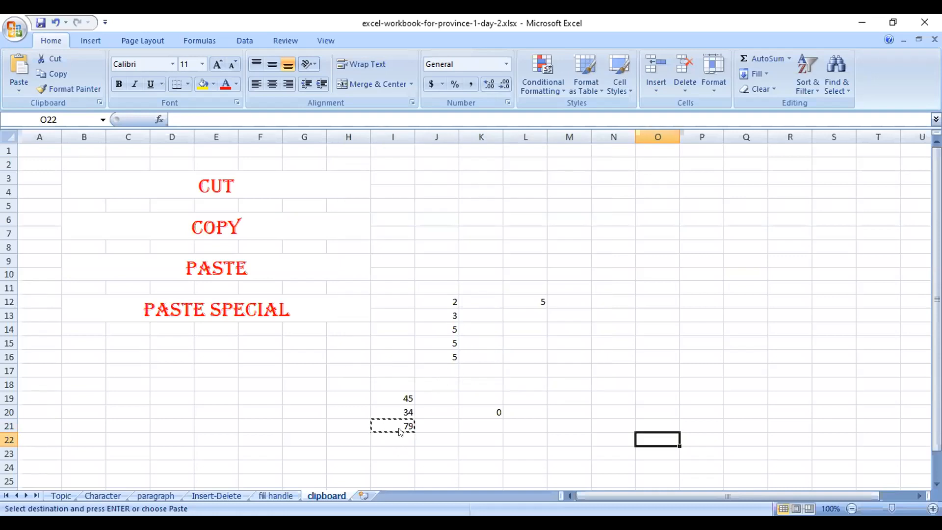
# - Paste the 79 into O22 as a plain value through Paste Special
pyautogui.hotkey('ctrl', 'alt', 'v')
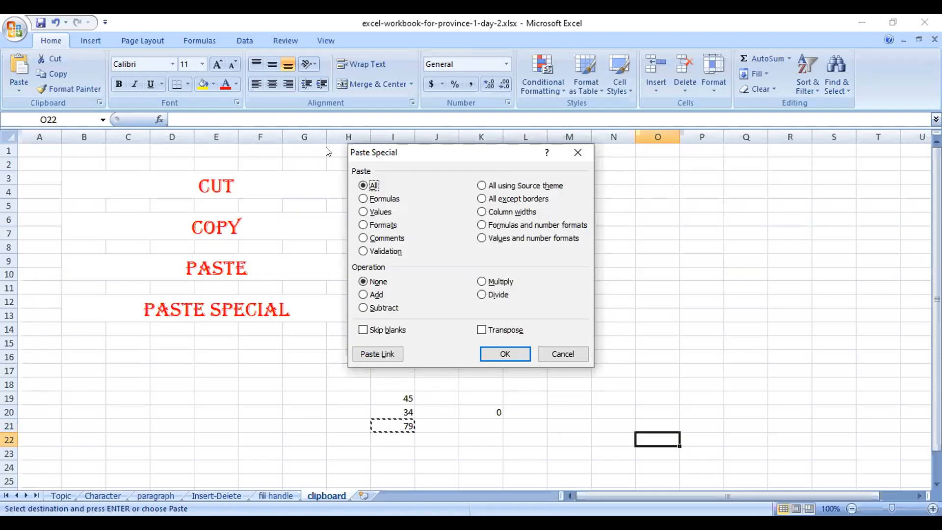
pyautogui.click(367, 211)
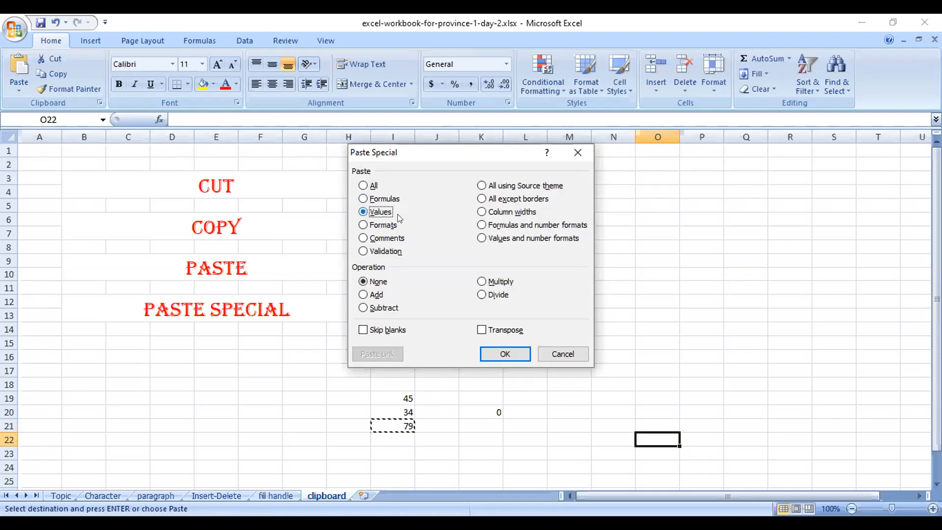
pyautogui.click(510, 354)
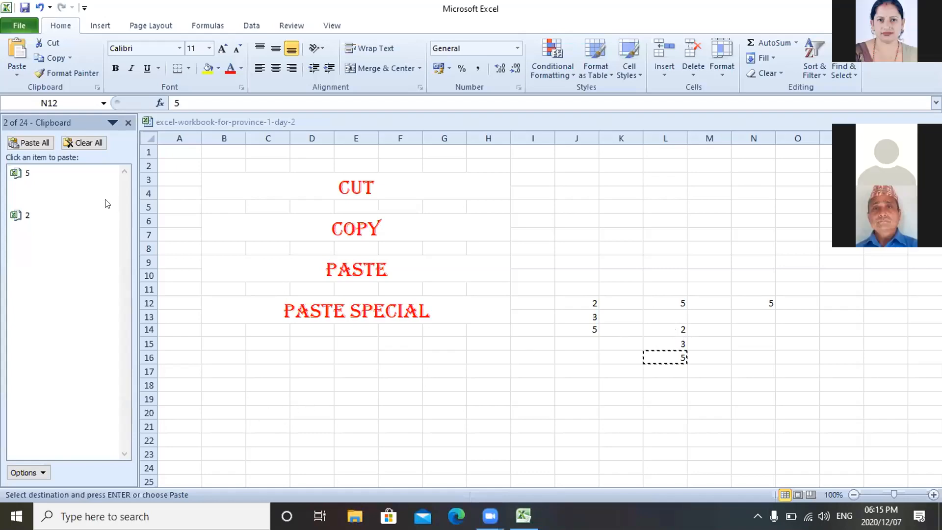
# - Paste the copied 5 into N12 as Values only via the Paste dropdown's Paste Special
pyautogui.click(17, 60)
pyautogui.click(14, 63)
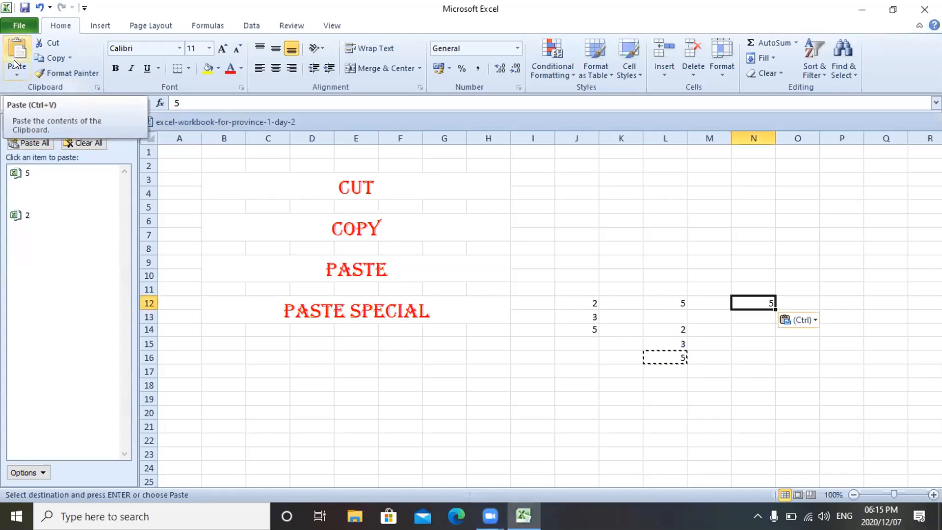
pyautogui.click(15, 67)
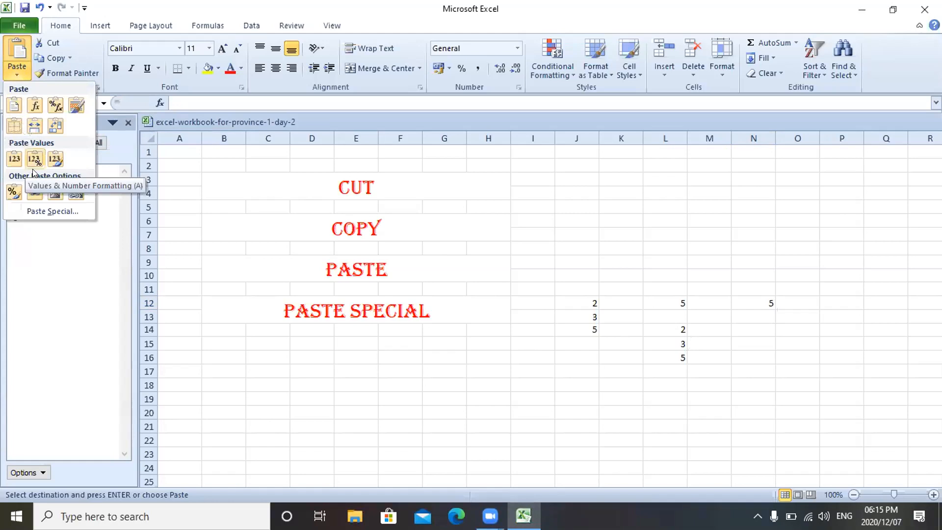
pyautogui.click(44, 207)
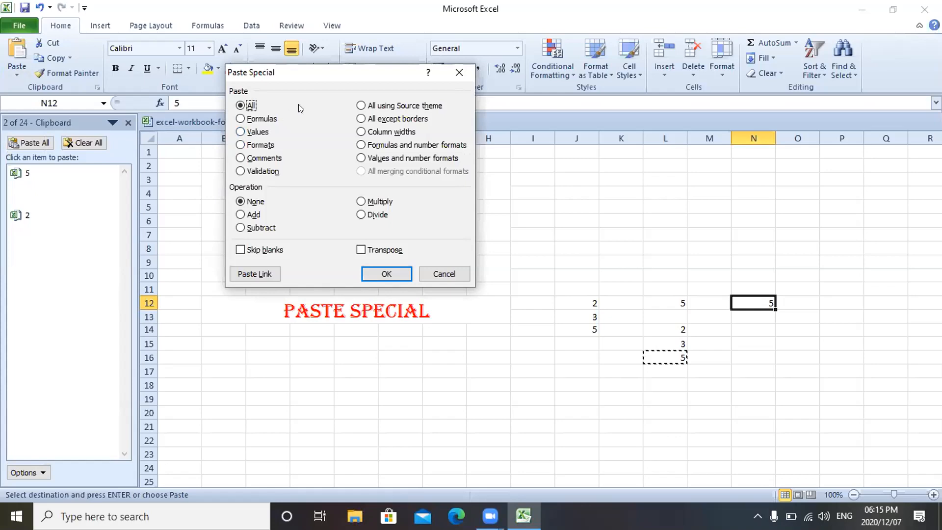
pyautogui.click(240, 132)
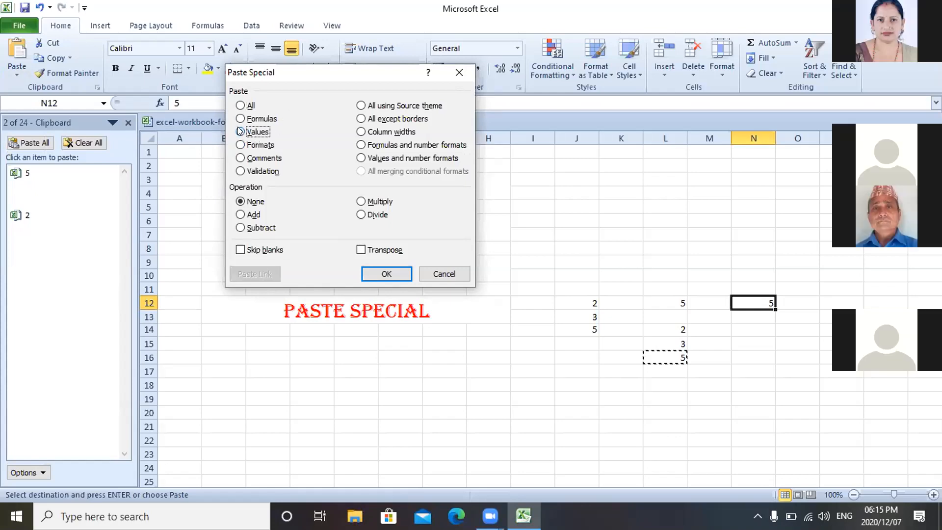
pyautogui.click(386, 274)
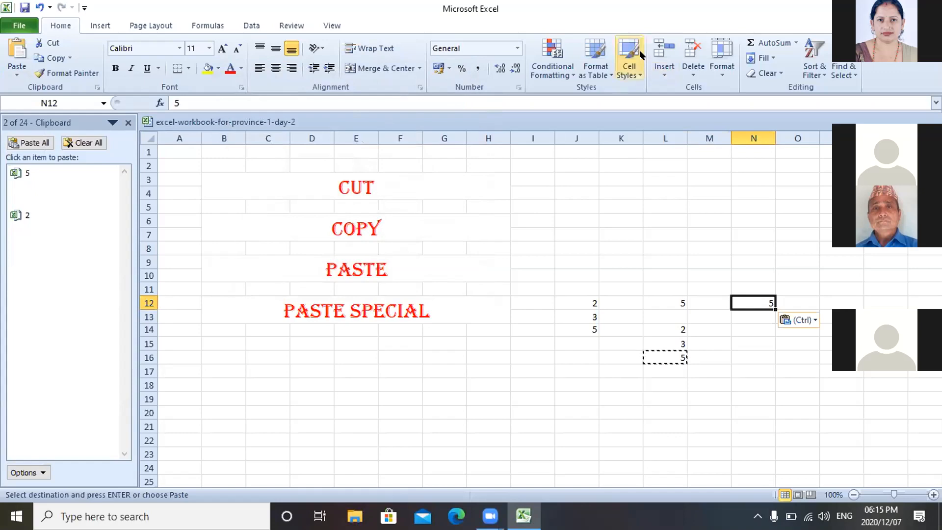
pyautogui.click(566, 27)
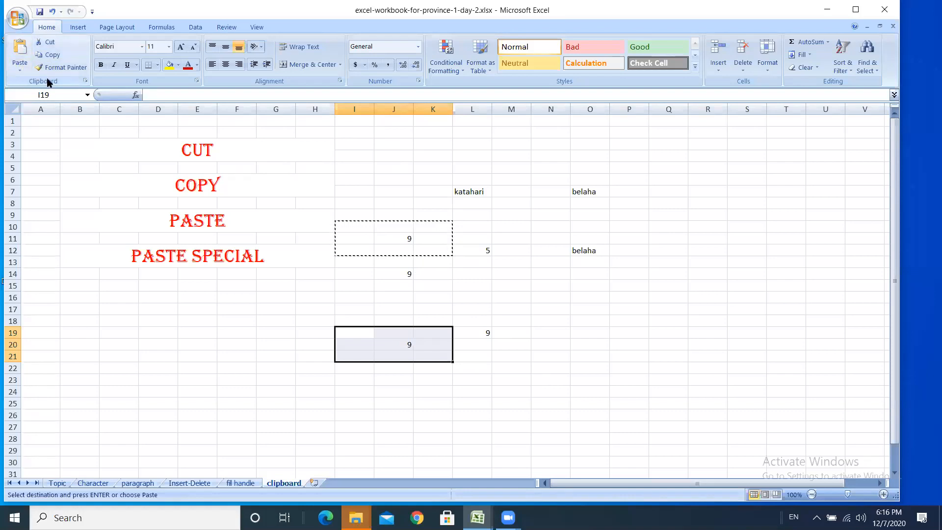
# - Paste the Office Clipboard's 9 into I19:K21, then enter katahari in D19 and biratnager in F20
pyautogui.click(85, 81)
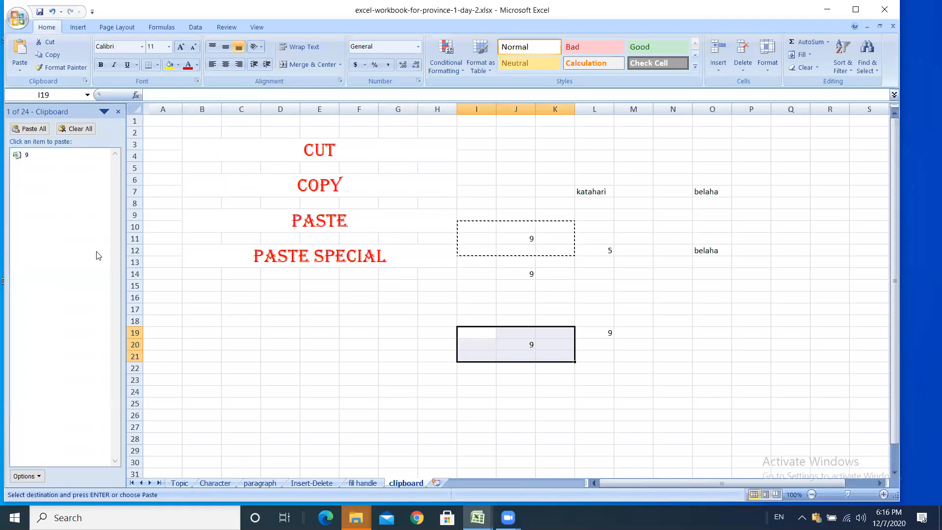
pyautogui.click(35, 163)
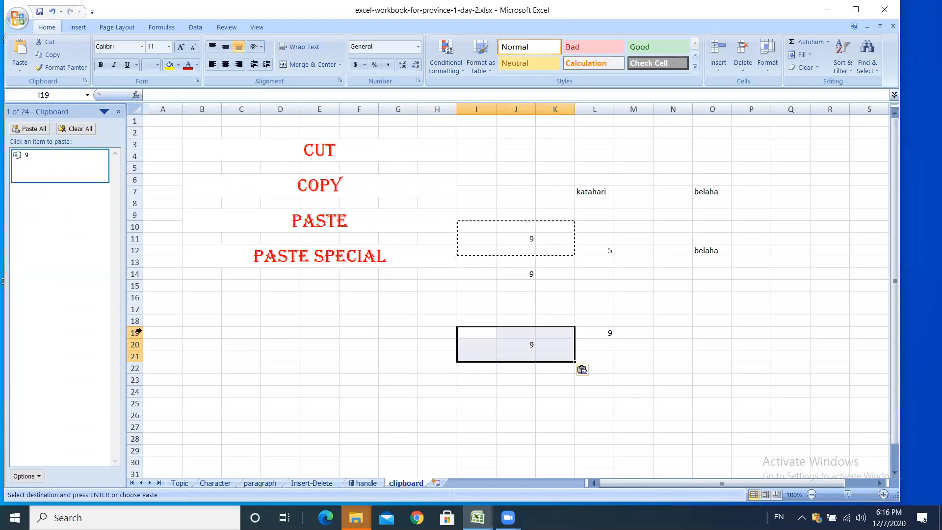
pyautogui.click(276, 335)
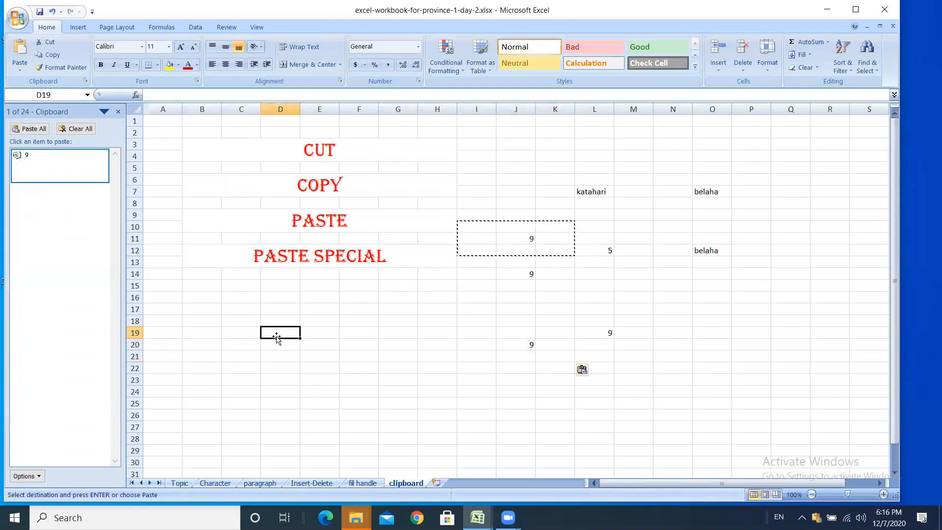
pyautogui.write('ka')
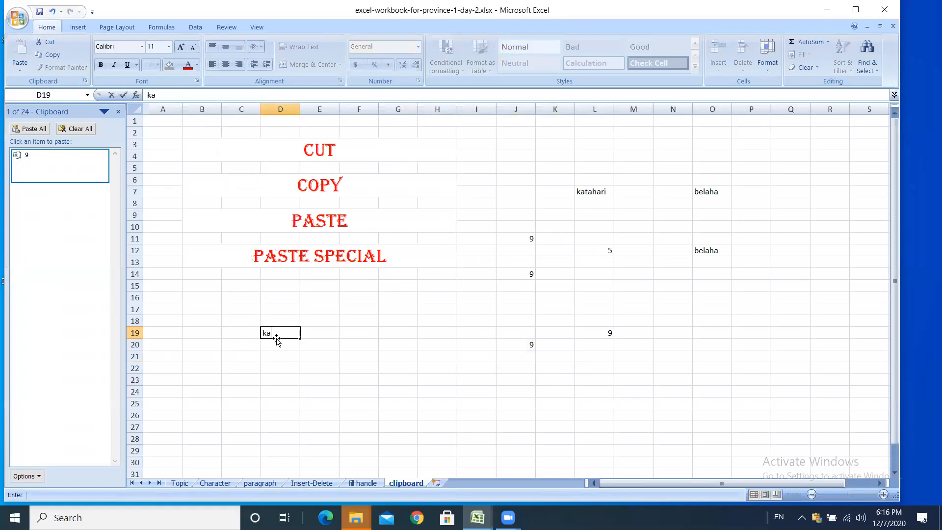
pyautogui.write('tahari')
pyautogui.click(347, 342)
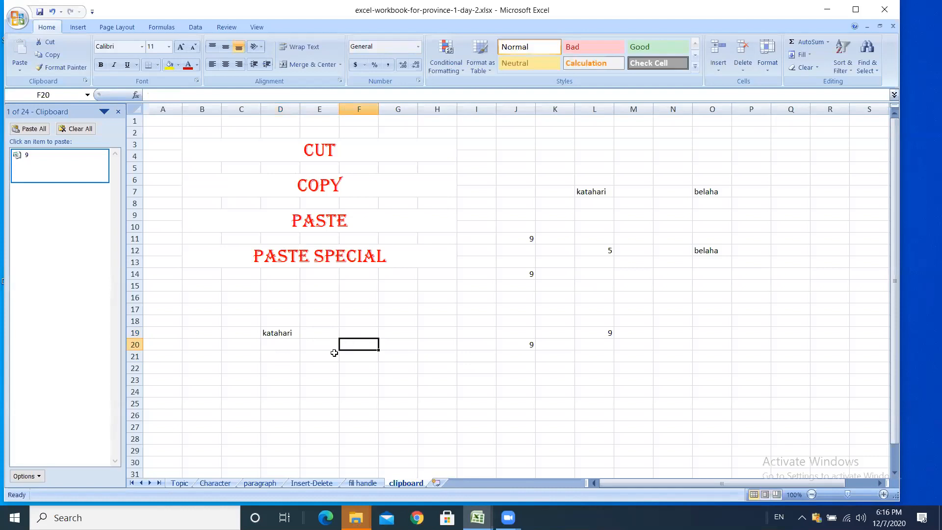
pyautogui.write('bi')
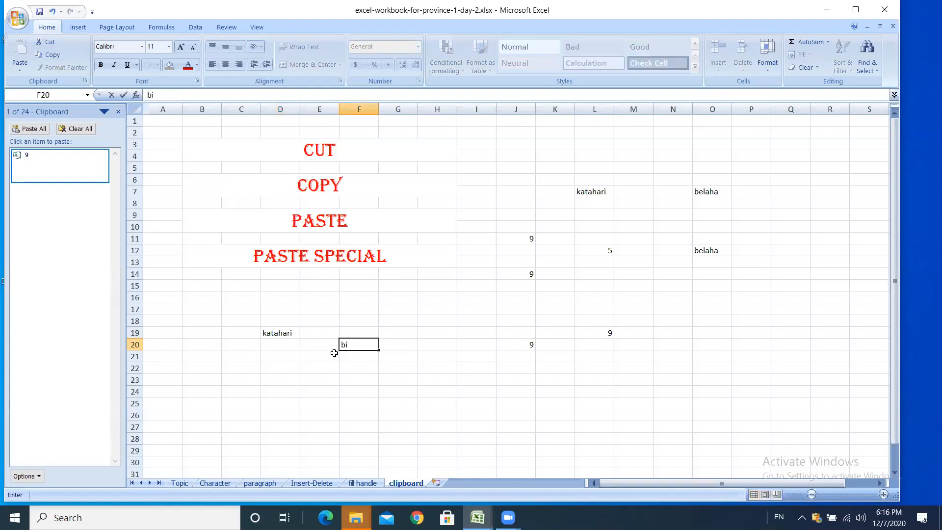
pyautogui.write('ratnager')
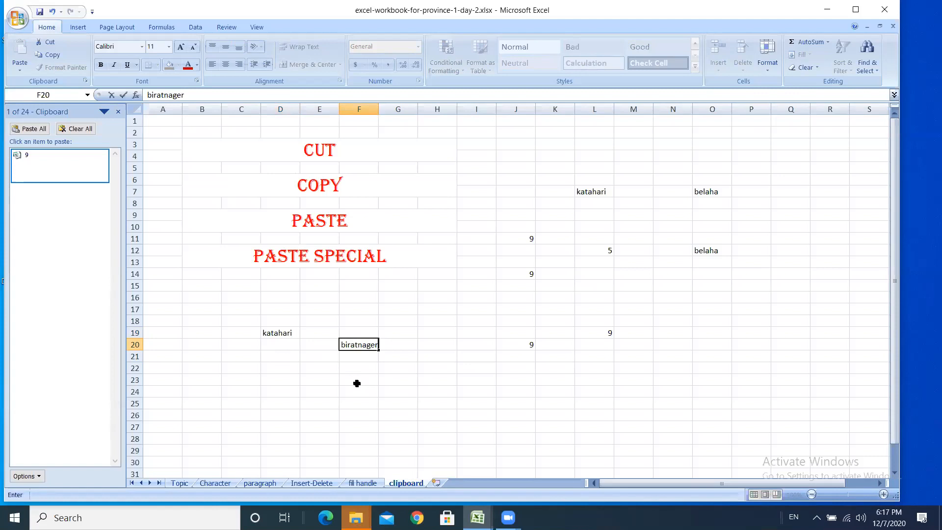
pyautogui.click(268, 332)
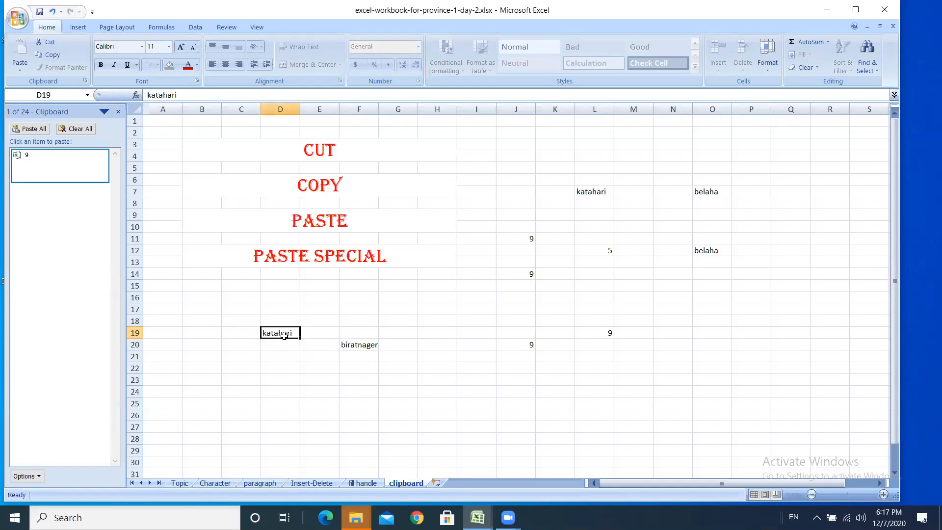
# - Cut the katahari range D19:E20 and paste it at I18
pyautogui.moveTo(284, 336); pyautogui.dragTo(302, 339)
pyautogui.rightClick(302, 339)
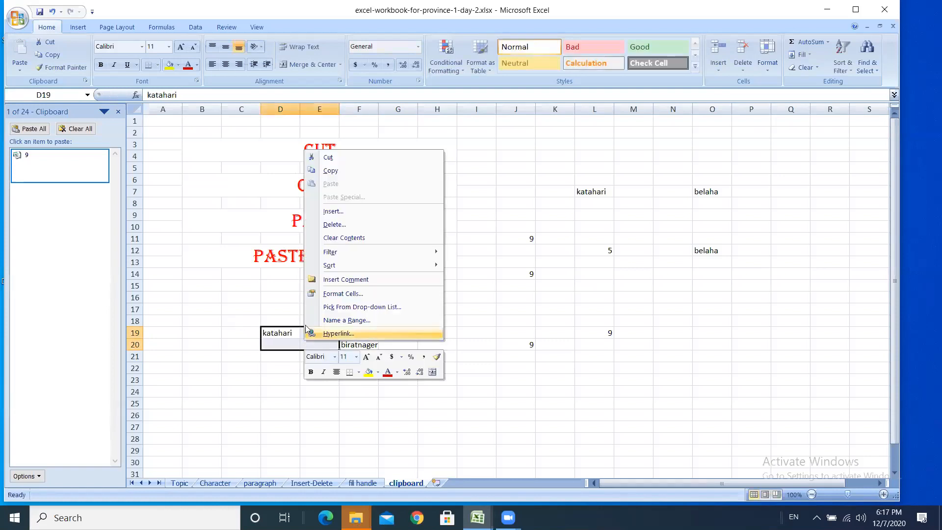
pyautogui.click(324, 158)
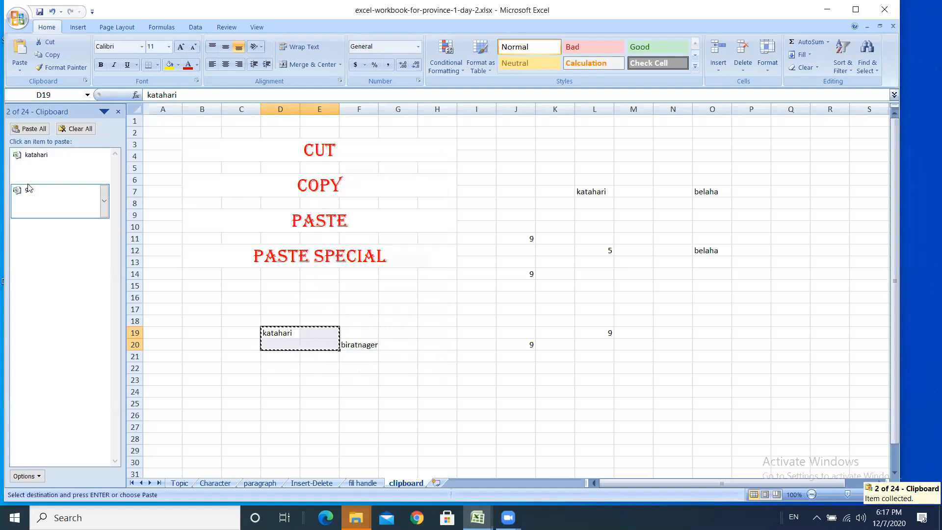
pyautogui.click(468, 318)
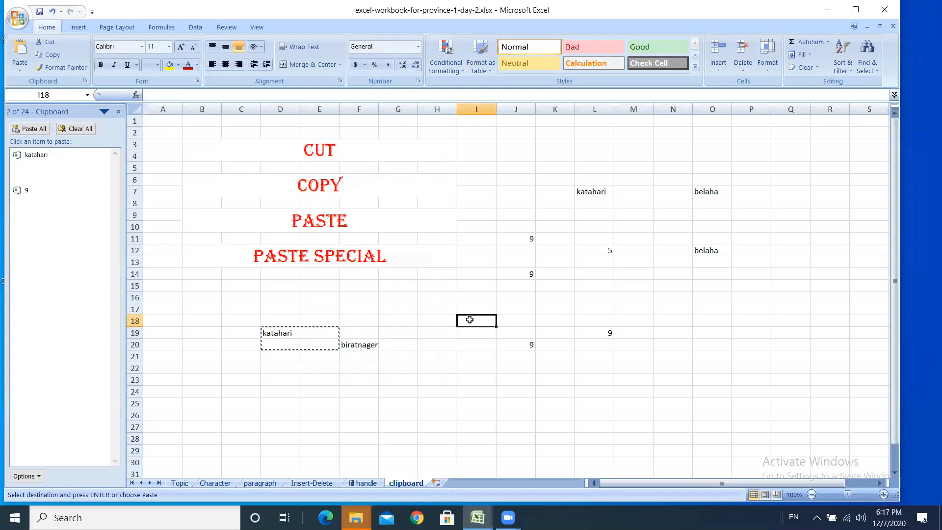
pyautogui.press('Return')
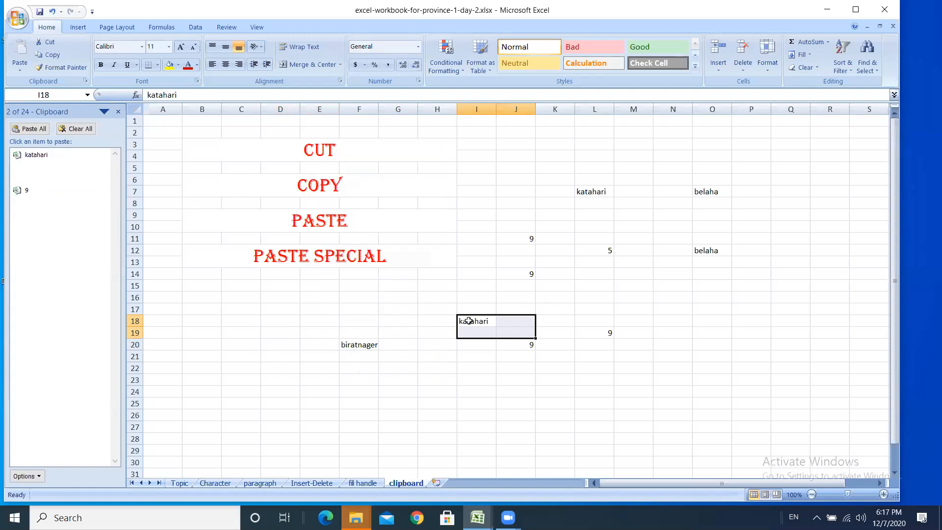
# - Copy the biratnager range E19:F21 to the clipboard
pyautogui.click(337, 337)
pyautogui.moveTo(337, 337); pyautogui.dragTo(364, 354)
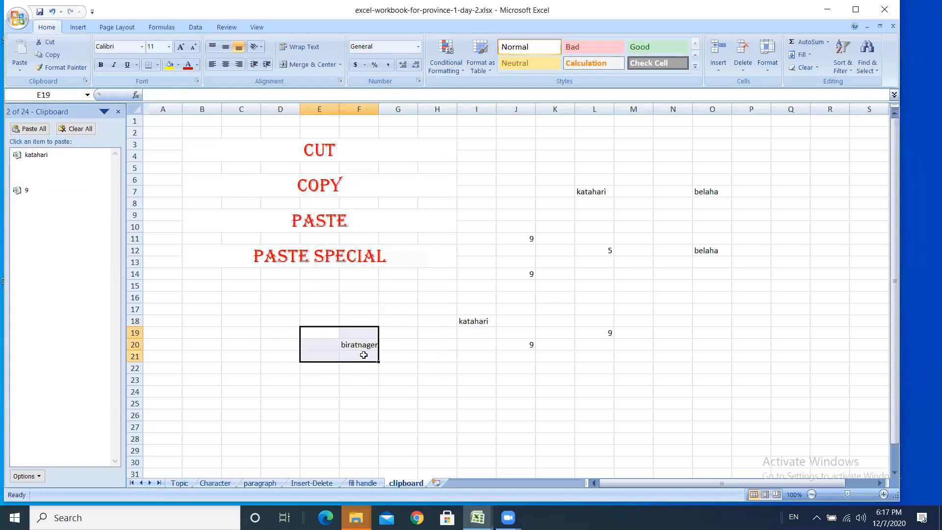
pyautogui.rightClick(364, 355)
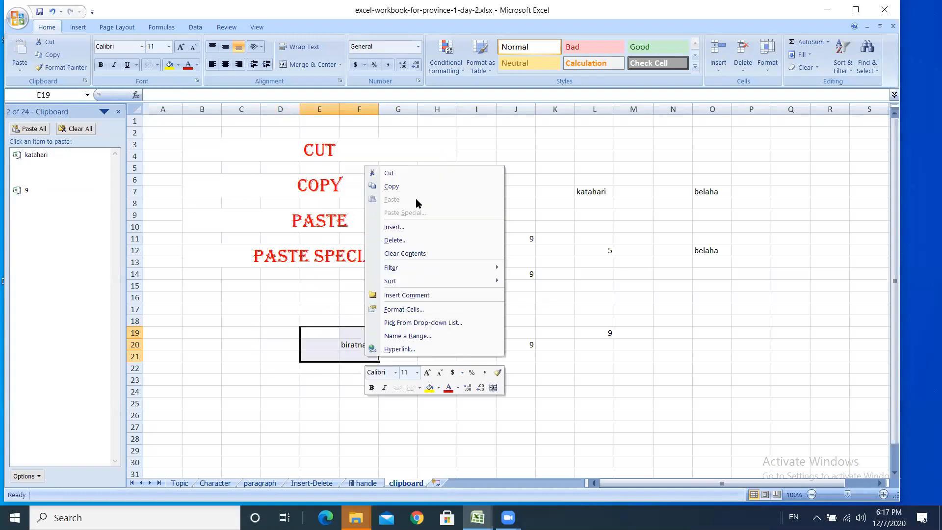
pyautogui.click(379, 186)
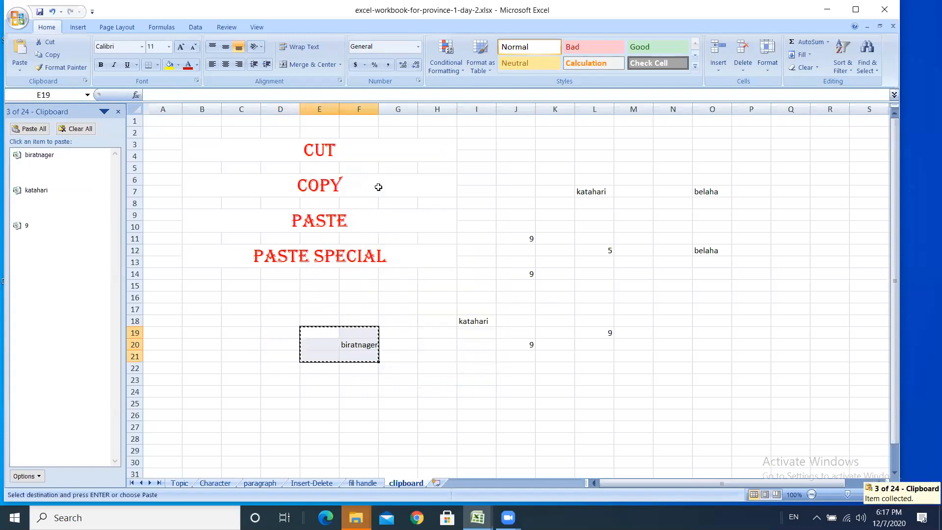
pyautogui.click(441, 394)
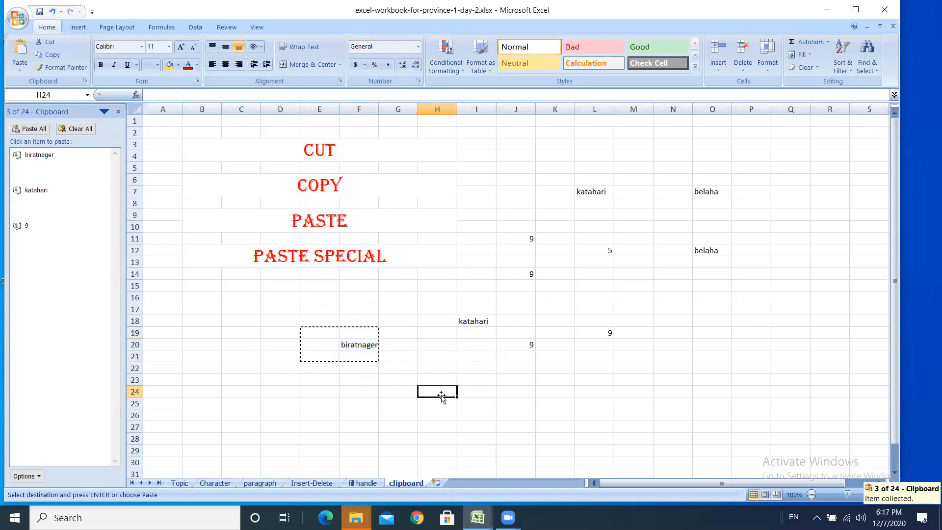
# - Paste the biratnager block at H24, shift it to I25, then paste katahari and 9 into L26
pyautogui.hotkey('ctrl', 'v')
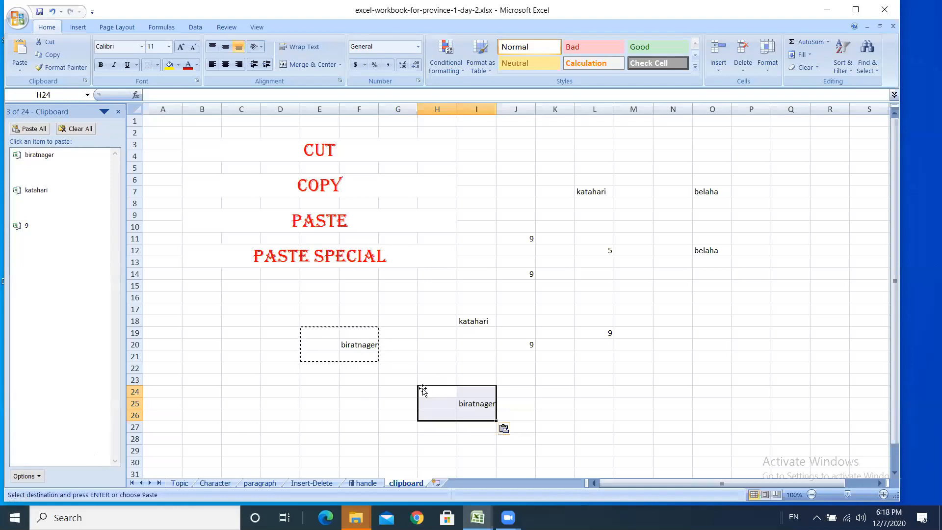
pyautogui.moveTo(423, 391); pyautogui.dragTo(462, 406)
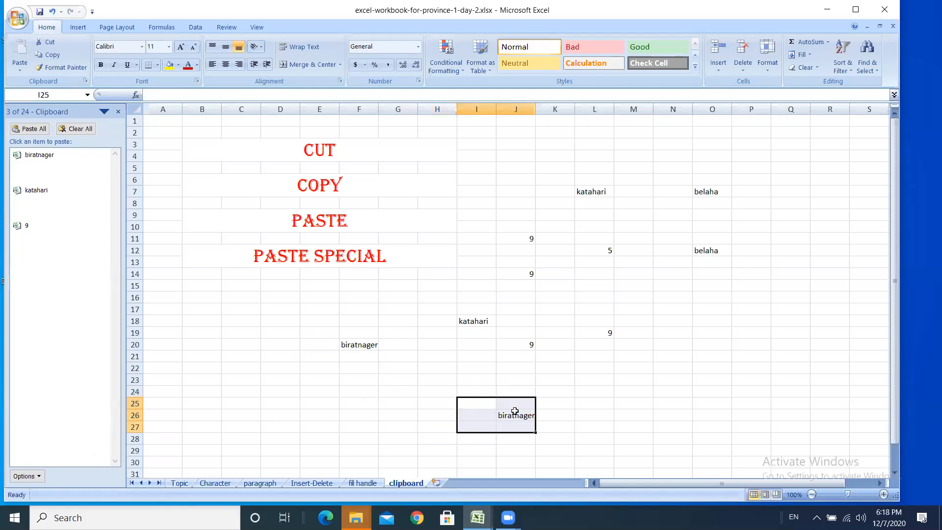
pyautogui.click(592, 411)
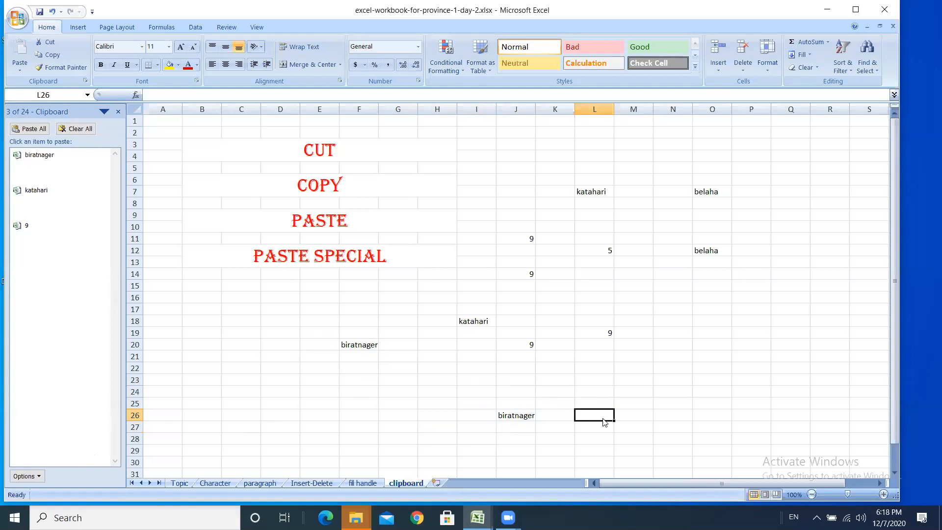
pyautogui.click(505, 415)
pyautogui.click(593, 414)
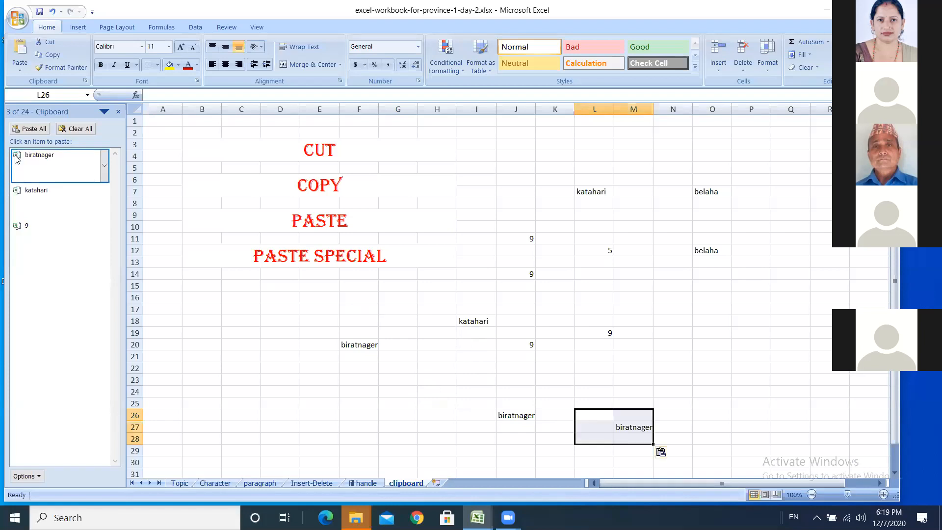
pyautogui.click(16, 192)
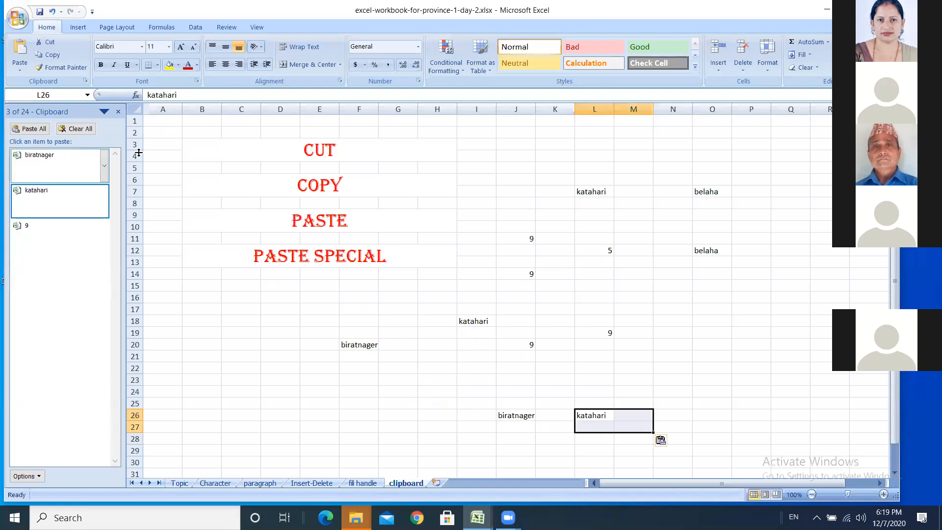
pyautogui.click(20, 226)
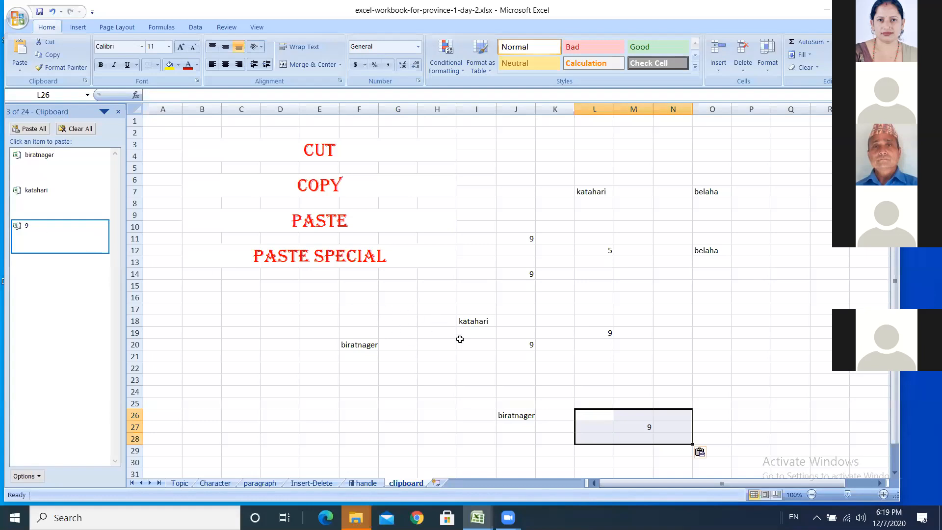